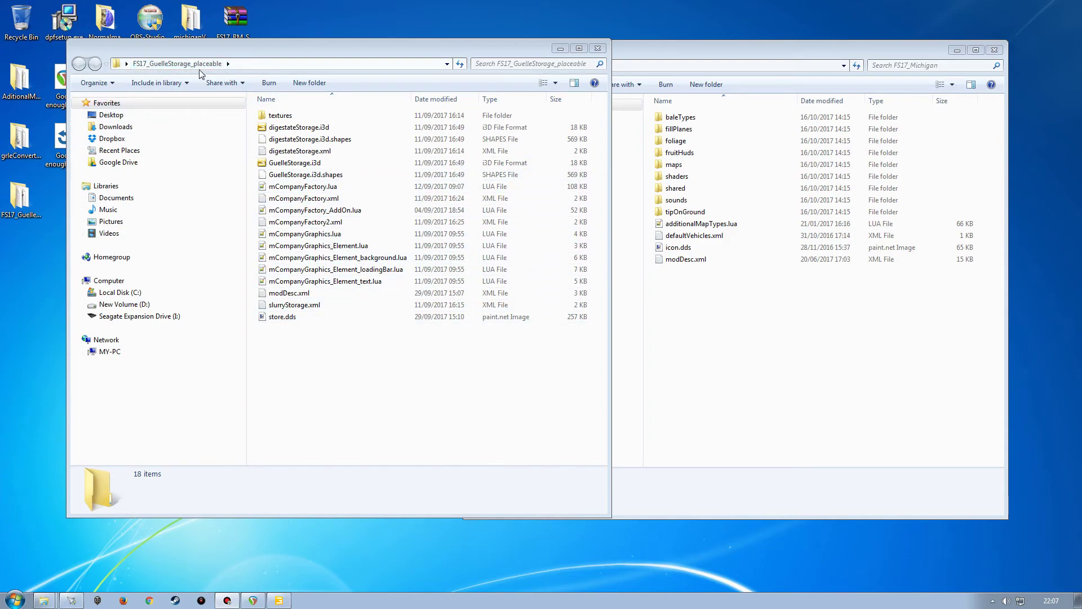
Close the FS17_GuelleStorage_placeable window, move that folder to open desktop space and rename it slurryStoarge.
{"action": "left_click", "coordinate": [598, 48]}
{"action": "left_click_drag", "start_coordinate": [21, 194], "coordinate": [192, 280]}
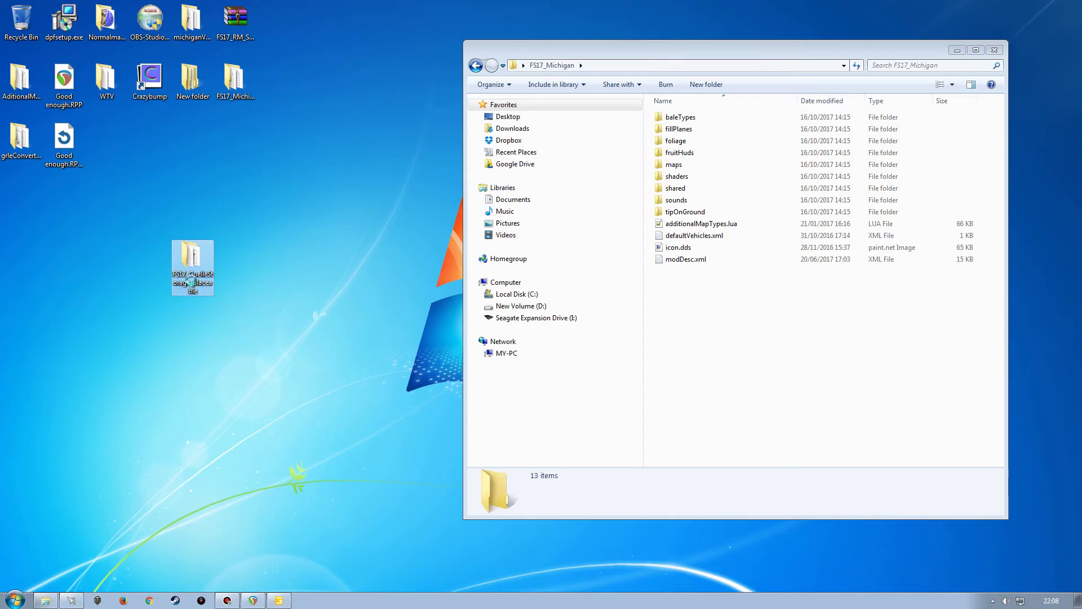
{"action": "right_click", "coordinate": [191, 280]}
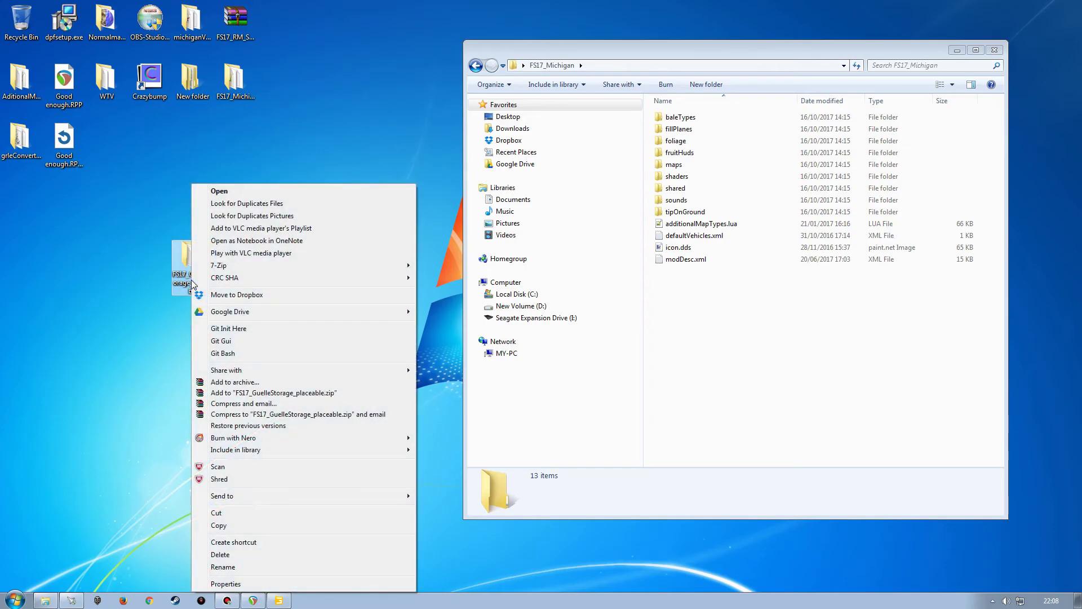
{"action": "left_click", "coordinate": [256, 566]}
{"action": "type", "text": "s"}
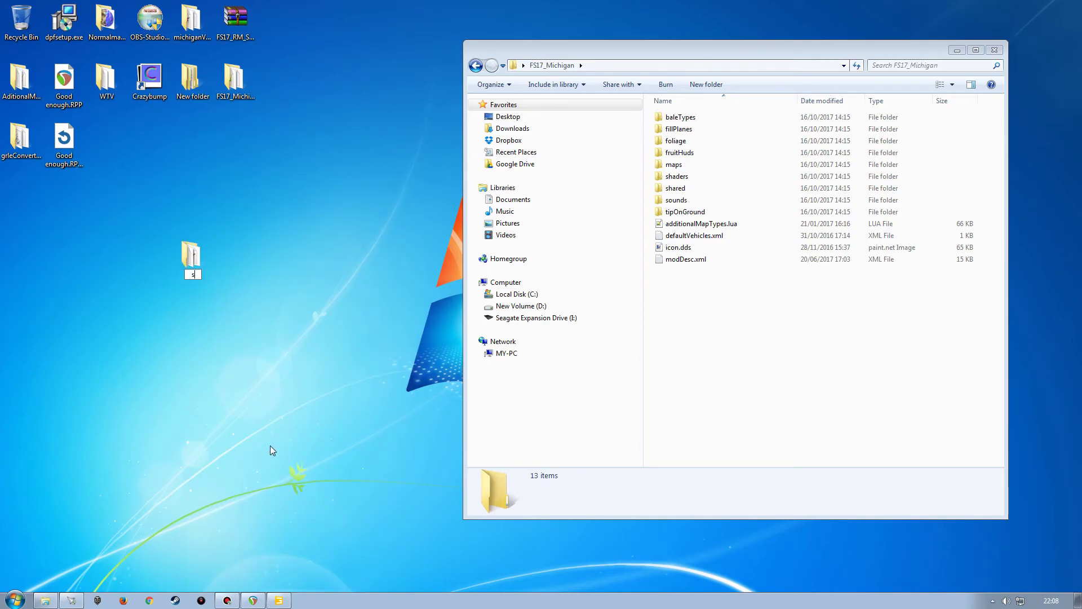
{"action": "type", "text": "lurryStoarge"}
{"action": "key", "text": "Return"}
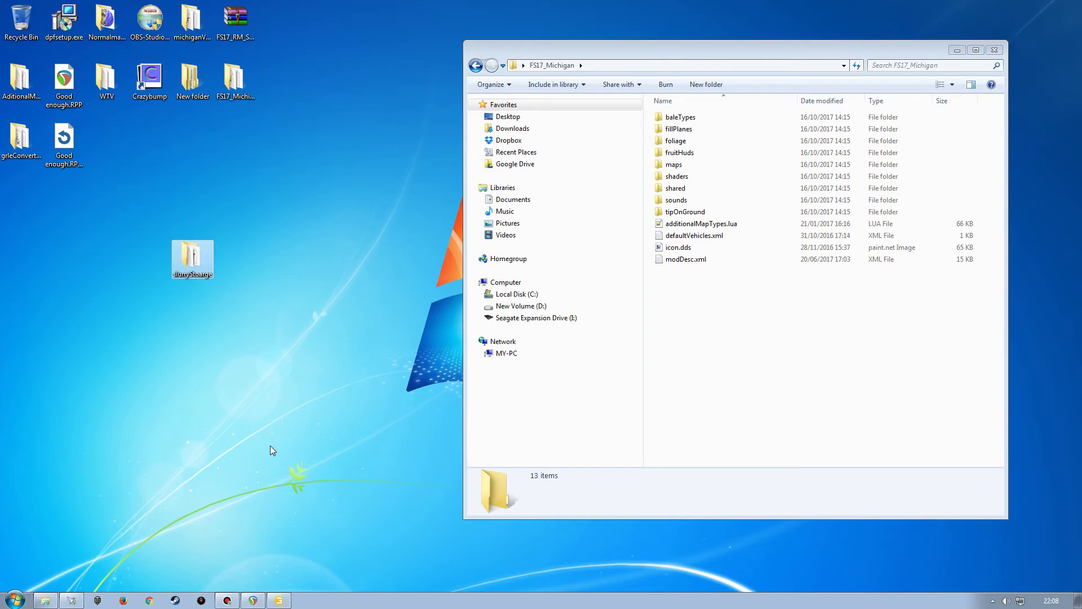
Move modDesc.xml out of the slurryStoarge folder onto the desktop.
{"action": "double_click", "coordinate": [189, 271]}
{"action": "mouse_move", "coordinate": [386, 51]}
{"action": "left_mouse_down"}
{"action": "mouse_move", "coordinate": [409, 60]}
{"action": "mouse_move", "coordinate": [398, 53]}
{"action": "left_mouse_up"}
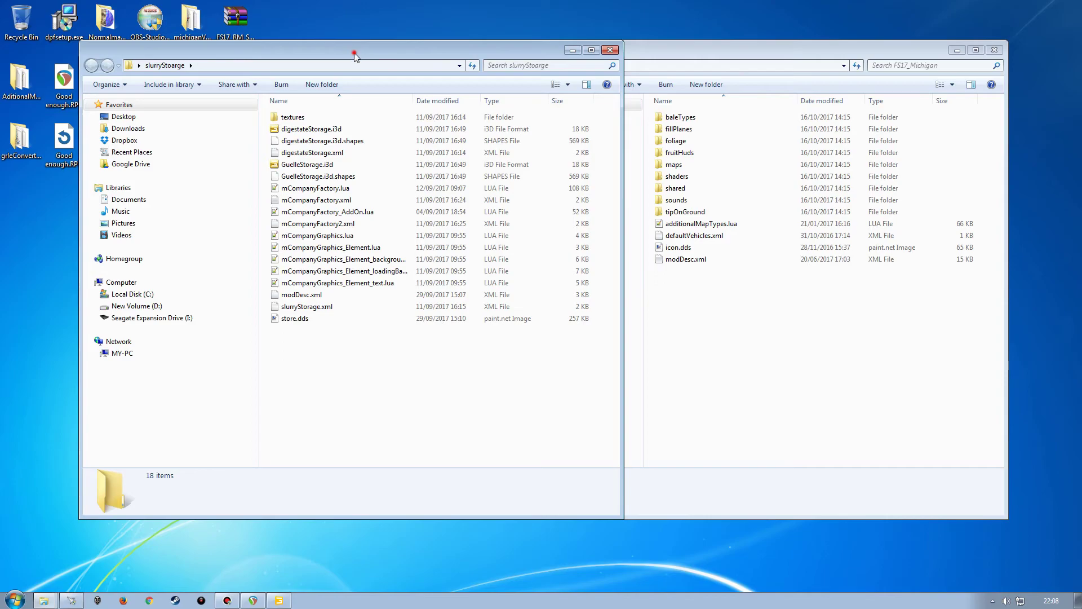
{"action": "left_click_drag", "start_coordinate": [354, 55], "coordinate": [506, 55]}
{"action": "left_click_drag", "start_coordinate": [450, 294], "coordinate": [40, 249]}
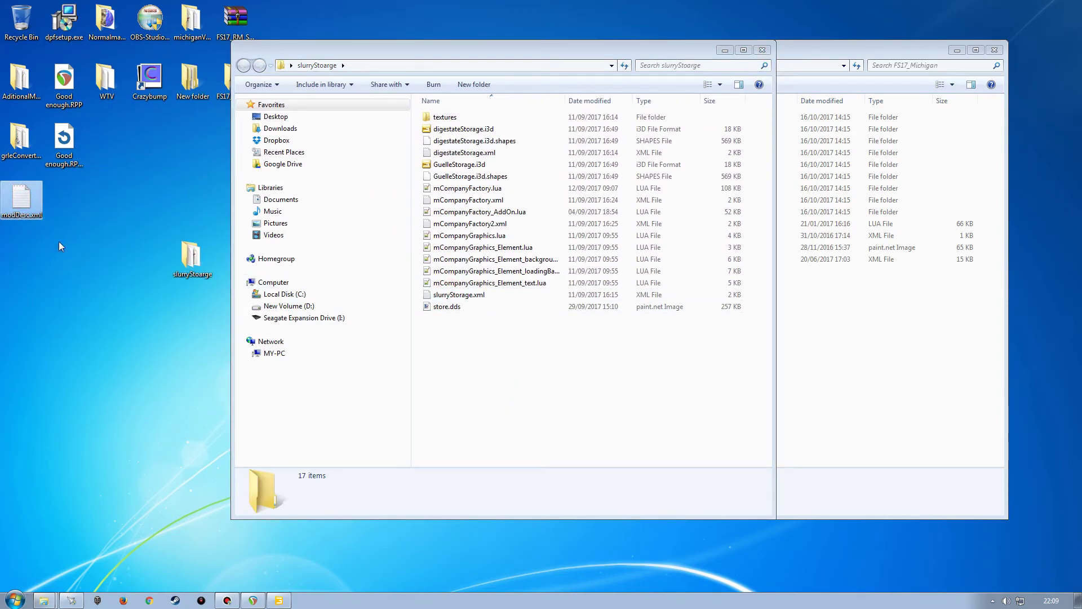
{"action": "left_click_drag", "start_coordinate": [525, 51], "coordinate": [369, 54]}
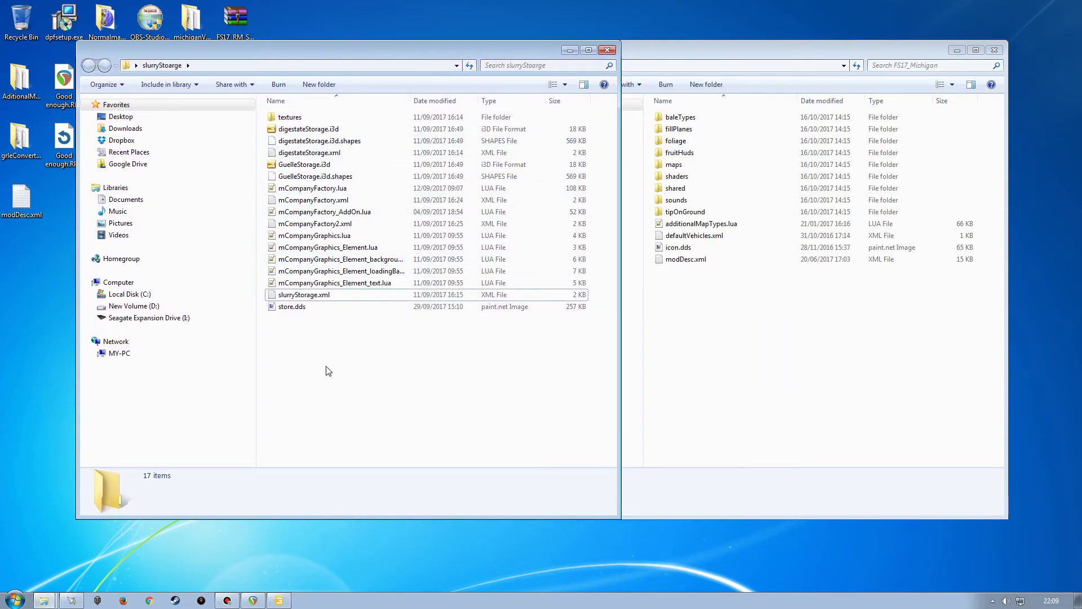
Delete digestateStorage.xml, slurryStorage.xml and store.dds from the slurryStoarge folder.
{"action": "left_click", "coordinate": [304, 153]}
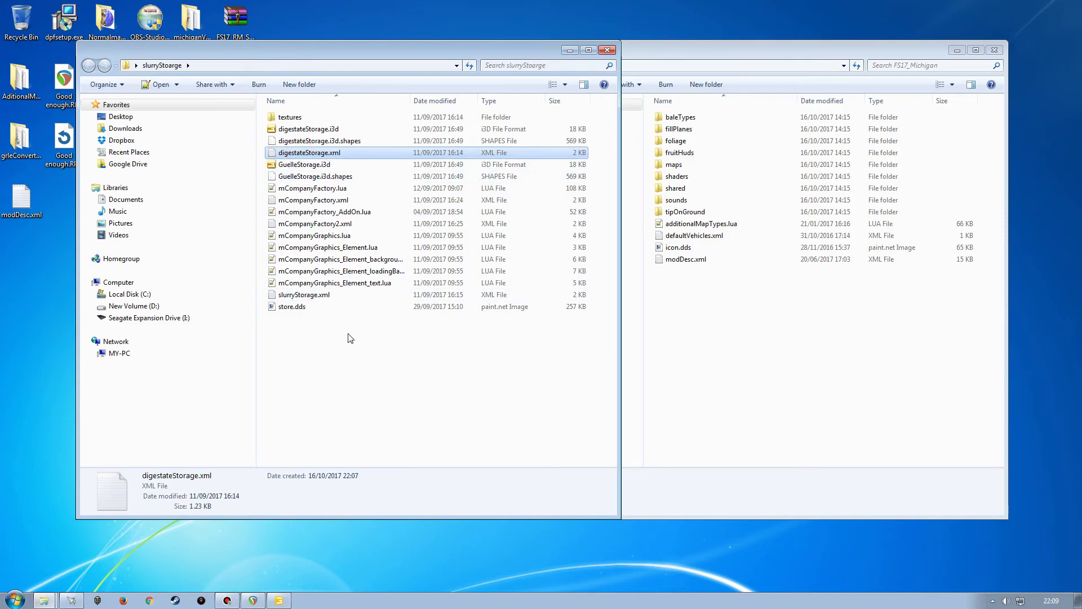
{"action": "left_click", "coordinate": [314, 296], "text": "ctrl"}
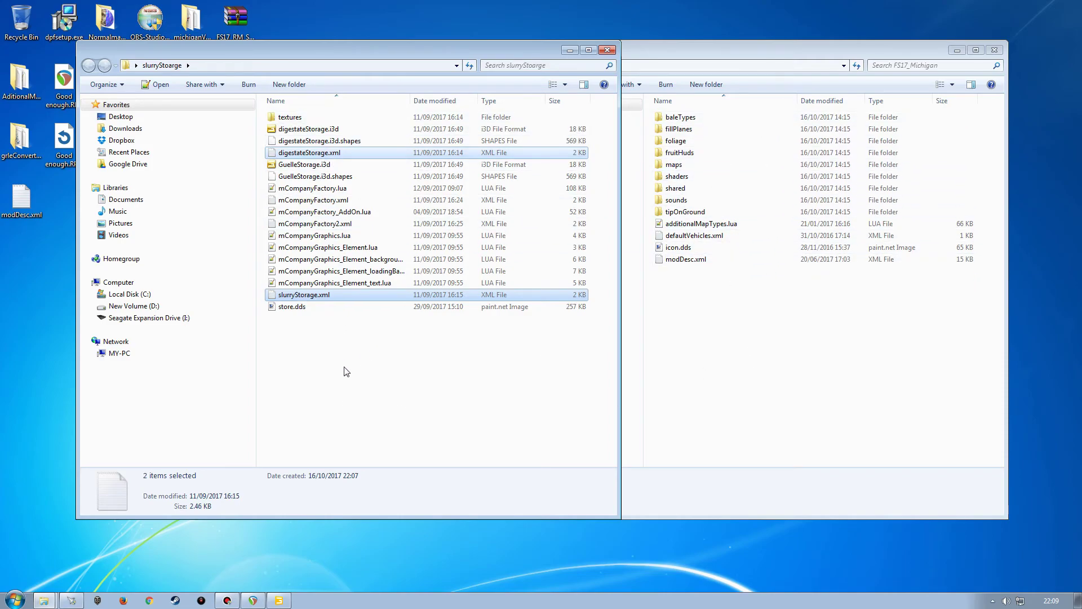
{"action": "key", "text": "Delete"}
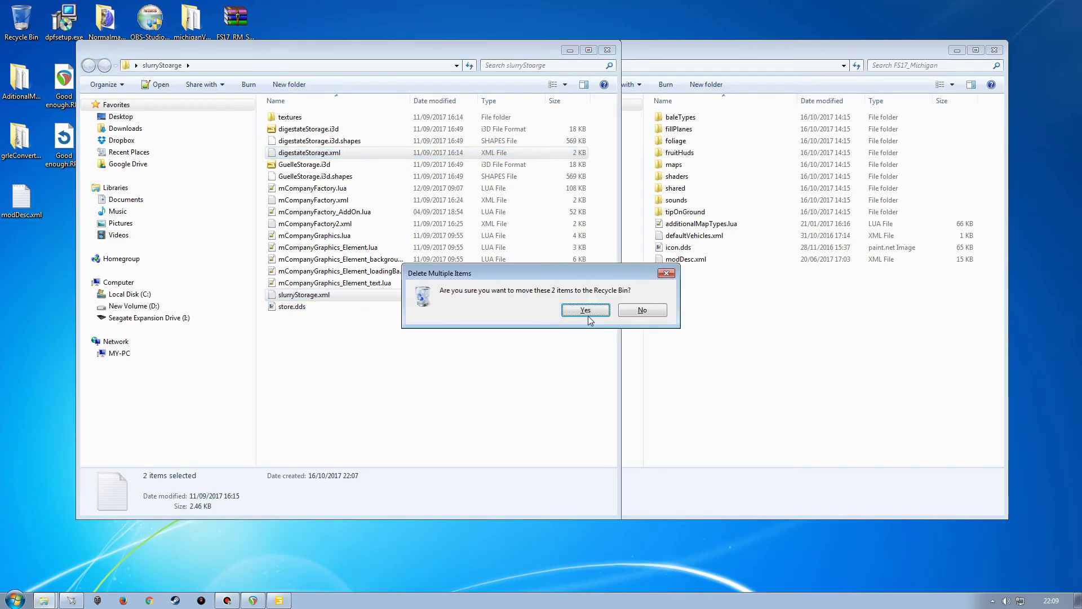
{"action": "left_click", "coordinate": [586, 310]}
{"action": "left_click", "coordinate": [334, 382]}
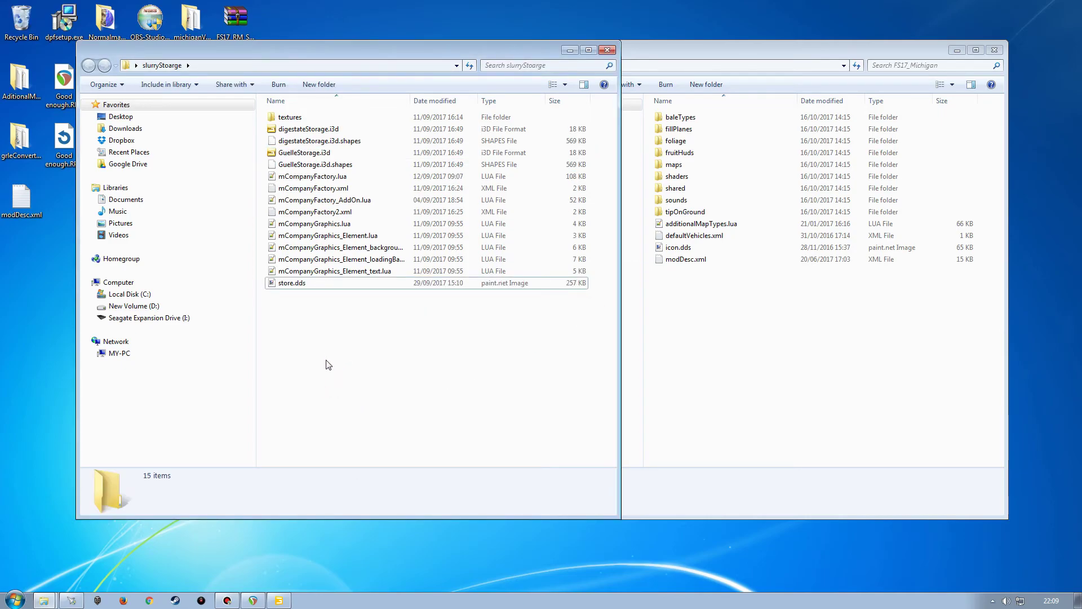
{"action": "left_click", "coordinate": [295, 285]}
{"action": "key", "text": "Delete"}
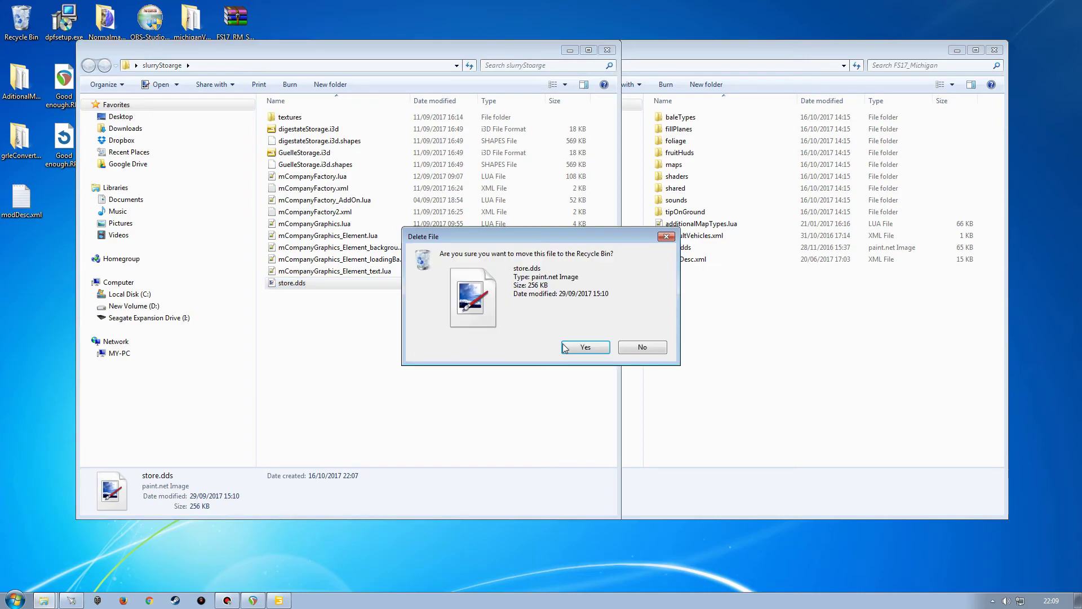
{"action": "left_click", "coordinate": [582, 345]}
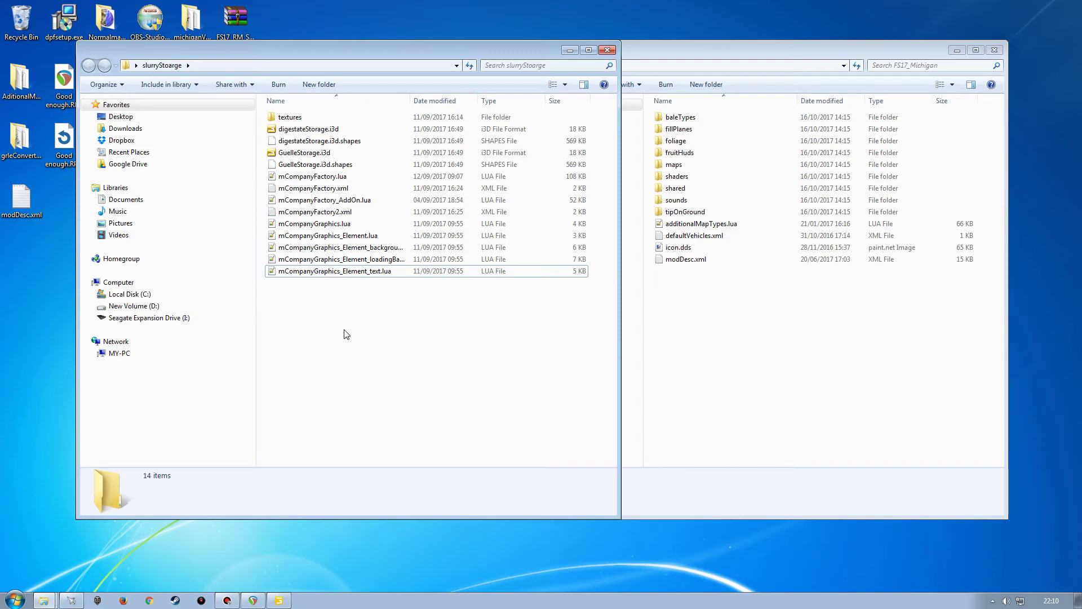
Create a folder named scripts in FS17_Michigan and open it.
{"action": "left_click", "coordinate": [691, 342]}
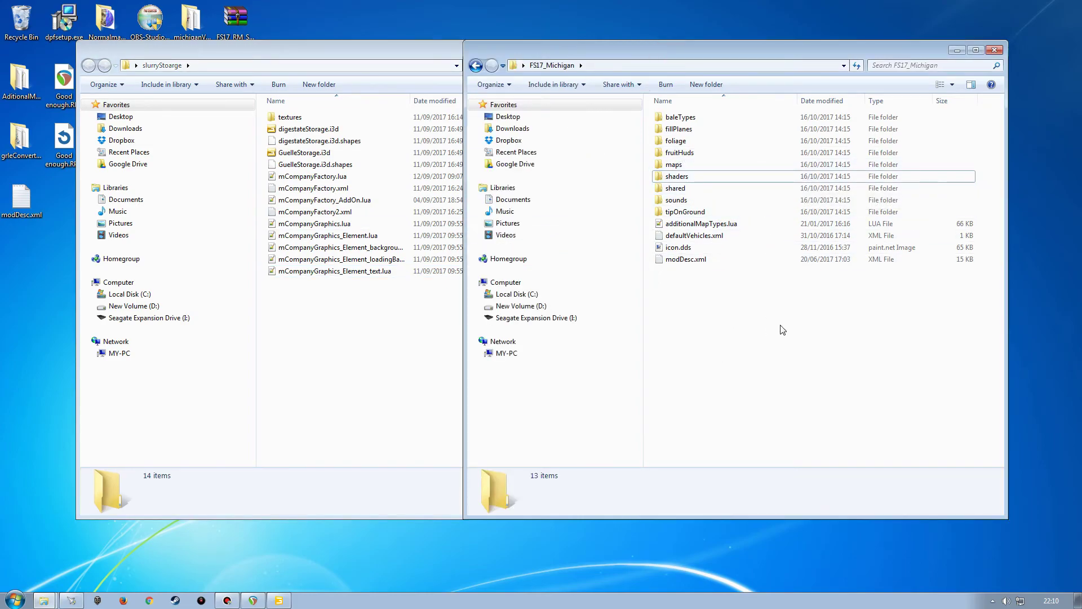
{"action": "left_click", "coordinate": [709, 84]}
{"action": "type", "text": "scripts"}
{"action": "key", "text": "Return"}
{"action": "left_click", "coordinate": [672, 177]}
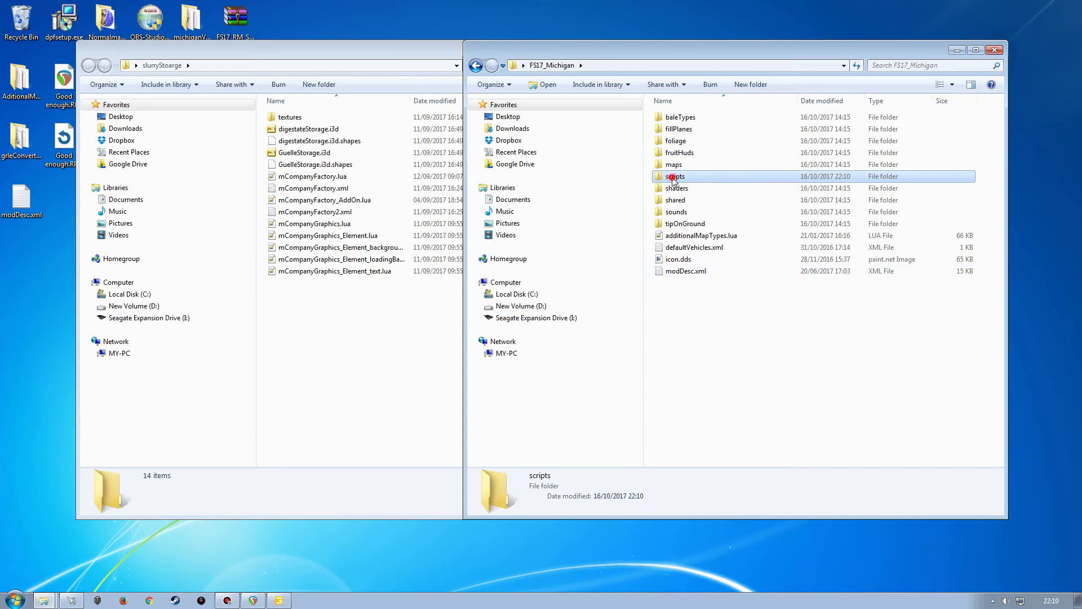
{"action": "double_click", "coordinate": [673, 177]}
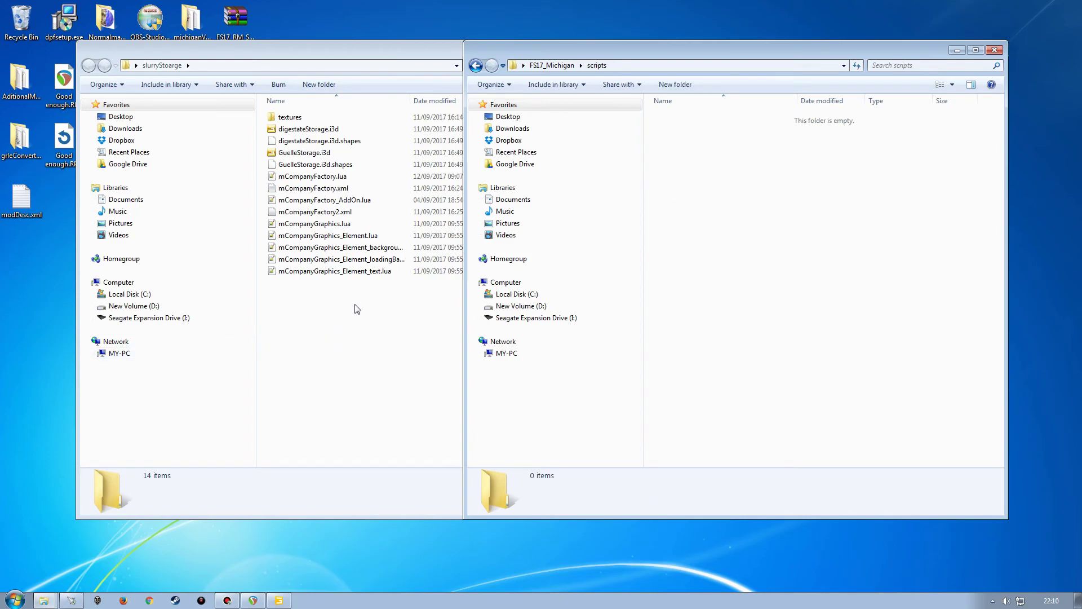
Move all the mCompanyFactory and mCompanyGraphics LUA and XML files from slurryStoarge into the FS17_Michigan scripts folder.
{"action": "left_click", "coordinate": [305, 176]}
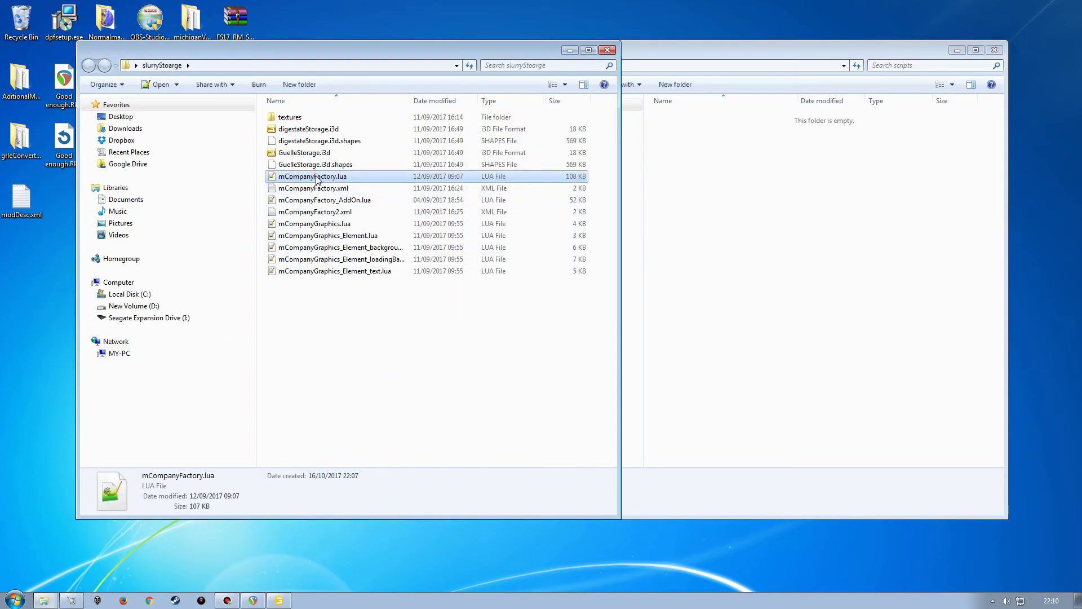
{"action": "left_click", "coordinate": [316, 271], "text": "shift"}
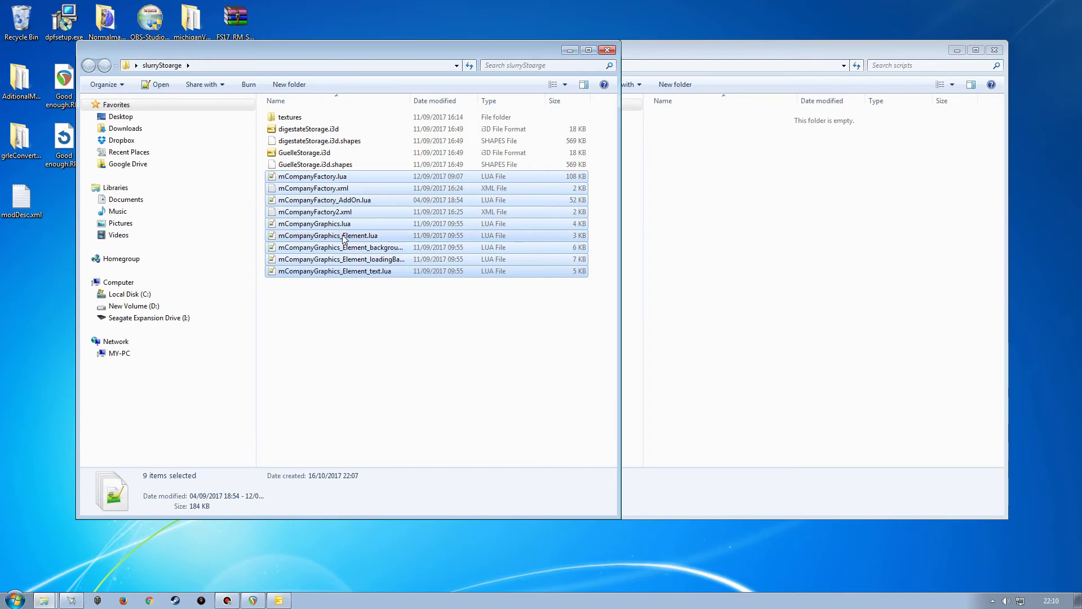
{"action": "left_click", "coordinate": [685, 46]}
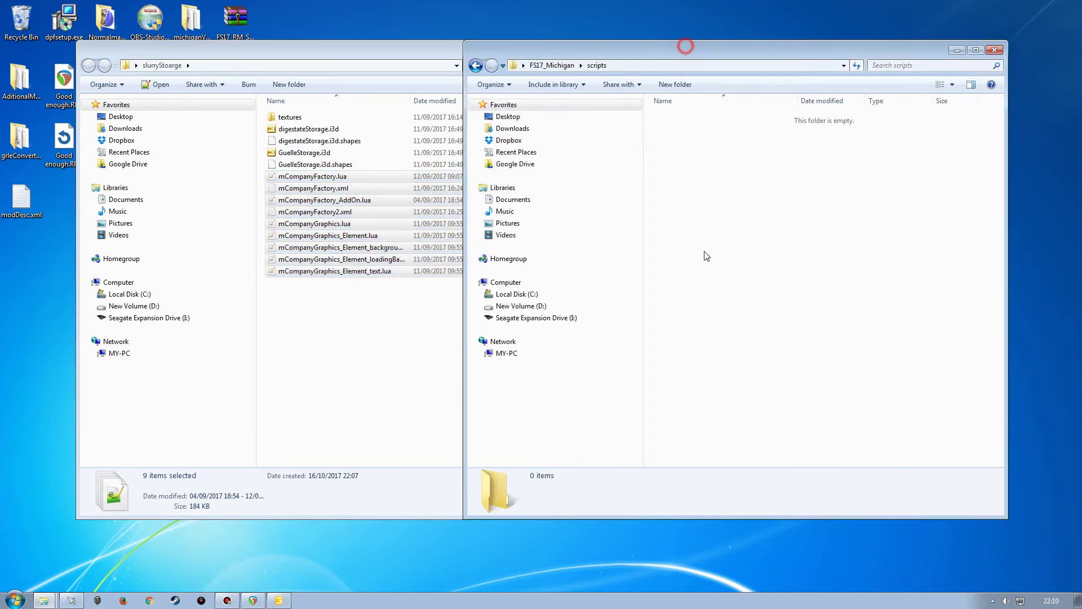
{"action": "key", "text": "ctrl+v"}
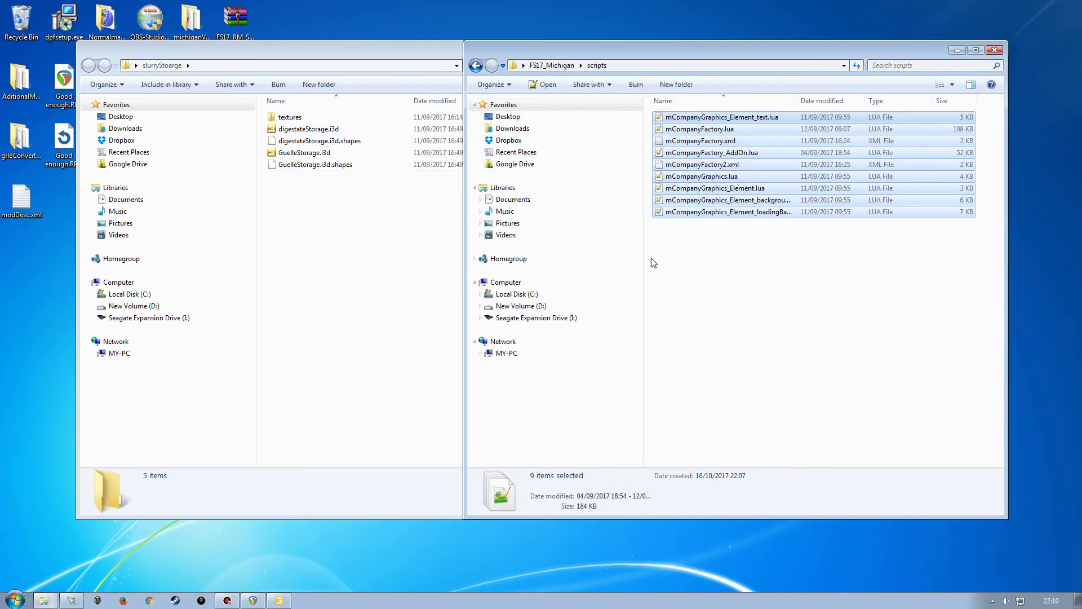
{"action": "left_click", "coordinate": [743, 313]}
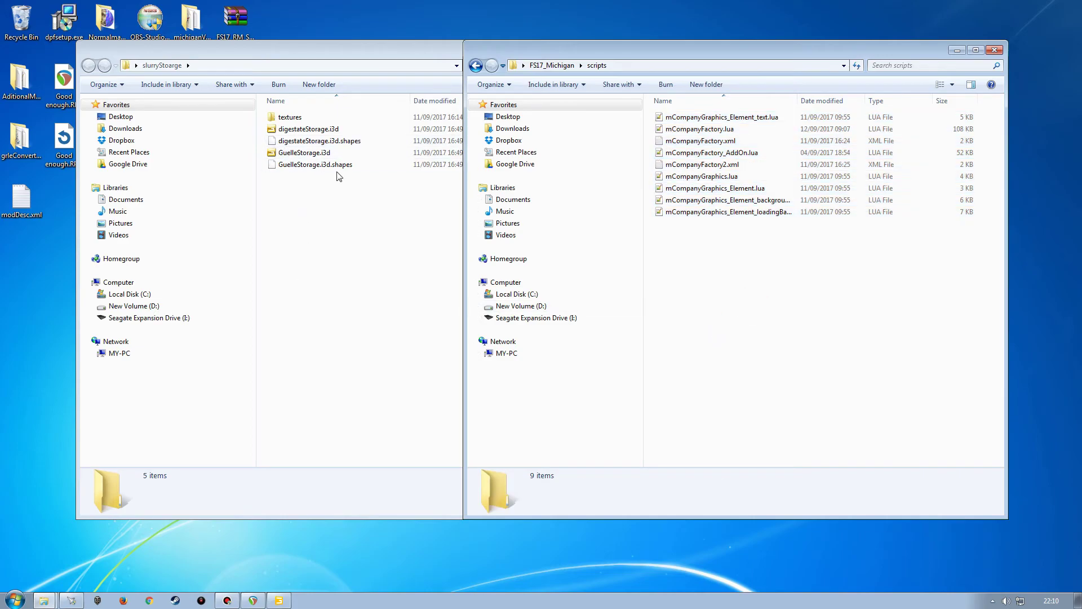
Examine the contents of slurryStoarge's textures folder and of the shaders and maps folders in FS17_Michigan.
{"action": "left_click", "coordinate": [330, 54]}
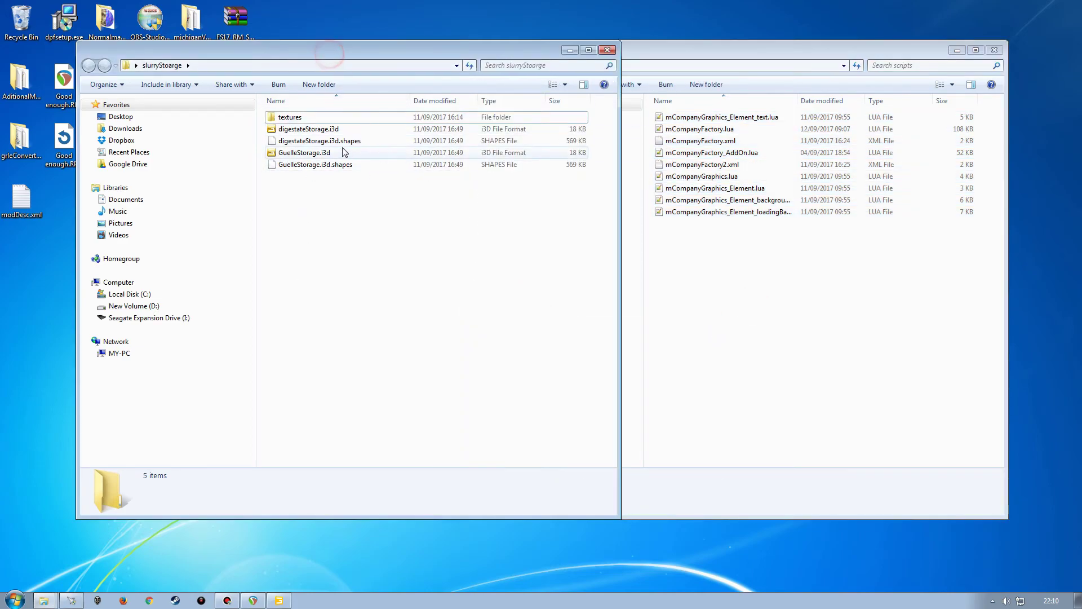
{"action": "double_click", "coordinate": [288, 116]}
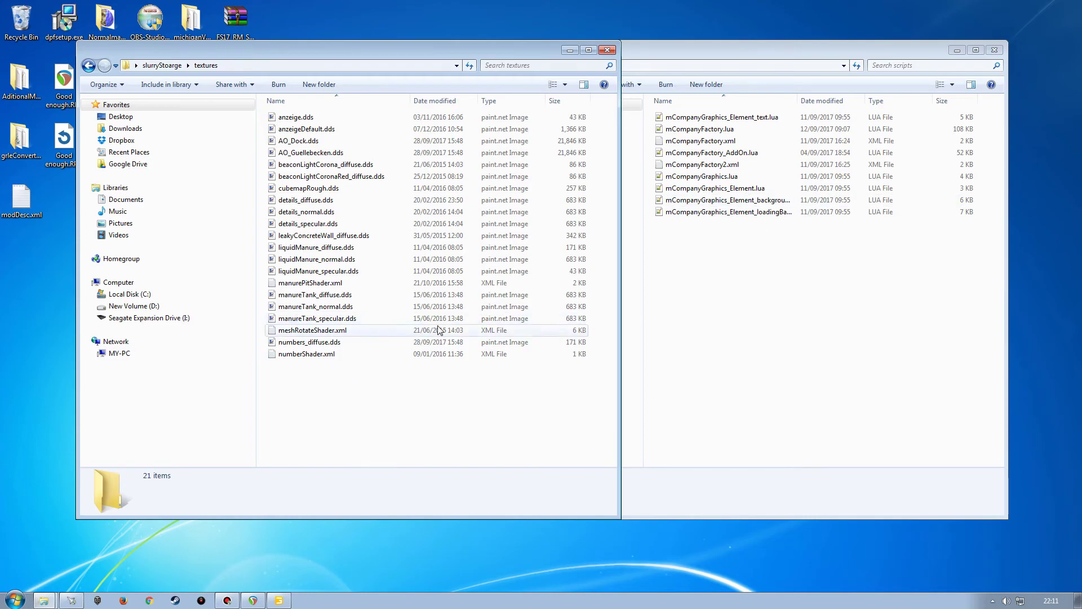
{"action": "left_click", "coordinate": [653, 137]}
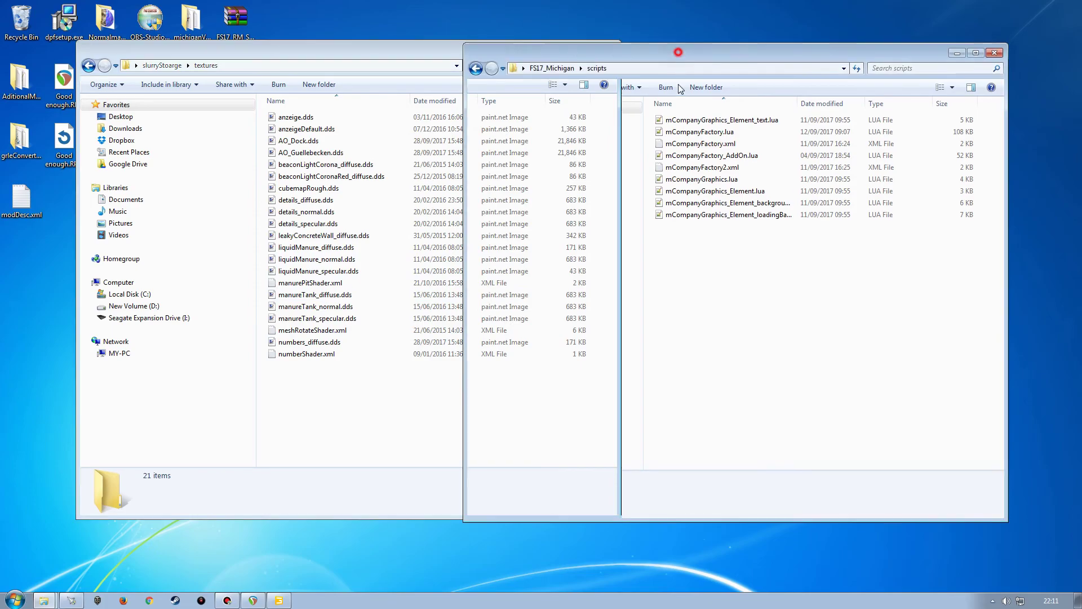
{"action": "key", "text": "BackSpace"}
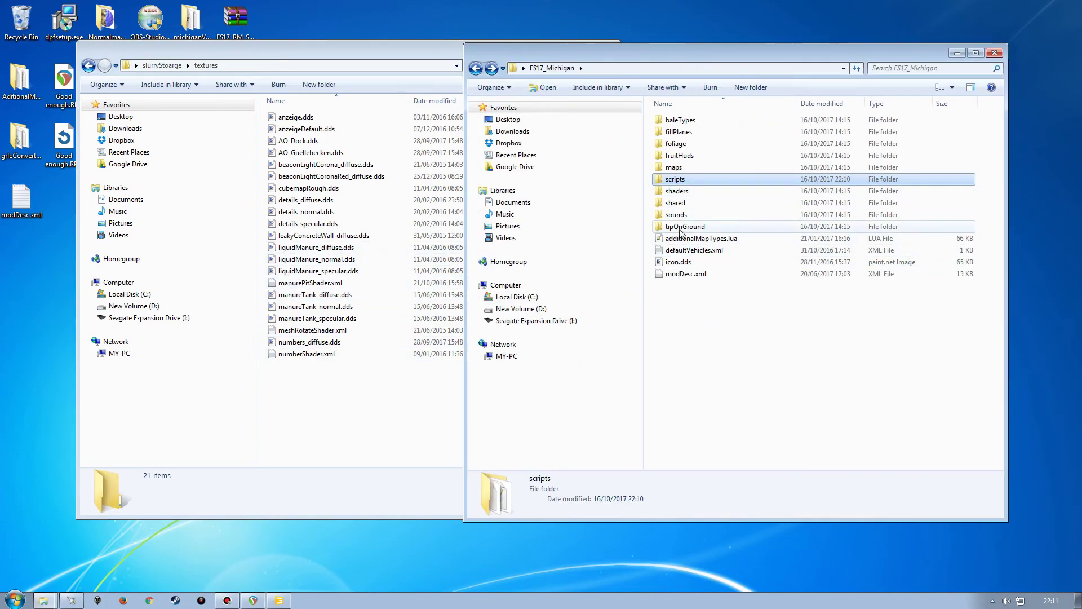
{"action": "key", "text": "Down"}
{"action": "key", "text": "Return"}
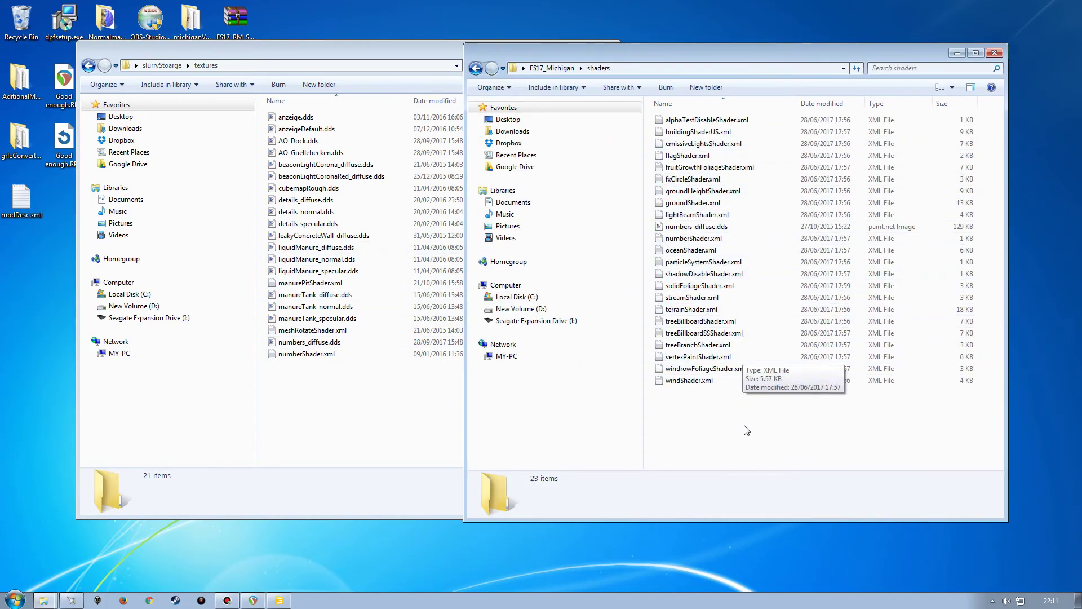
{"action": "key", "text": "BackSpace"}
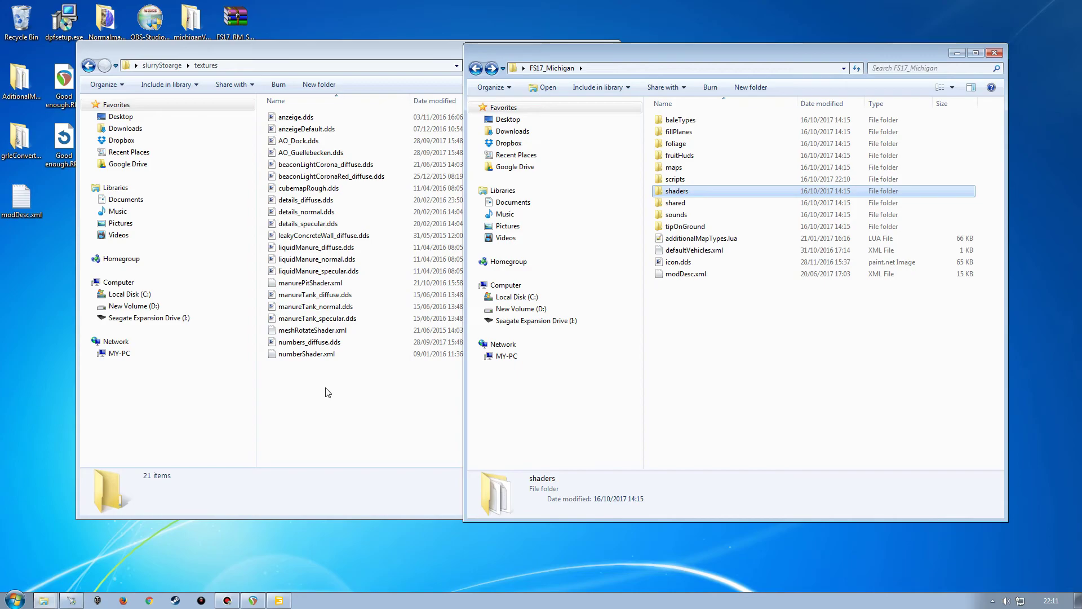
{"action": "left_click", "coordinate": [544, 57]}
{"action": "left_click_drag", "start_coordinate": [544, 51], "coordinate": [534, 50]}
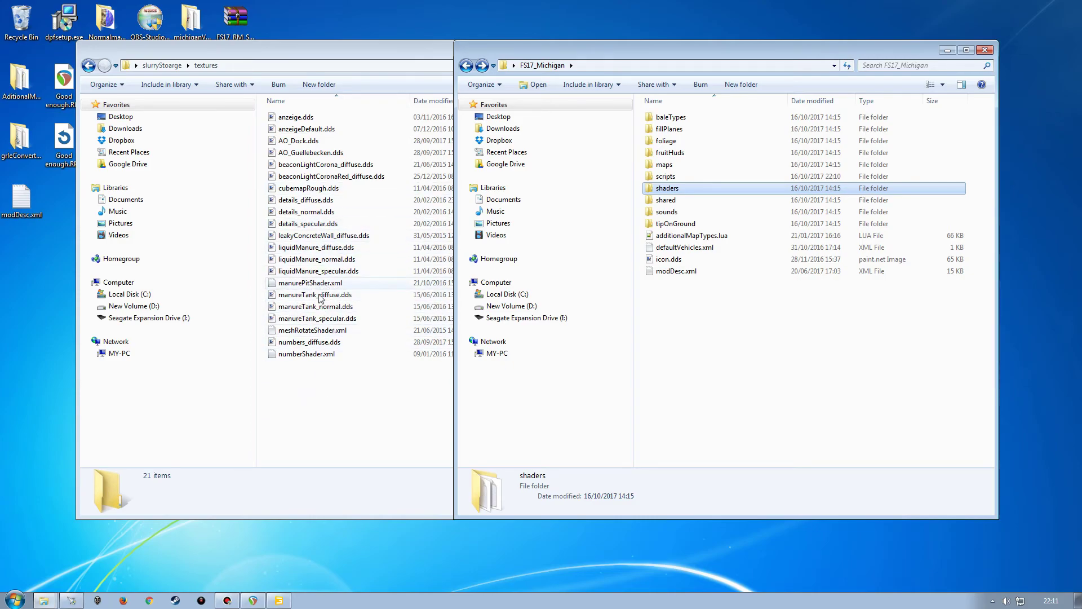
{"action": "left_click", "coordinate": [665, 165]}
{"action": "double_click", "coordinate": [665, 165]}
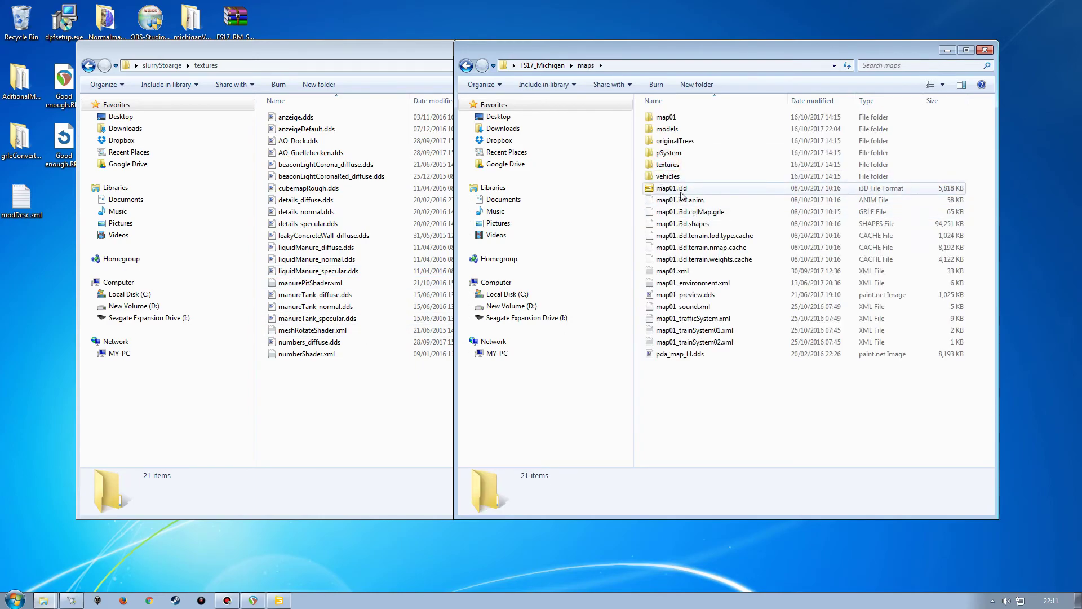
{"action": "key", "text": "BackSpace"}
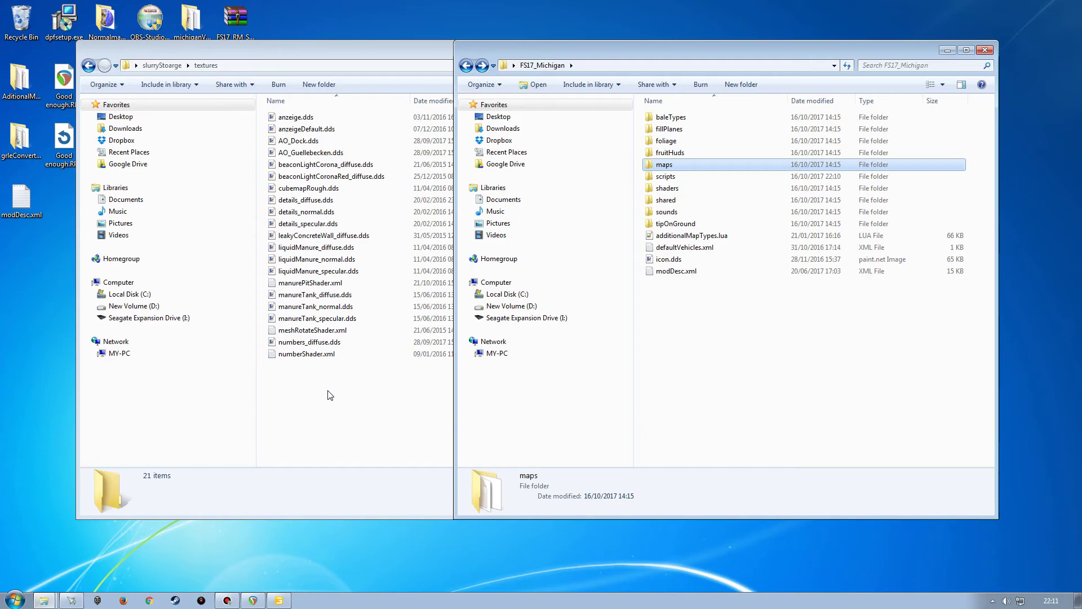
Move the slurryStoarge folder from the desktop into the models folder inside FS17_Michigan's maps folder.
{"action": "key", "text": "alt+Left"}
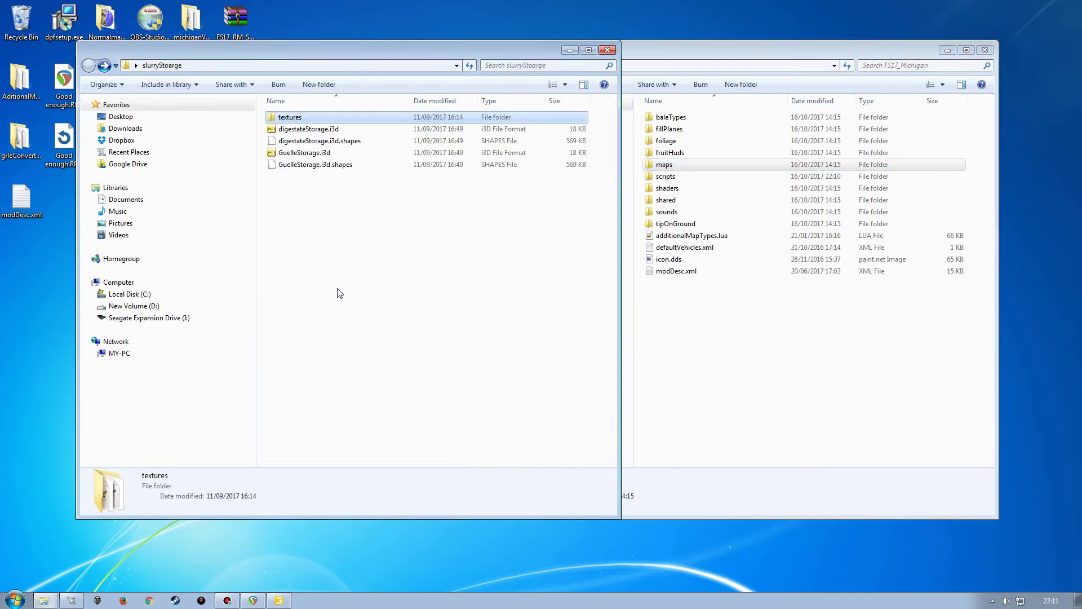
{"action": "left_click", "coordinate": [608, 51]}
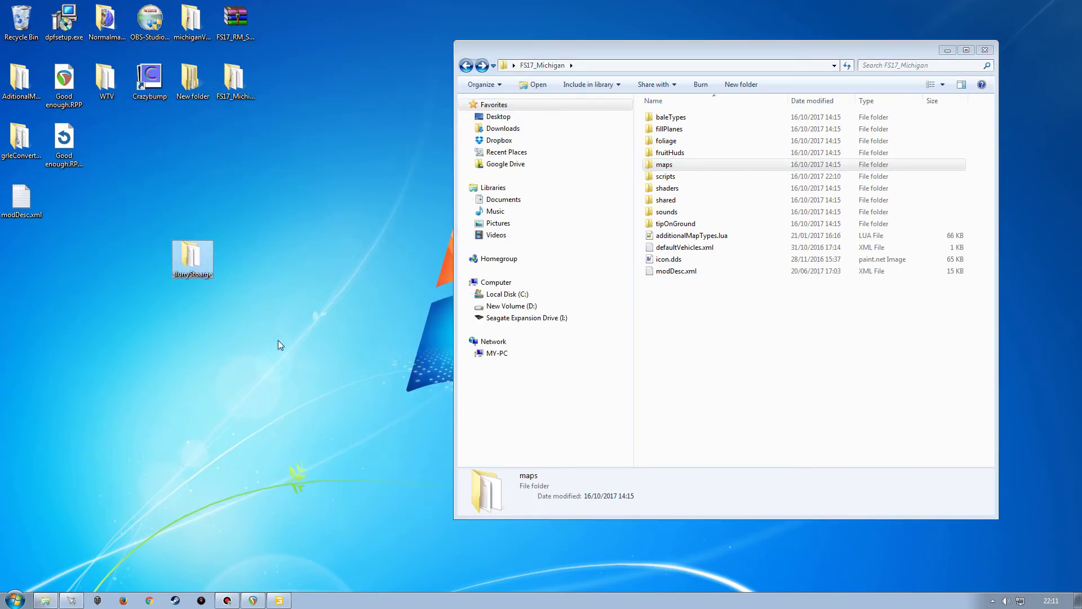
{"action": "left_click_drag", "start_coordinate": [615, 41], "coordinate": [440, 49]}
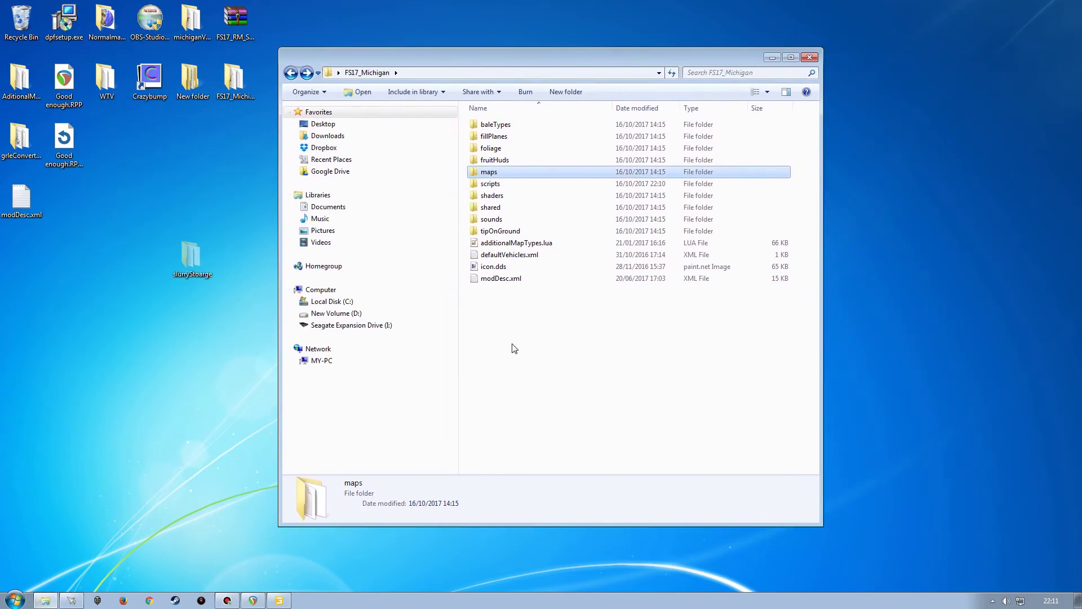
{"action": "double_click", "coordinate": [488, 172]}
{"action": "double_click", "coordinate": [522, 145]}
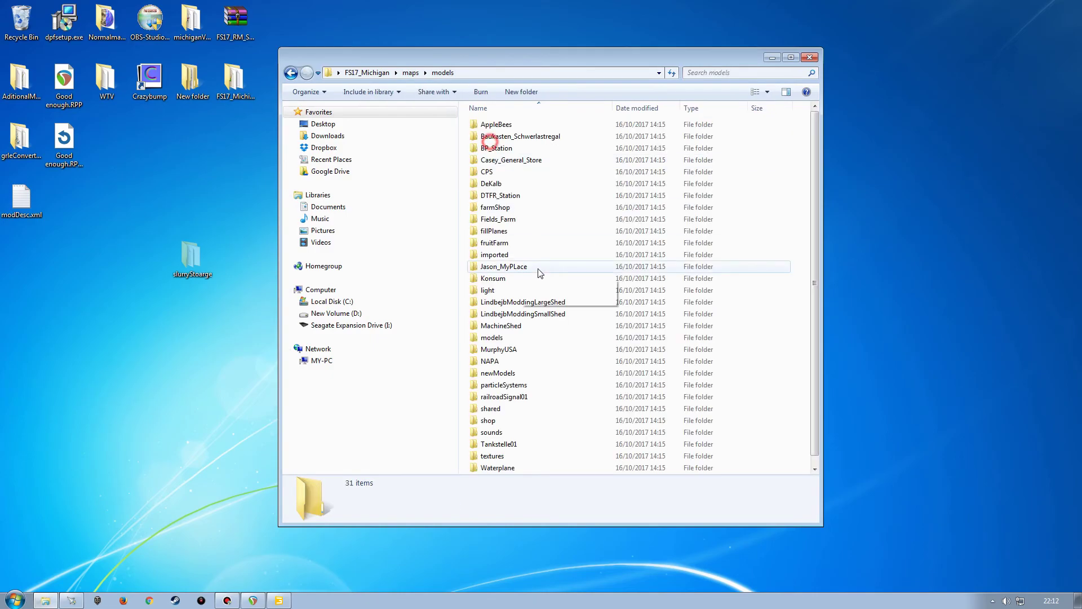
{"action": "key", "text": "ctrl+v"}
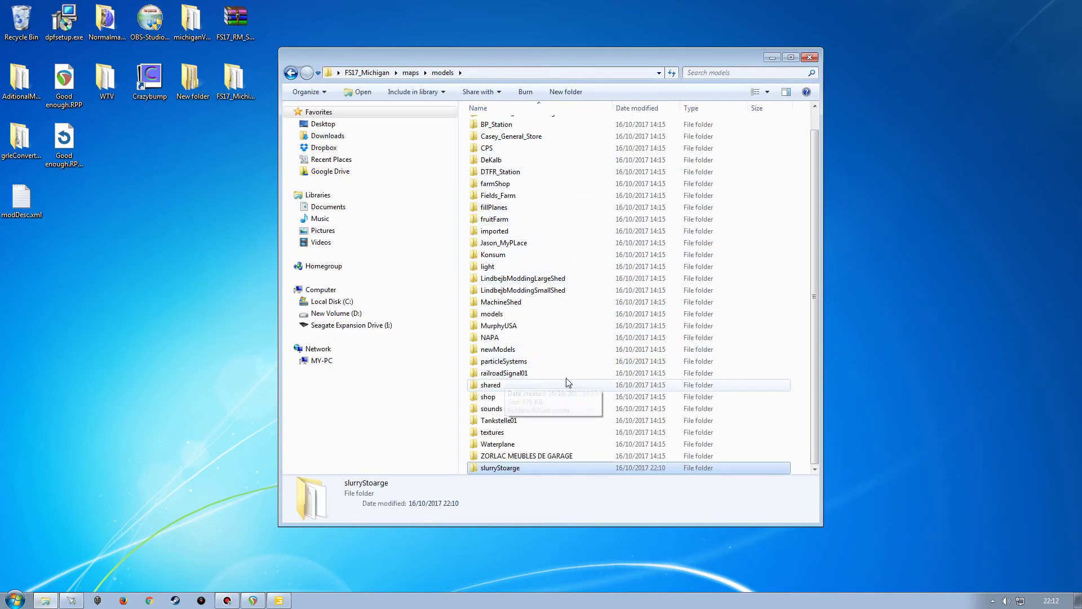
Switch to GIANTS Editor and import digestateStorage.i3d from the slurryStoarge folder inside FS17_Michigan's maps/models folder.
{"action": "key", "text": "BackSpace"}
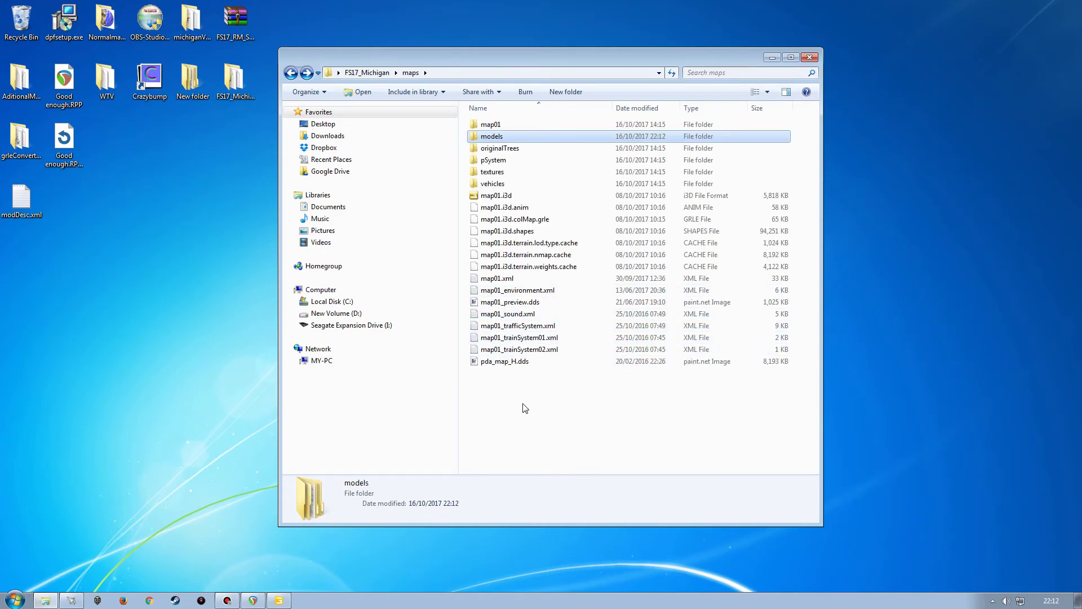
{"action": "left_click", "coordinate": [278, 600]}
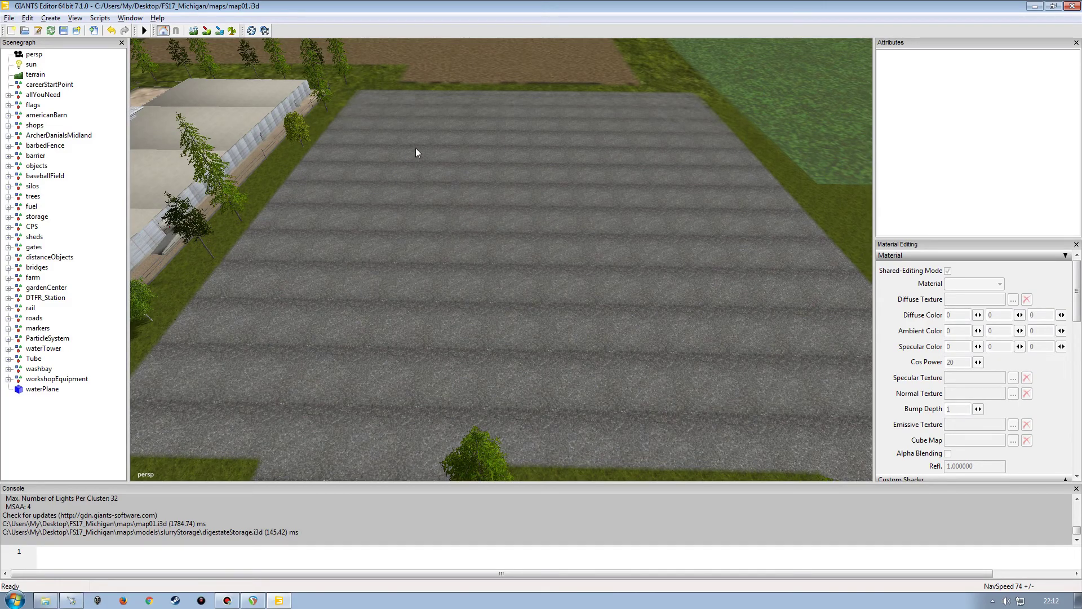
{"action": "left_click", "coordinate": [8, 19]}
{"action": "left_click", "coordinate": [32, 138]}
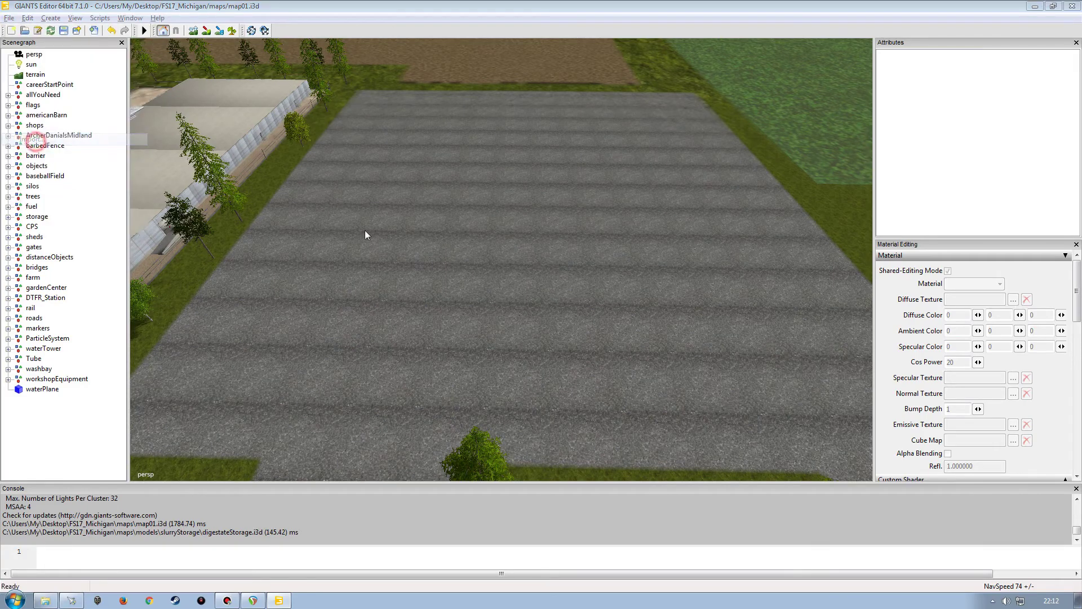
{"action": "left_click", "coordinate": [248, 119]}
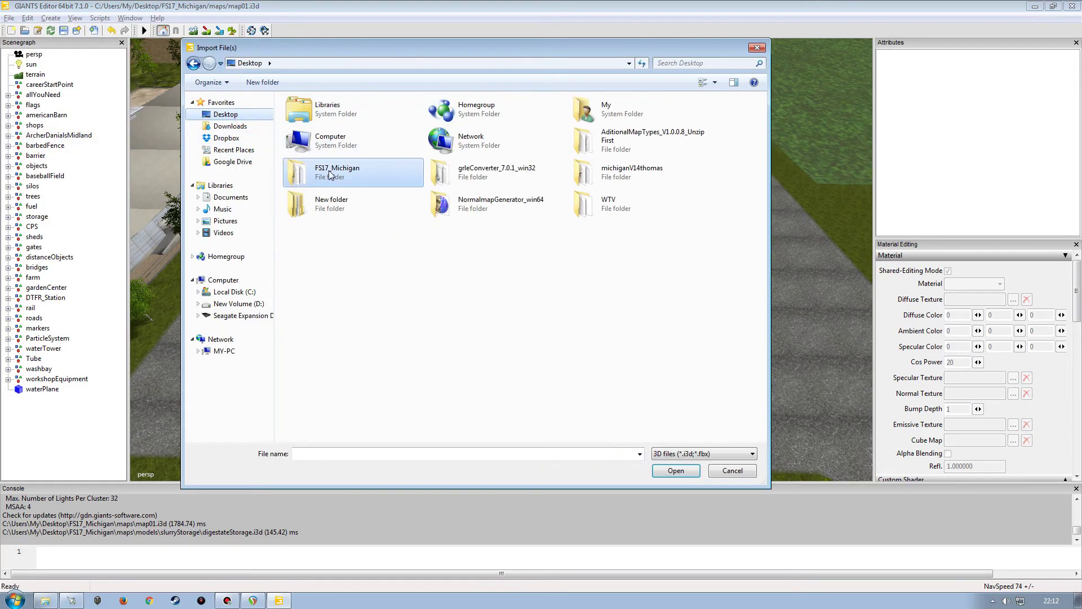
{"action": "double_click", "coordinate": [332, 176]}
{"action": "double_click", "coordinate": [316, 169]}
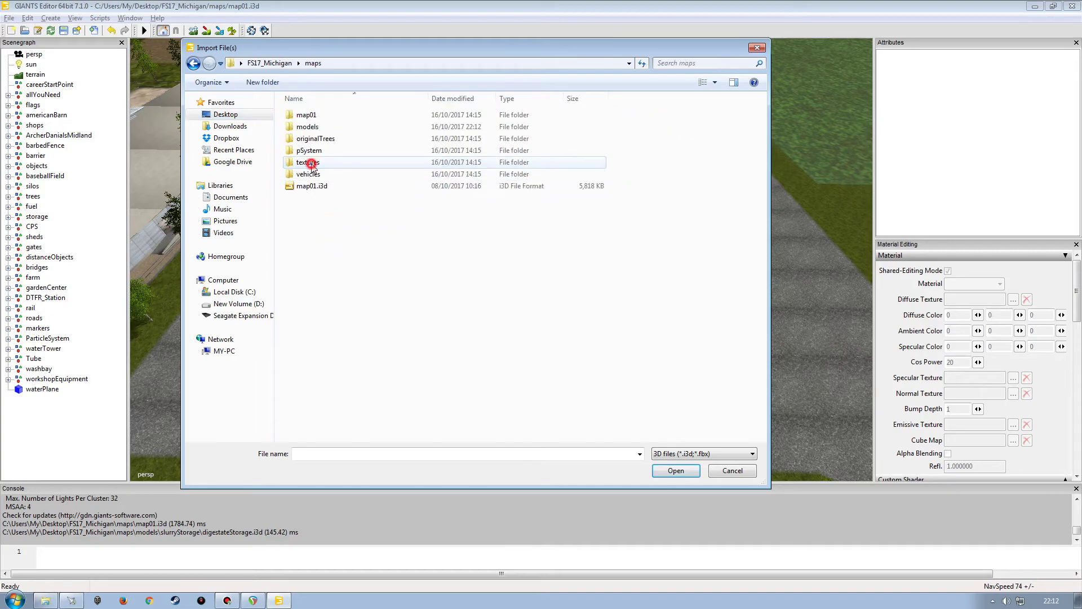
{"action": "double_click", "coordinate": [308, 126]}
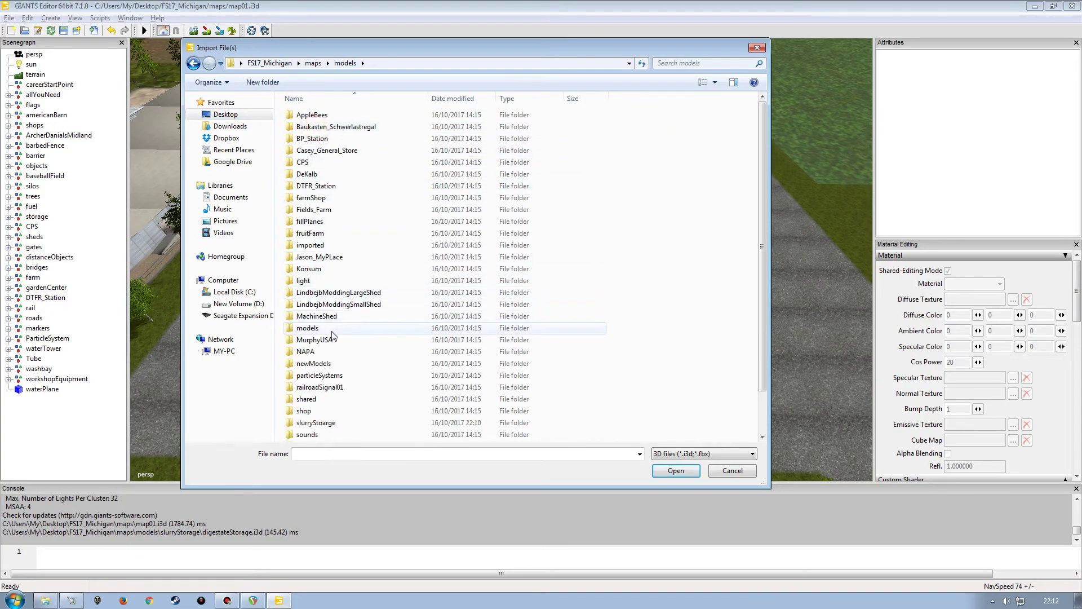
{"action": "double_click", "coordinate": [321, 422]}
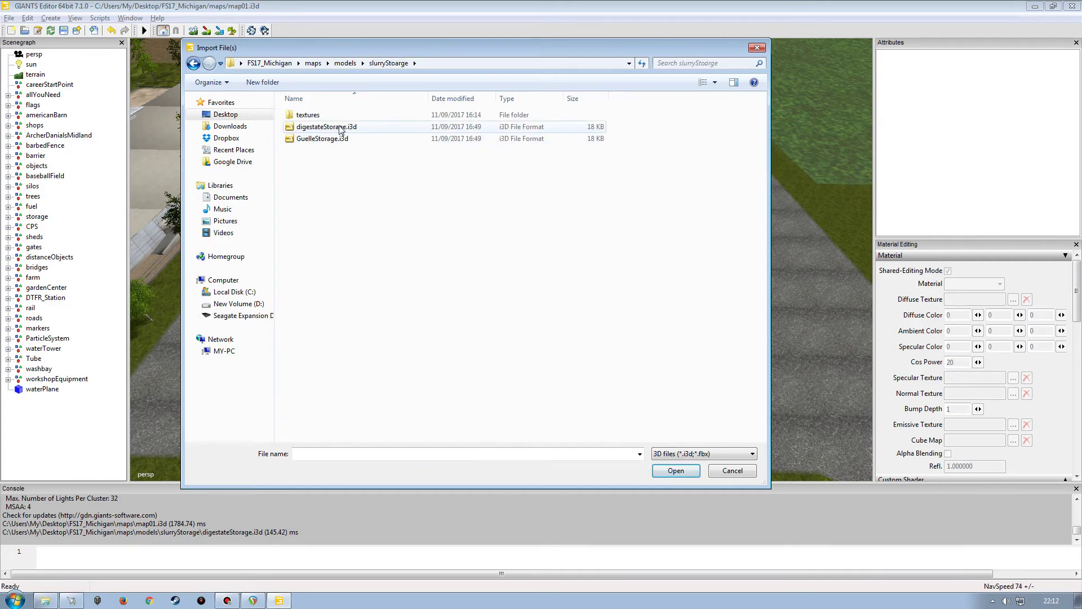
{"action": "double_click", "coordinate": [323, 131]}
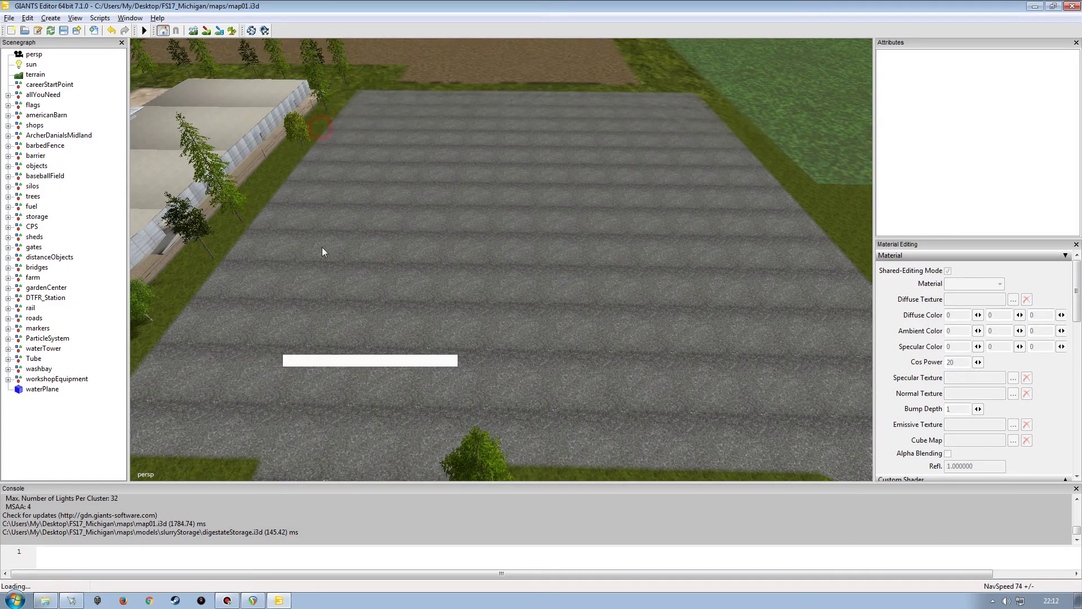
{"action": "left_click", "coordinate": [51, 458]}
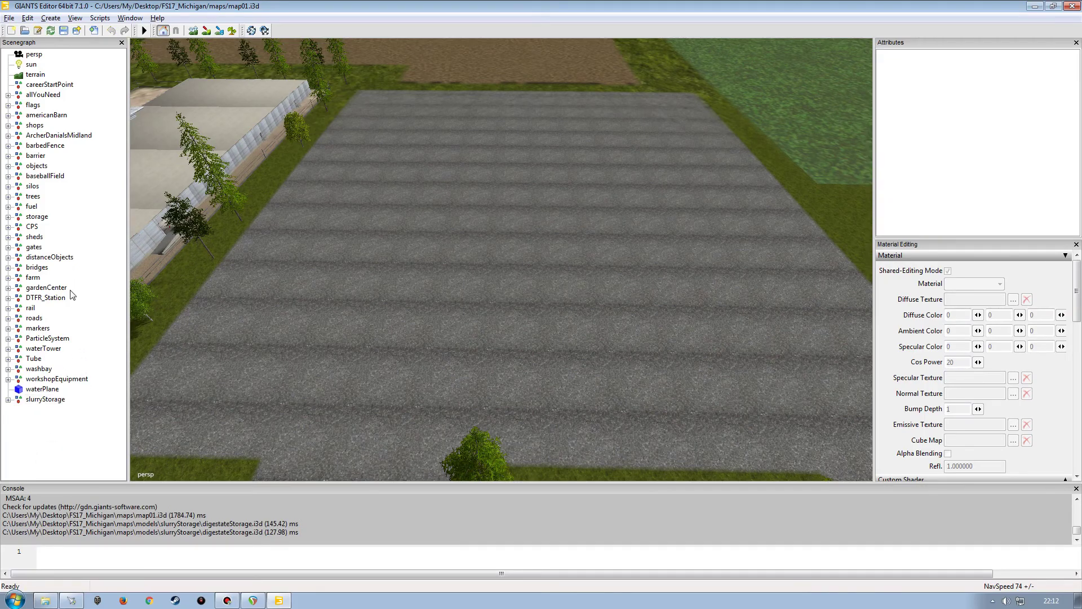
Create a transform group in the scenegraph and name it slurryStorage.
{"action": "left_click", "coordinate": [50, 18]}
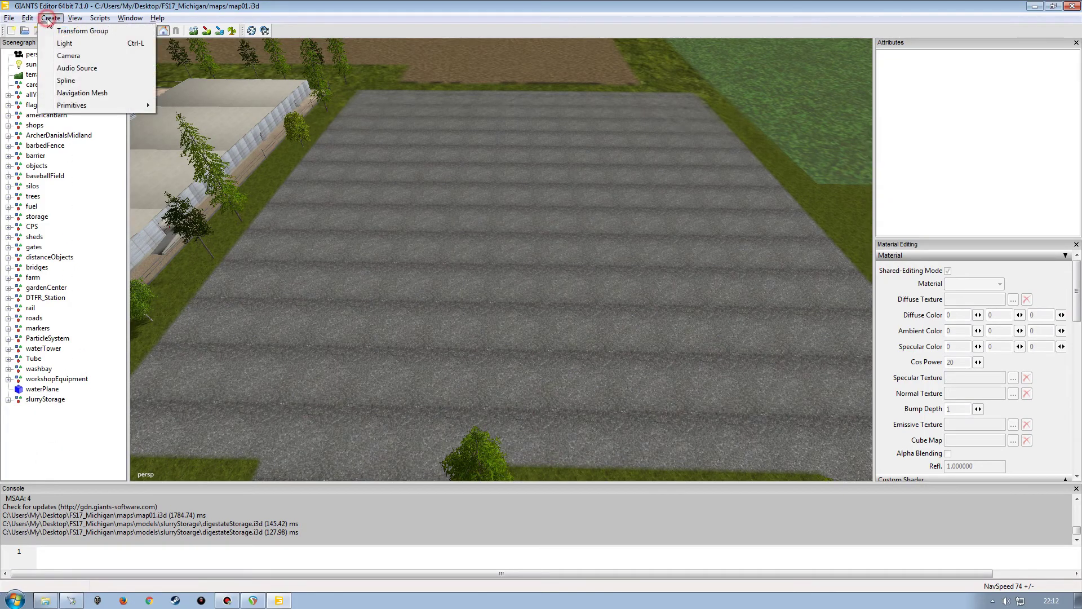
{"action": "left_click", "coordinate": [79, 31]}
{"action": "left_click", "coordinate": [42, 410]}
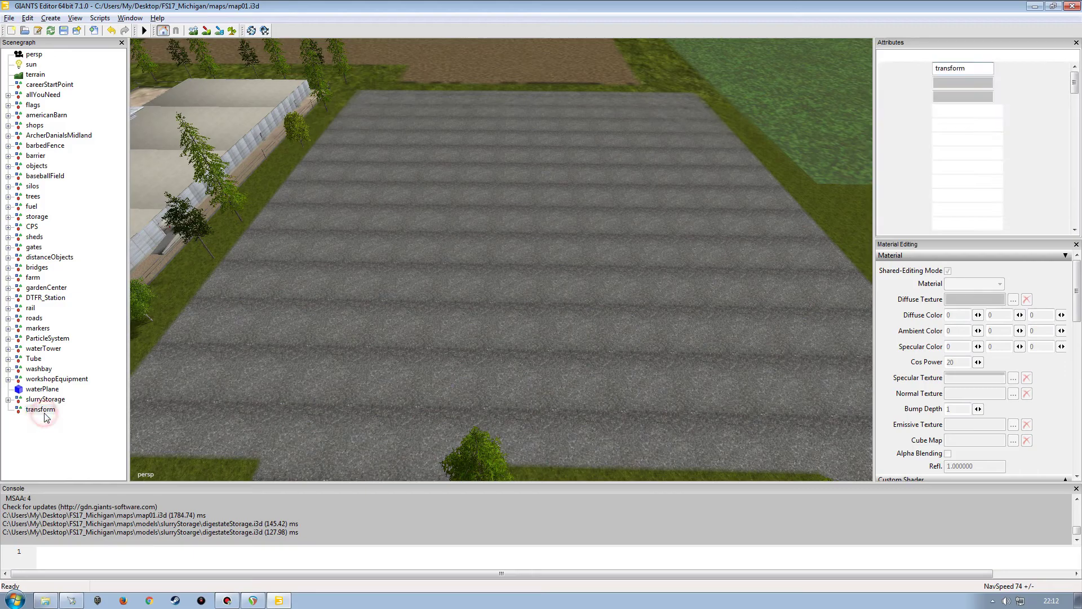
{"action": "double_click", "coordinate": [972, 68]}
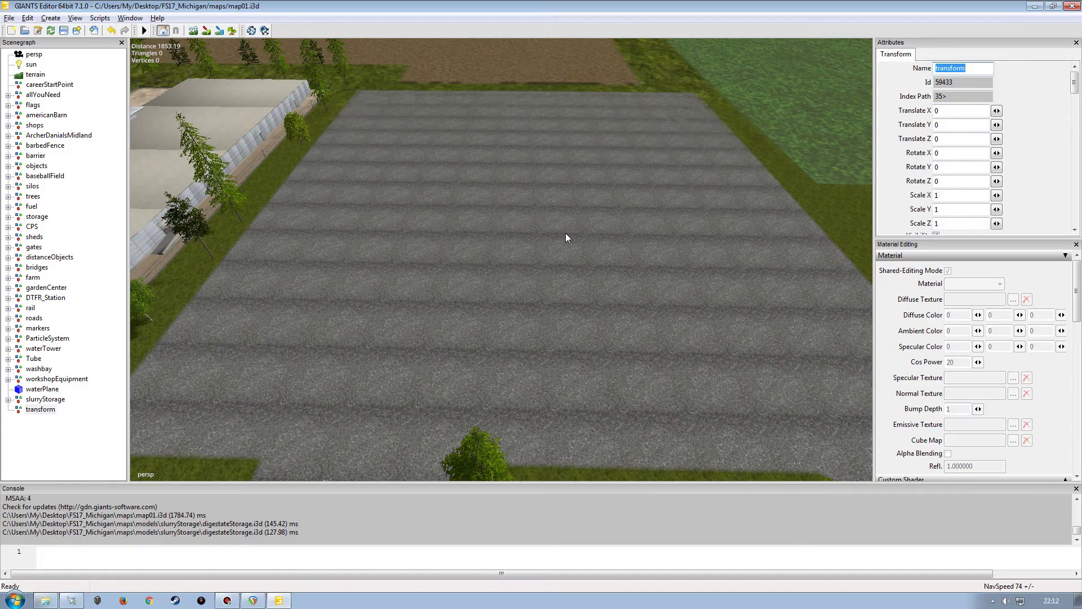
{"action": "key", "text": "BackSpace"}
{"action": "left_click", "coordinate": [47, 439]}
Cut the imported slurryStorage object and paste it inside the new slurryStorage transform group.
{"action": "left_click", "coordinate": [40, 400]}
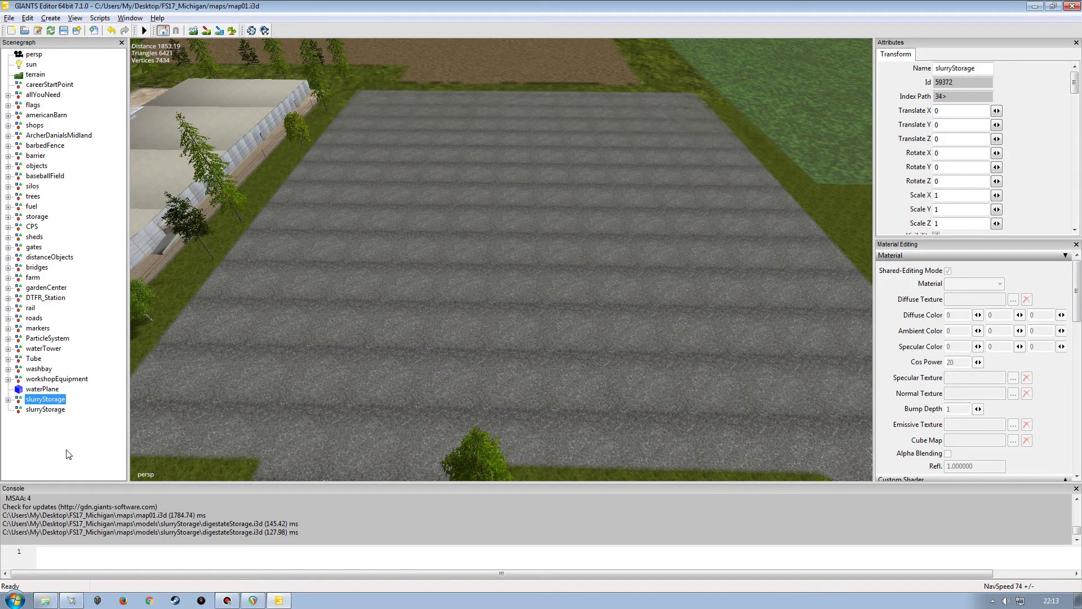
{"action": "key", "text": "Delete"}
{"action": "left_click", "coordinate": [45, 401]}
{"action": "key", "text": "ctrl+v"}
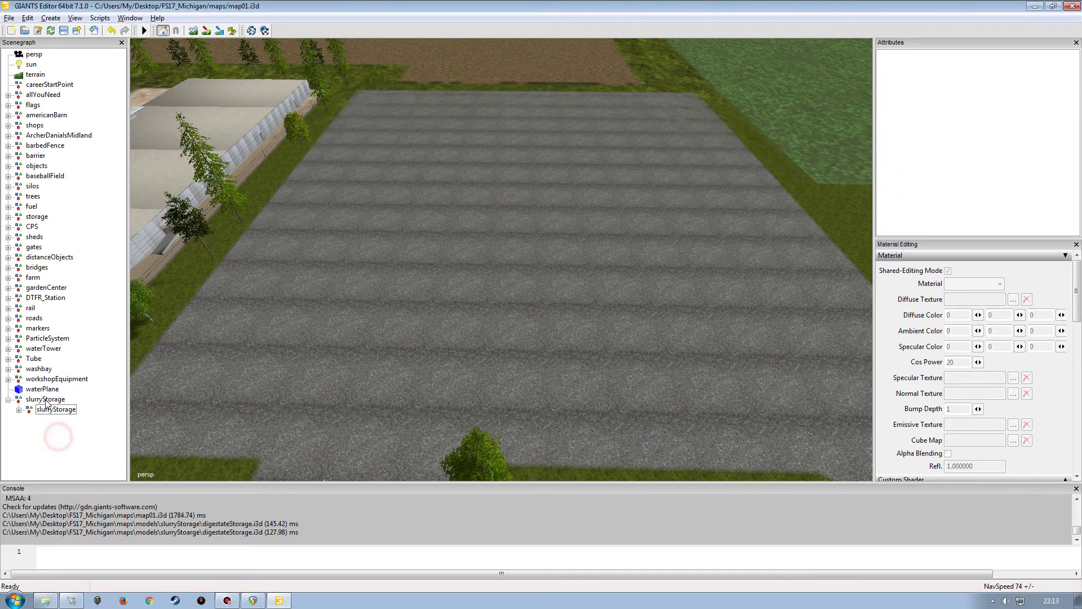
Move the slurryStorage transform group up one place in the scenegraph, above waterPlane.
{"action": "right_click", "coordinate": [42, 399]}
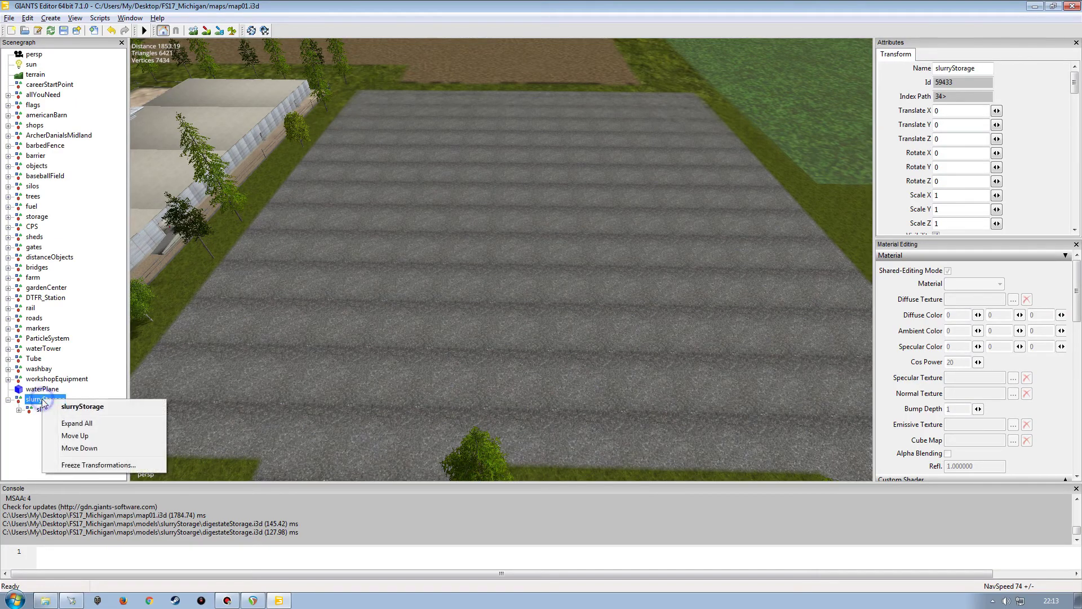
{"action": "left_click", "coordinate": [65, 436]}
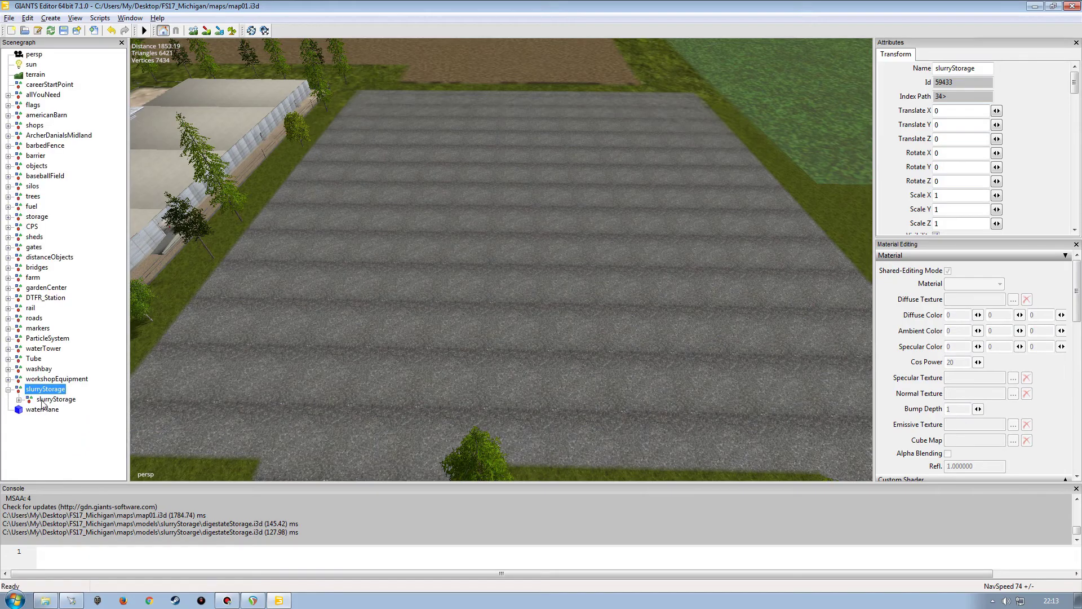
{"action": "left_click", "coordinate": [44, 439]}
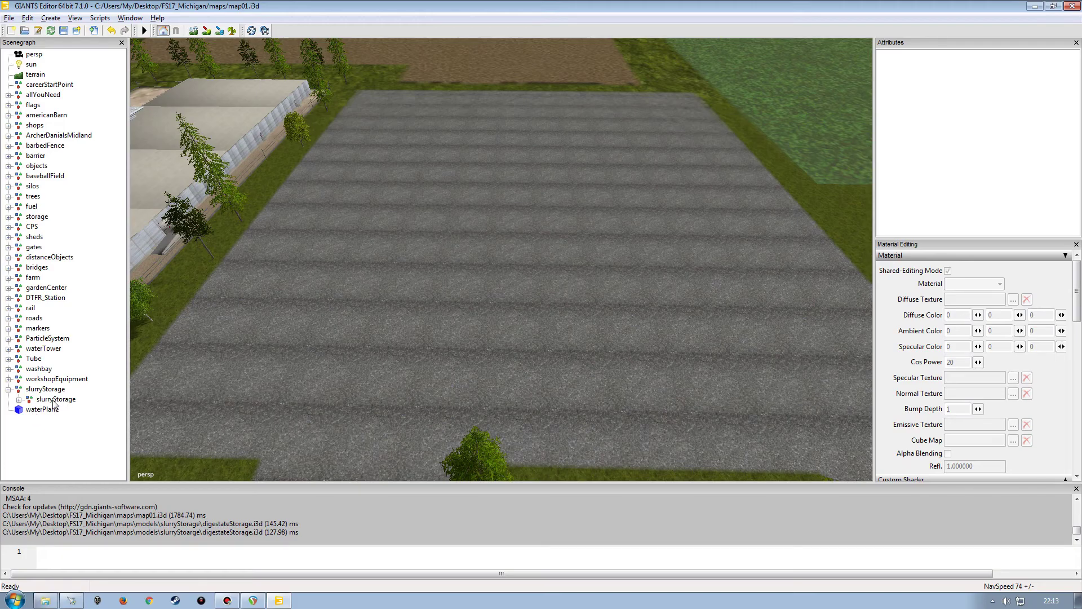
Import GuelleStorage.i3d from the slurryStoarge folder and move it into the slurryStorage transform group.
{"action": "left_click", "coordinate": [10, 18]}
{"action": "left_click", "coordinate": [32, 139]}
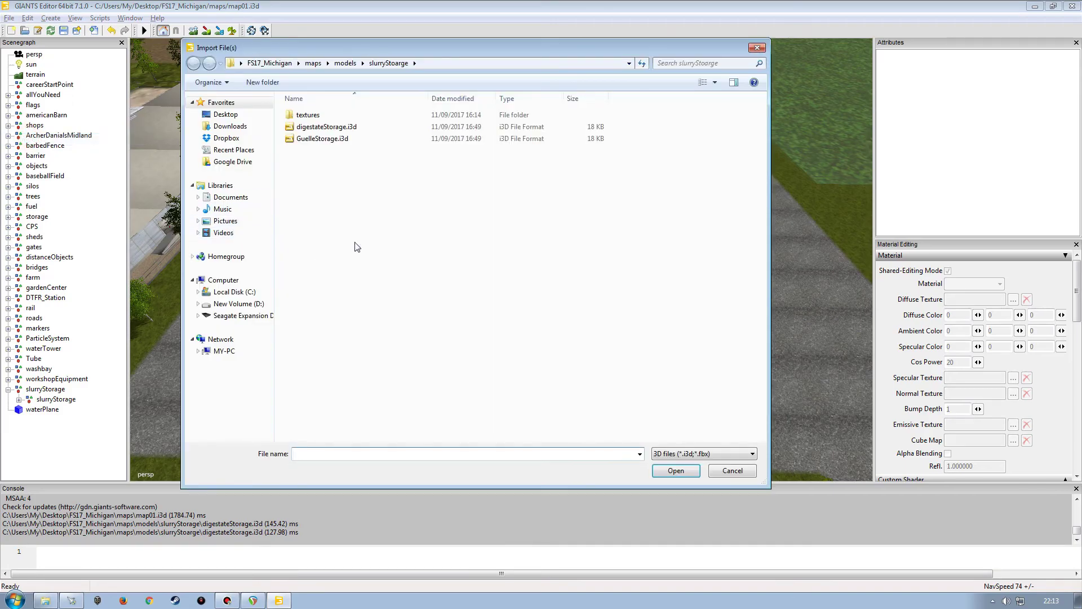
{"action": "double_click", "coordinate": [316, 139]}
{"action": "left_click", "coordinate": [50, 420]}
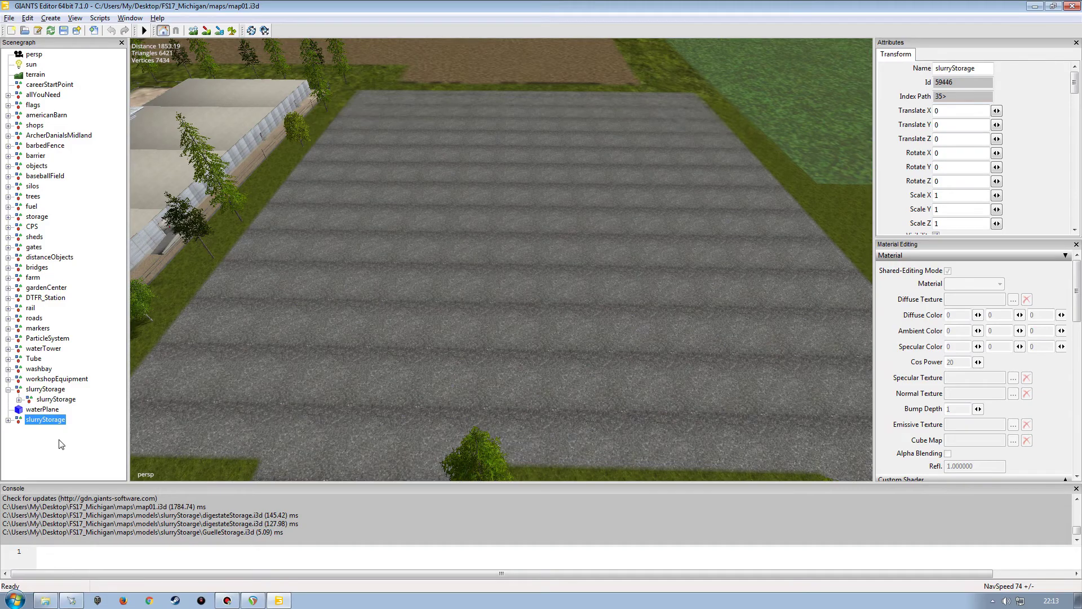
{"action": "key", "text": "Delete"}
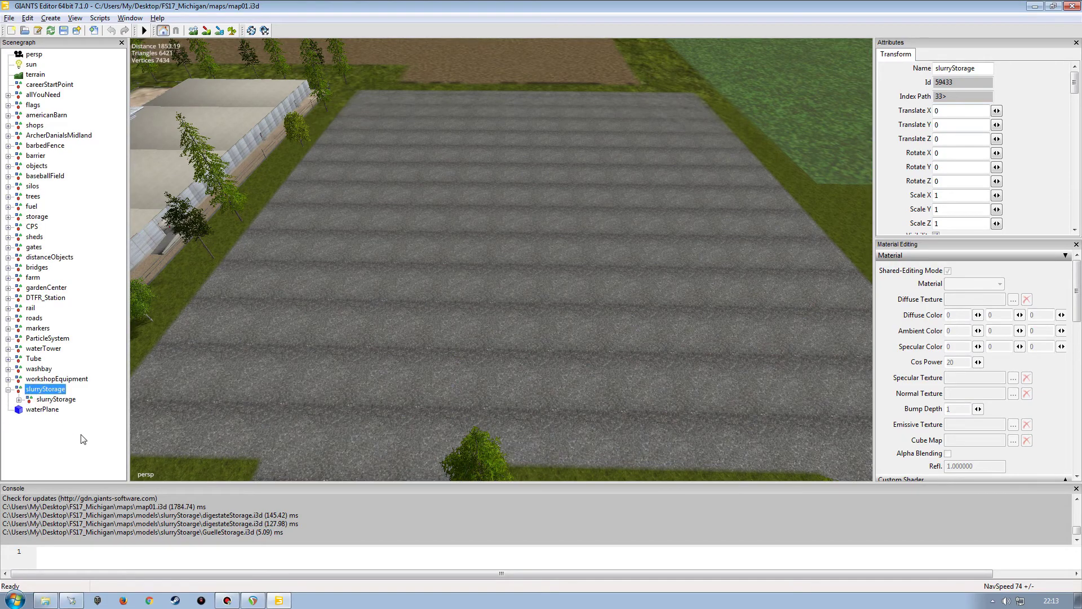
{"action": "key", "text": "ctrl+z"}
{"action": "left_click", "coordinate": [78, 431]}
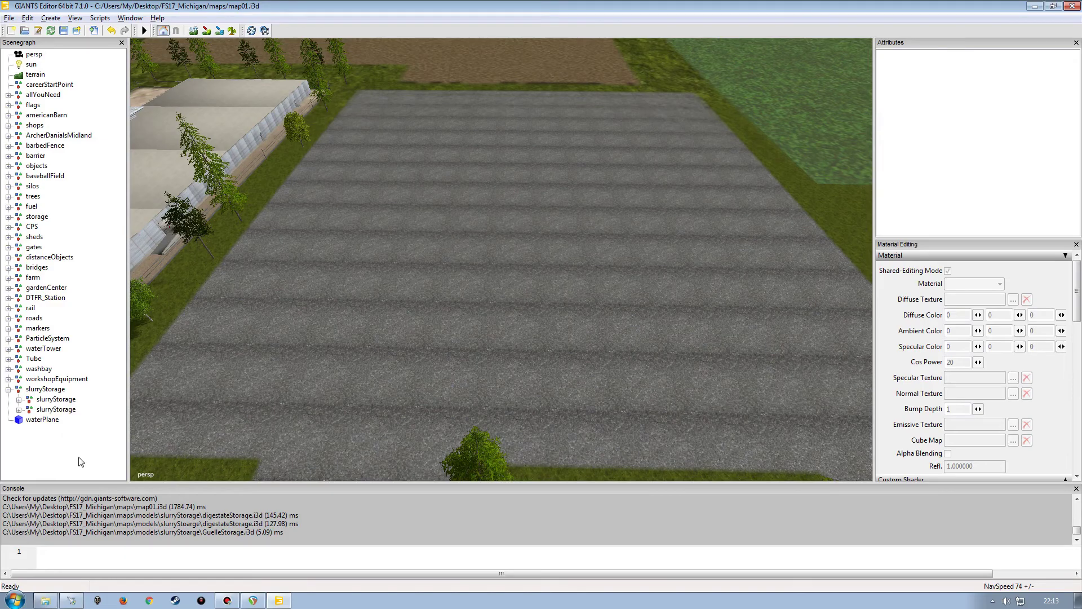
Place the first slurryStorage child on the far part of the paved lot with interactive placement, at about X -823, Z -1619.
{"action": "left_click", "coordinate": [51, 400]}
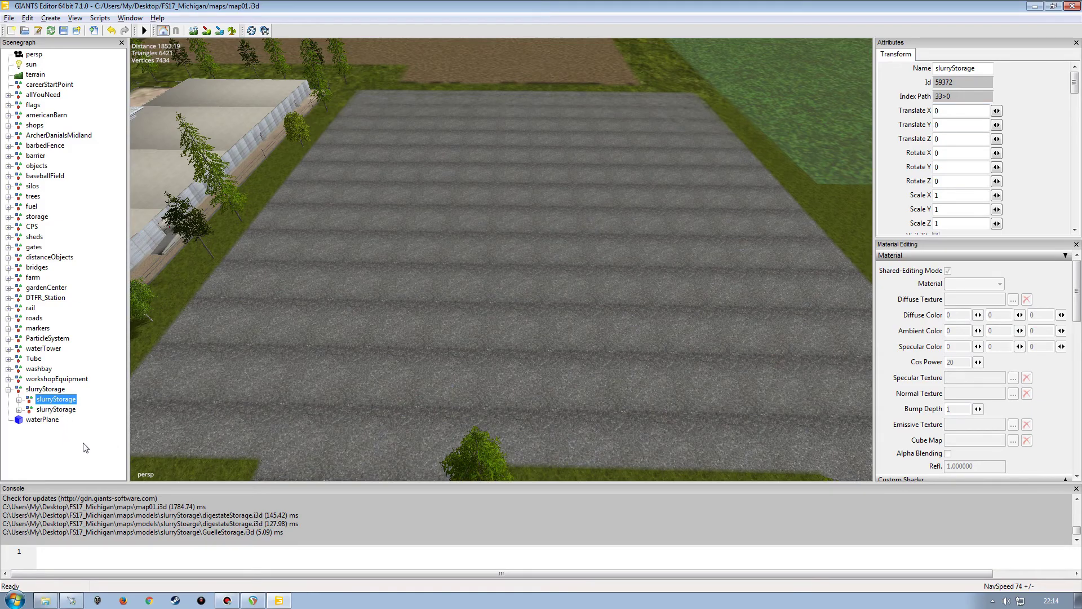
{"action": "left_click", "coordinate": [86, 430]}
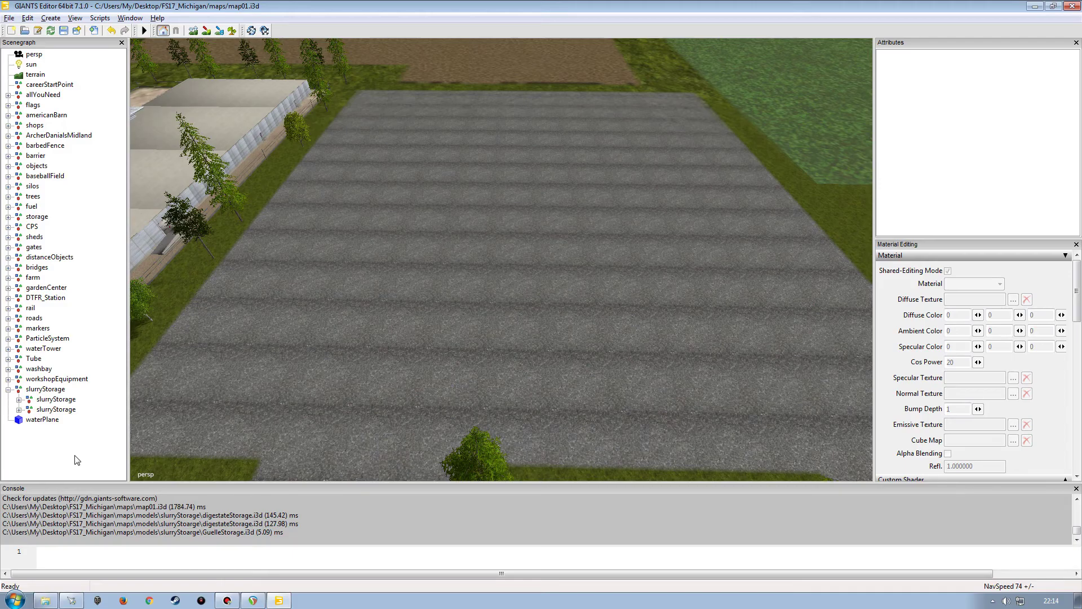
{"action": "left_click", "coordinate": [54, 399]}
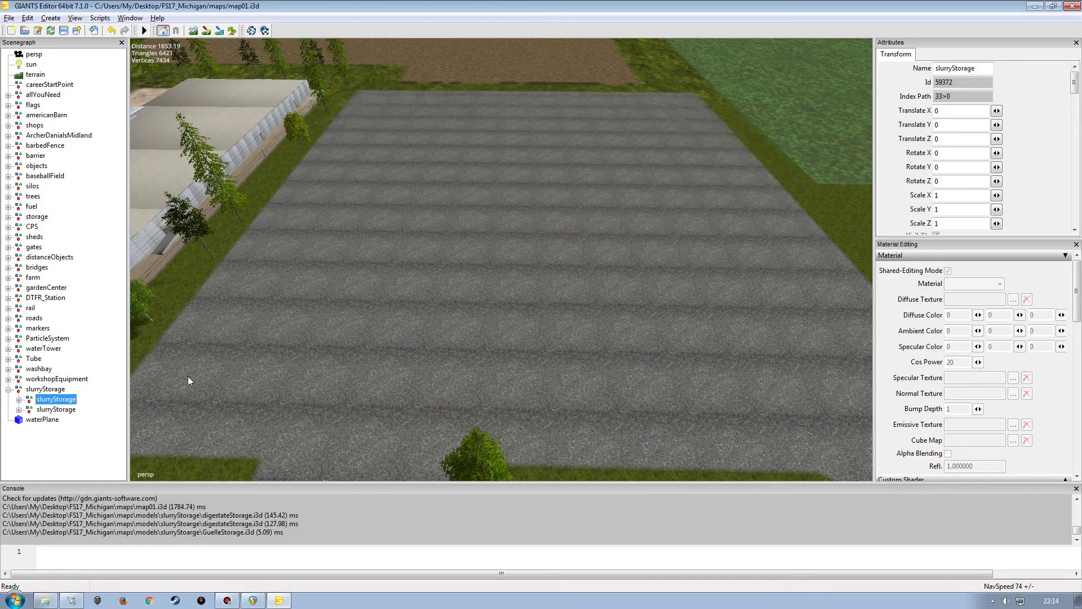
{"action": "left_click", "coordinate": [386, 151]}
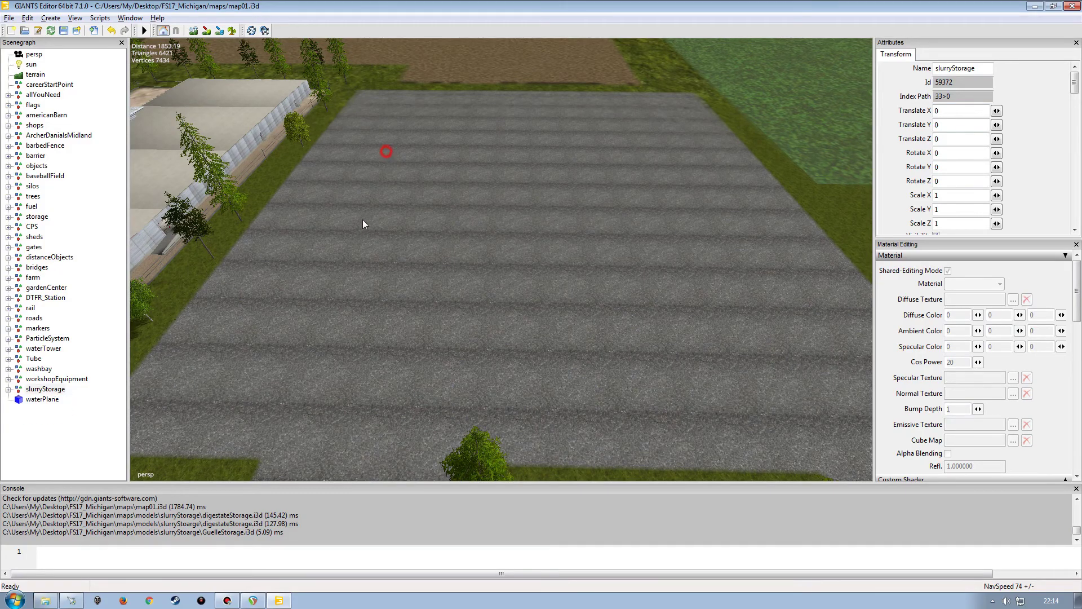
{"action": "left_click", "coordinate": [27, 18]}
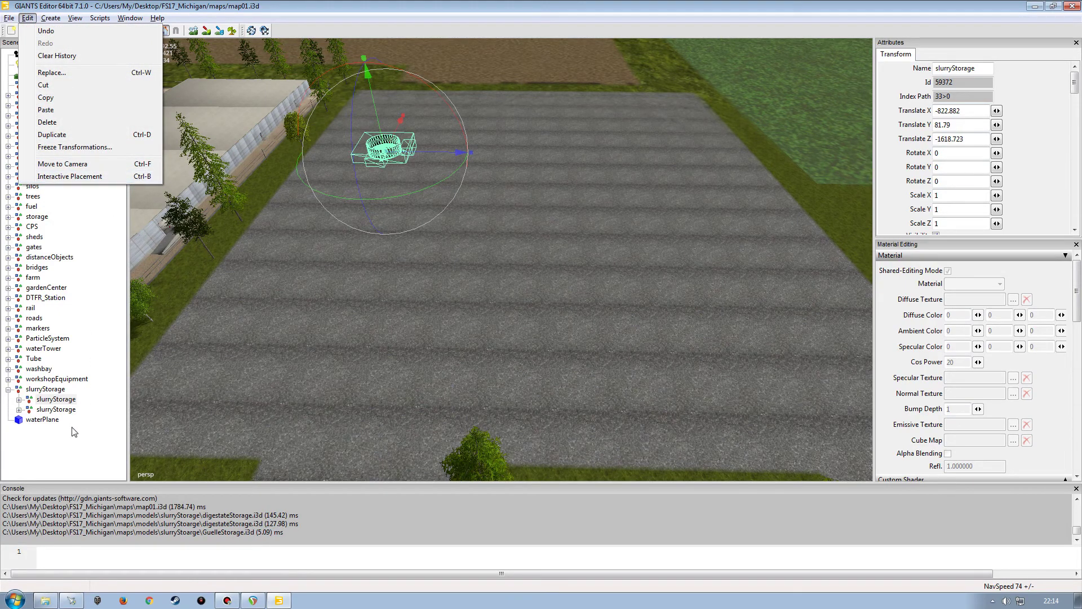
{"action": "left_click", "coordinate": [72, 447]}
Place the second slurryStorage child on the paved lot in front of the first and shift it to about X -880, Z -1617.
{"action": "left_click", "coordinate": [68, 410]}
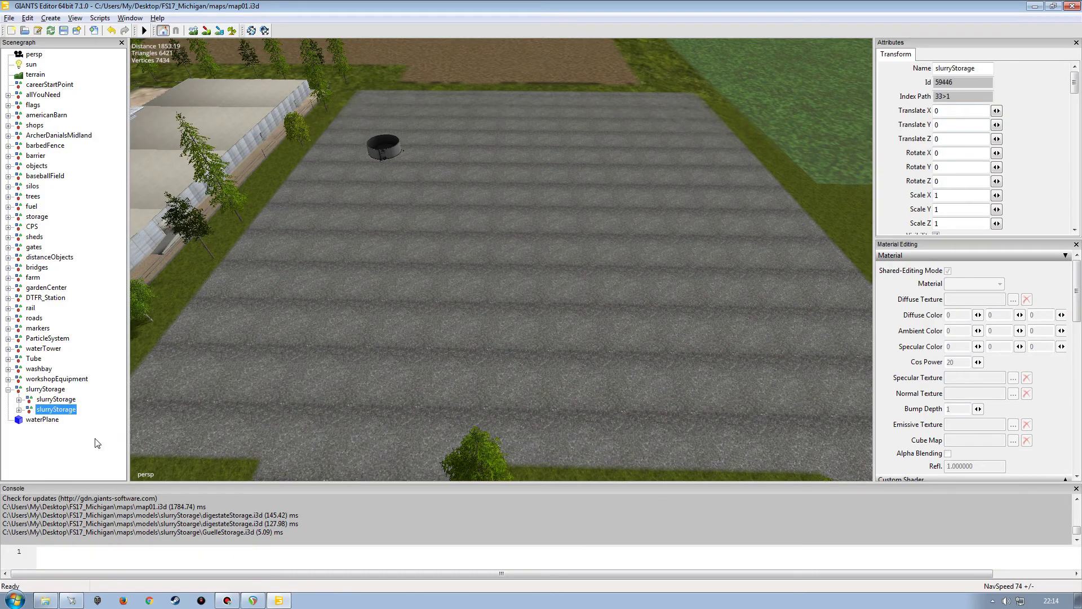
{"action": "left_click", "coordinate": [365, 229]}
{"action": "left_click_drag", "start_coordinate": [402, 313], "coordinate": [361, 264], "text": "alt"}
{"action": "right_click_drag", "start_coordinate": [361, 264], "coordinate": [399, 213], "text": "alt"}
{"action": "left_click_drag", "start_coordinate": [399, 213], "coordinate": [508, 263], "text": "alt"}
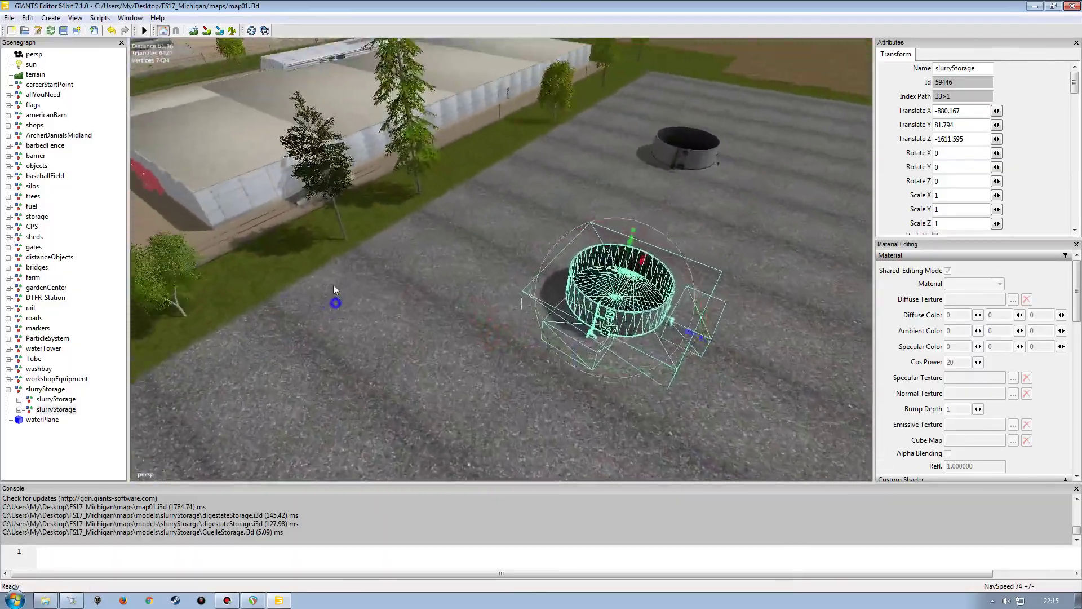
{"action": "right_click_drag", "start_coordinate": [508, 258], "coordinate": [469, 282], "text": "alt"}
{"action": "left_click_drag", "start_coordinate": [470, 282], "coordinate": [443, 277], "text": "alt"}
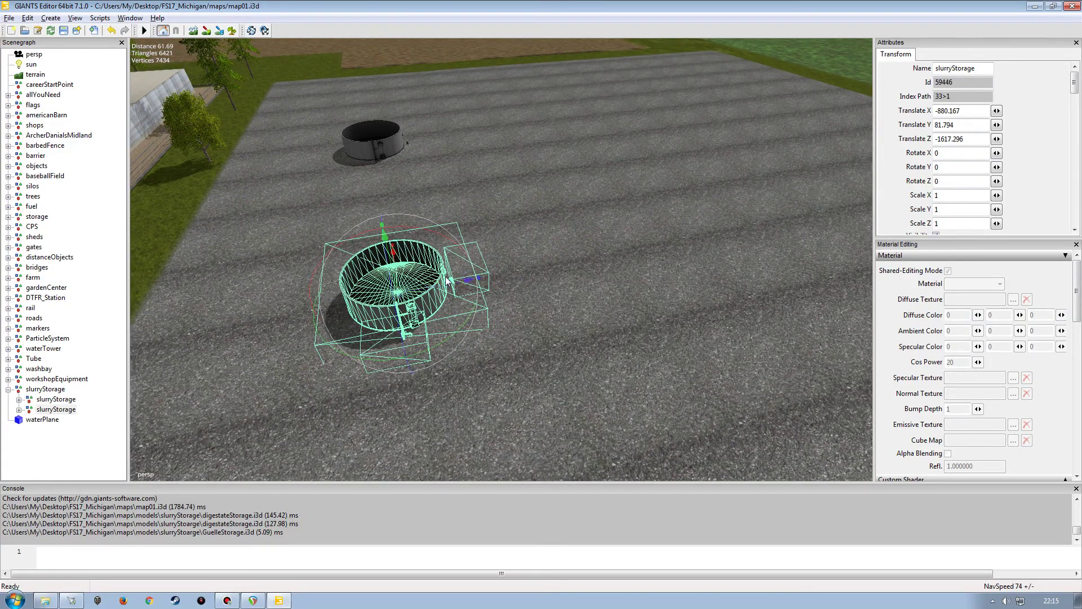
{"action": "left_click_drag", "start_coordinate": [415, 314], "coordinate": [290, 315], "text": "alt"}
{"action": "right_click_drag", "start_coordinate": [373, 309], "coordinate": [353, 328], "text": "alt"}
{"action": "left_click_drag", "start_coordinate": [353, 327], "coordinate": [253, 313], "text": "alt"}
{"action": "left_click", "coordinate": [90, 313]}
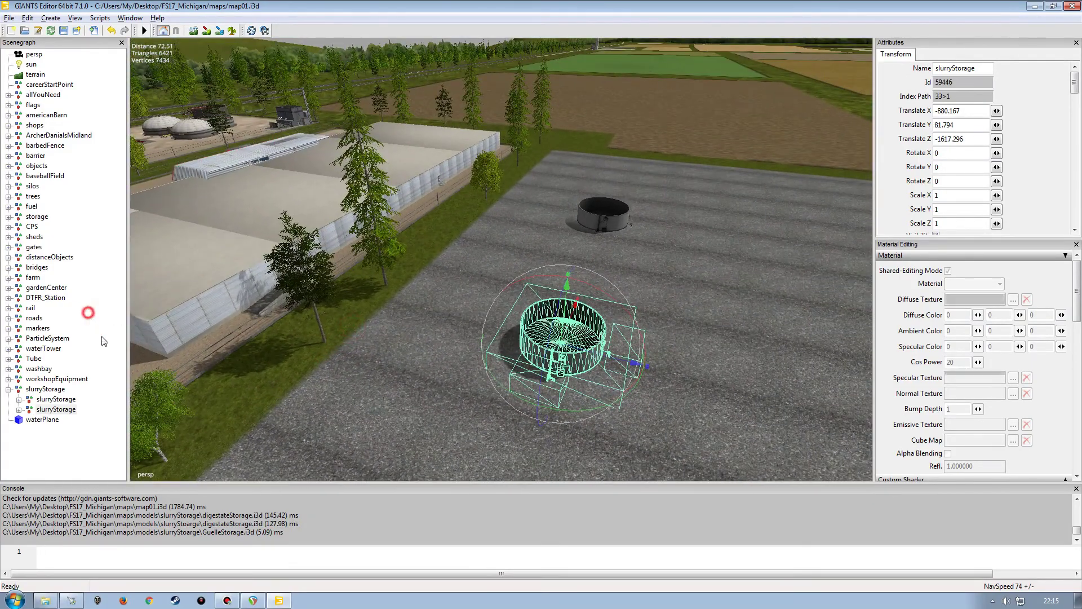
Check which slurryStorage child is the first tank, and examine the slurryStoarge folder inside maps/models in Windows Explorer.
{"action": "left_click", "coordinate": [55, 399]}
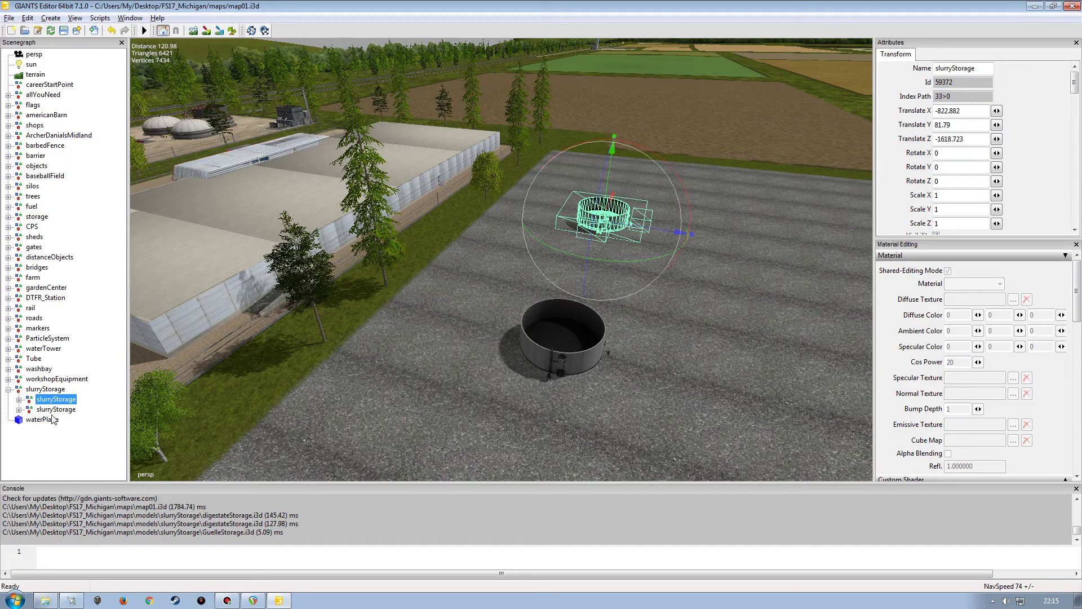
{"action": "left_click", "coordinate": [93, 431]}
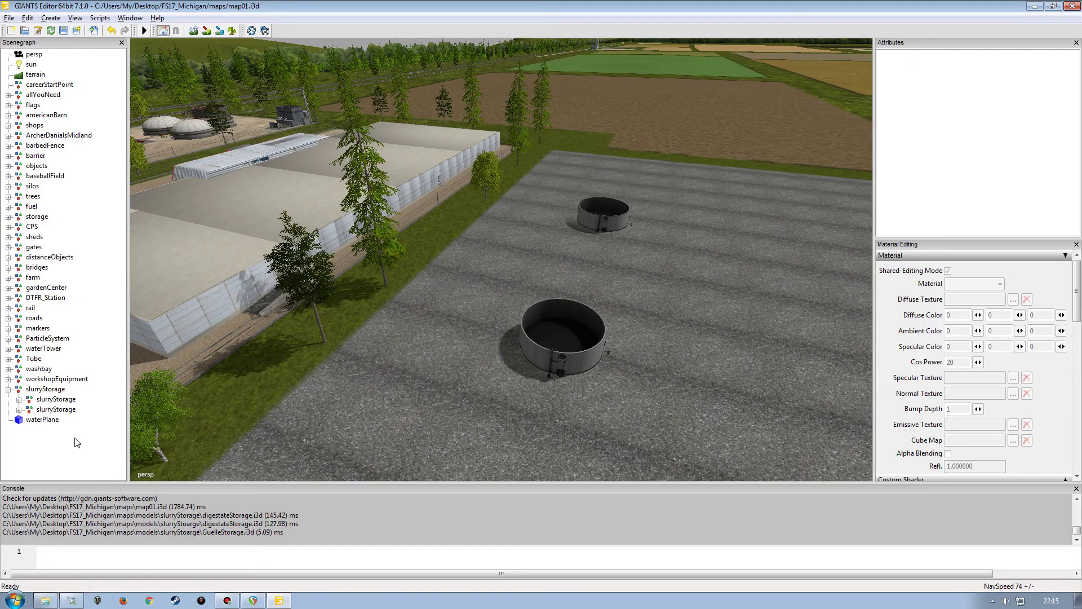
{"action": "left_click", "coordinate": [45, 601]}
{"action": "double_click", "coordinate": [500, 138]}
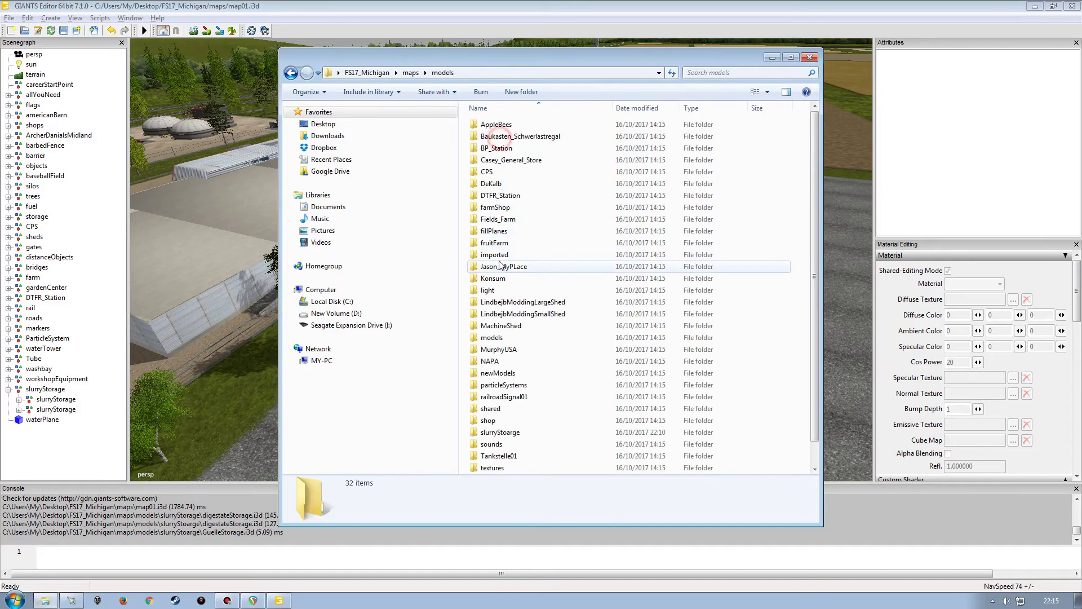
{"action": "left_click", "coordinate": [494, 433]}
{"action": "double_click", "coordinate": [494, 433]}
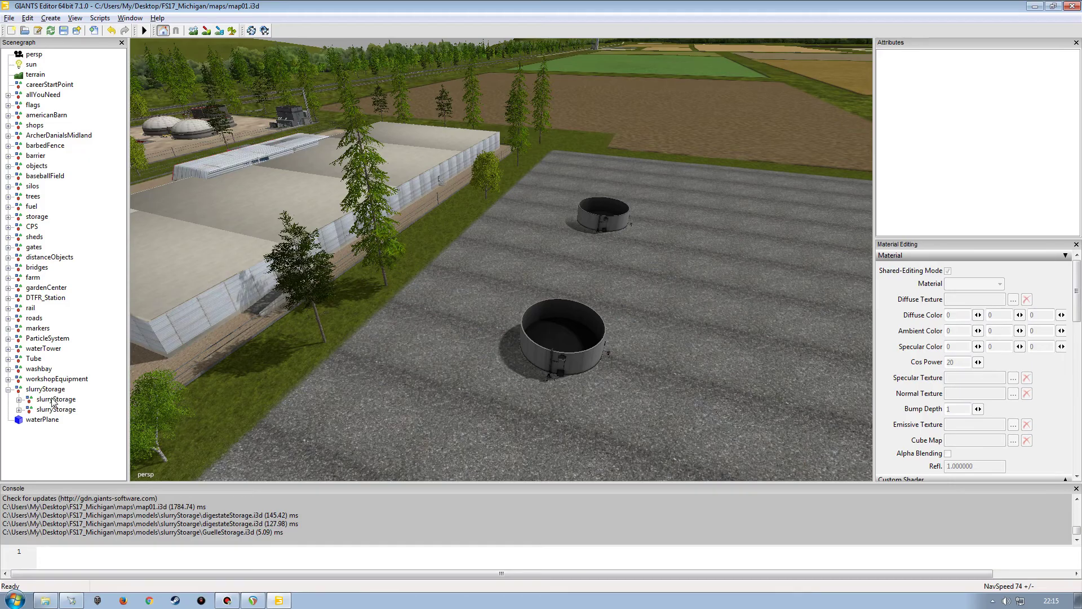
Show the User Attributes window below the scenegraph and bring the slurryStorage group into reach.
{"action": "left_click", "coordinate": [128, 18]}
{"action": "mouse_move", "coordinate": [161, 19]}
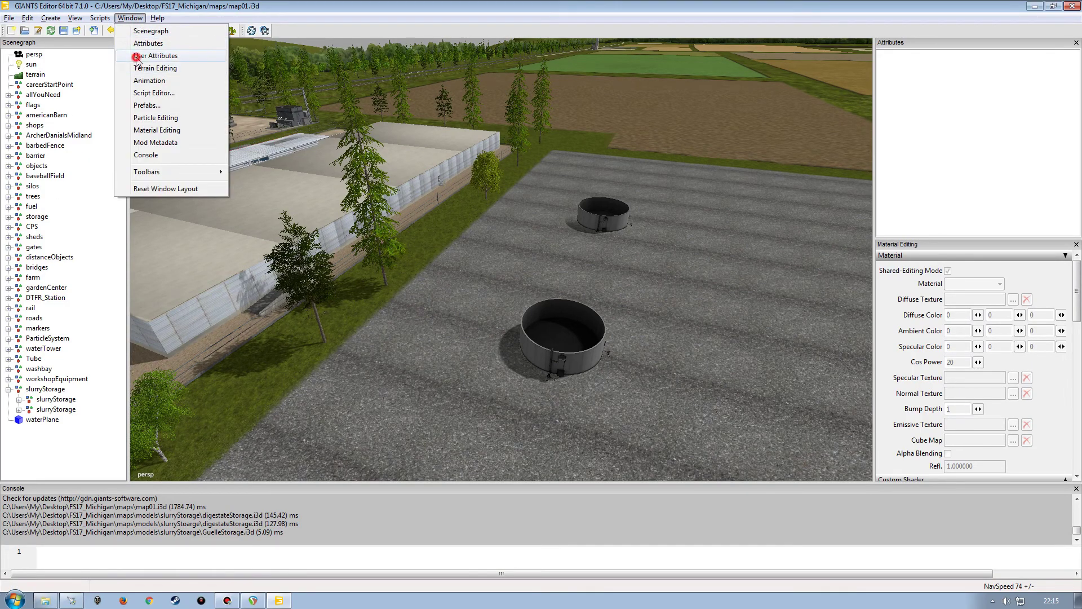
{"action": "left_click", "coordinate": [138, 55]}
{"action": "left_click_drag", "start_coordinate": [119, 115], "coordinate": [164, 269]}
{"action": "scroll", "coordinate": [158, 101], "scroll_direction": "down", "scroll_amount": 5}
{"action": "left_click", "coordinate": [8, 206]}
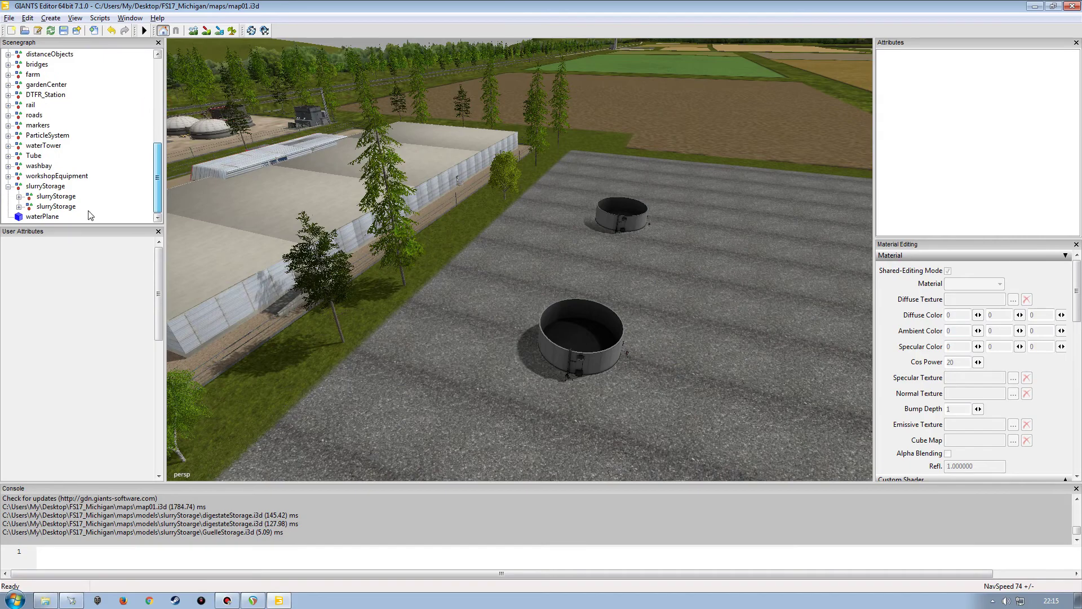
Copy the fillType value digestate from Output1_DL of the first slurryStorage child and rename that child to digestateStorage.
{"action": "left_click", "coordinate": [49, 197]}
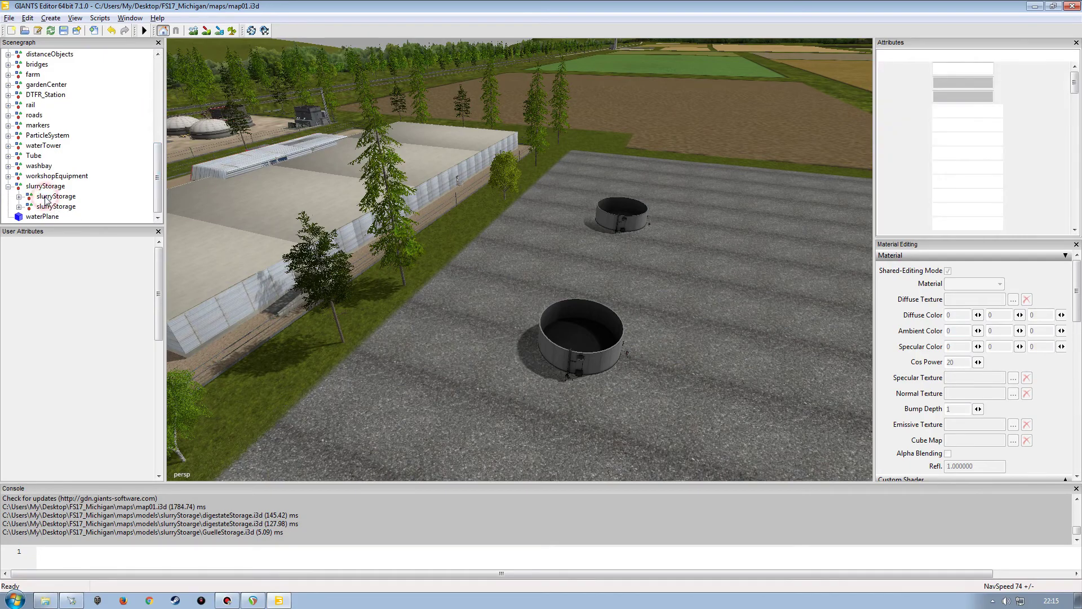
{"action": "left_click", "coordinate": [19, 196]}
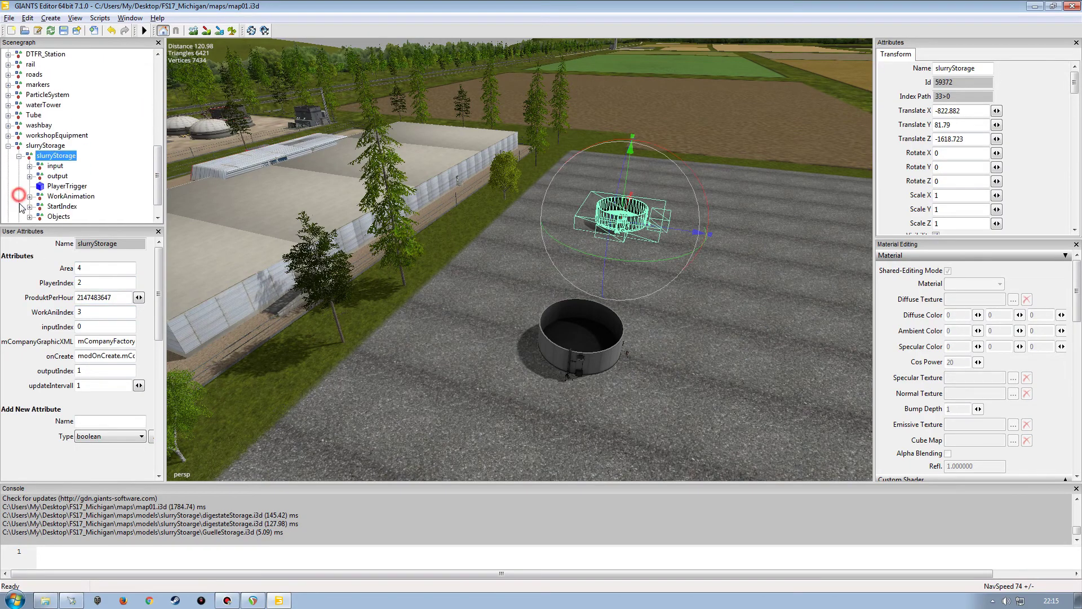
{"action": "left_click", "coordinate": [29, 177]}
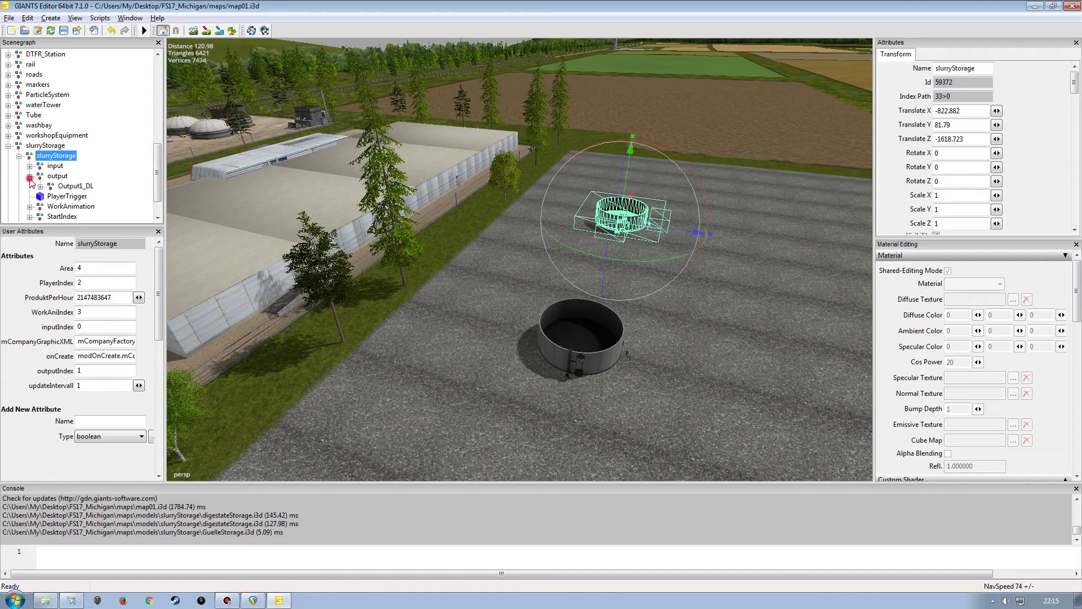
{"action": "left_click", "coordinate": [62, 187]}
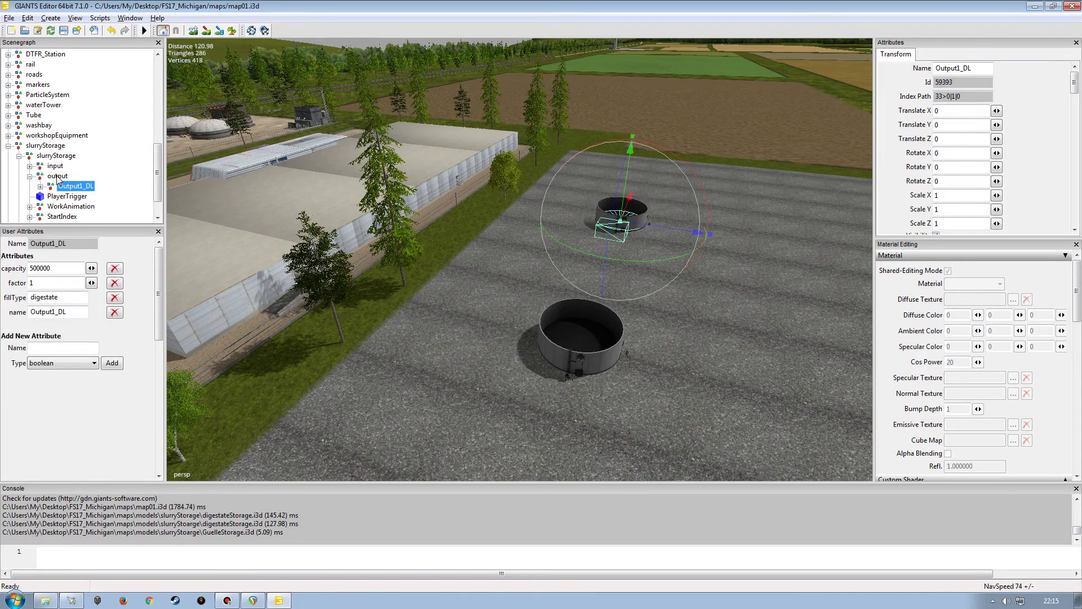
{"action": "double_click", "coordinate": [75, 298]}
{"action": "key", "text": "ctrl+c"}
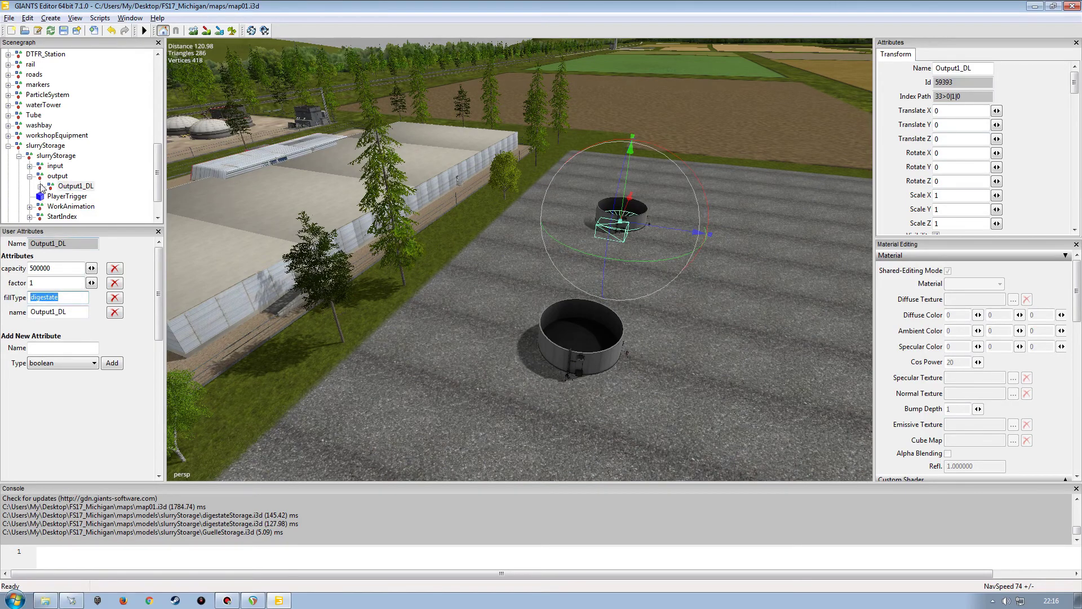
{"action": "left_click", "coordinate": [51, 156]}
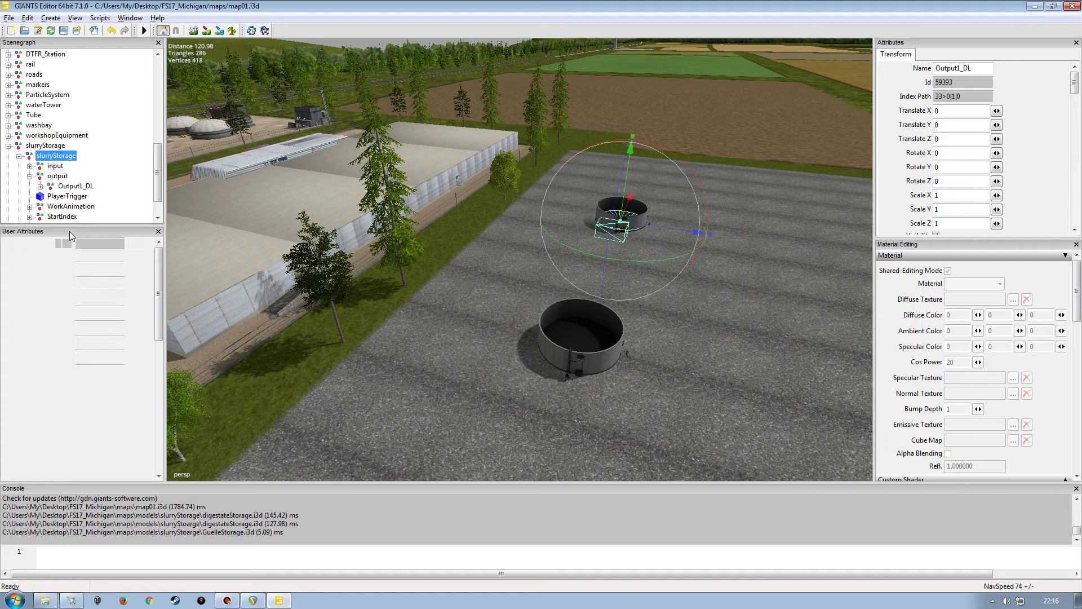
{"action": "left_click", "coordinate": [18, 156]}
{"action": "left_click_drag", "start_coordinate": [953, 68], "coordinate": [934, 68]}
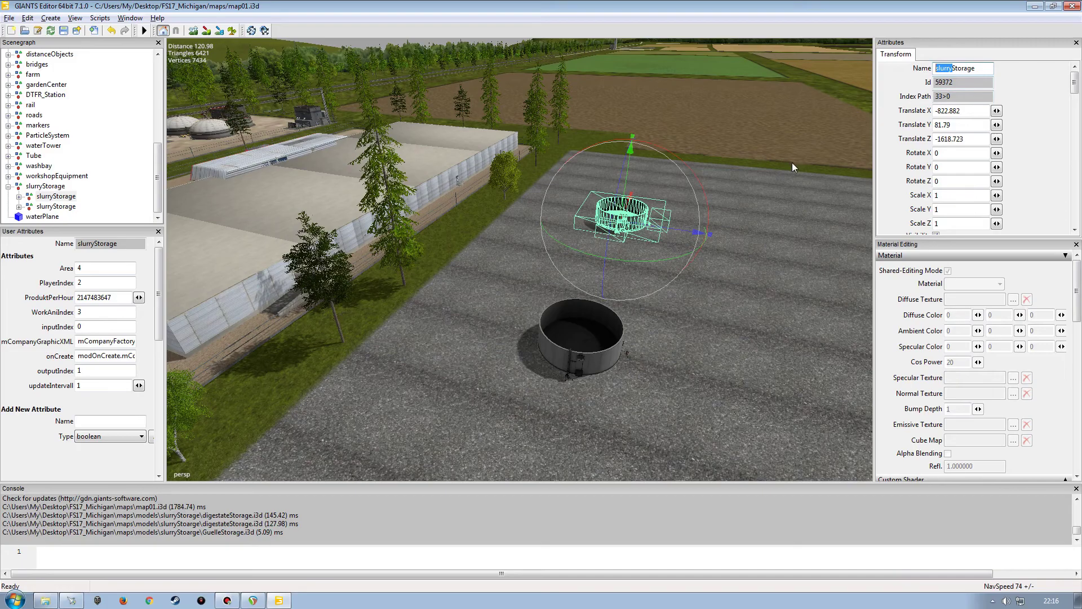
{"action": "key", "text": "ctrl+v"}
{"action": "key", "text": "Return"}
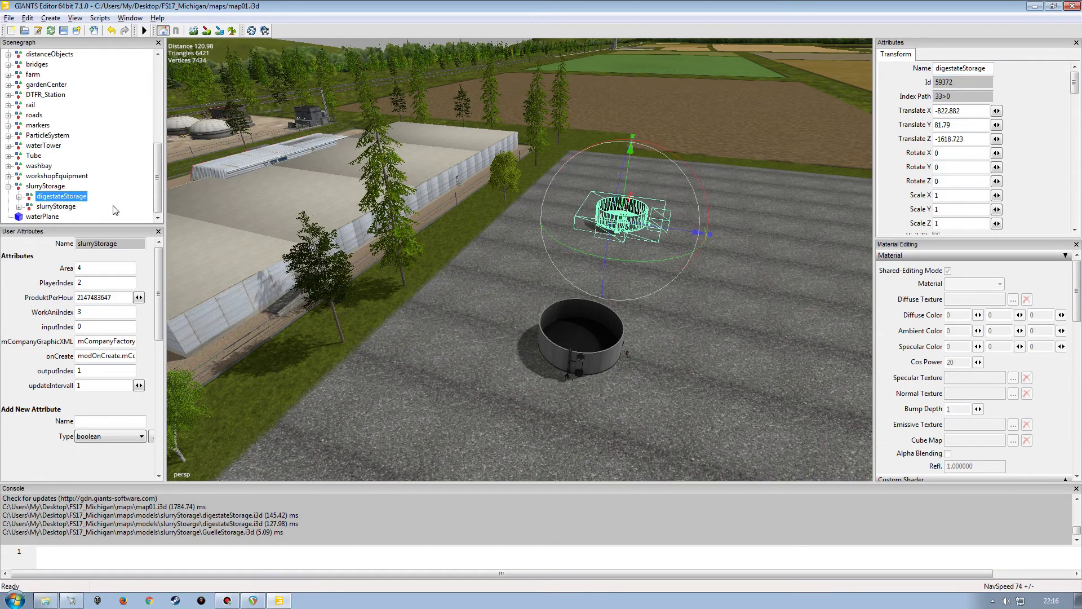
Inspect the fillType attribute of Output1_GL under the remaining slurryStorage child, and collapse its hierarchy again.
{"action": "left_click", "coordinate": [114, 210]}
{"action": "left_click", "coordinate": [55, 206]}
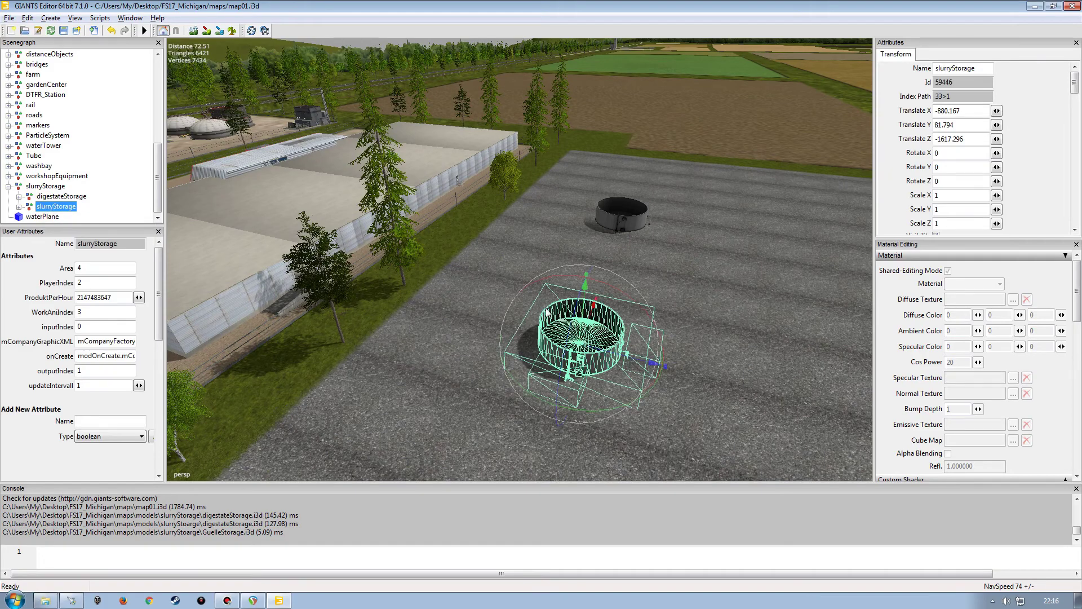
{"action": "left_click", "coordinate": [107, 201]}
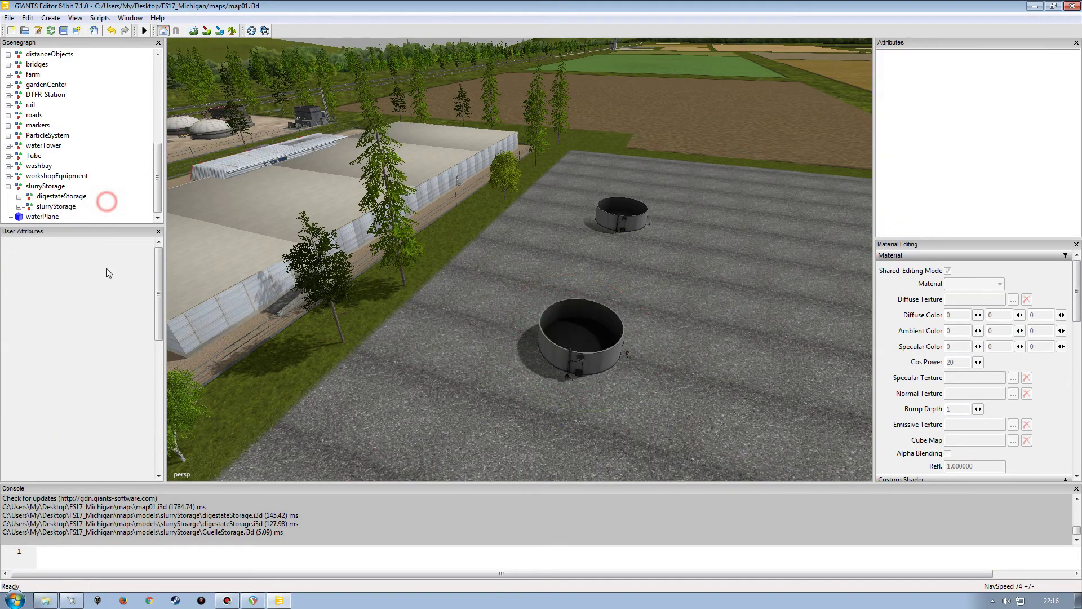
{"action": "left_click", "coordinate": [19, 206]}
{"action": "left_click", "coordinate": [32, 177]}
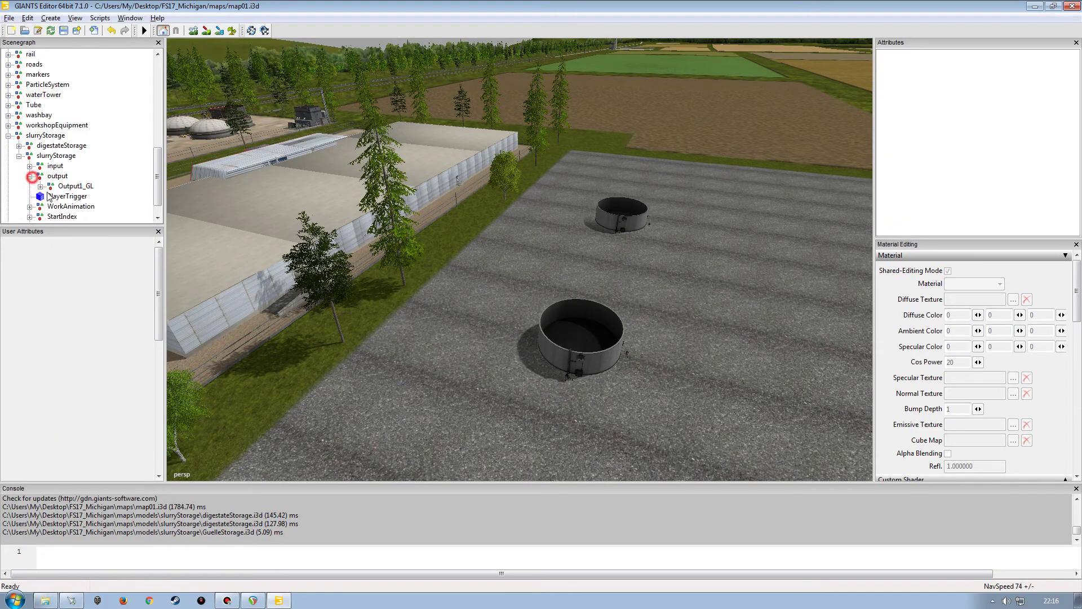
{"action": "left_click", "coordinate": [68, 186]}
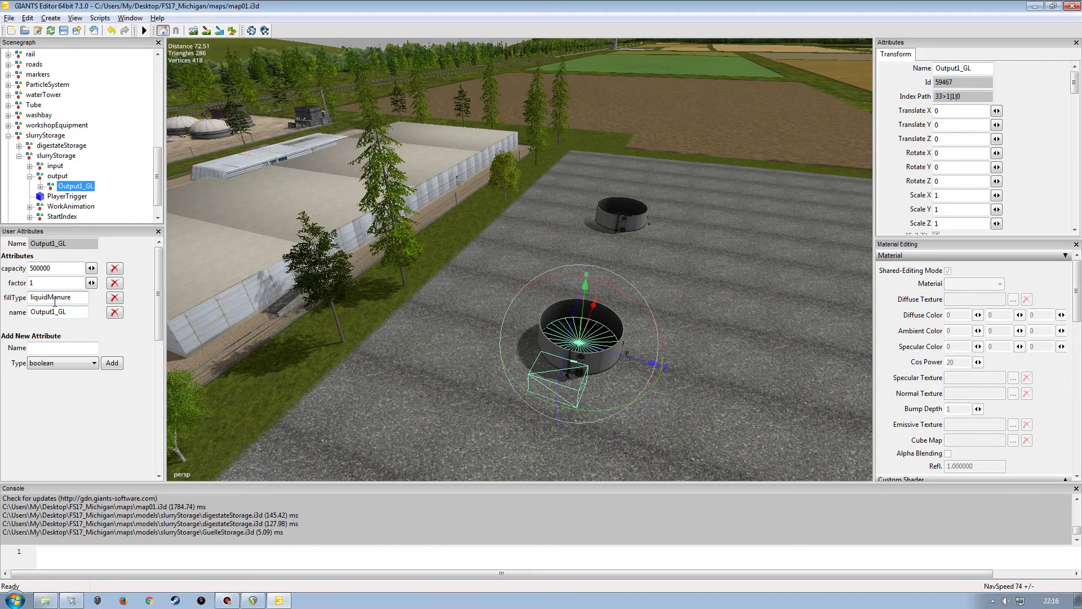
{"action": "left_click", "coordinate": [113, 192]}
{"action": "left_click", "coordinate": [29, 176]}
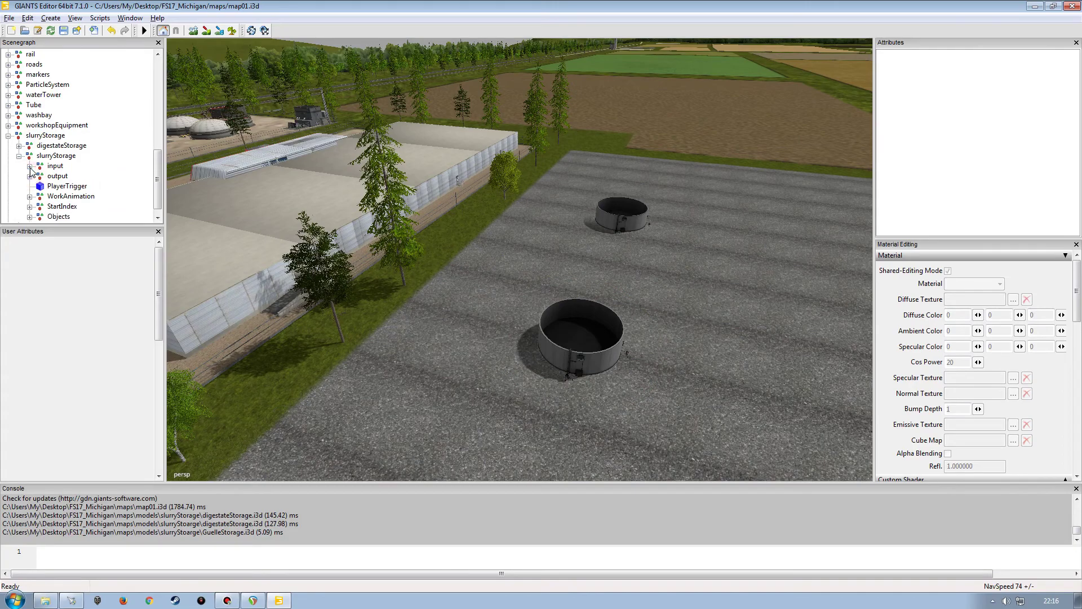
{"action": "left_click", "coordinate": [18, 156]}
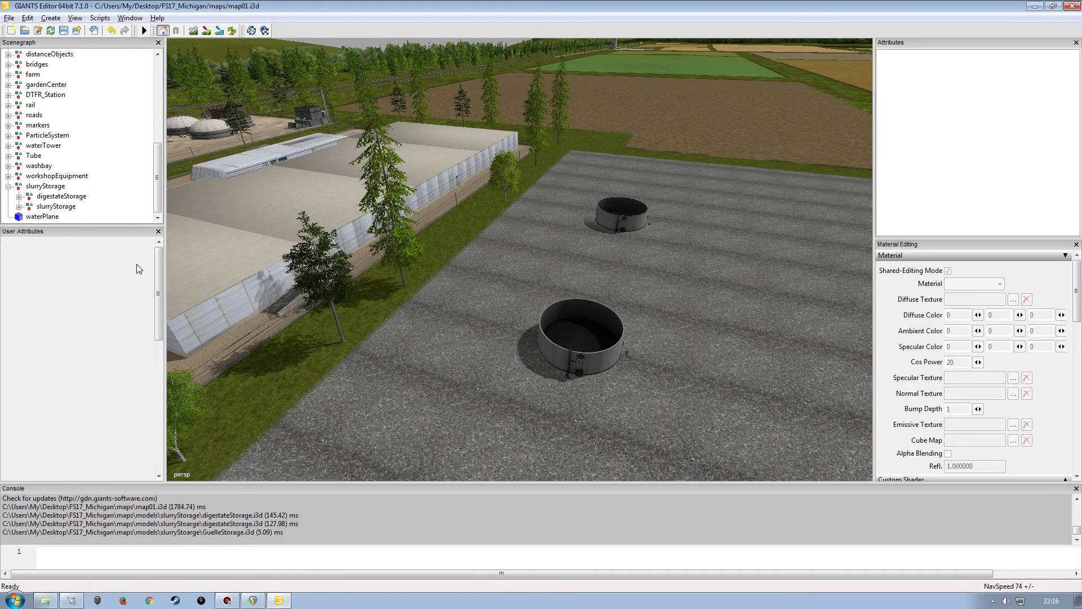
Close the User Attributes window and check the i3d files in the slurryStoarge folder.
{"action": "left_click_drag", "start_coordinate": [163, 231], "coordinate": [177, 232]}
{"action": "left_click", "coordinate": [171, 231]}
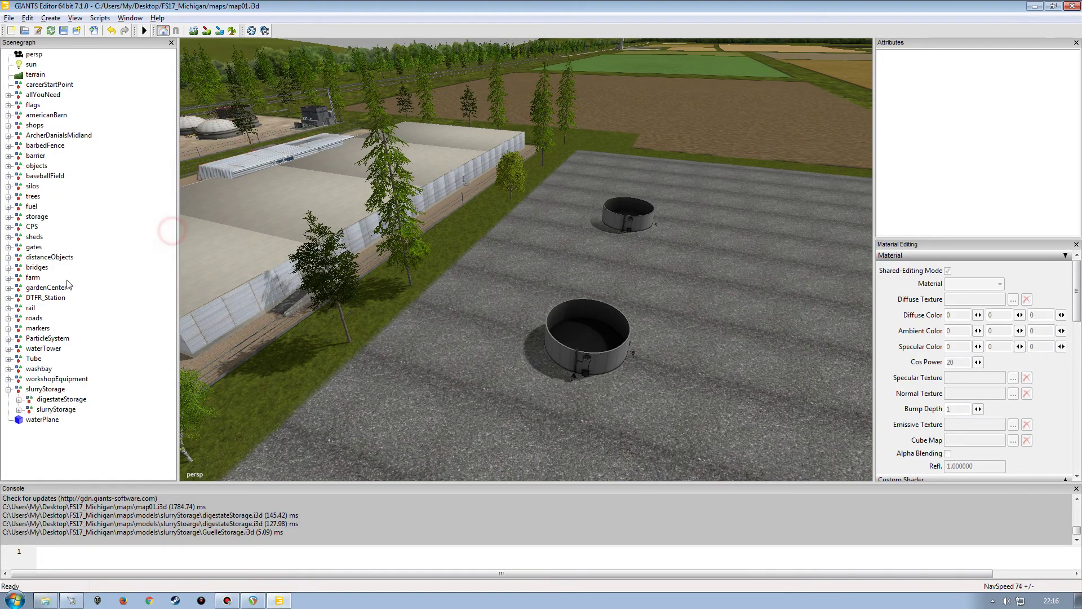
{"action": "left_click", "coordinate": [45, 600]}
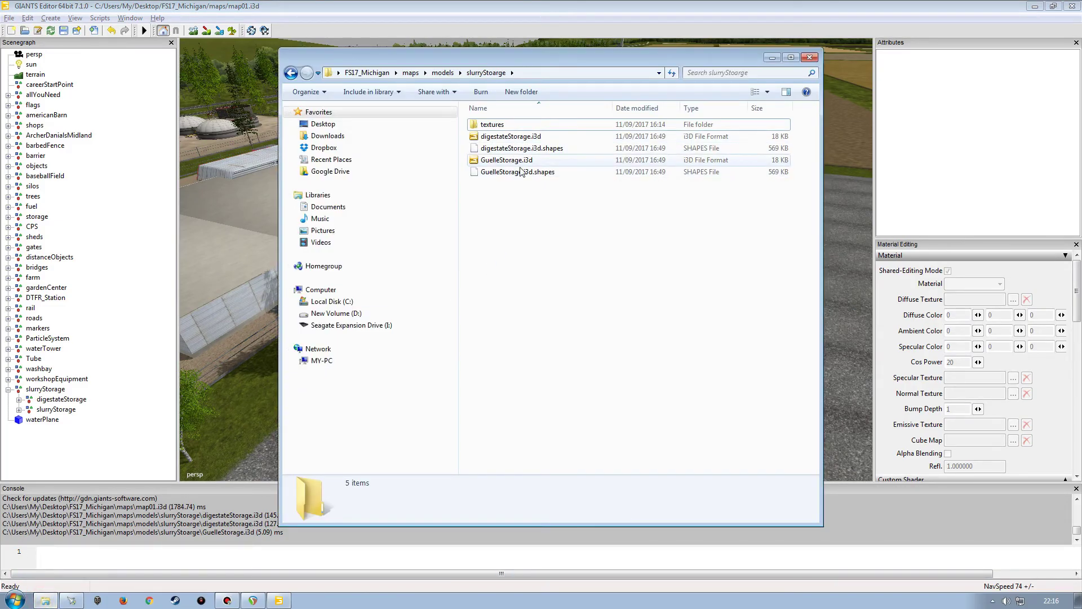
{"action": "left_click", "coordinate": [771, 58]}
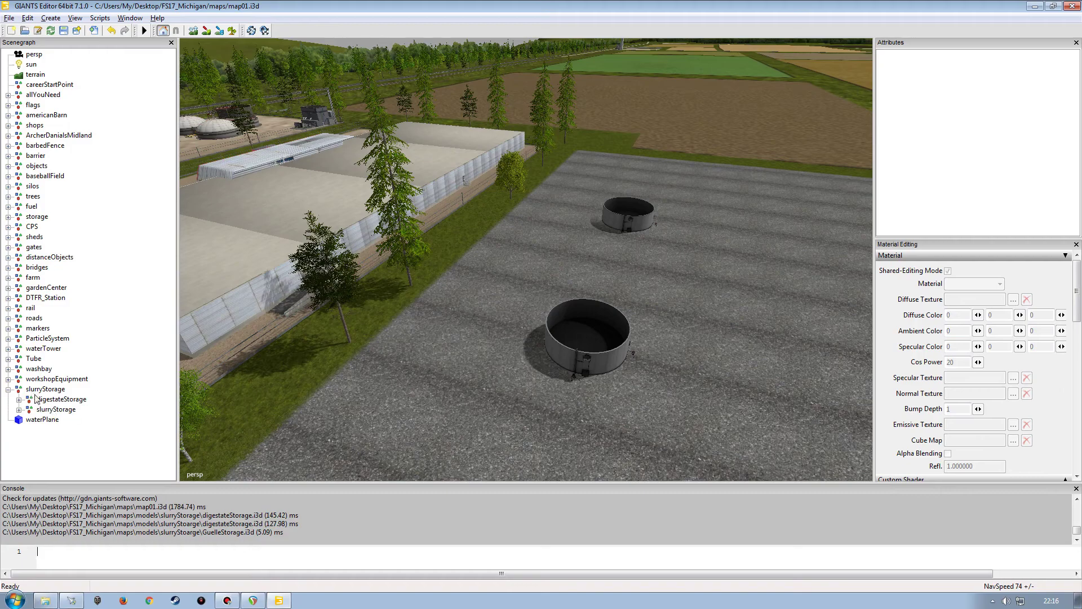
Select the slurryStorage tank and check how its base and pump sit on the paved ground.
{"action": "left_click", "coordinate": [54, 399]}
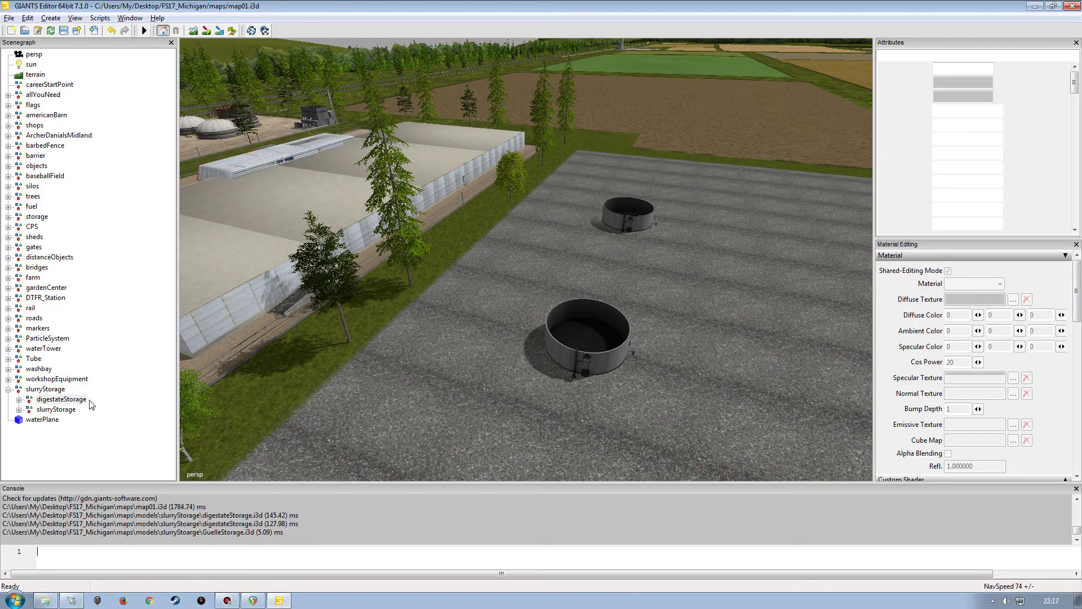
{"action": "left_click", "coordinate": [142, 428]}
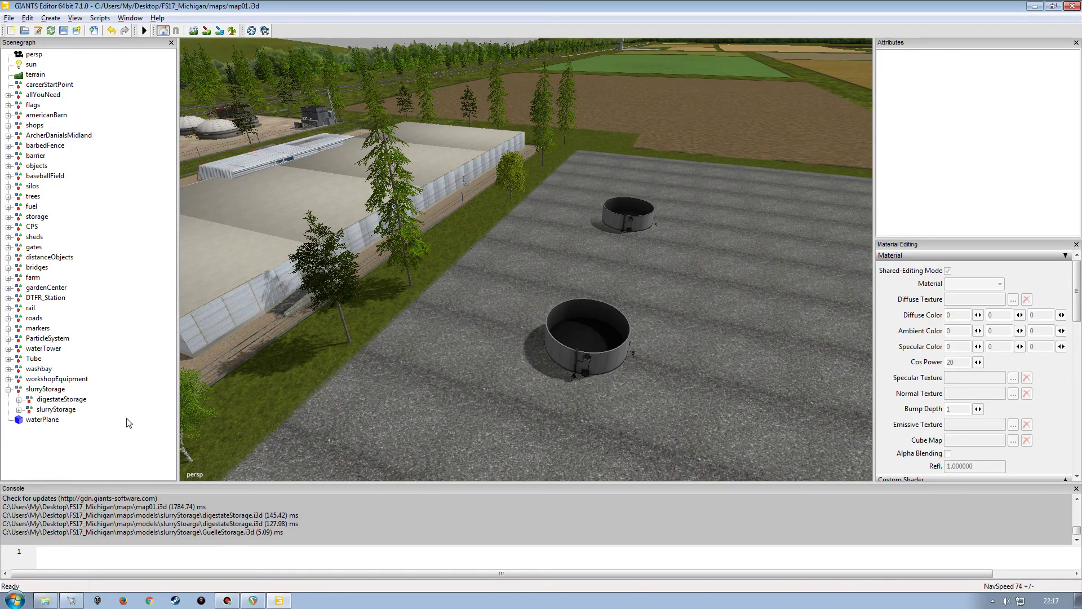
{"action": "right_click_drag", "start_coordinate": [522, 404], "coordinate": [344, 270]}
{"action": "left_click", "coordinate": [58, 407]}
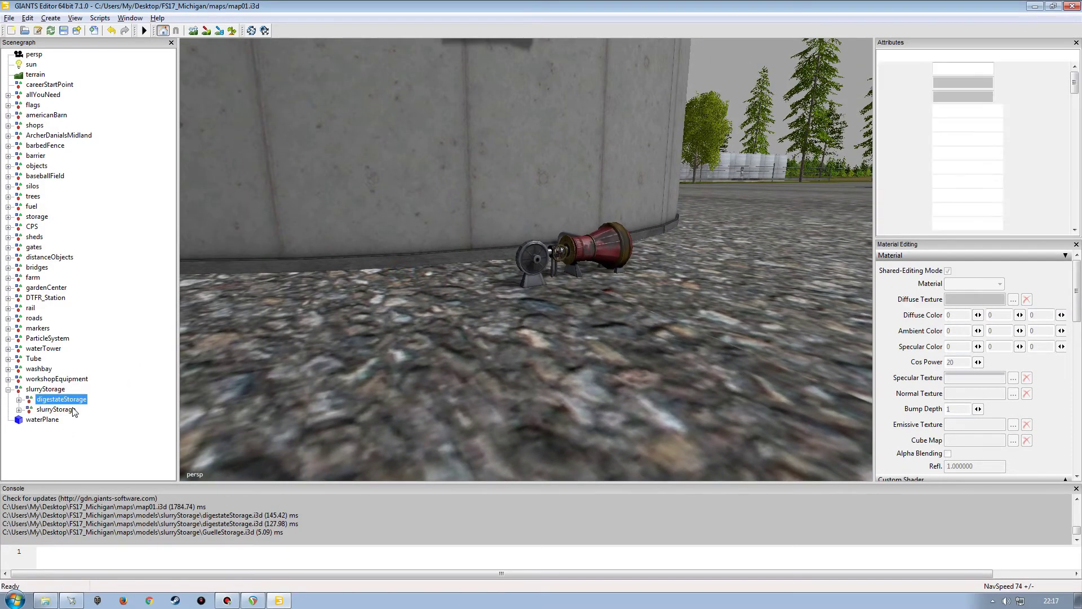
{"action": "left_click_drag", "start_coordinate": [407, 200], "coordinate": [407, 200]}
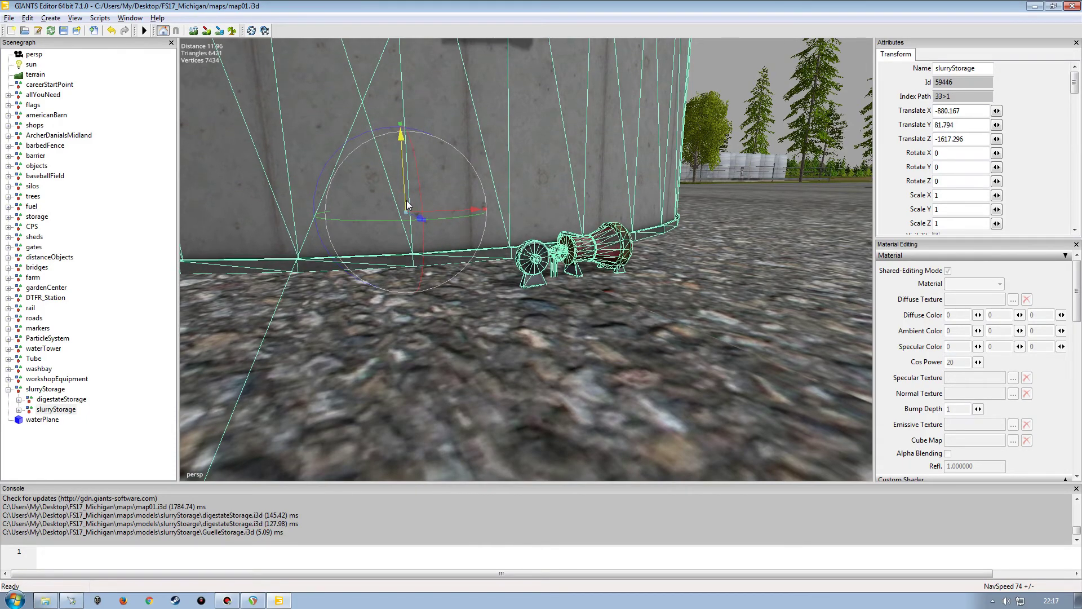
{"action": "key", "text": "f"}
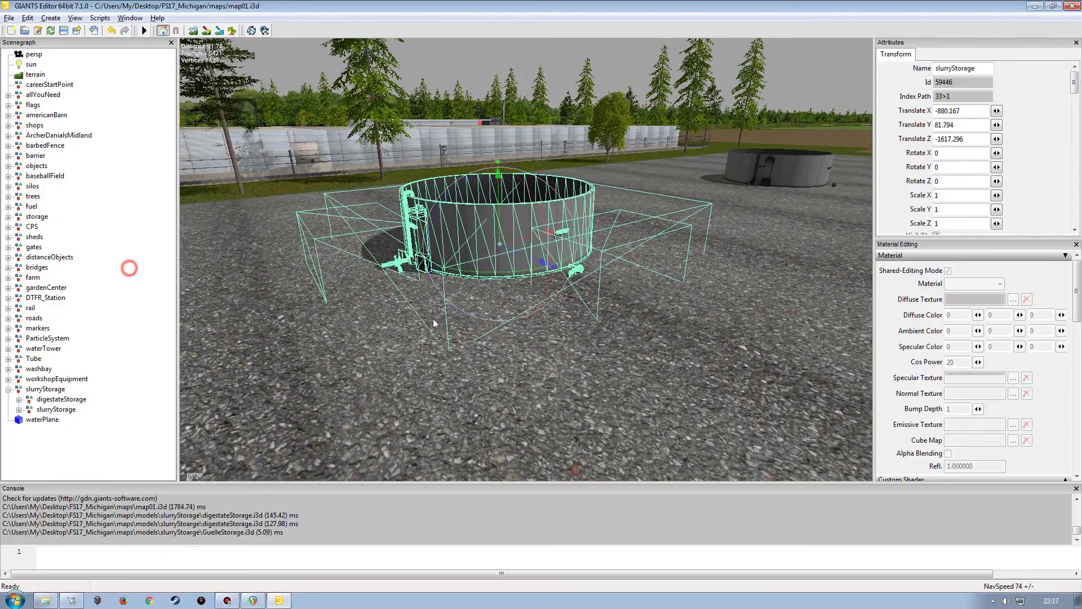
Examine the tanks on the paved lot from several sides, including their pumps, pipes and fill gauge.
{"action": "left_click", "coordinate": [430, 319]}
{"action": "left_click_drag", "start_coordinate": [431, 318], "coordinate": [400, 315], "text": "alt"}
{"action": "scroll", "coordinate": [398, 293], "scroll_direction": "up", "scroll_amount": 5}
{"action": "scroll", "coordinate": [457, 285], "scroll_direction": "down", "scroll_amount": 3}
{"action": "left_click_drag", "start_coordinate": [397, 277], "coordinate": [535, 282], "text": "alt"}
{"action": "right_click_drag", "start_coordinate": [535, 281], "coordinate": [529, 240], "text": "alt"}
{"action": "left_click_drag", "start_coordinate": [529, 240], "coordinate": [467, 324], "text": "alt"}
{"action": "right_click_drag", "start_coordinate": [466, 324], "coordinate": [408, 293], "text": "alt"}
{"action": "left_click_drag", "start_coordinate": [407, 293], "coordinate": [575, 313], "text": "alt"}
{"action": "right_click_drag", "start_coordinate": [575, 313], "coordinate": [564, 271], "text": "alt"}
{"action": "left_click_drag", "start_coordinate": [564, 271], "coordinate": [369, 204], "text": "alt"}
{"action": "left_click_drag", "start_coordinate": [464, 269], "coordinate": [597, 340], "text": "alt"}
{"action": "left_click_drag", "start_coordinate": [560, 310], "coordinate": [573, 158], "text": "alt"}
{"action": "right_click_drag", "start_coordinate": [573, 151], "coordinate": [594, 191], "text": "alt"}
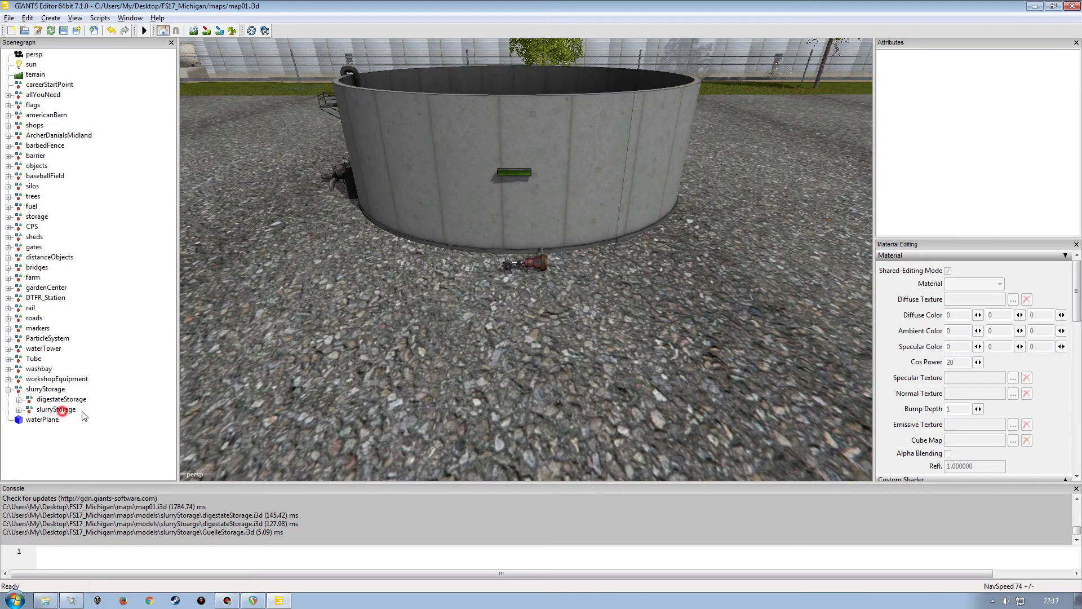
Check which scenegraph entry belongs to the tank in view, and inspect the waterFillTrigger of digestateStorage.
{"action": "left_click", "coordinate": [60, 410]}
{"action": "left_click_drag", "start_coordinate": [501, 340], "coordinate": [449, 354], "text": "alt"}
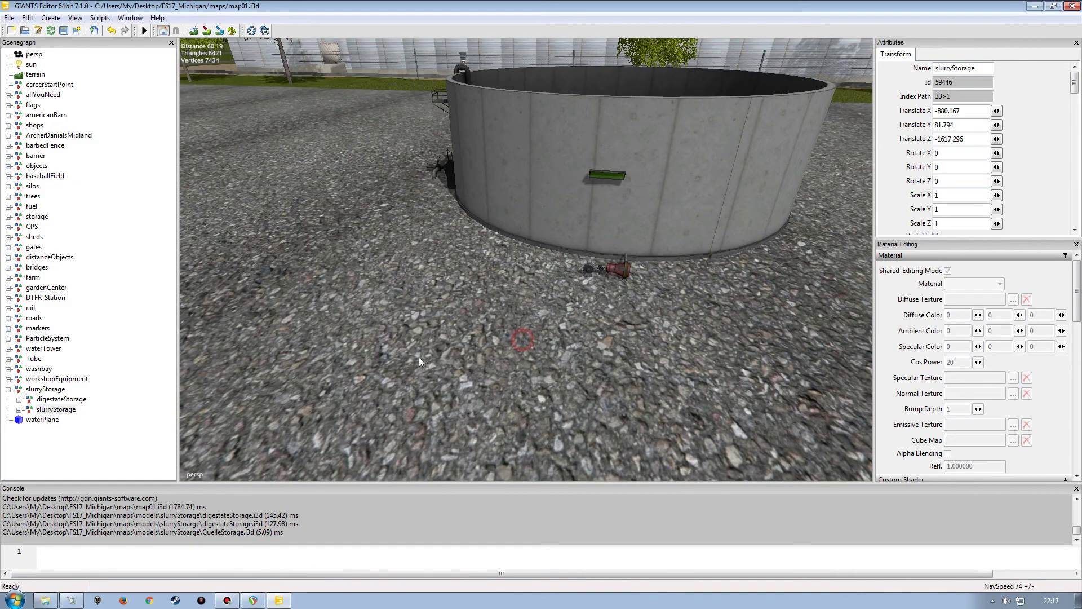
{"action": "left_click", "coordinate": [61, 399]}
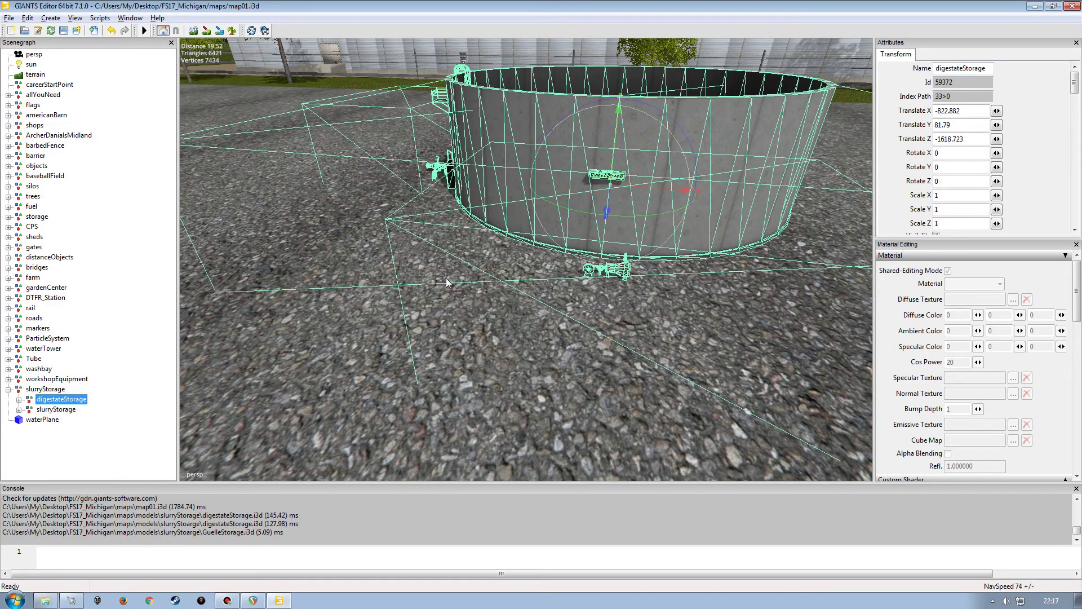
{"action": "left_click_drag", "start_coordinate": [427, 174], "coordinate": [536, 32], "text": "alt"}
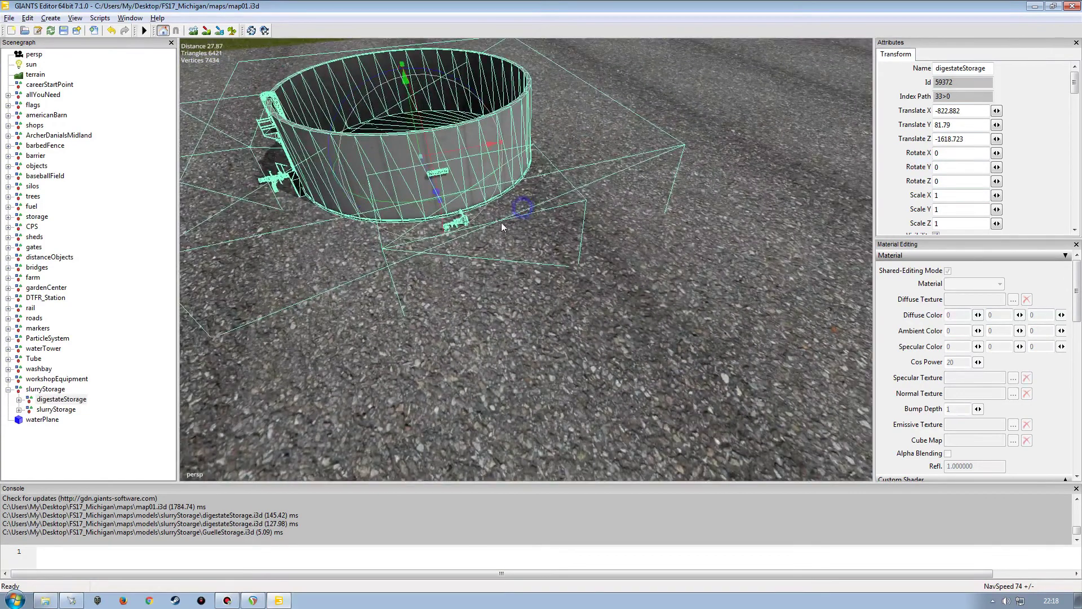
{"action": "scroll", "coordinate": [590, 242], "scroll_direction": "down", "scroll_amount": 3}
{"action": "left_click", "coordinate": [415, 210]}
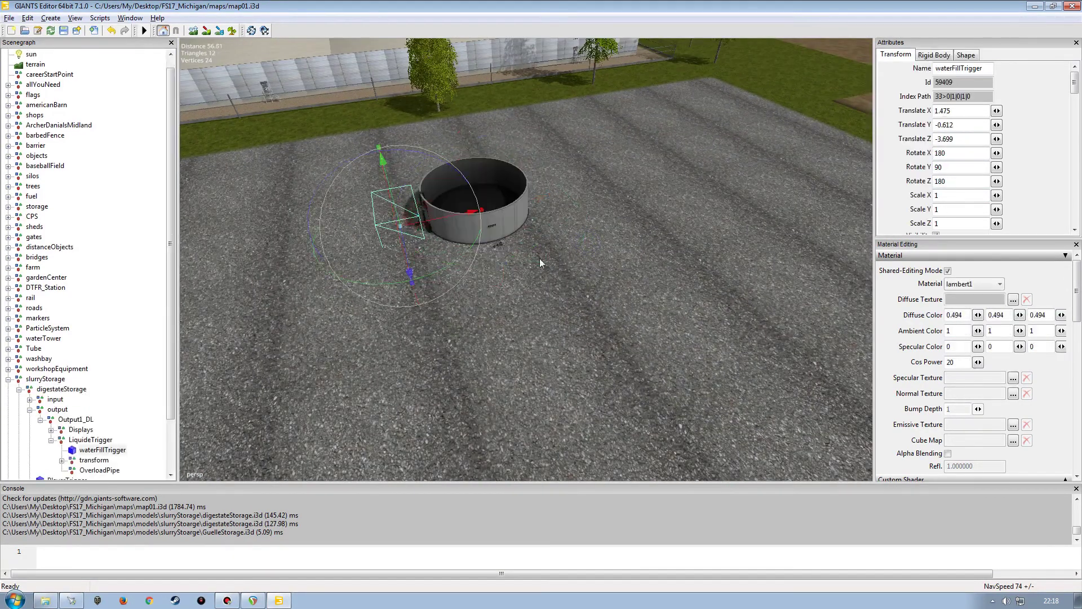
{"action": "left_click", "coordinate": [134, 393]}
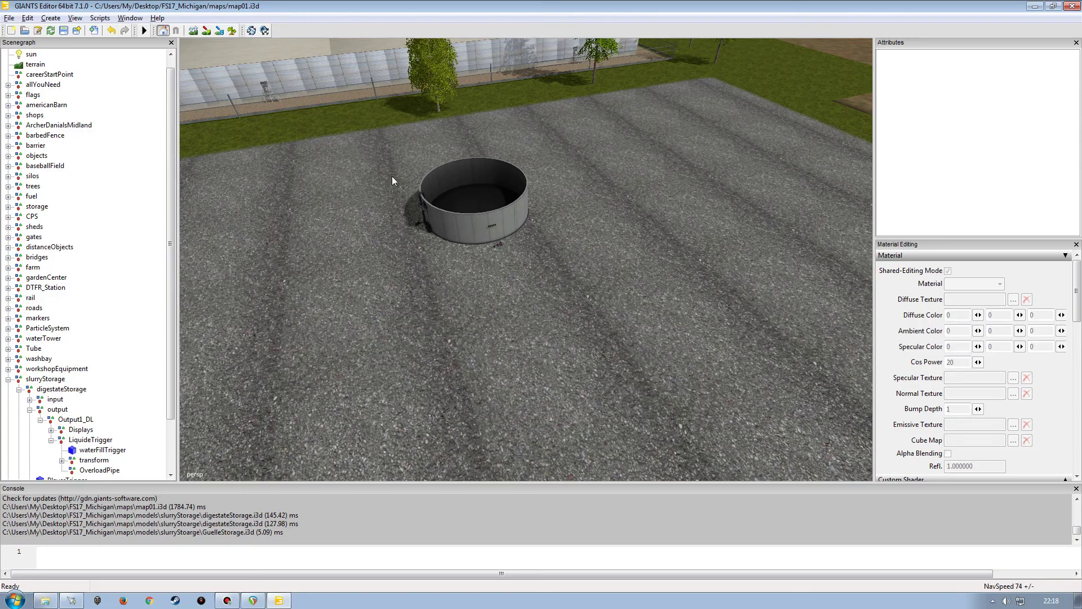
Collapse the digestateStorage hierarchy, select the whole tank and examine its pump and fill gauge up close.
{"action": "scroll", "coordinate": [489, 181], "scroll_direction": "up", "scroll_amount": 10}
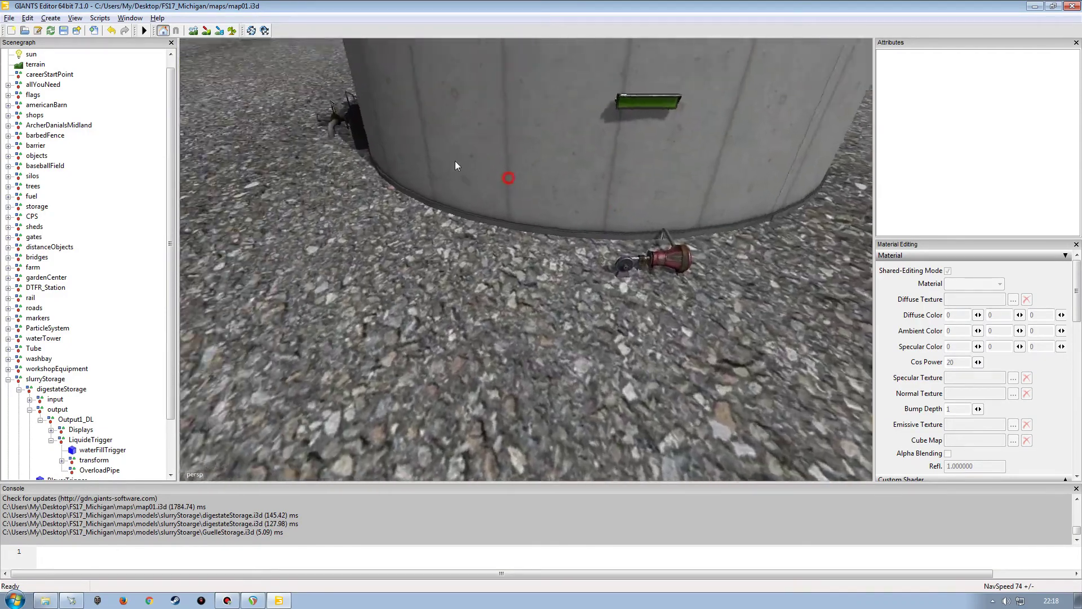
{"action": "left_click_drag", "start_coordinate": [455, 161], "coordinate": [451, 161], "text": "alt"}
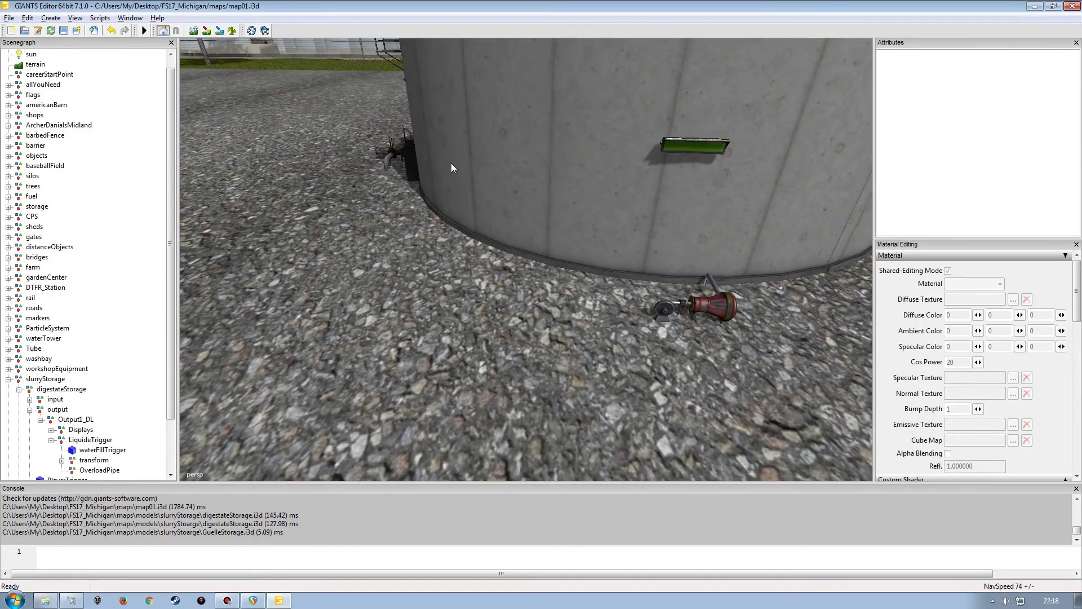
{"action": "left_click", "coordinate": [40, 420]}
{"action": "left_click", "coordinate": [29, 410]}
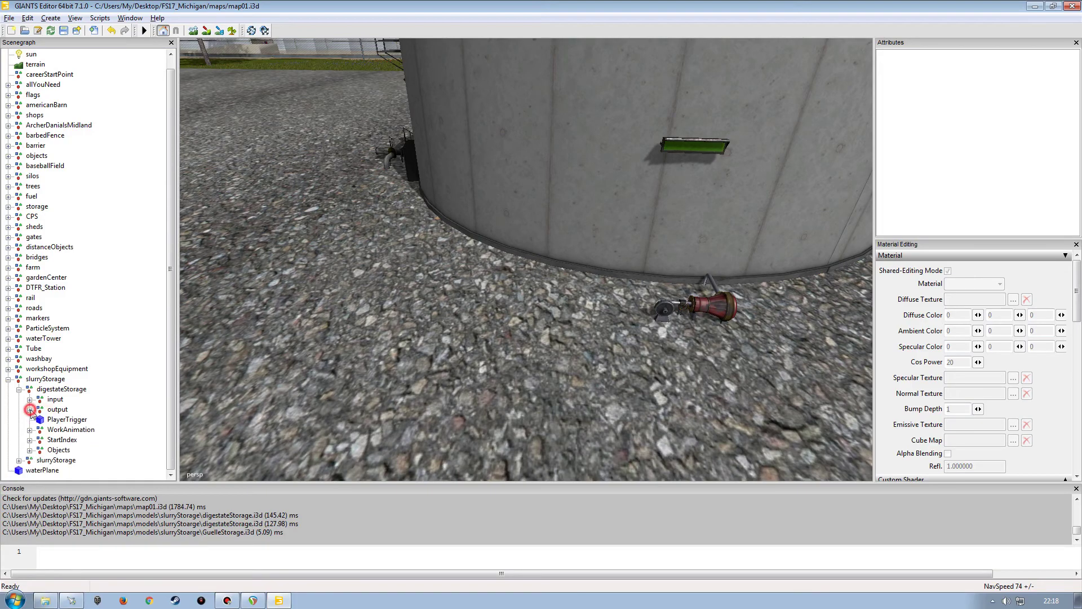
{"action": "left_click", "coordinate": [46, 389]}
{"action": "left_click", "coordinate": [20, 389]}
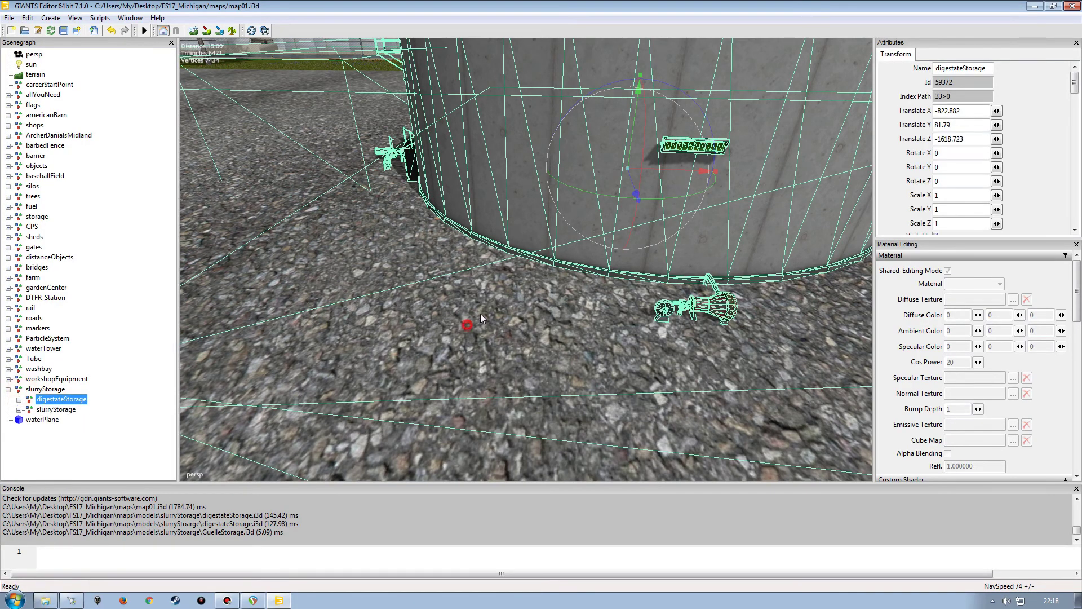
{"action": "key", "text": "f"}
{"action": "left_click_drag", "start_coordinate": [469, 323], "coordinate": [475, 331], "text": "alt"}
{"action": "scroll", "coordinate": [494, 338], "scroll_direction": "up", "scroll_amount": 3}
{"action": "scroll", "coordinate": [494, 338], "scroll_direction": "up", "scroll_amount": 5}
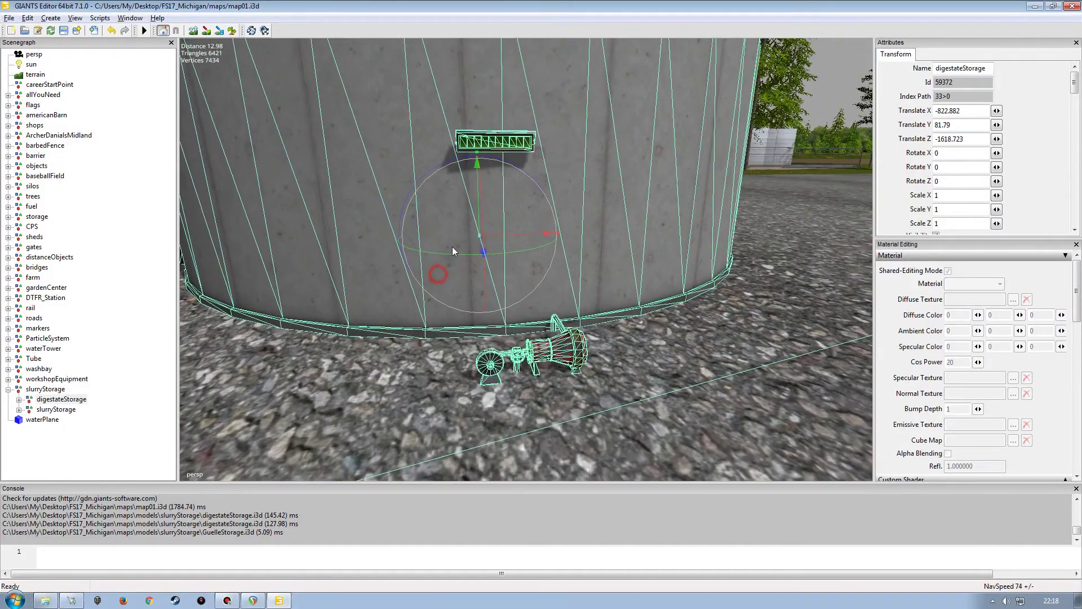
Lower the digestateStorage tank slightly to Translate Y 81.783 so its base and pump sit on the paved ground.
{"action": "left_click_drag", "start_coordinate": [452, 246], "coordinate": [473, 281], "text": "alt"}
{"action": "scroll", "coordinate": [468, 286], "scroll_direction": "down", "scroll_amount": 5}
{"action": "scroll", "coordinate": [468, 286], "scroll_direction": "up", "scroll_amount": 4}
{"action": "left_click_drag", "start_coordinate": [475, 181], "coordinate": [475, 180]}
{"action": "left_click_drag", "start_coordinate": [474, 217], "coordinate": [505, 261], "text": "alt"}
{"action": "right_click_drag", "start_coordinate": [505, 261], "coordinate": [506, 248], "text": "alt"}
{"action": "left_click_drag", "start_coordinate": [506, 248], "coordinate": [508, 256], "text": "alt"}
{"action": "right_click_drag", "start_coordinate": [507, 256], "coordinate": [509, 244], "text": "alt"}
{"action": "left_click_drag", "start_coordinate": [508, 245], "coordinate": [386, 168], "text": "alt"}
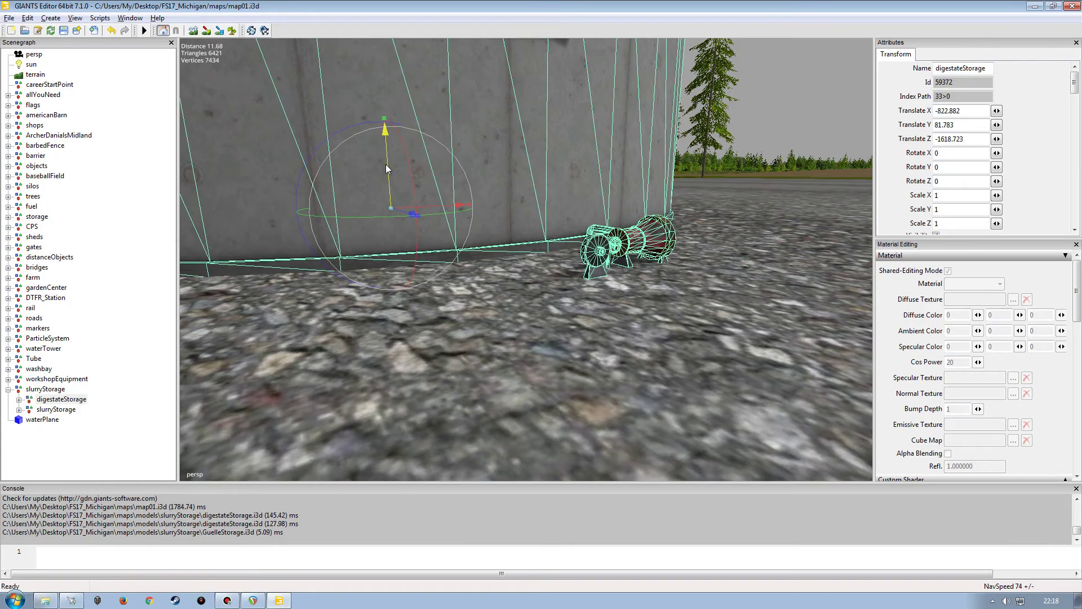
Examine how the lowered tank sits on the paved lot from a distance and from several sides.
{"action": "left_click_drag", "start_coordinate": [464, 263], "coordinate": [406, 299], "text": "alt"}
{"action": "right_click_drag", "start_coordinate": [406, 299], "coordinate": [385, 311], "text": "alt"}
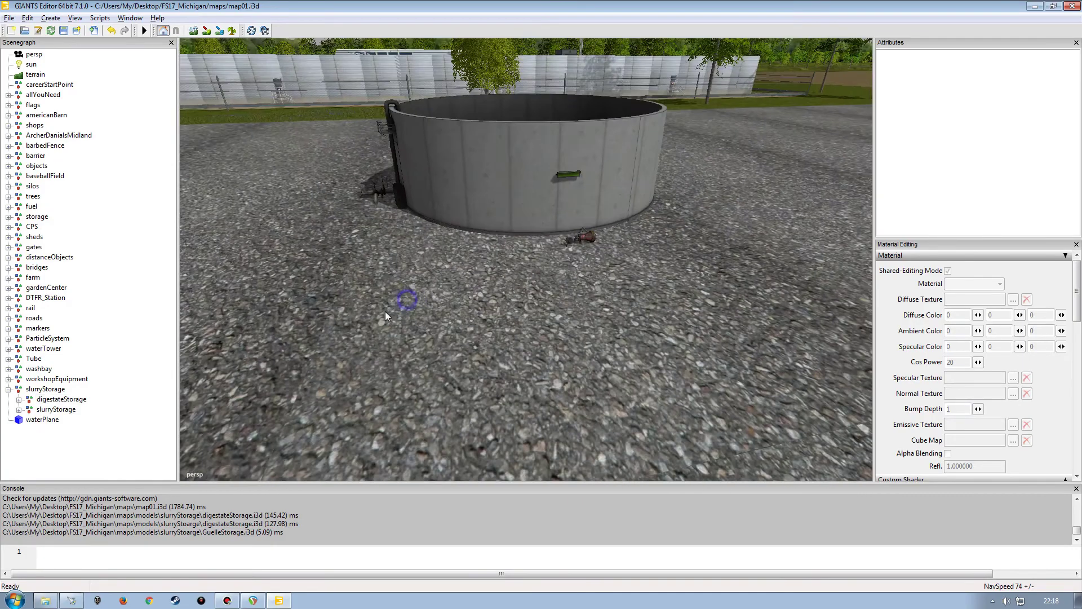
{"action": "left_click_drag", "start_coordinate": [384, 311], "coordinate": [391, 236], "text": "alt"}
{"action": "right_click_drag", "start_coordinate": [391, 236], "coordinate": [393, 224], "text": "alt"}
{"action": "left_click_drag", "start_coordinate": [394, 224], "coordinate": [492, 311], "text": "alt"}
{"action": "right_click_drag", "start_coordinate": [493, 311], "coordinate": [441, 341], "text": "alt"}
{"action": "left_click_drag", "start_coordinate": [441, 341], "coordinate": [411, 356], "text": "alt"}
{"action": "right_click_drag", "start_coordinate": [410, 356], "coordinate": [244, 327], "text": "alt"}
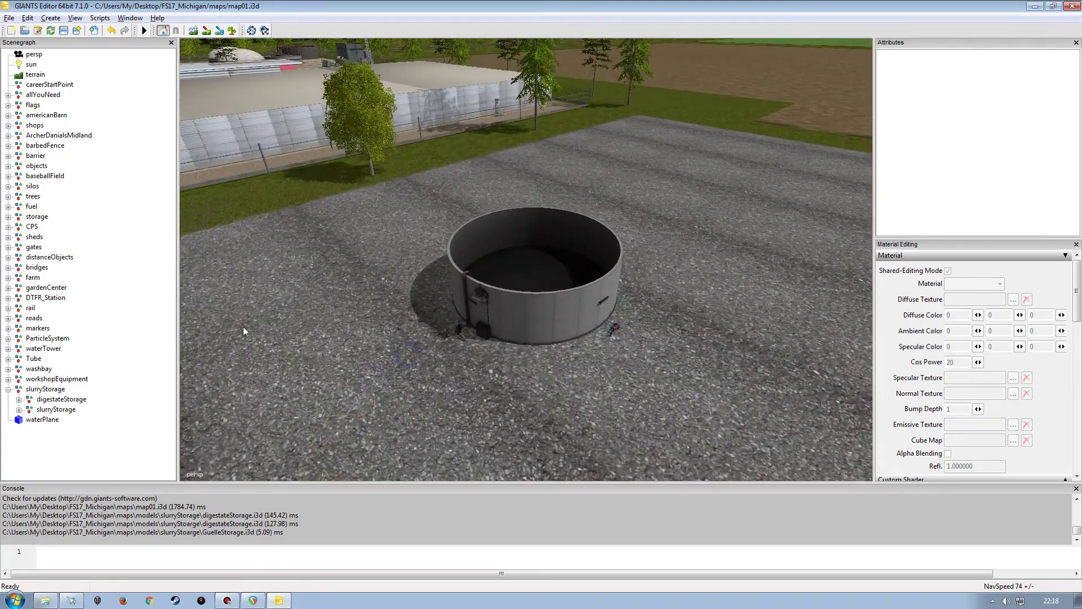
{"action": "left_click_drag", "start_coordinate": [488, 358], "coordinate": [423, 288], "text": "alt"}
{"action": "right_click_drag", "start_coordinate": [423, 288], "coordinate": [365, 346], "text": "alt"}
{"action": "left_click_drag", "start_coordinate": [397, 384], "coordinate": [397, 326], "text": "alt"}
{"action": "right_click_drag", "start_coordinate": [396, 327], "coordinate": [397, 301], "text": "alt"}
{"action": "left_click_drag", "start_coordinate": [397, 302], "coordinate": [414, 316], "text": "alt"}
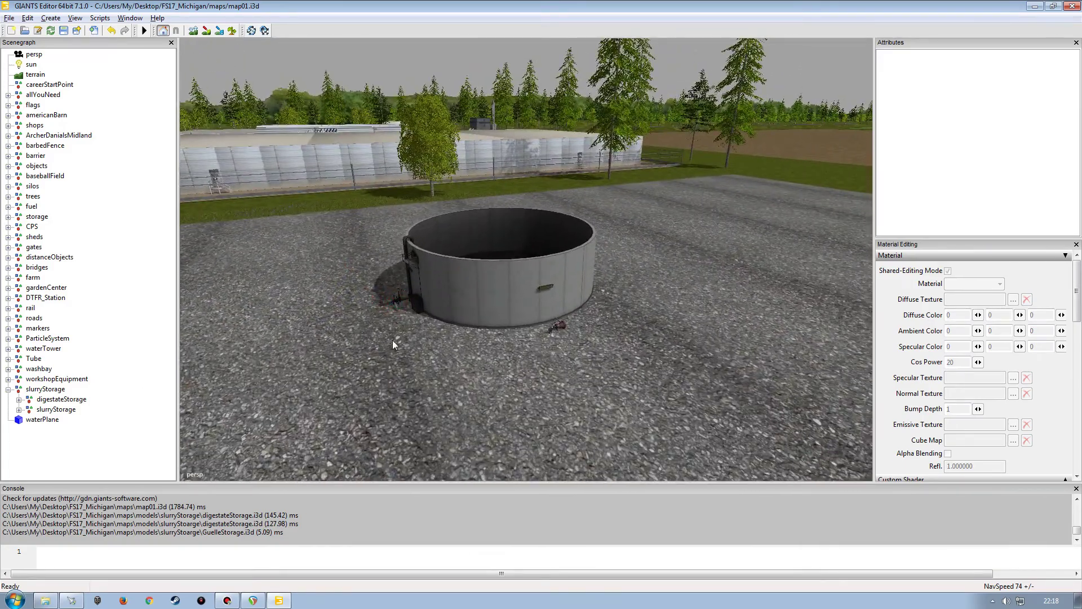
Select the digestateStorage tank and examine the trigger volumes around its pumps and pipes.
{"action": "left_click", "coordinate": [63, 399]}
{"action": "left_click_drag", "start_coordinate": [479, 266], "coordinate": [478, 307], "text": "alt"}
{"action": "right_click_drag", "start_coordinate": [479, 345], "coordinate": [478, 302], "text": "alt"}
{"action": "left_click_drag", "start_coordinate": [478, 302], "coordinate": [573, 298], "text": "alt"}
{"action": "left_click_drag", "start_coordinate": [485, 334], "coordinate": [598, 351], "text": "alt"}
{"action": "left_click_drag", "start_coordinate": [479, 341], "coordinate": [506, 329], "text": "alt"}
{"action": "right_click_drag", "start_coordinate": [494, 347], "coordinate": [457, 337], "text": "alt"}
{"action": "mouse_move", "coordinate": [456, 337]}
{"action": "left_mouse_down", "text": "alt"}
{"action": "mouse_move", "coordinate": [431, 326]}
{"action": "mouse_move", "coordinate": [461, 341]}
{"action": "left_mouse_up", "text": "alt"}
{"action": "right_click_drag", "start_coordinate": [461, 341], "coordinate": [417, 343], "text": "alt"}
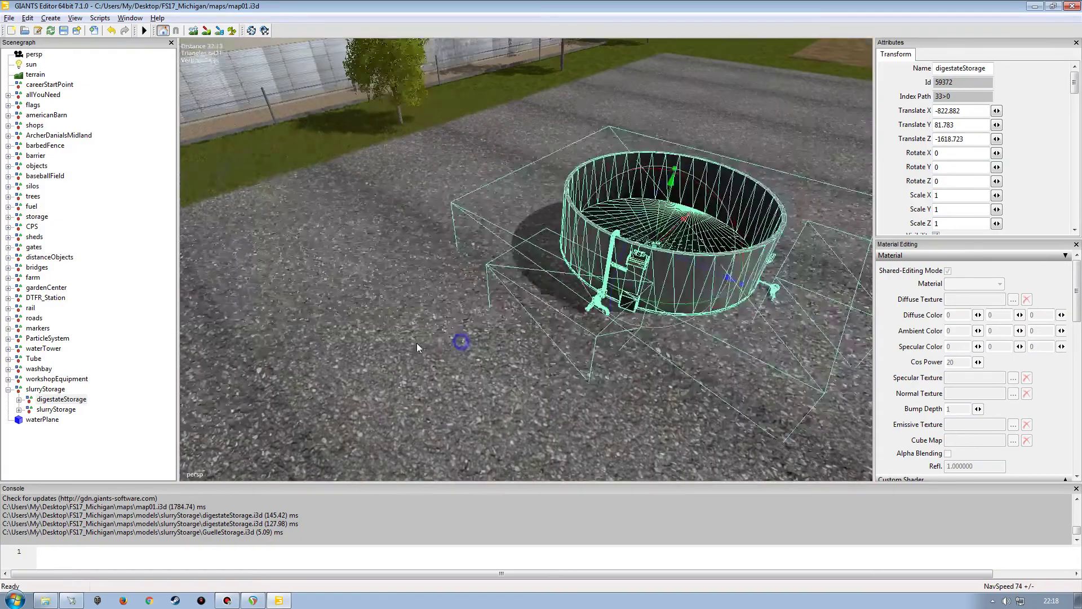
{"action": "left_click_drag", "start_coordinate": [417, 343], "coordinate": [412, 339], "text": "alt"}
{"action": "right_click_drag", "start_coordinate": [412, 338], "coordinate": [407, 336], "text": "alt"}
{"action": "left_click_drag", "start_coordinate": [407, 336], "coordinate": [426, 342], "text": "alt"}
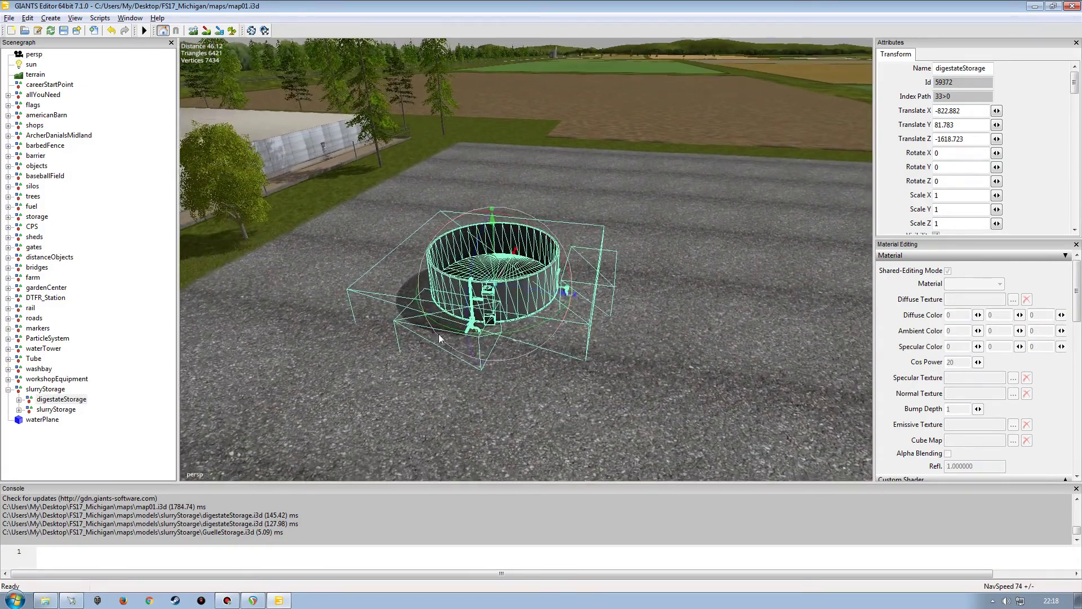
{"action": "right_click_drag", "start_coordinate": [426, 343], "coordinate": [411, 357], "text": "alt"}
Check the selected digestate tank's placement relative to the neighbouring tank, the surrounding lot and the fields.
{"action": "left_click_drag", "start_coordinate": [649, 260], "coordinate": [702, 237], "text": "alt"}
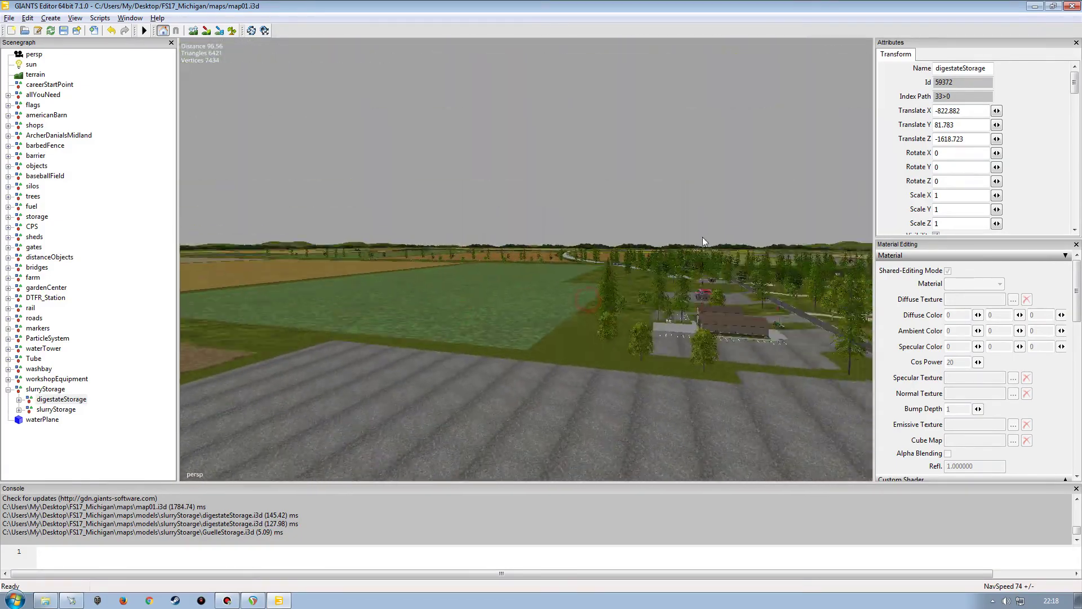
{"action": "left_click_drag", "start_coordinate": [538, 281], "coordinate": [441, 384], "text": "alt"}
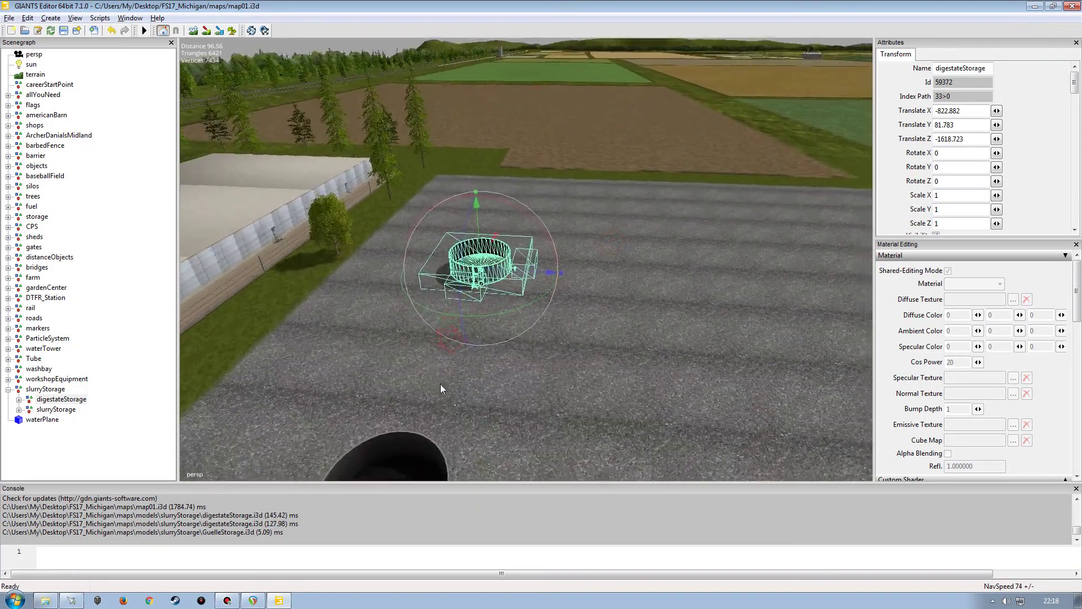
{"action": "right_click_drag", "start_coordinate": [441, 384], "coordinate": [499, 340], "text": "alt"}
{"action": "left_click_drag", "start_coordinate": [499, 340], "coordinate": [458, 320], "text": "alt"}
{"action": "right_click_drag", "start_coordinate": [458, 321], "coordinate": [505, 275], "text": "alt"}
{"action": "mouse_move", "coordinate": [504, 275]}
{"action": "left_mouse_down", "text": "alt"}
{"action": "mouse_move", "coordinate": [421, 293]}
{"action": "mouse_move", "coordinate": [499, 296]}
{"action": "left_mouse_up", "text": "alt"}
{"action": "right_click_drag", "start_coordinate": [499, 295], "coordinate": [478, 312], "text": "alt"}
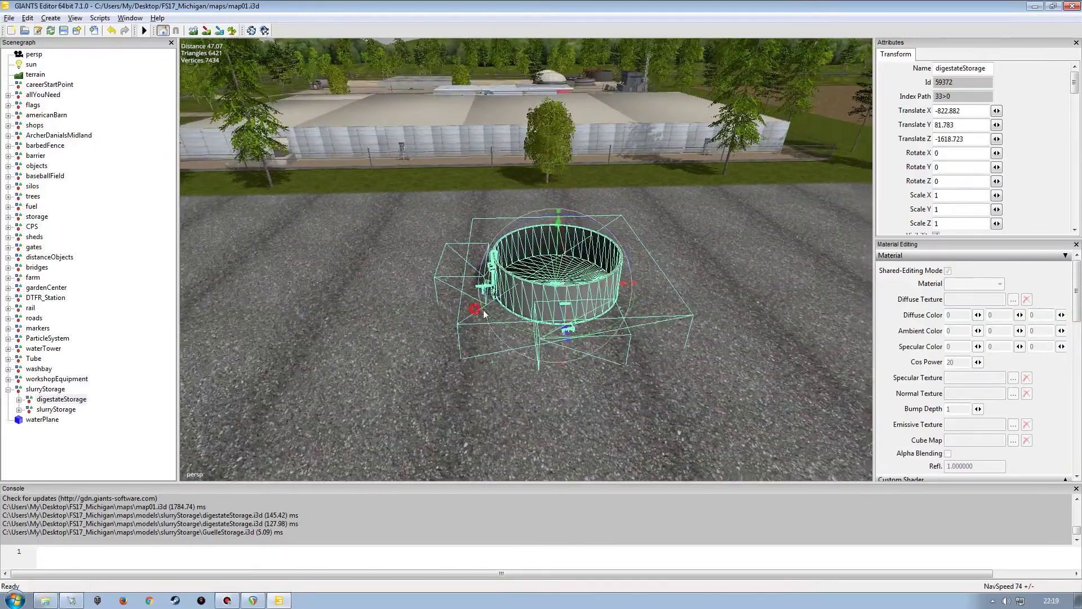
{"action": "left_click_drag", "start_coordinate": [478, 312], "coordinate": [472, 314], "text": "alt"}
{"action": "right_click_drag", "start_coordinate": [472, 314], "coordinate": [481, 292], "text": "alt"}
{"action": "left_click_drag", "start_coordinate": [481, 292], "coordinate": [501, 301], "text": "alt"}
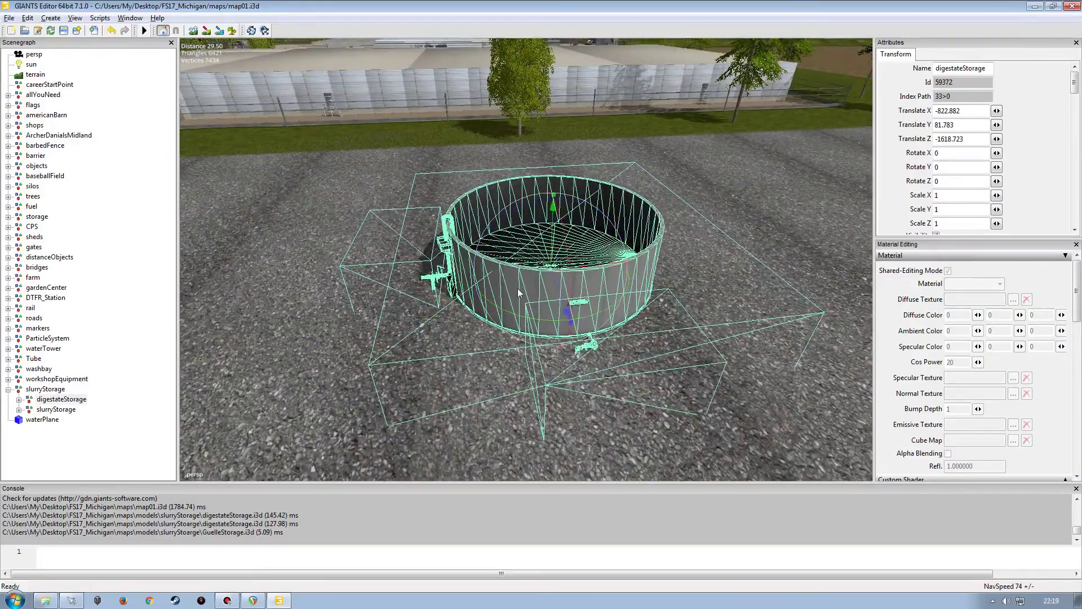
{"action": "right_click_drag", "start_coordinate": [484, 308], "coordinate": [448, 291], "text": "alt"}
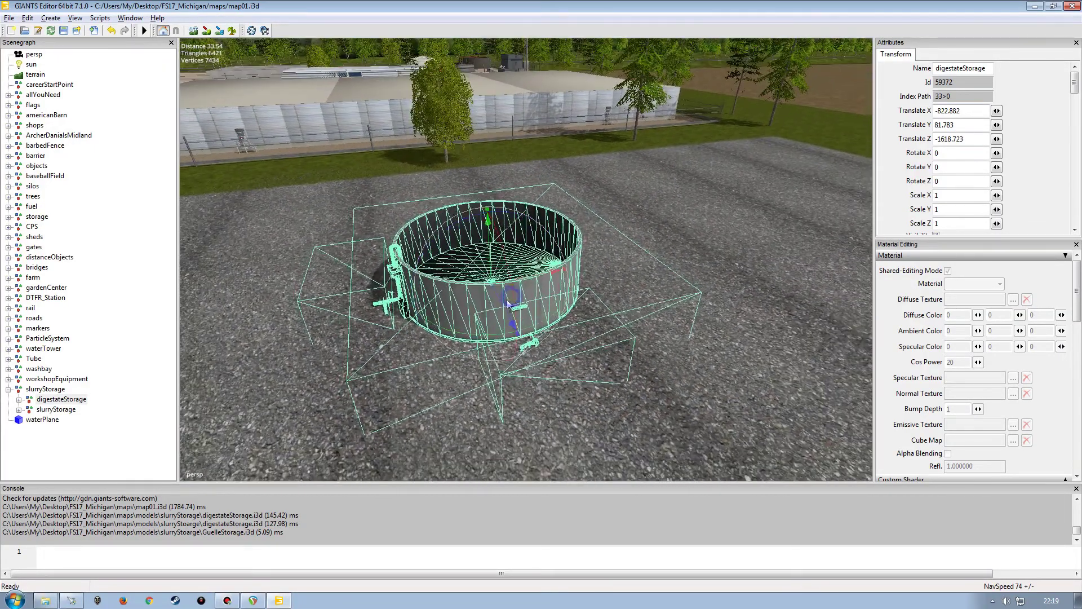
{"action": "left_click_drag", "start_coordinate": [485, 331], "coordinate": [252, 301], "text": "alt"}
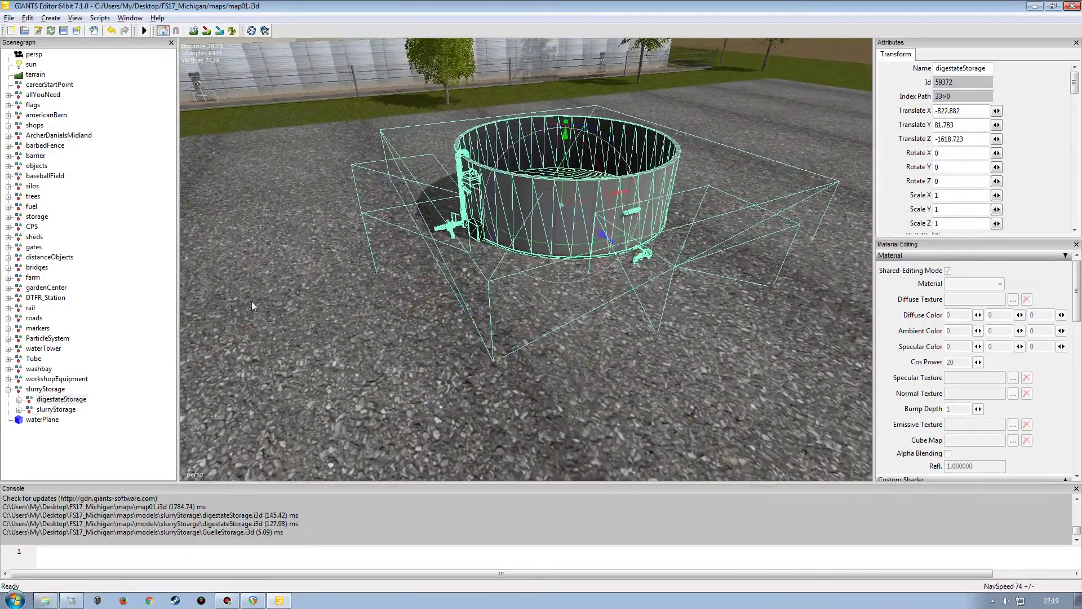
View both tanks together, expand digestateStorage and inspect its Rohstoff1_DL trigger.
{"action": "left_click", "coordinate": [118, 319]}
{"action": "left_click_drag", "start_coordinate": [490, 320], "coordinate": [367, 341], "text": "alt"}
{"action": "scroll", "coordinate": [354, 321], "scroll_direction": "down", "scroll_amount": 5}
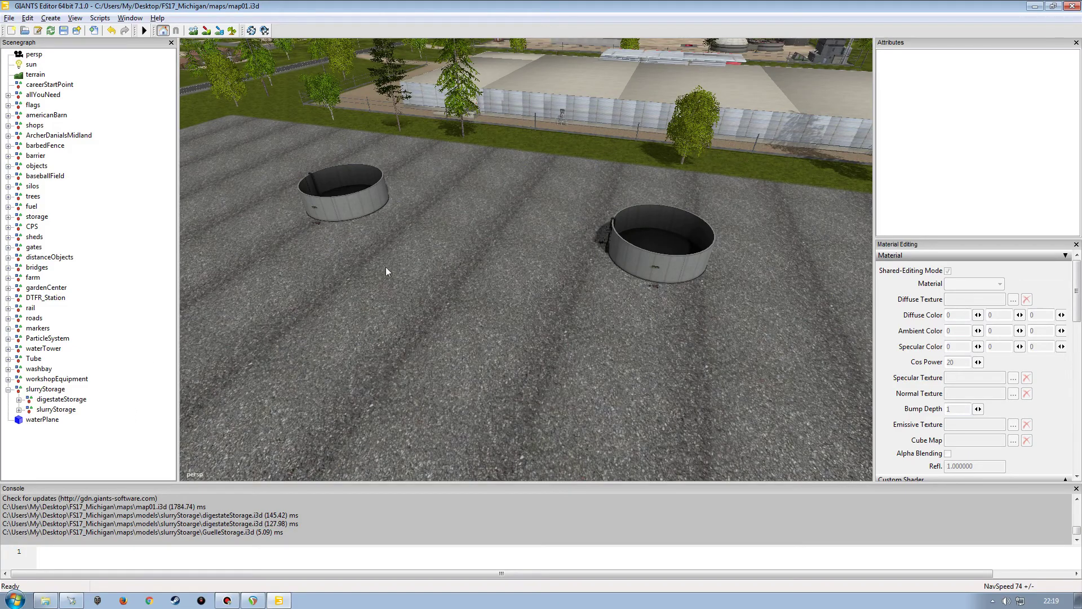
{"action": "left_click", "coordinate": [19, 399]}
{"action": "double_click", "coordinate": [56, 411]}
{"action": "left_click", "coordinate": [74, 419]}
{"action": "left_click", "coordinate": [30, 410]}
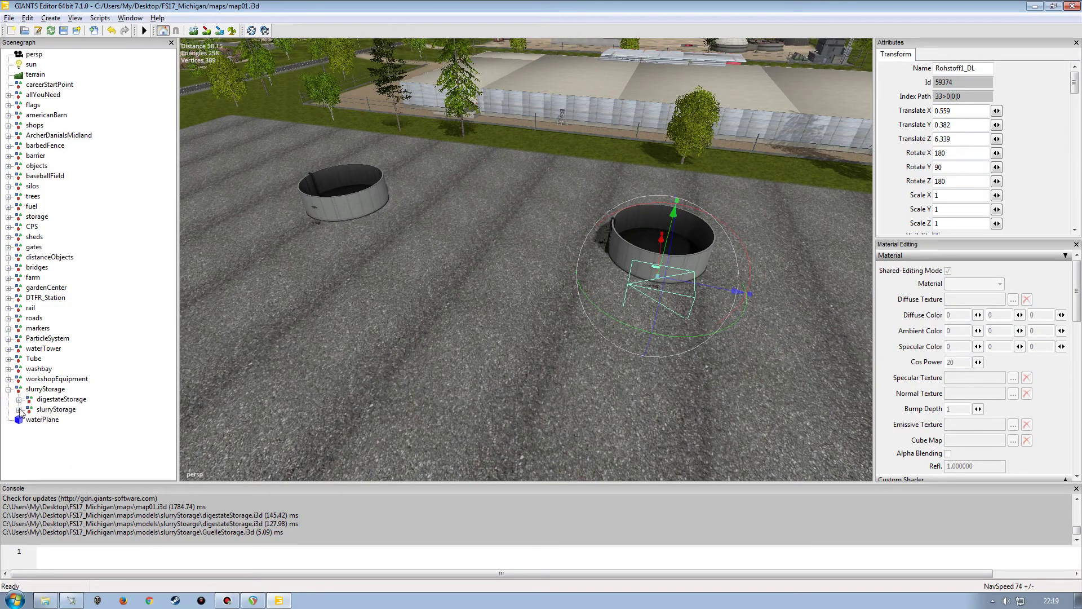
Collapse the slurryStorage group, save map01.i3d and close the map editor.
{"action": "left_click", "coordinate": [8, 389]}
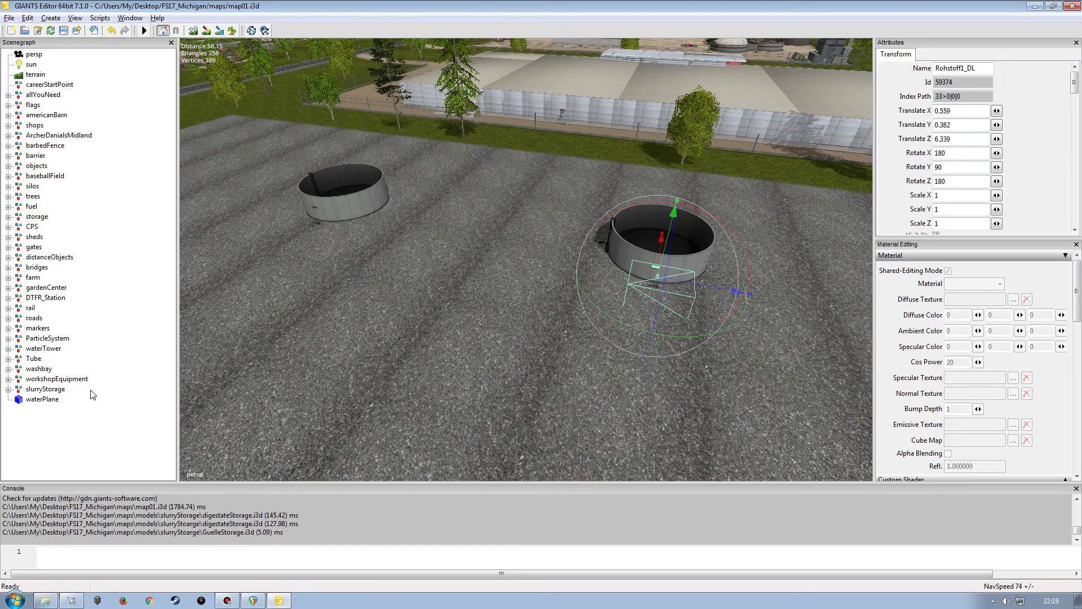
{"action": "left_click", "coordinate": [141, 391]}
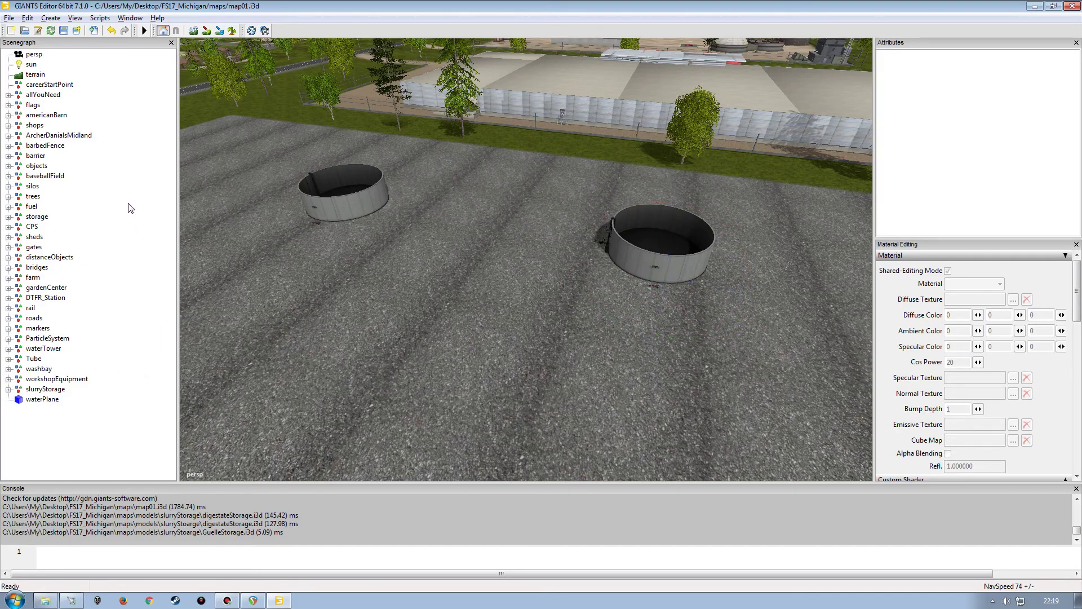
{"action": "left_click", "coordinate": [64, 30]}
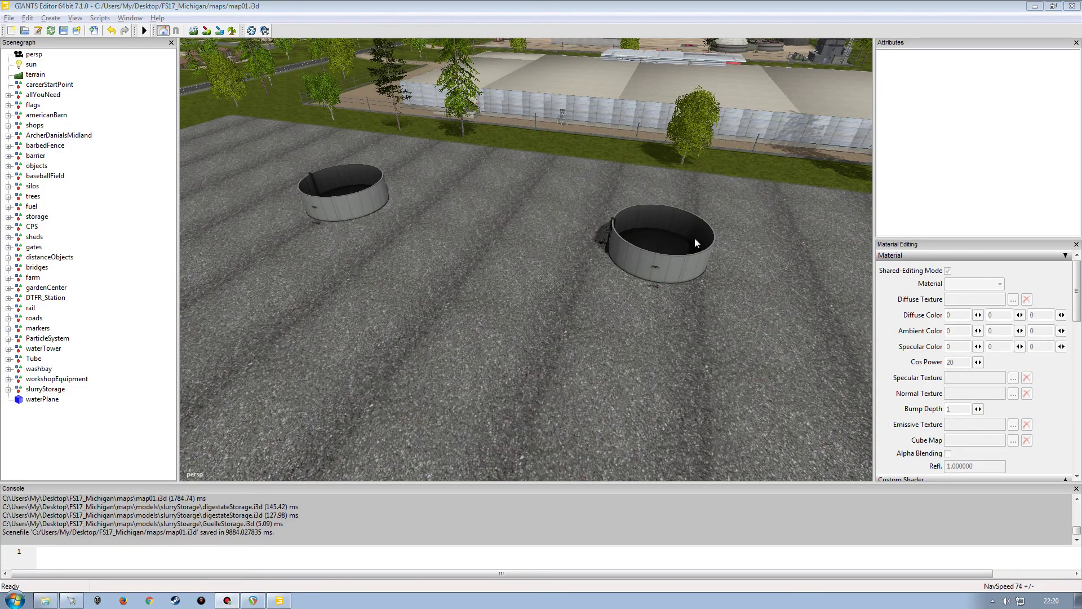
{"action": "left_click", "coordinate": [1073, 6]}
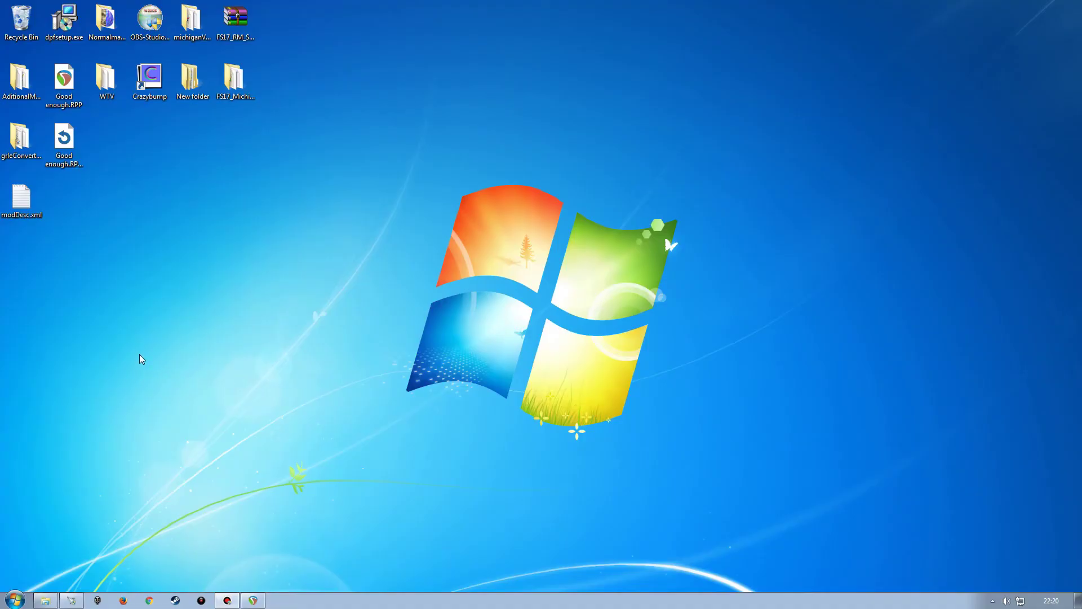
Switch to Windows Explorer, go up to the FS17_Michigan folder and open its modDesc.xml in Notepad++.
{"action": "left_click", "coordinate": [45, 600]}
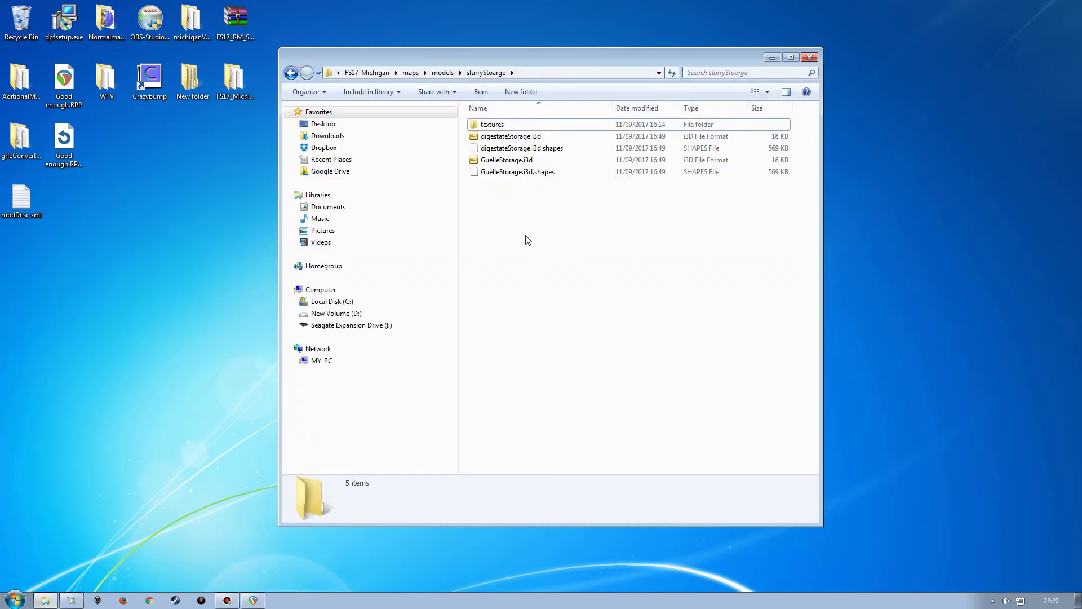
{"action": "key", "text": "BackSpace"}
{"action": "key", "text": "BackSpace"}
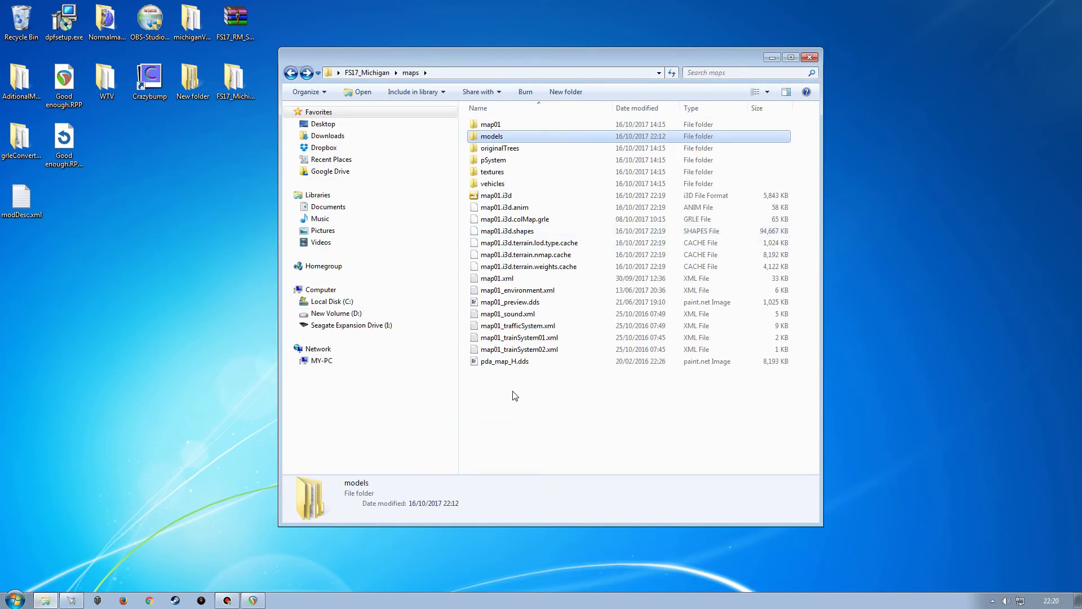
{"action": "key", "text": "BackSpace"}
{"action": "double_click", "coordinate": [495, 284]}
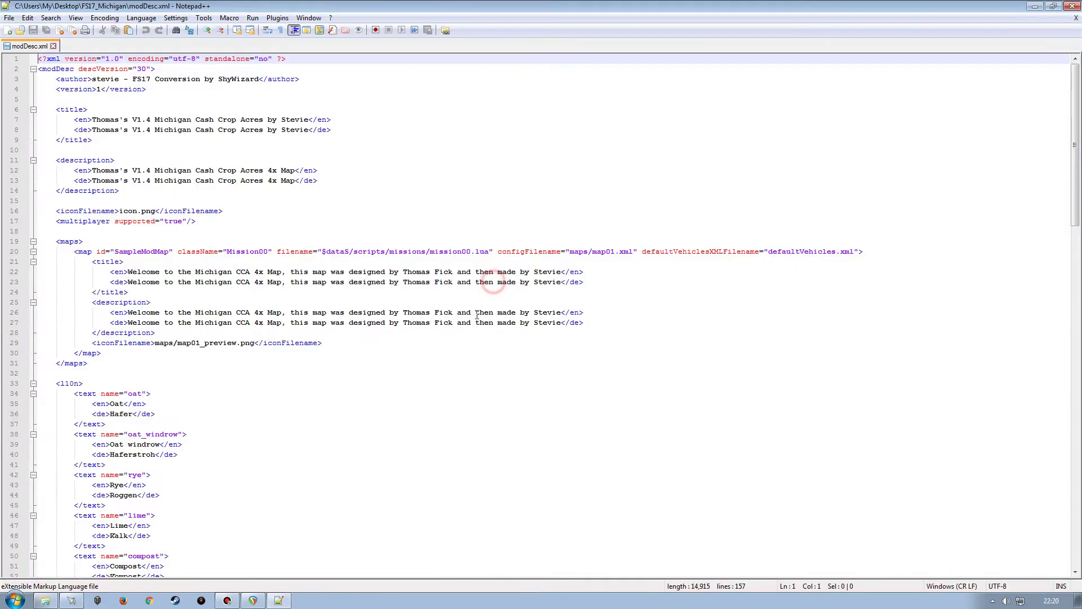
Comment out the scripts/FabrikScript.lua source file line in the extraSourceFiles section of the map's modDesc.xml.
{"action": "scroll", "coordinate": [236, 342], "scroll_direction": "down", "scroll_amount": 18}
{"action": "scroll", "coordinate": [236, 343], "scroll_direction": "down", "scroll_amount": 18}
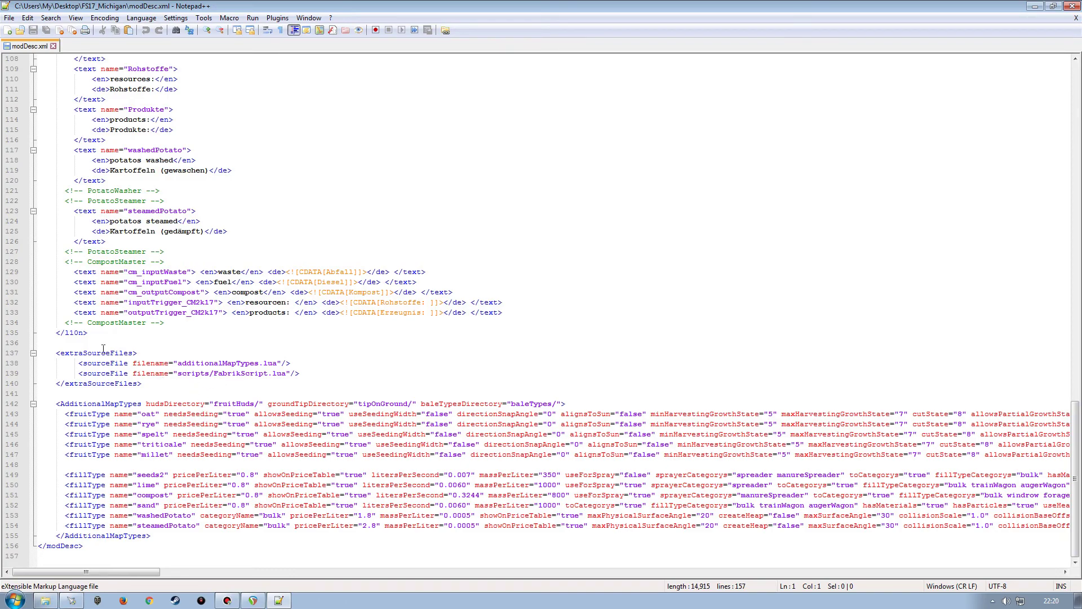
{"action": "left_click", "coordinate": [80, 372]}
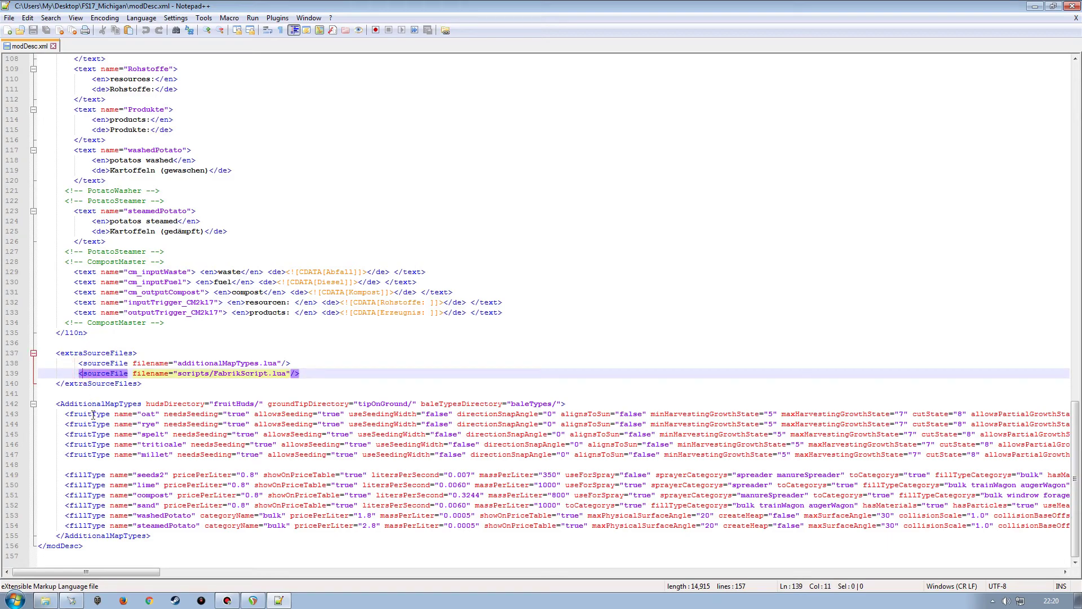
{"action": "type", "text": "!--"}
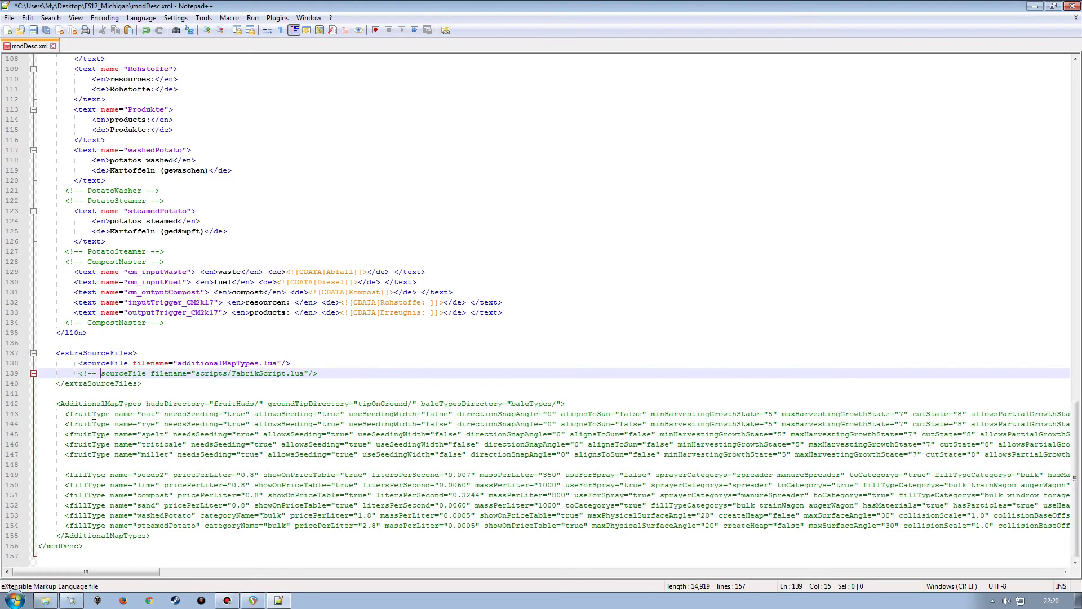
{"action": "left_click", "coordinate": [313, 373]}
{"action": "type", "text": "--"}
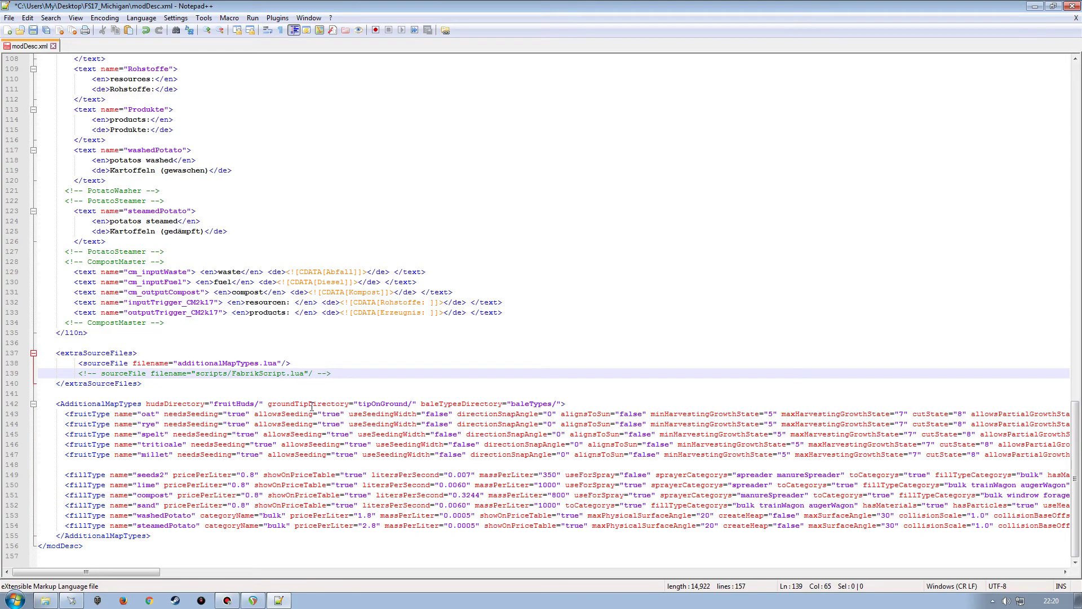
{"action": "left_click", "coordinate": [367, 373]}
Open the slurry storage mod's modDesc.xml from the desktop beside the map's file, showing the l10n and extraSourceFiles sections of both.
{"action": "left_click", "coordinate": [1035, 7]}
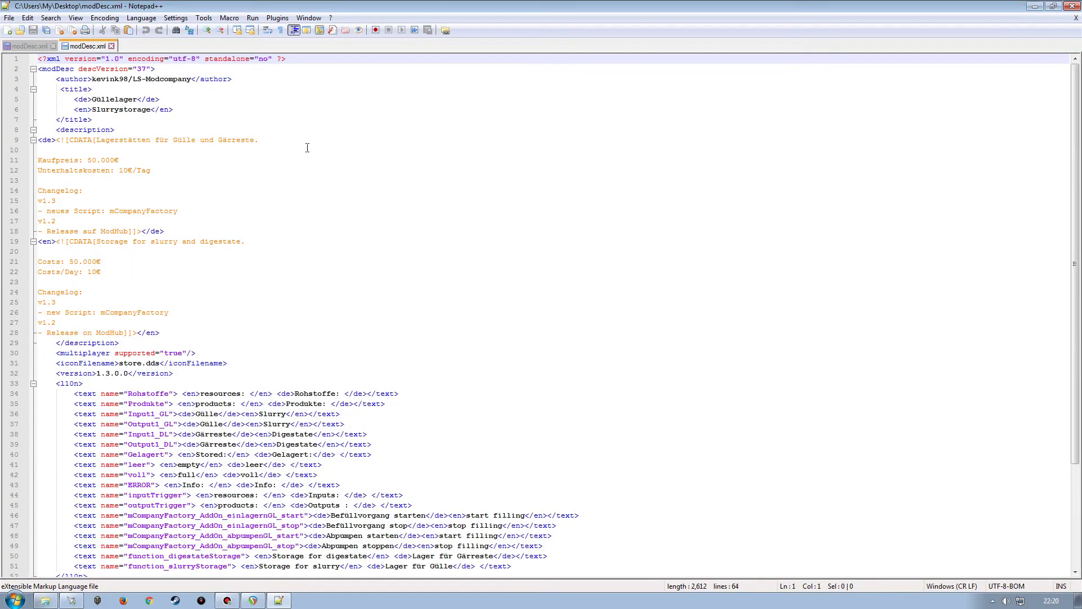
{"action": "left_click_drag", "start_coordinate": [87, 46], "coordinate": [451, 145]}
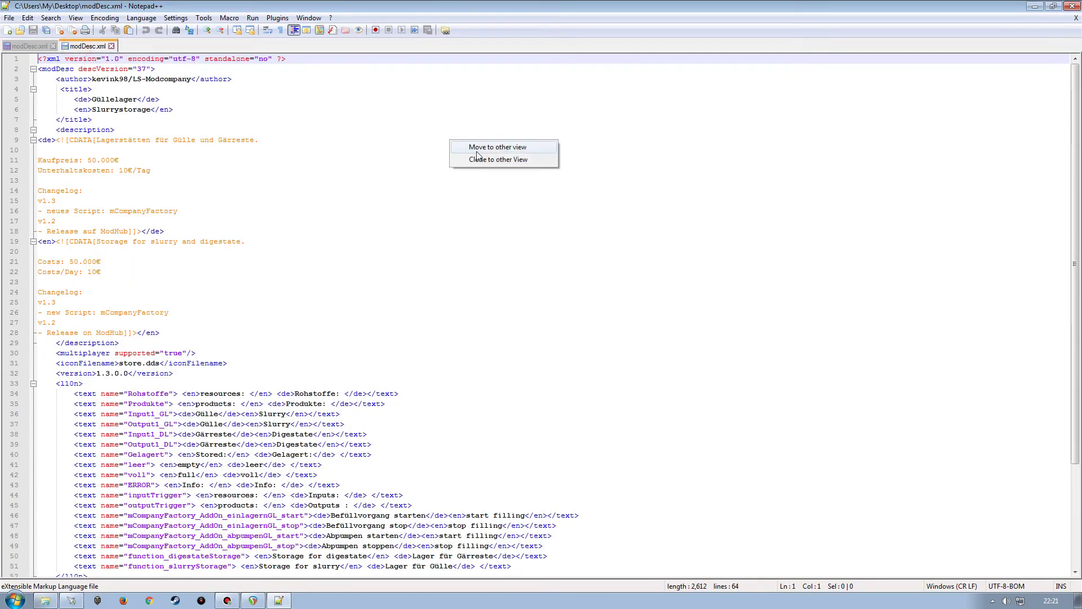
{"action": "left_click", "coordinate": [495, 148]}
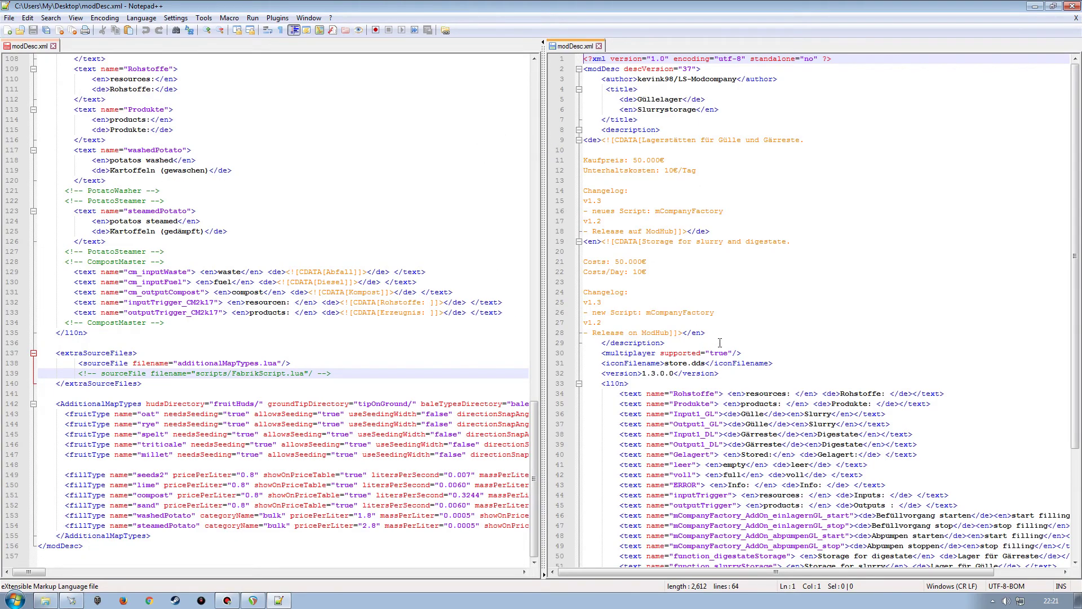
{"action": "scroll", "coordinate": [720, 342], "scroll_direction": "down", "scroll_amount": 5}
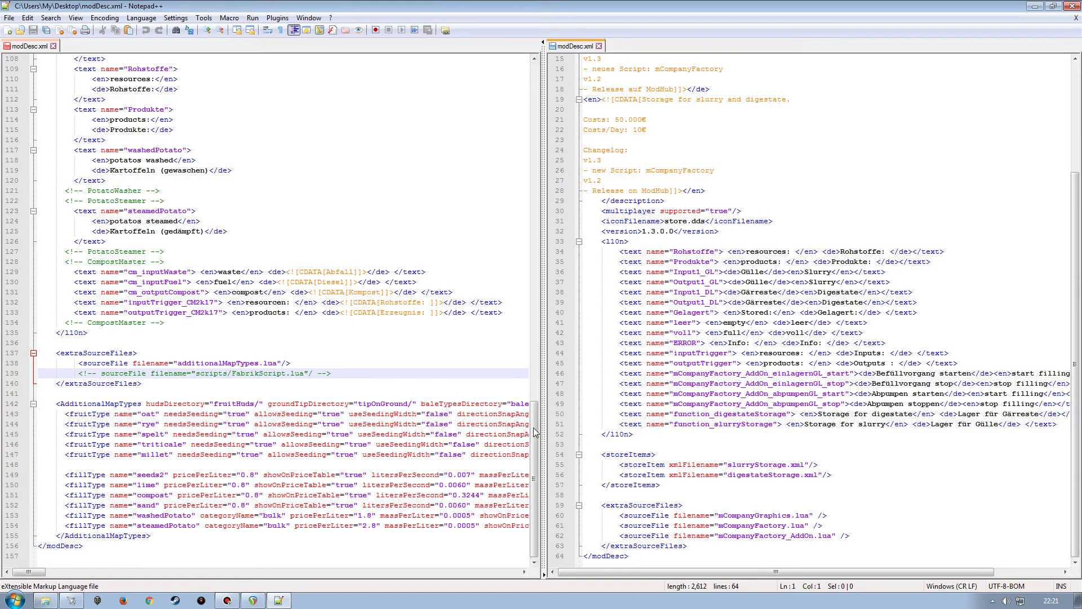
{"action": "left_click_drag", "start_coordinate": [535, 438], "coordinate": [536, 404]}
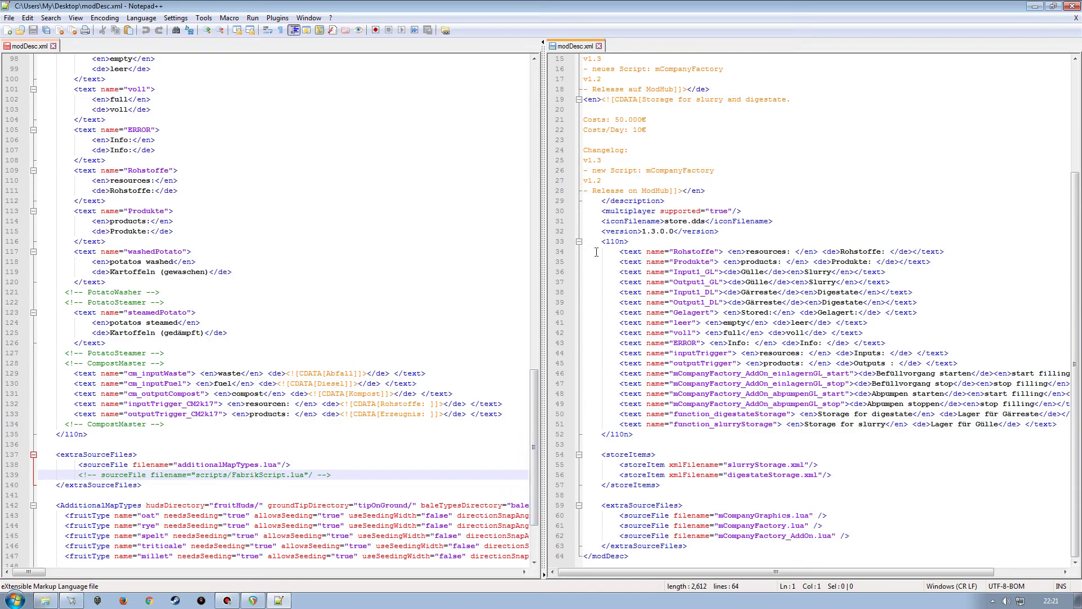
Examine the l10n section of the slurry storage mod's modDesc.xml, from the Rohstoffe entry to the function_slurryStorage entry.
{"action": "left_click", "coordinate": [558, 252]}
{"action": "left_click", "coordinate": [556, 427], "text": "shift"}
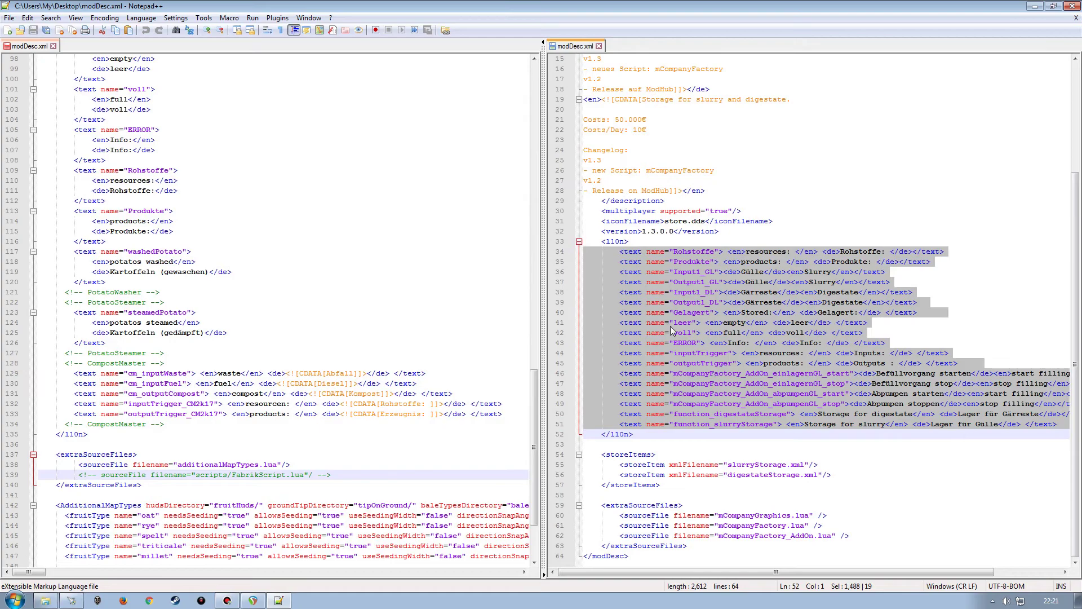
{"action": "left_click", "coordinate": [958, 252]}
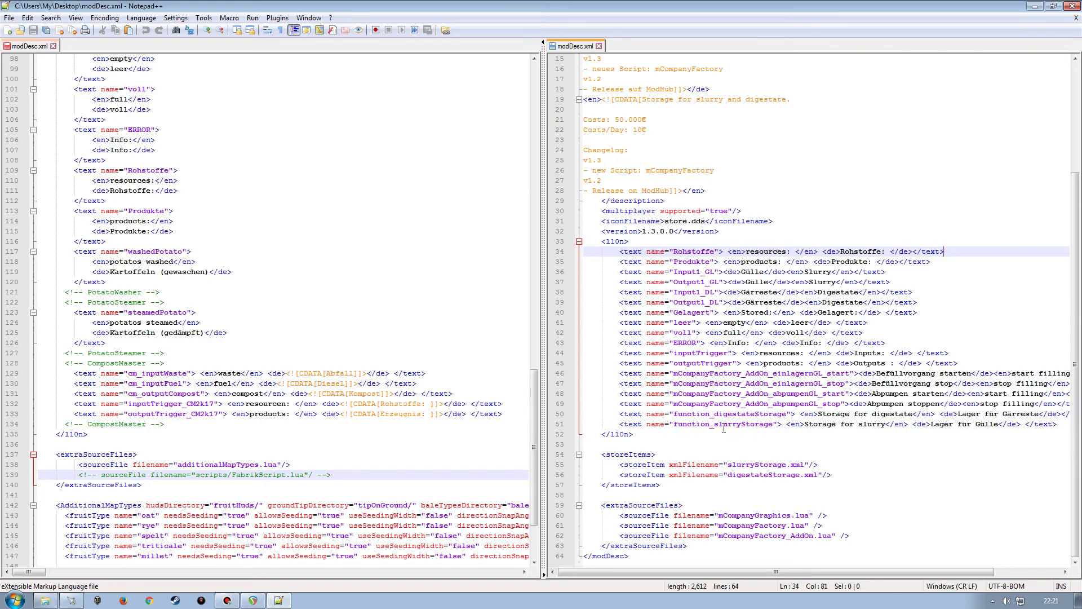
{"action": "left_click", "coordinate": [552, 405]}
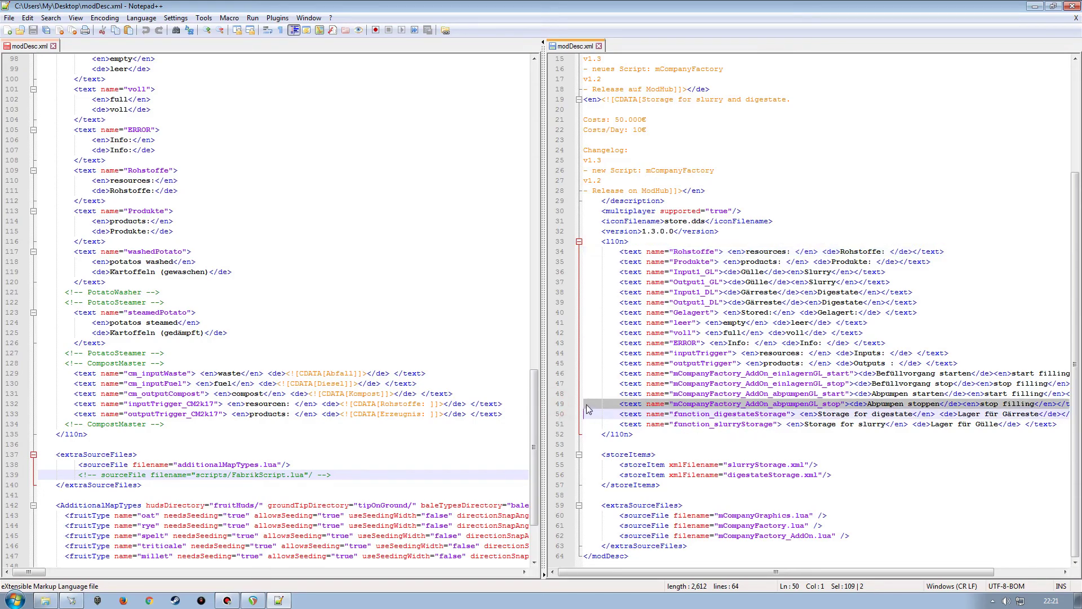
{"action": "left_click", "coordinate": [560, 253], "text": "shift"}
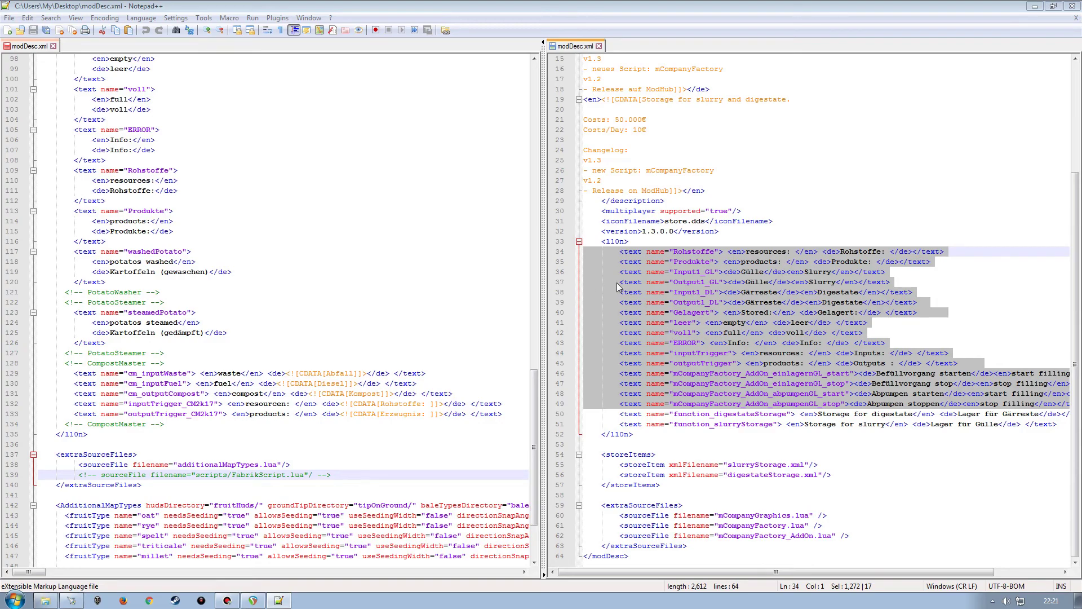
{"action": "left_click", "coordinate": [558, 242]}
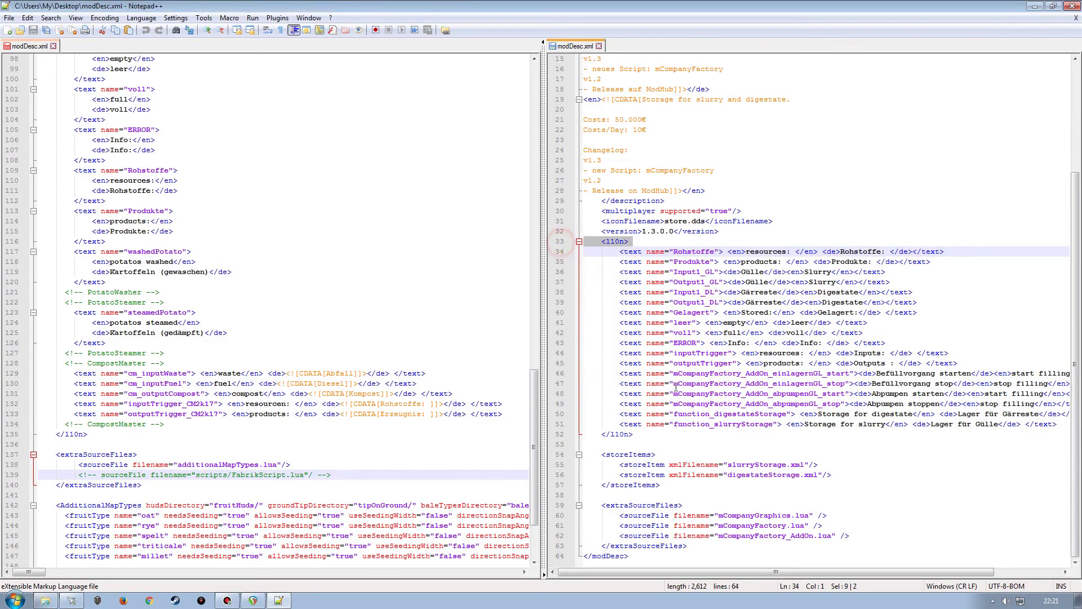
{"action": "left_click", "coordinate": [555, 435]}
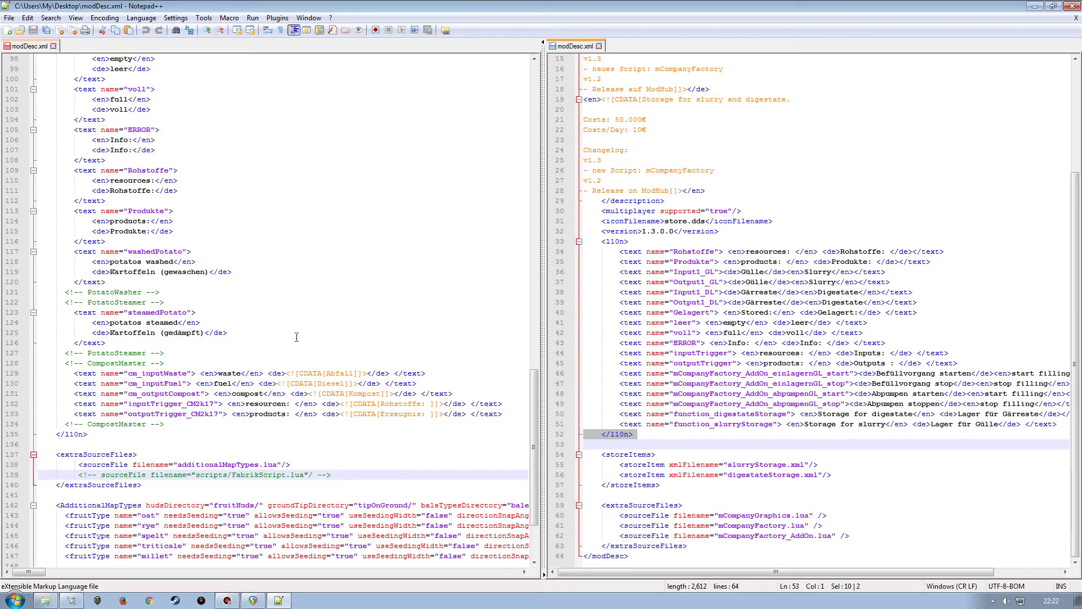
Add two new lines below the closing CompostMaster comment in the map's l10n section and check it for existing Rohstoffe and Produkte entries.
{"action": "left_click", "coordinate": [167, 426]}
{"action": "key", "text": "Return"}
{"action": "key", "text": "Return"}
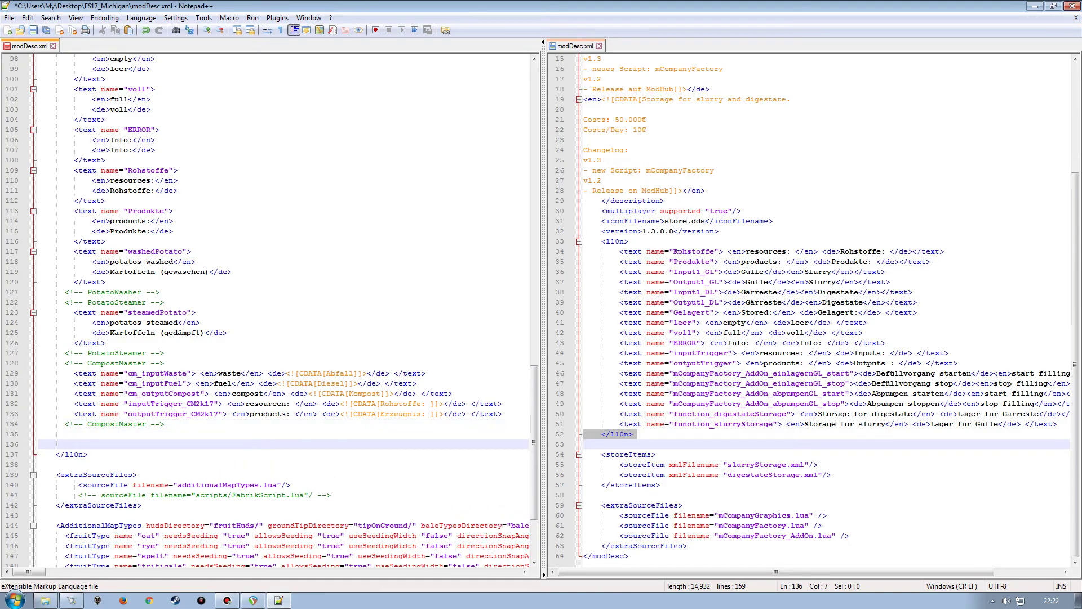
{"action": "left_click_drag", "start_coordinate": [676, 253], "coordinate": [715, 255]}
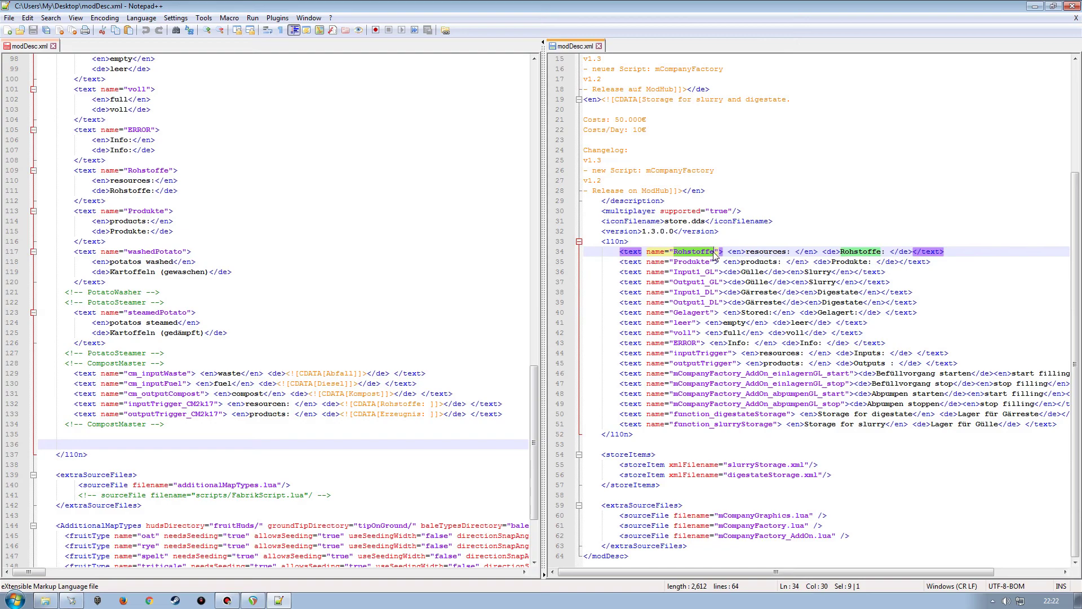
{"action": "left_click", "coordinate": [696, 262]}
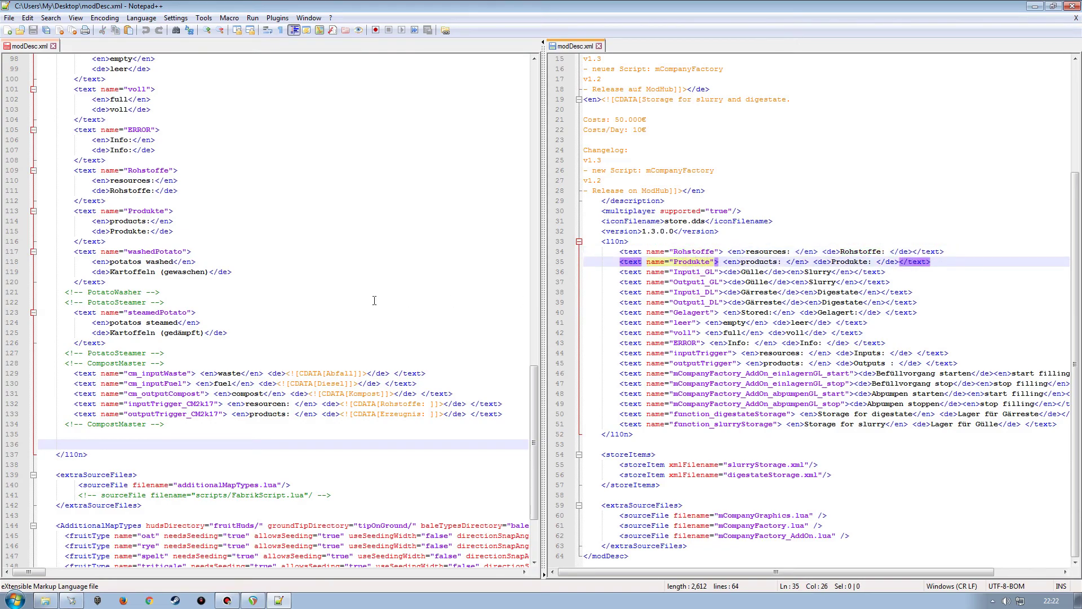
{"action": "scroll", "coordinate": [189, 315], "scroll_direction": "up", "scroll_amount": 14}
{"action": "scroll", "coordinate": [190, 314], "scroll_direction": "down", "scroll_amount": 14}
Copy the mod's l10n entries from Input1_GL through Gelagert onto the empty line before the map's closing l10n tag.
{"action": "left_click", "coordinate": [558, 272]}
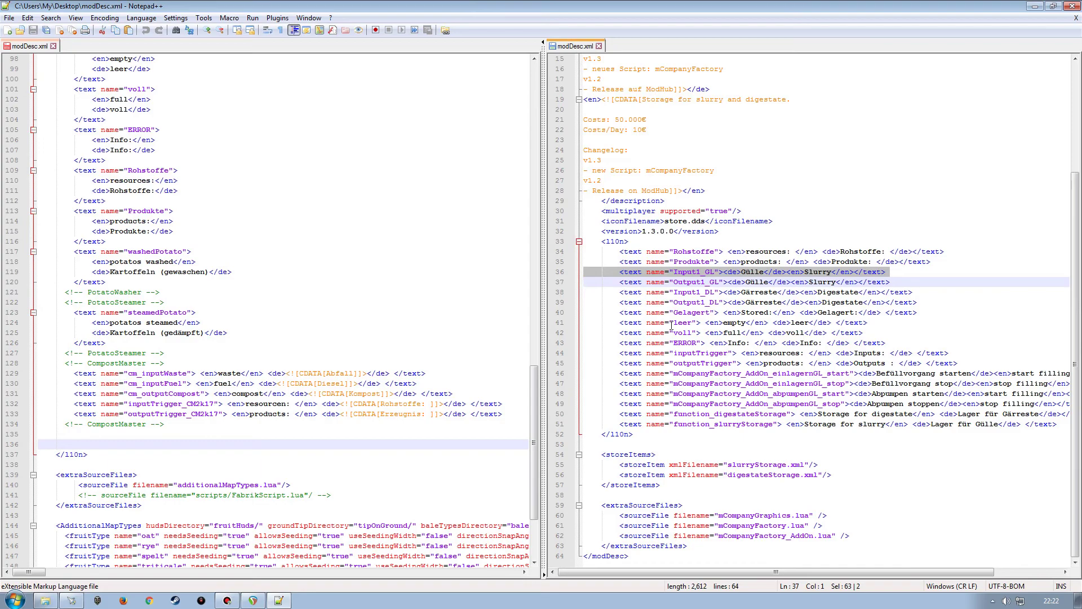
{"action": "left_click", "coordinate": [554, 313], "text": "shift"}
{"action": "key", "text": "ctrl+c"}
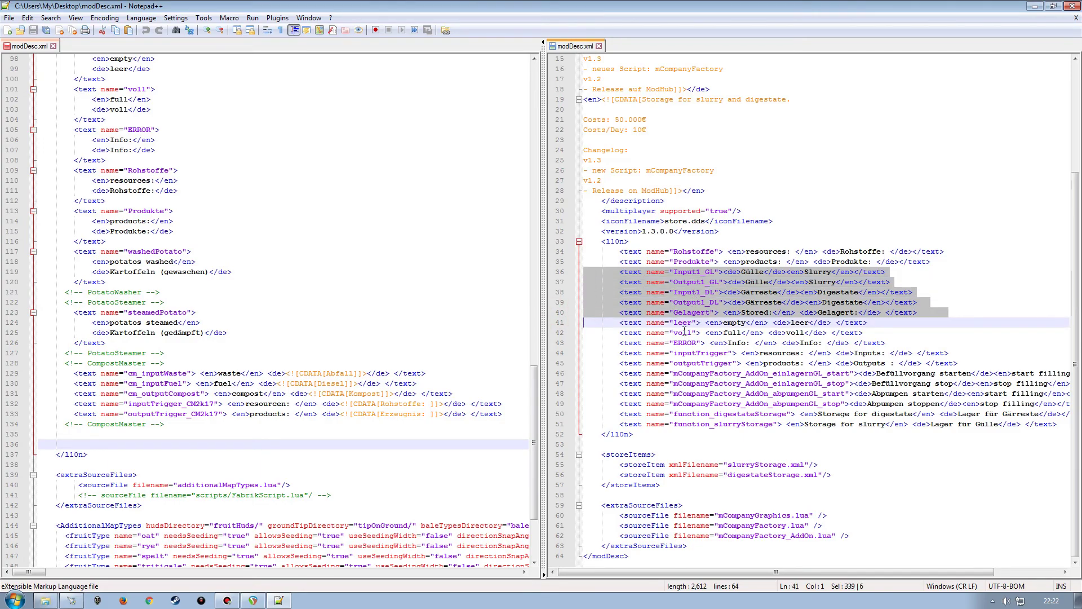
{"action": "scroll", "coordinate": [322, 361], "scroll_direction": "up", "scroll_amount": 6}
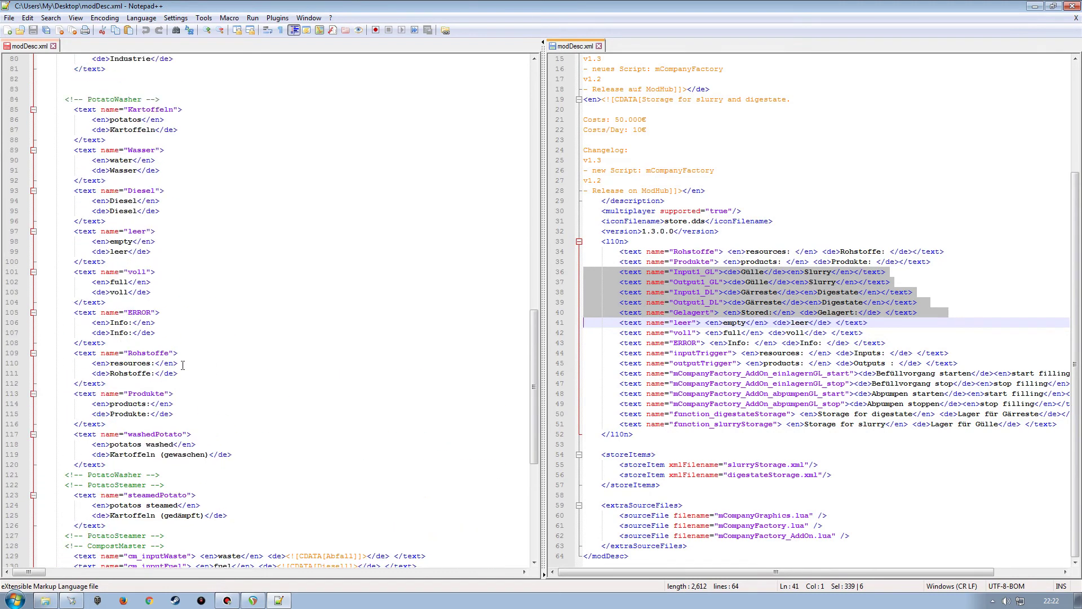
{"action": "scroll", "coordinate": [318, 370], "scroll_direction": "down", "scroll_amount": 6}
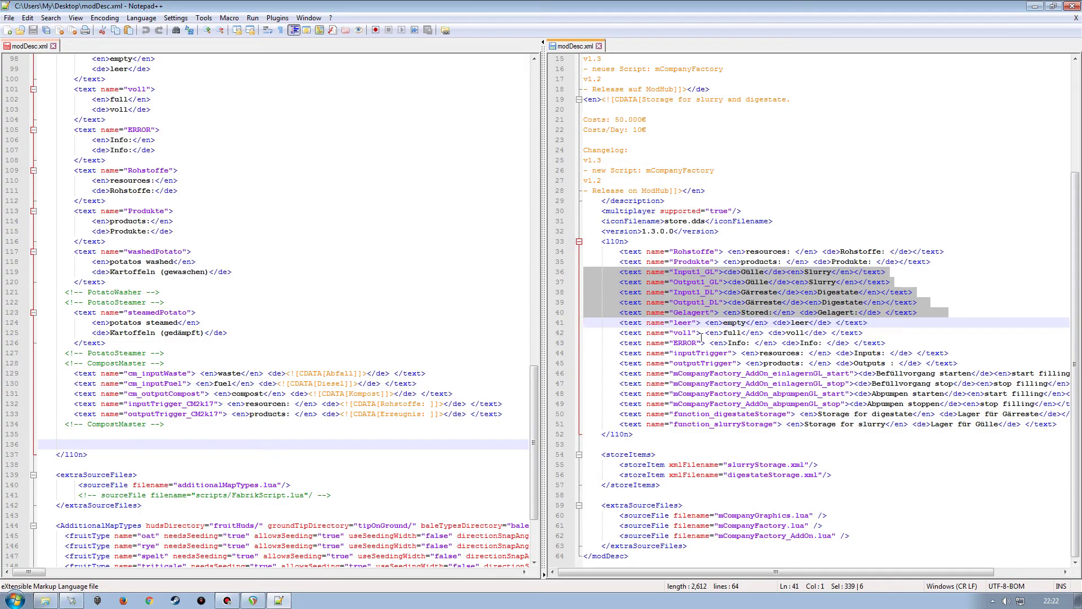
{"action": "left_click", "coordinate": [8, 445]}
{"action": "key", "text": "ctrl+v"}
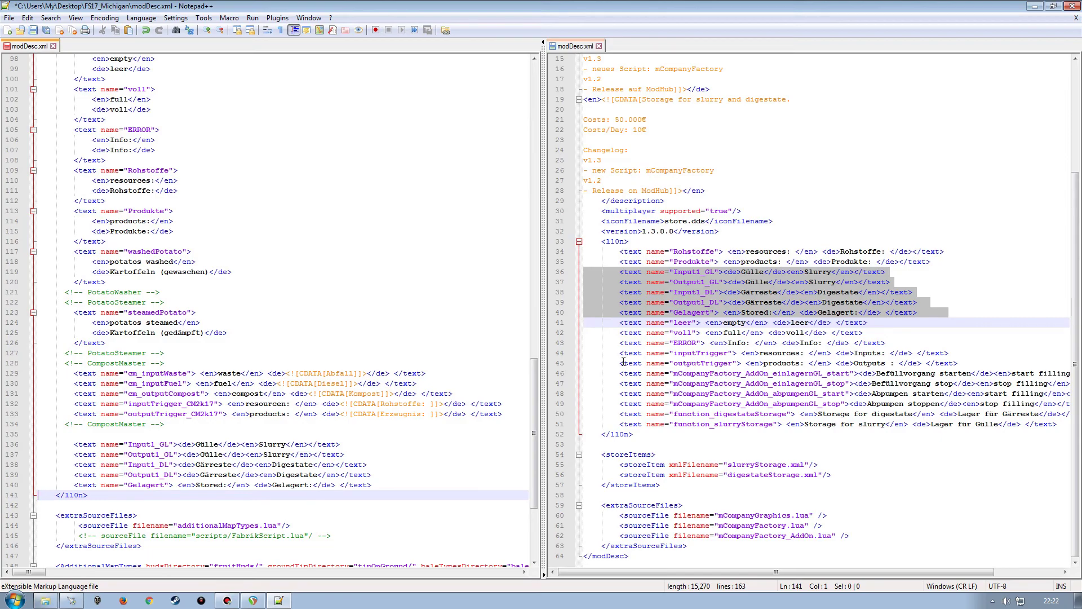
Copy the mod's l10n entries from inputTrigger through mCompanyFactory_AddOn_abpumpenGL_stop to below the Gelagert entry in the map's modDesc.xml.
{"action": "left_click", "coordinate": [558, 354]}
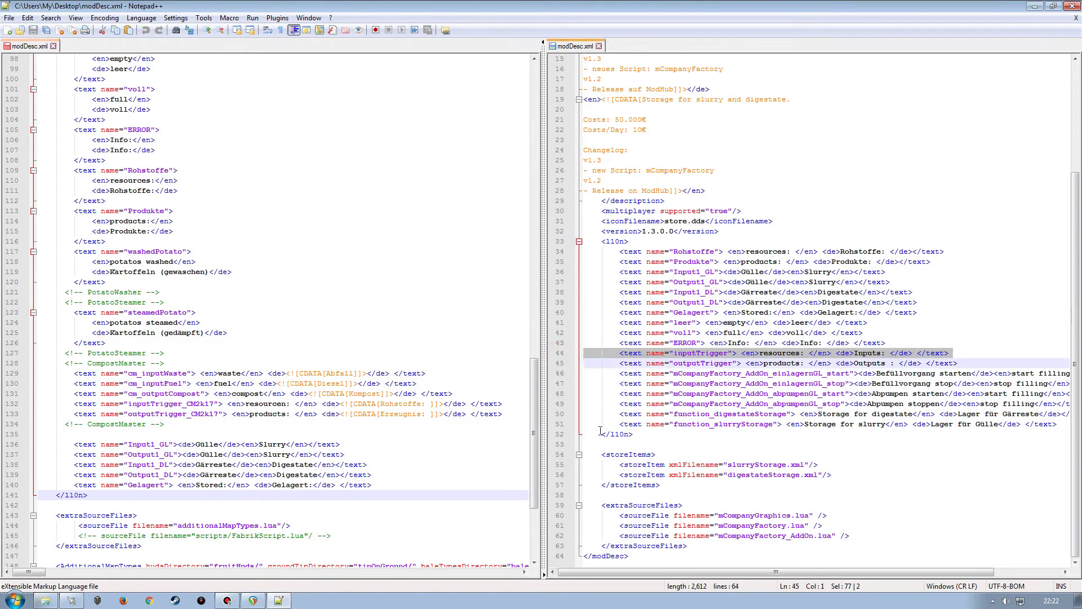
{"action": "left_click", "coordinate": [558, 406], "text": "shift"}
{"action": "key", "text": "ctrl+c"}
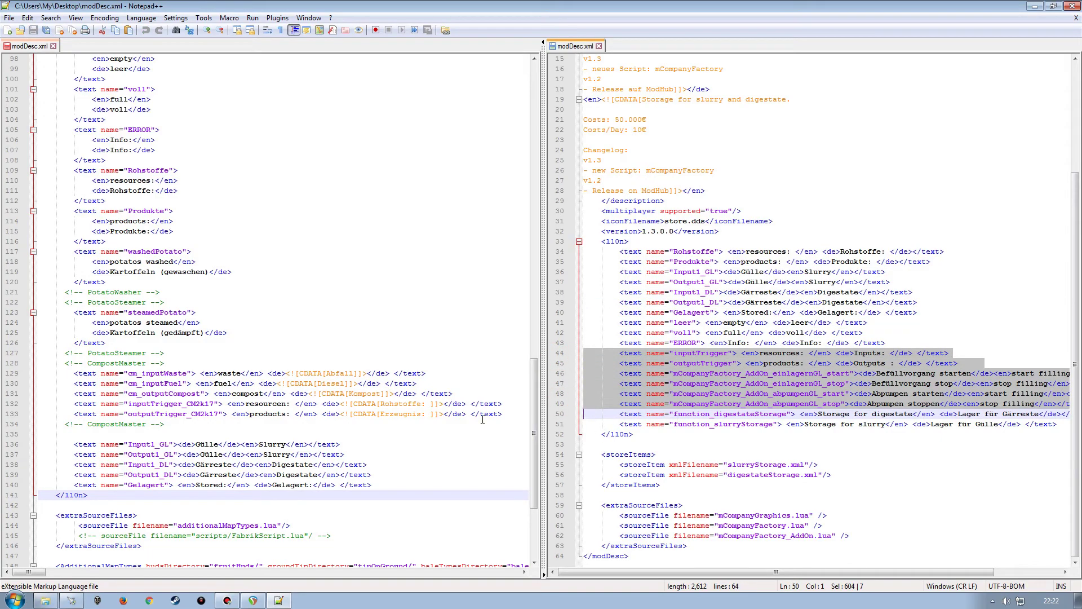
{"action": "left_click", "coordinate": [375, 486]}
{"action": "key", "text": "Return"}
{"action": "key", "text": "Delete"}
{"action": "key", "text": "ctrl+v"}
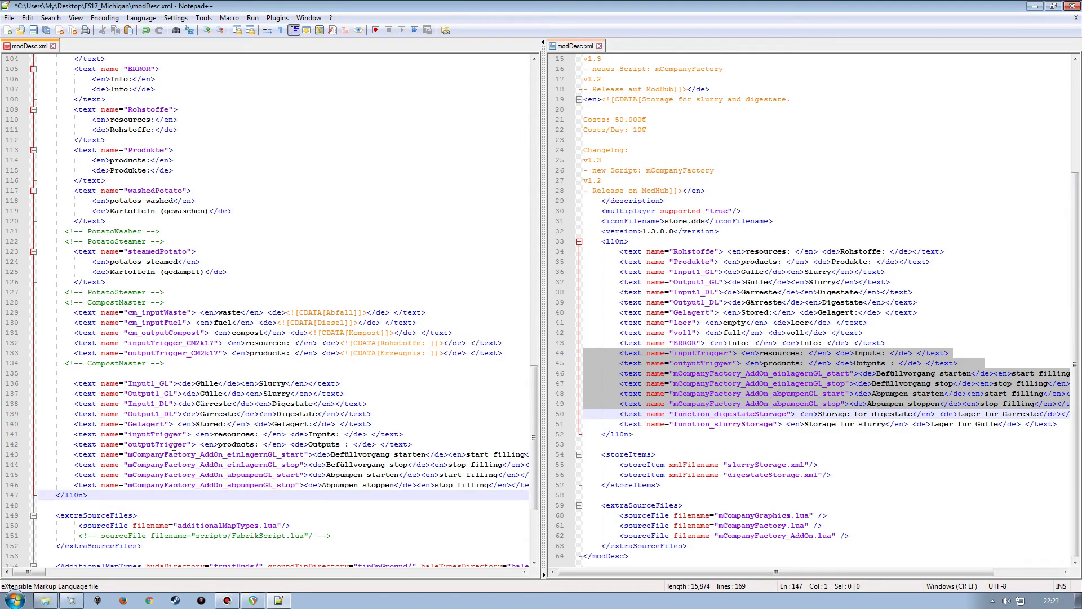
Review the map's l10n section, comparing its existing text entries with the newly added slurry and digestate entries.
{"action": "scroll", "coordinate": [146, 405], "scroll_direction": "up", "scroll_amount": 7}
{"action": "scroll", "coordinate": [130, 375], "scroll_direction": "up", "scroll_amount": 16}
{"action": "scroll", "coordinate": [130, 374], "scroll_direction": "up", "scroll_amount": 9}
{"action": "scroll", "coordinate": [131, 375], "scroll_direction": "down", "scroll_amount": 19}
{"action": "scroll", "coordinate": [133, 375], "scroll_direction": "down", "scroll_amount": 13}
{"action": "scroll", "coordinate": [148, 445], "scroll_direction": "down", "scroll_amount": 1}
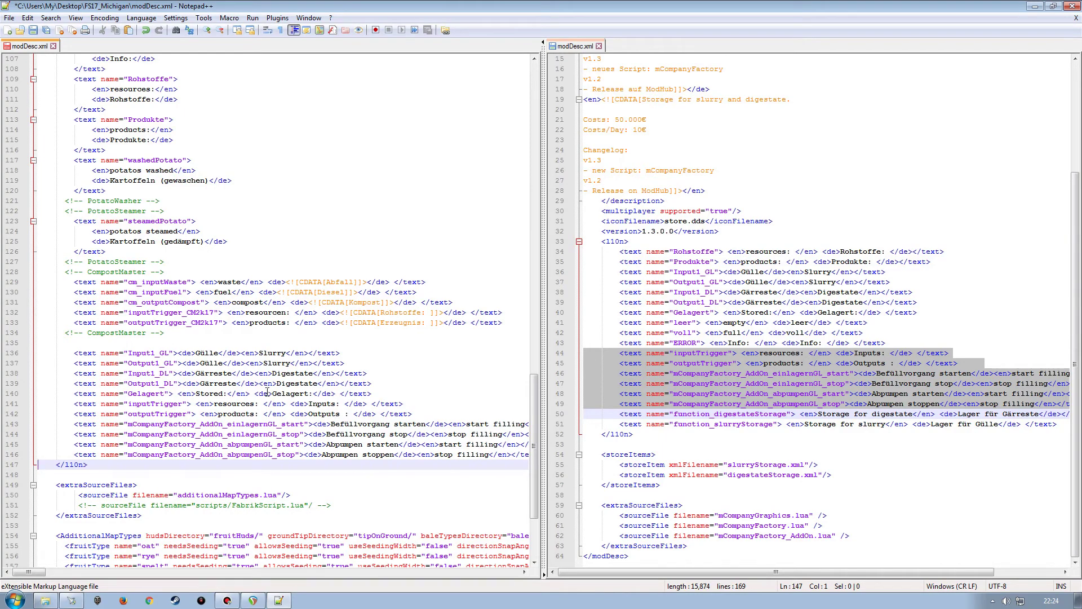
{"action": "left_click_drag", "start_coordinate": [127, 383], "coordinate": [171, 385]}
{"action": "key", "text": "End"}
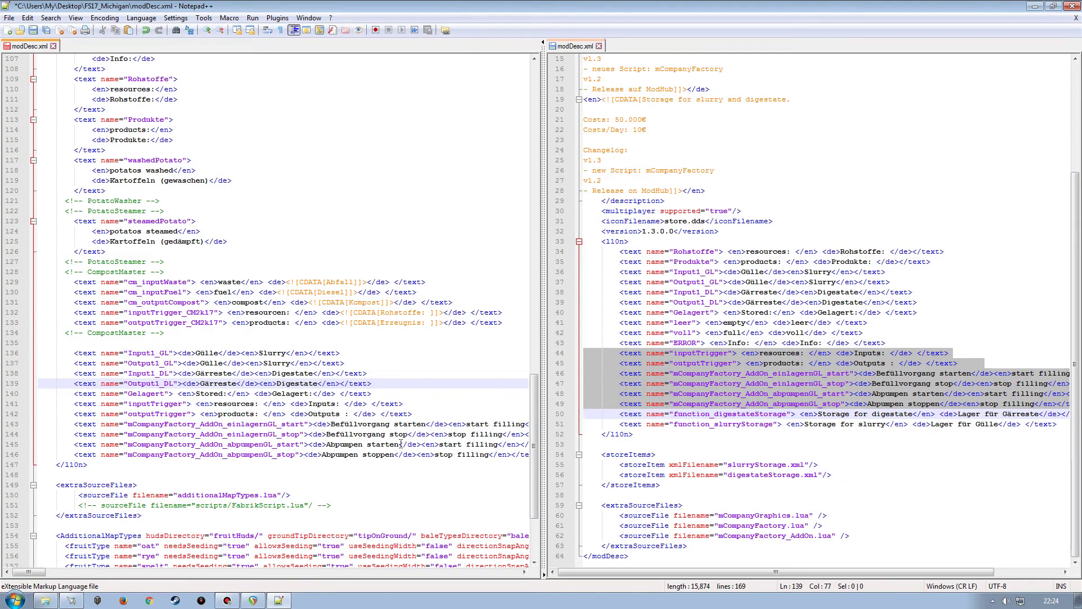
{"action": "scroll", "coordinate": [164, 375], "scroll_direction": "up", "scroll_amount": 4}
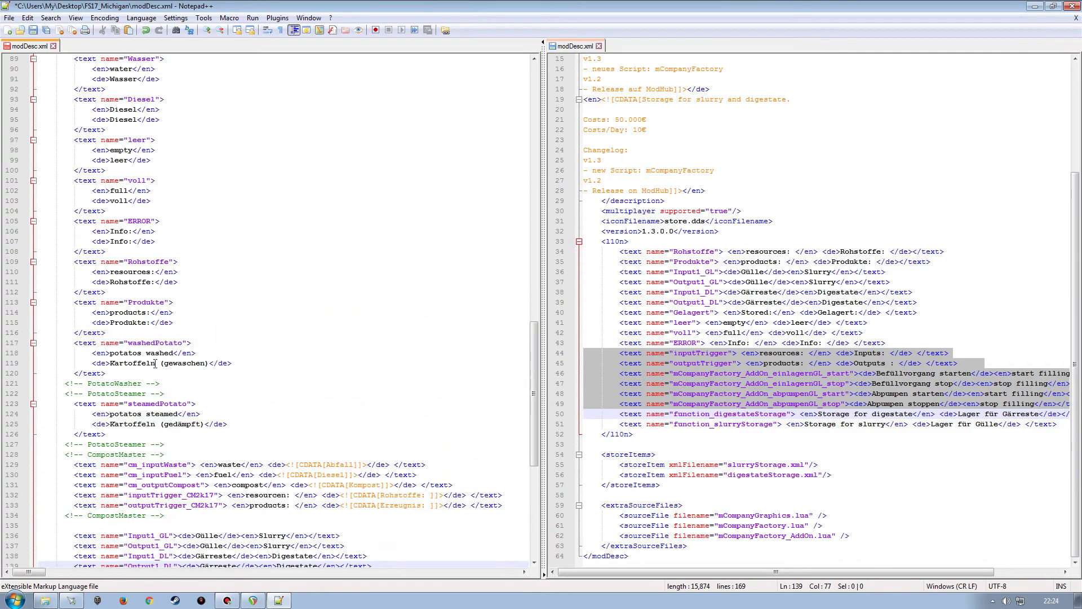
{"action": "scroll", "coordinate": [180, 371], "scroll_direction": "down", "scroll_amount": 5}
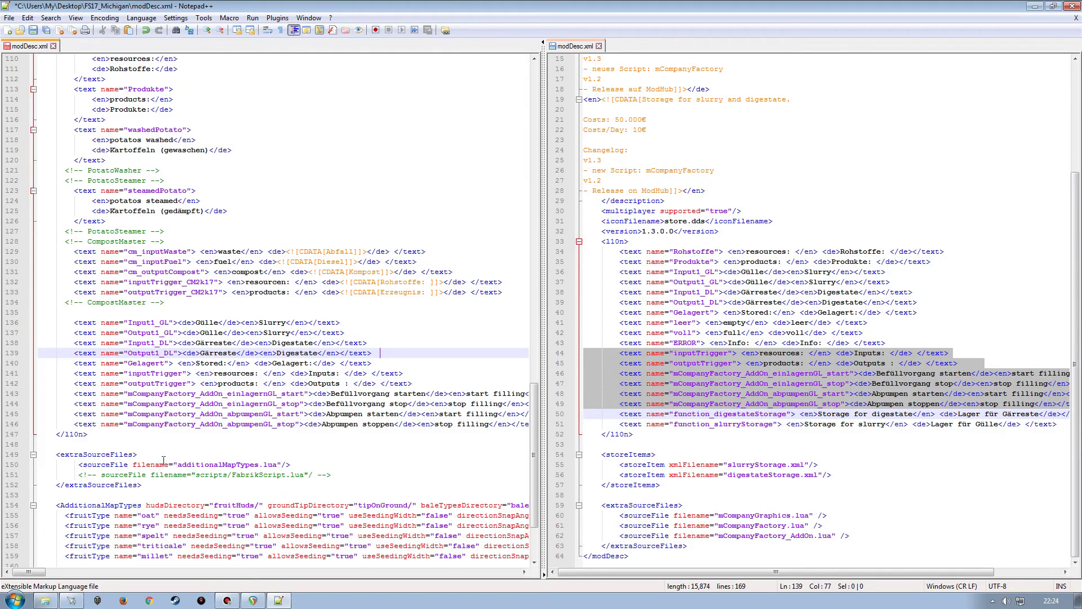
Copy the mCompanyGraphics.lua, mCompanyFactory.lua and mCompanyFactory_AddOn.lua source file lines from the mod to below additionalMapTypes.lua in the map's extraSourceFiles.
{"action": "left_click", "coordinate": [560, 506]}
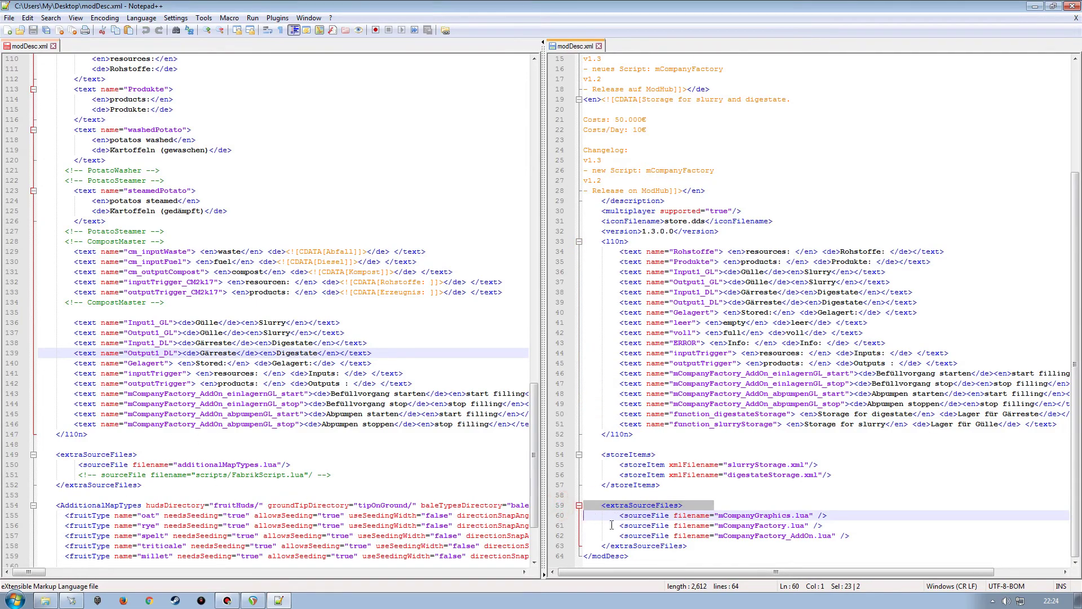
{"action": "left_click", "coordinate": [554, 547], "text": "shift"}
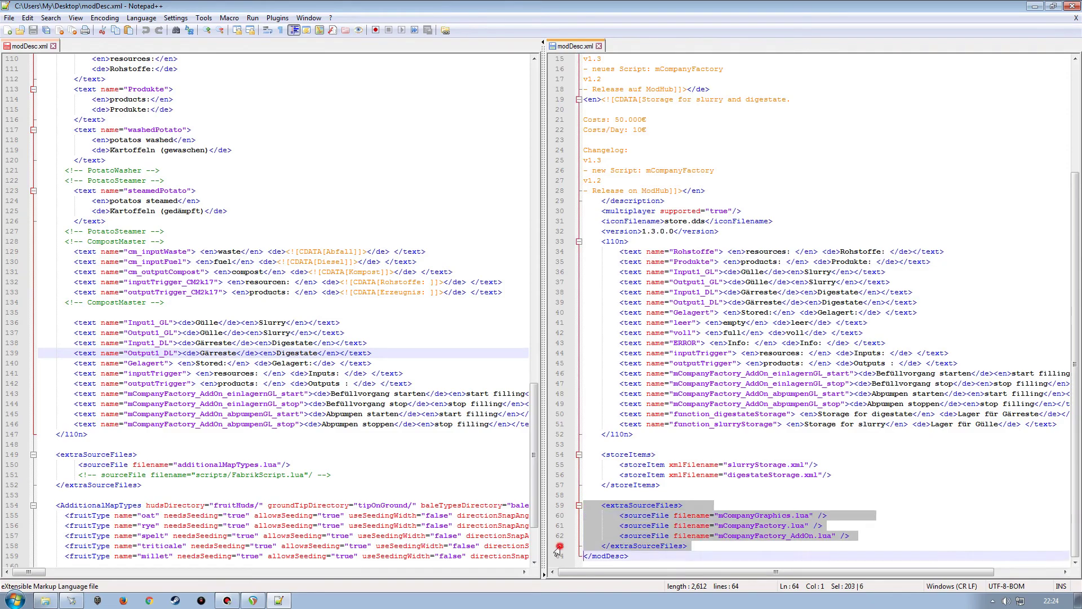
{"action": "left_click", "coordinate": [859, 538]}
{"action": "left_click_drag", "start_coordinate": [557, 516], "coordinate": [557, 540]}
{"action": "key", "text": "ctrl+c"}
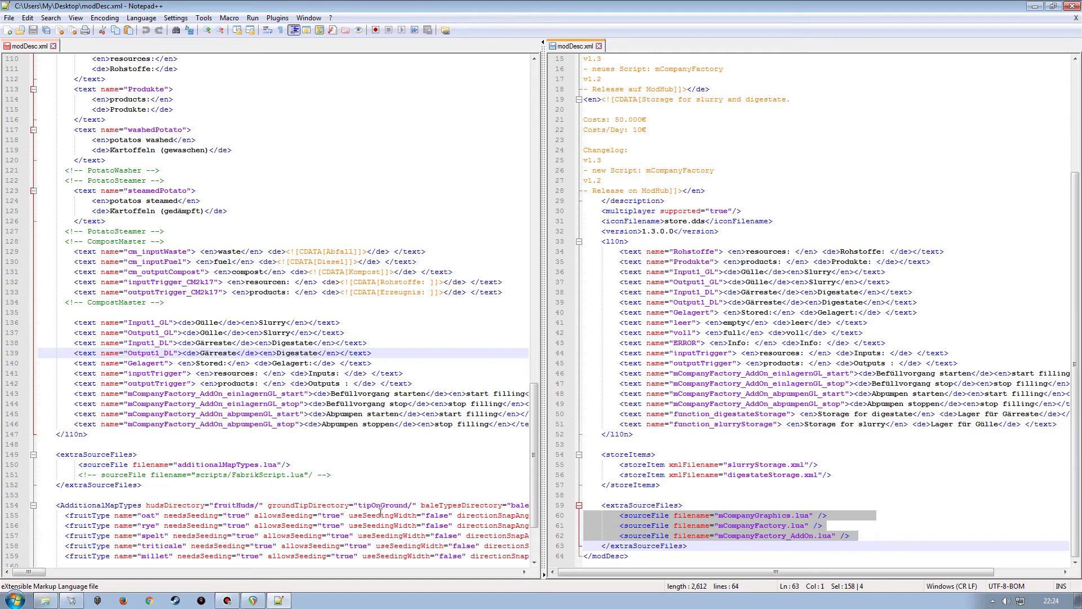
{"action": "left_click", "coordinate": [291, 464]}
{"action": "key", "text": "Return"}
{"action": "left_click", "coordinate": [10, 476]}
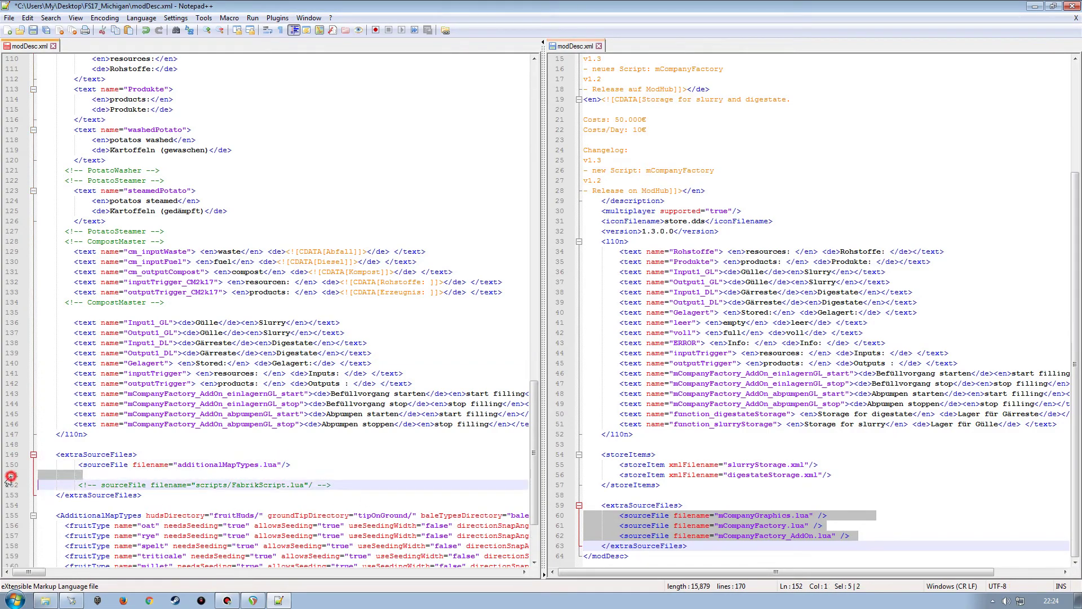
{"action": "key", "text": "ctrl+v"}
{"action": "scroll", "coordinate": [534, 498], "scroll_direction": "down", "scroll_amount": 3}
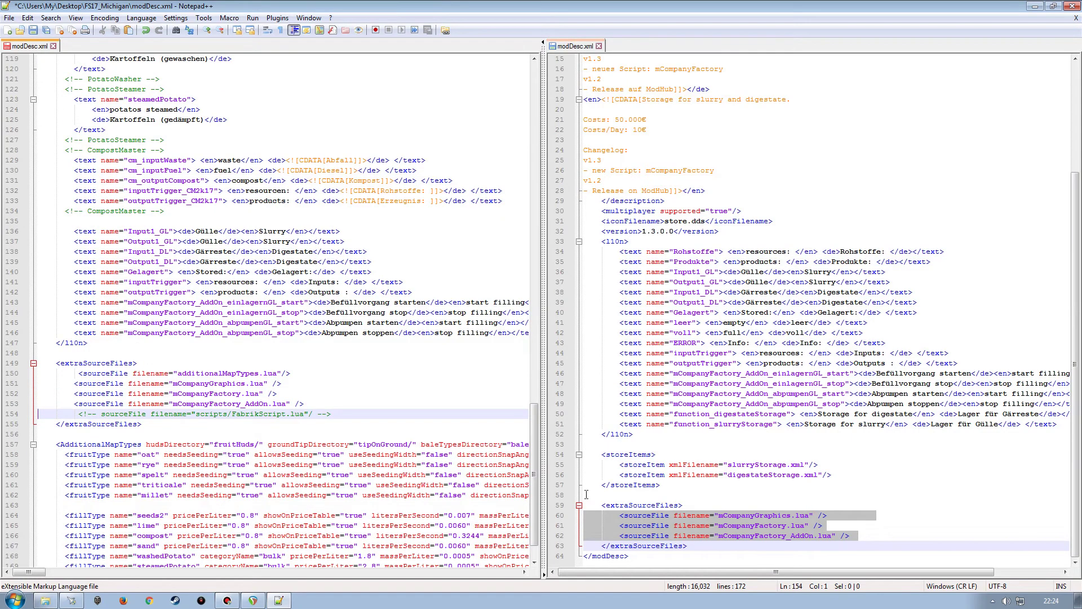
Close the slurry mod's modDesc.xml and check the scripts folder inside FS17_Michigan in Windows Explorer.
{"action": "scroll", "coordinate": [718, 434], "scroll_direction": "up", "scroll_amount": 5}
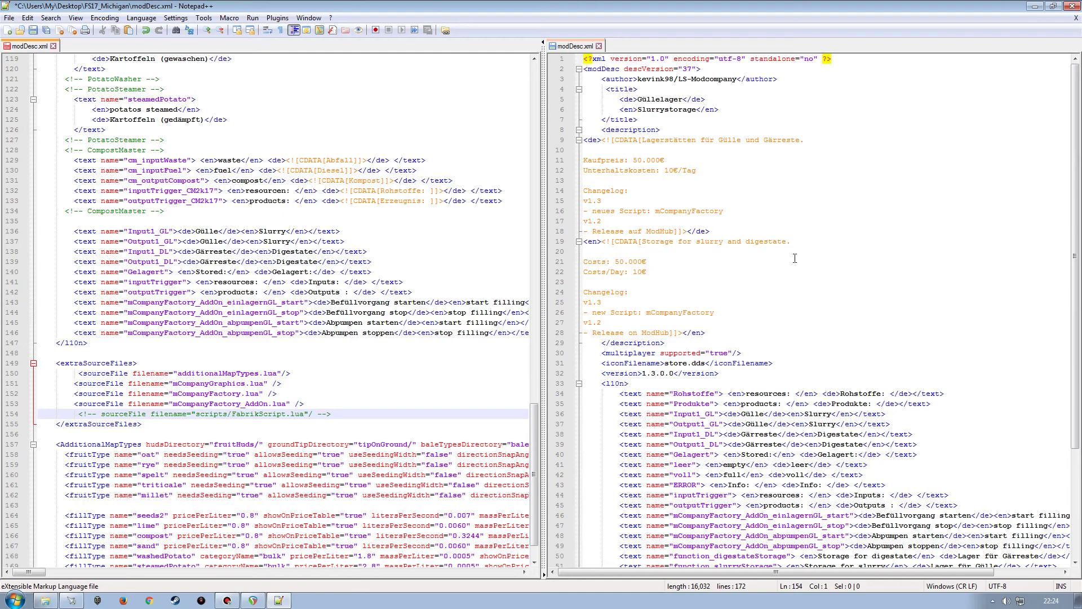
{"action": "left_click", "coordinate": [599, 45]}
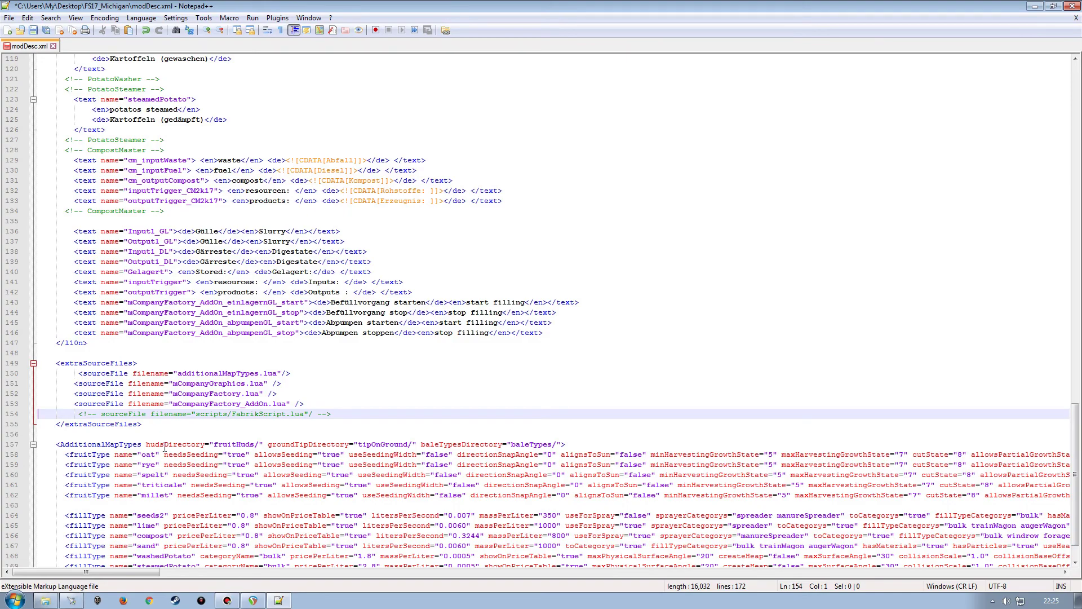
{"action": "left_click", "coordinate": [45, 601]}
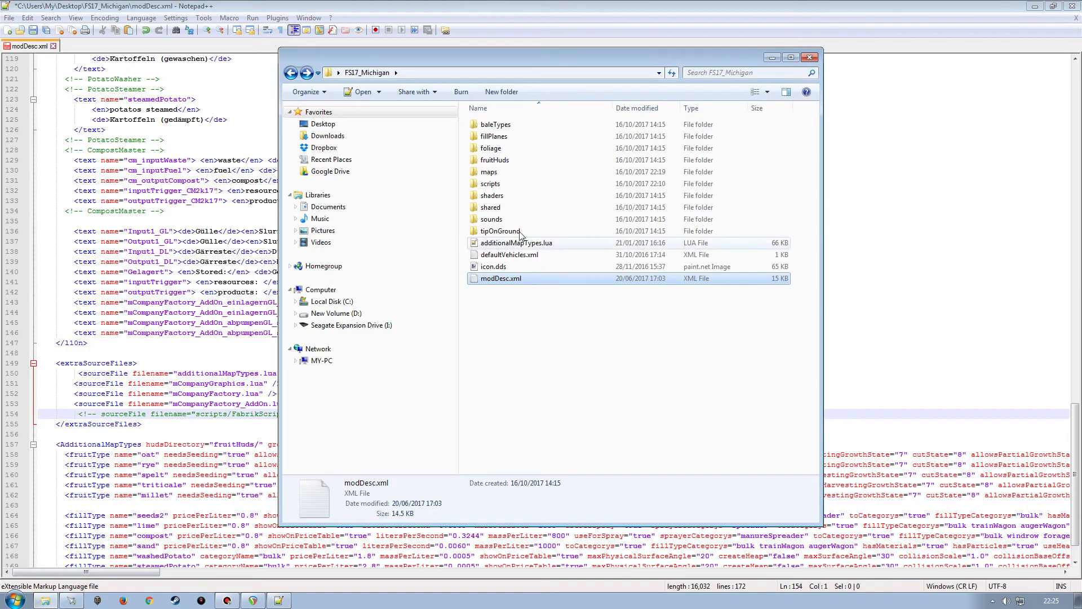
{"action": "left_click", "coordinate": [492, 184]}
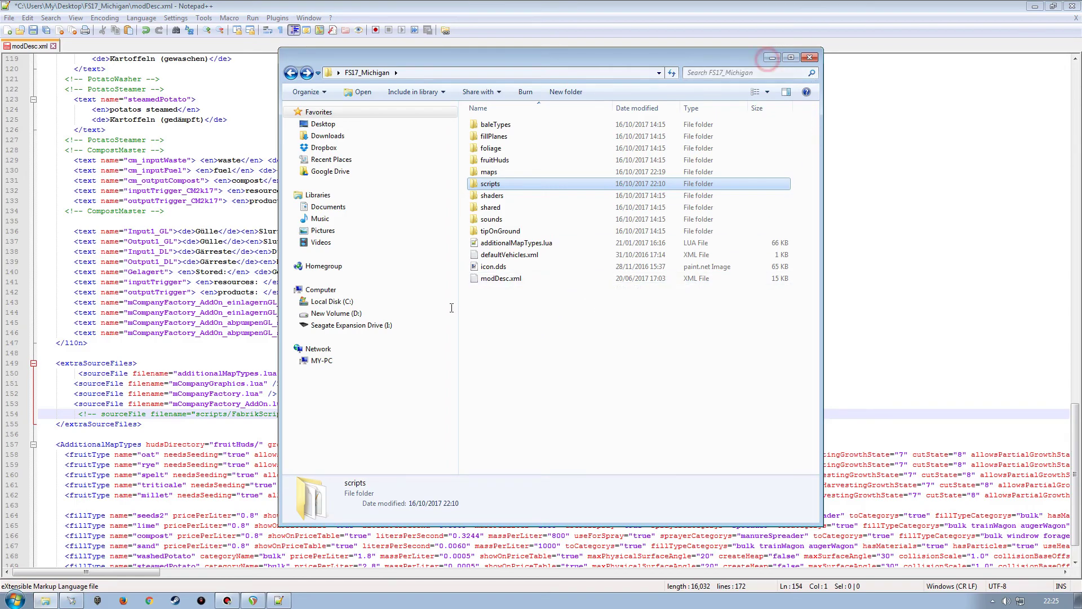
{"action": "left_click", "coordinate": [771, 58]}
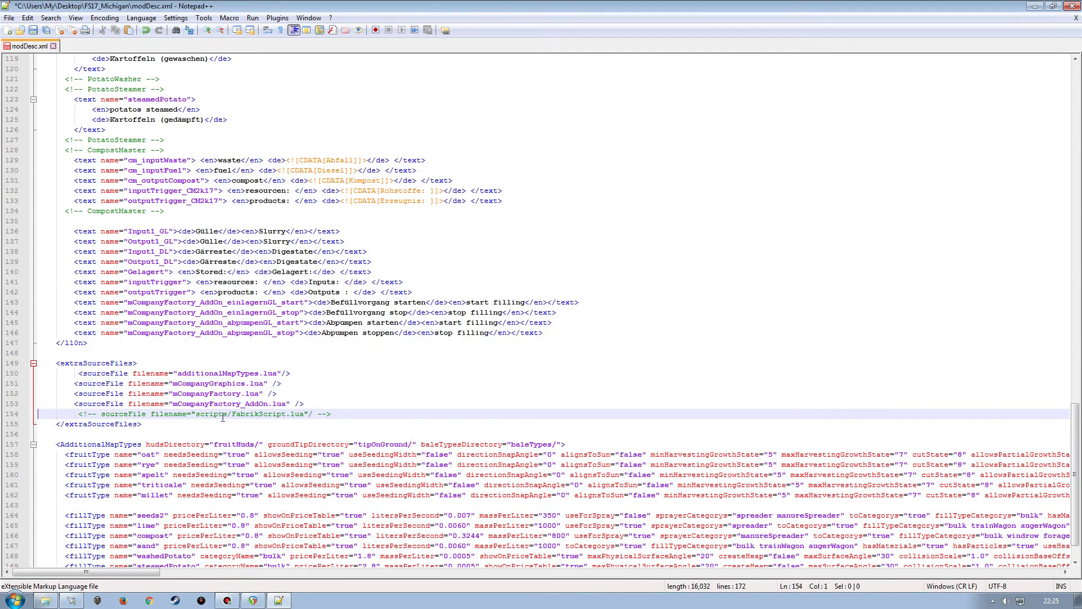
Prefix the additionalMapTypes, mCompanyGraphics, mCompanyFactory and mCompanyFactory_AddOn source filenames in extraSourceFiles with scripts/ and save modDesc.xml.
{"action": "left_click_drag", "start_coordinate": [228, 414], "coordinate": [196, 414]}
{"action": "key", "text": "ctrl+c"}
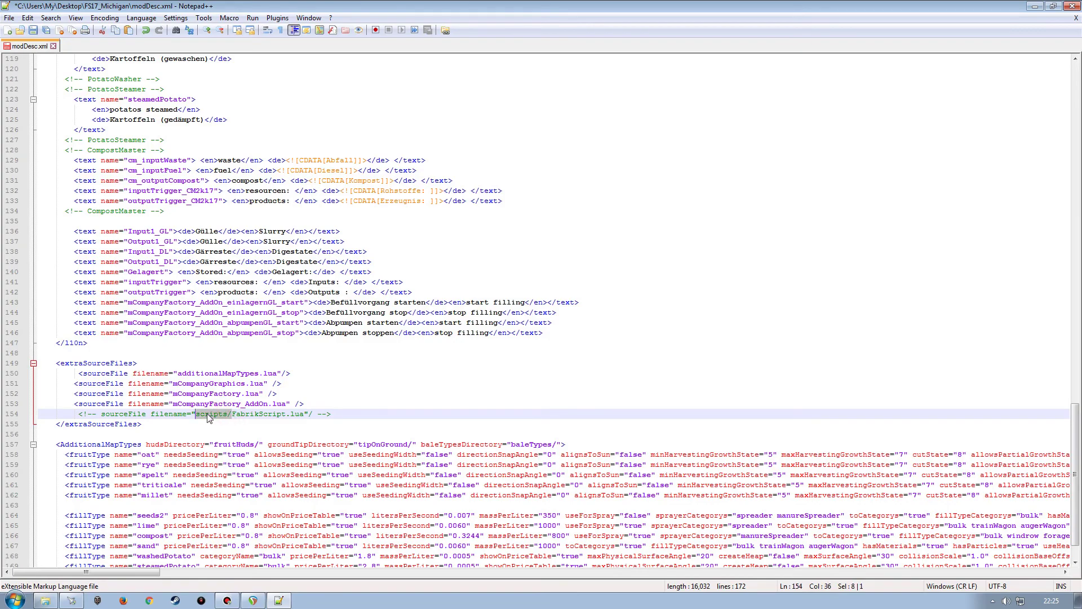
{"action": "left_click", "coordinate": [178, 373]}
{"action": "key", "text": "ctrl+v"}
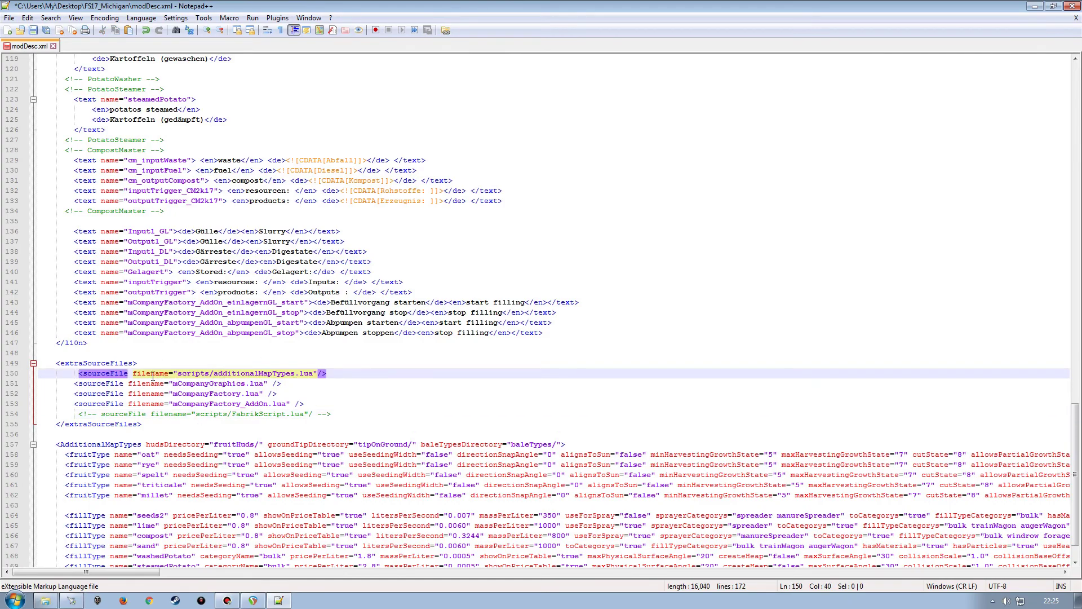
{"action": "left_click", "coordinate": [172, 383]}
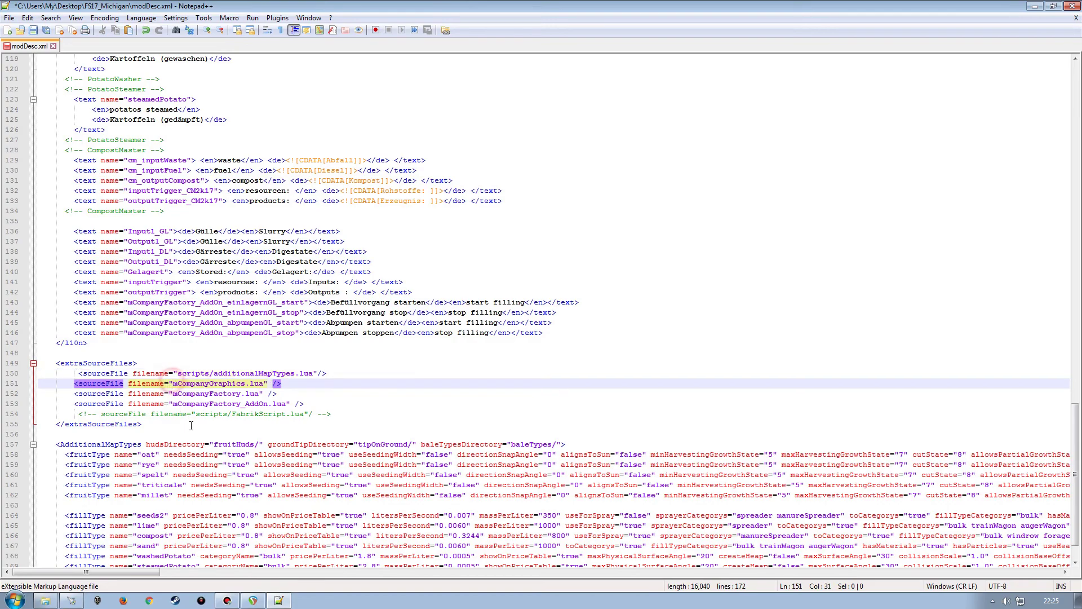
{"action": "key", "text": "ctrl+v"}
{"action": "left_click", "coordinate": [172, 393]}
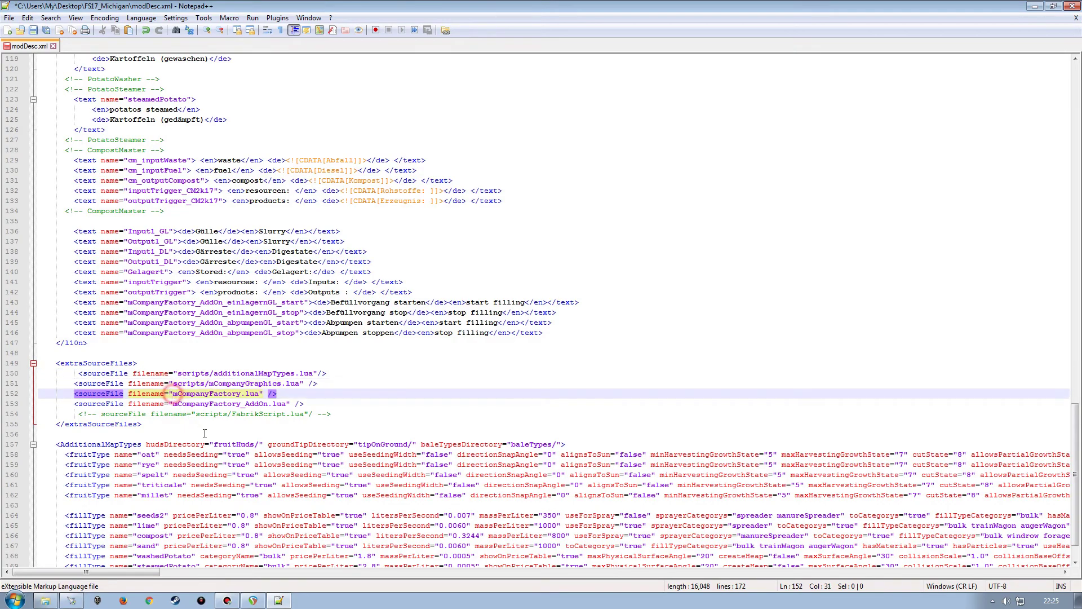
{"action": "key", "text": "ctrl+v"}
{"action": "left_click", "coordinate": [172, 404]}
{"action": "key", "text": "ctrl+v"}
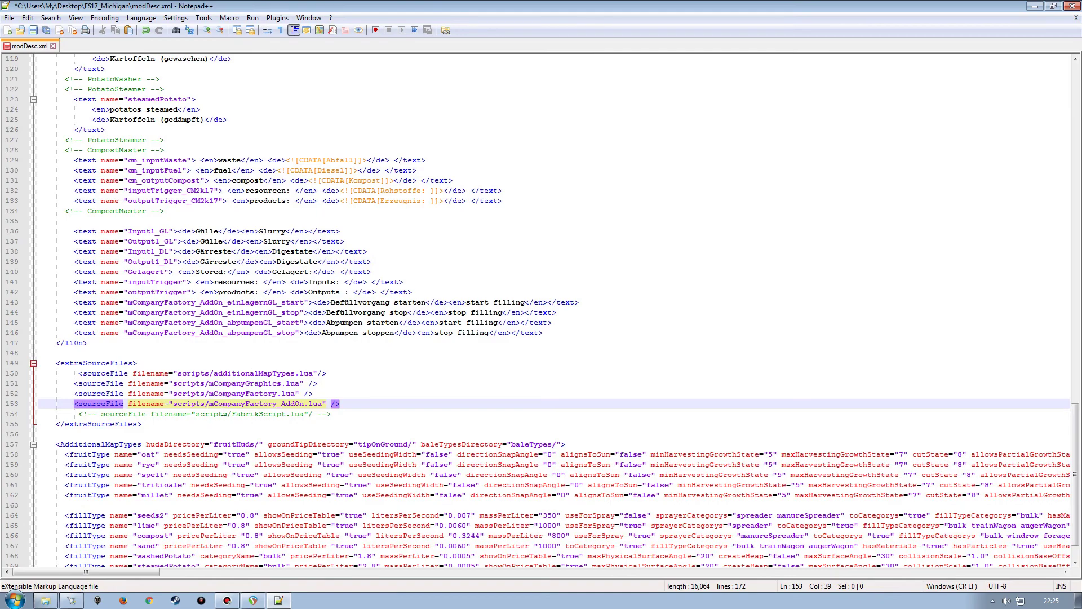
{"action": "key", "text": "ctrl+s"}
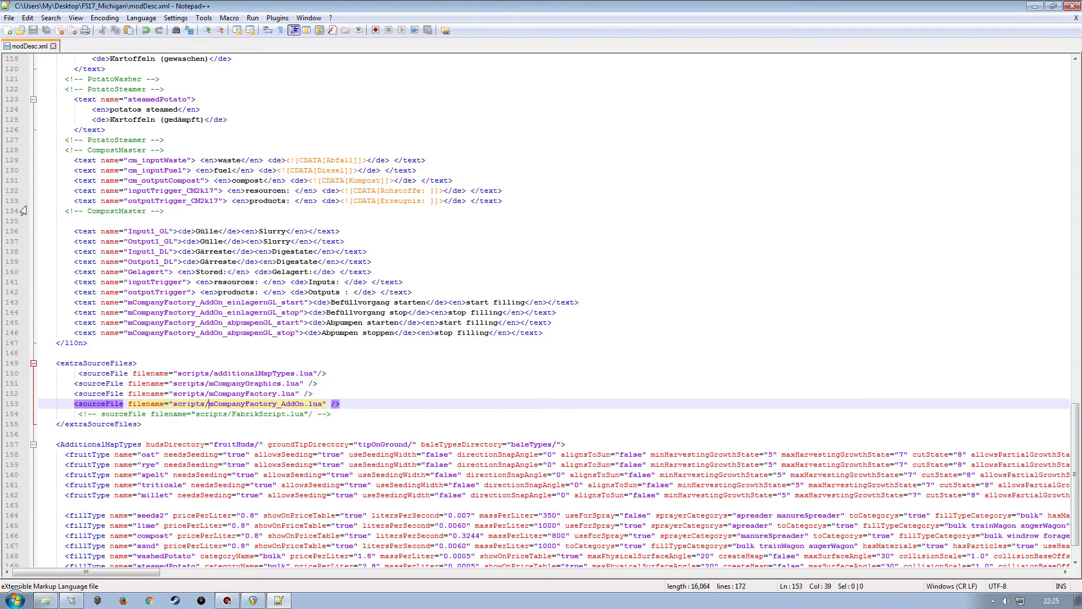
Look over the l10n entries above the extraSourceFiles section in the map's modDesc.xml and close the editor.
{"action": "scroll", "coordinate": [157, 323], "scroll_direction": "up", "scroll_amount": 3}
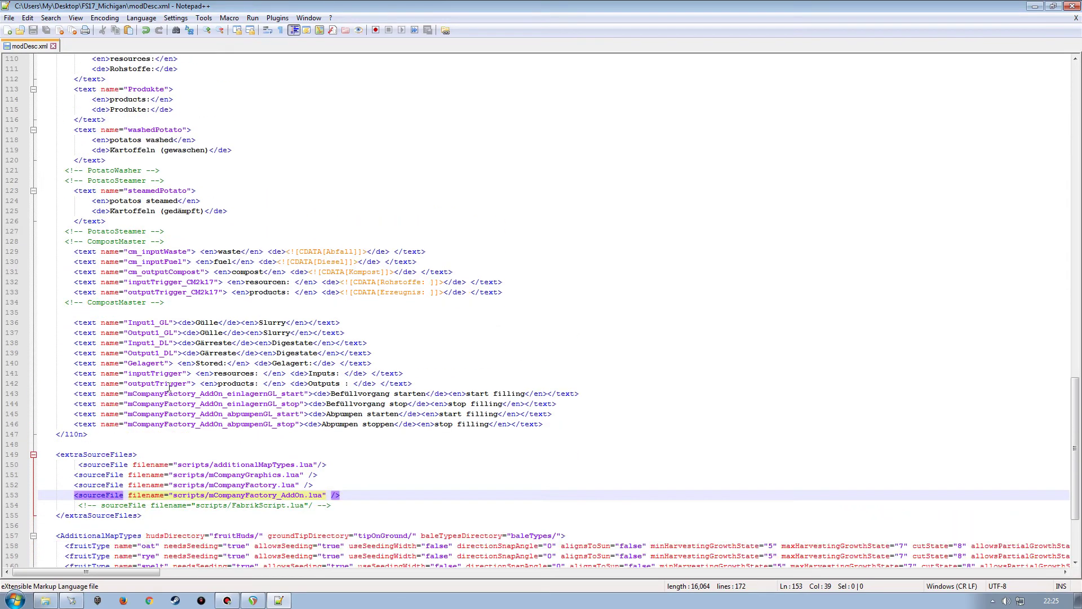
{"action": "scroll", "coordinate": [198, 365], "scroll_direction": "up", "scroll_amount": 8}
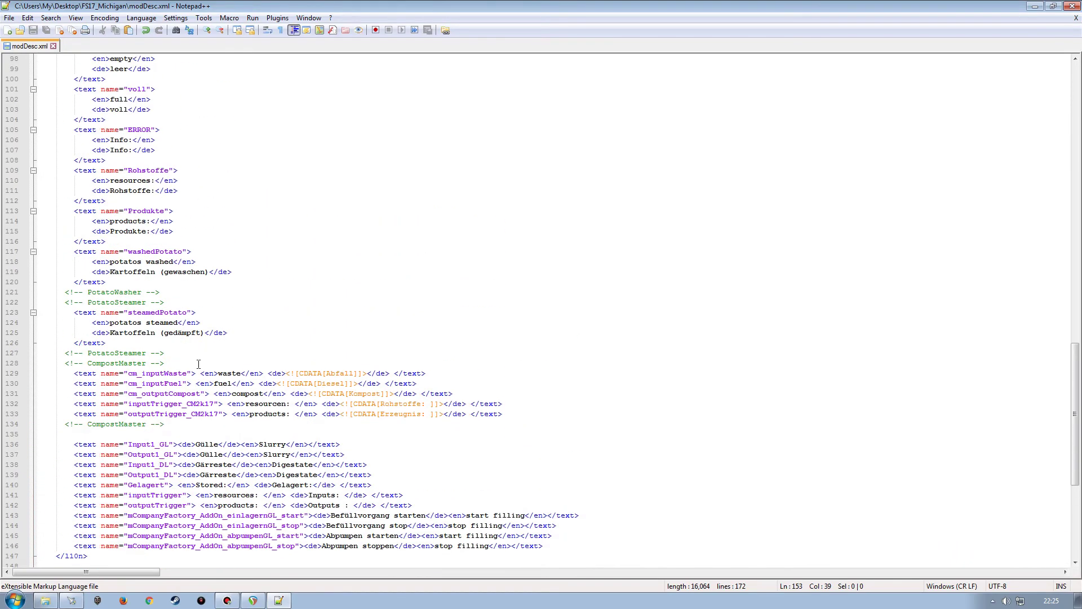
{"action": "scroll", "coordinate": [199, 364], "scroll_direction": "down", "scroll_amount": 6}
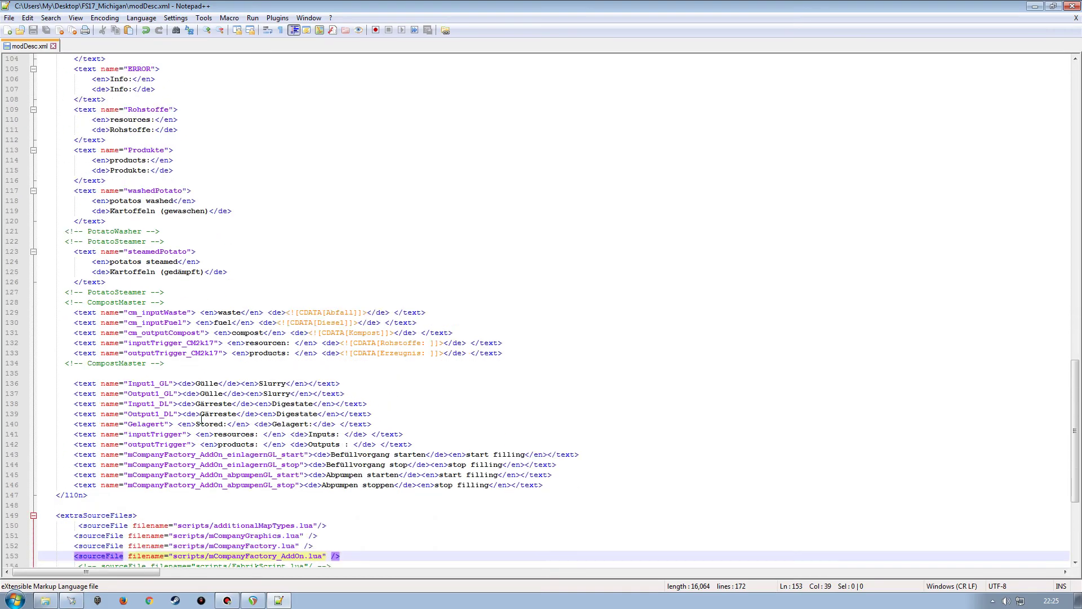
{"action": "left_click", "coordinate": [1072, 6]}
Switch to Windows Explorer and check the script files in FS17_Michigan's scripts folder and the additionalMapTypes.lua location in the map's root folder.
{"action": "left_click", "coordinate": [43, 601]}
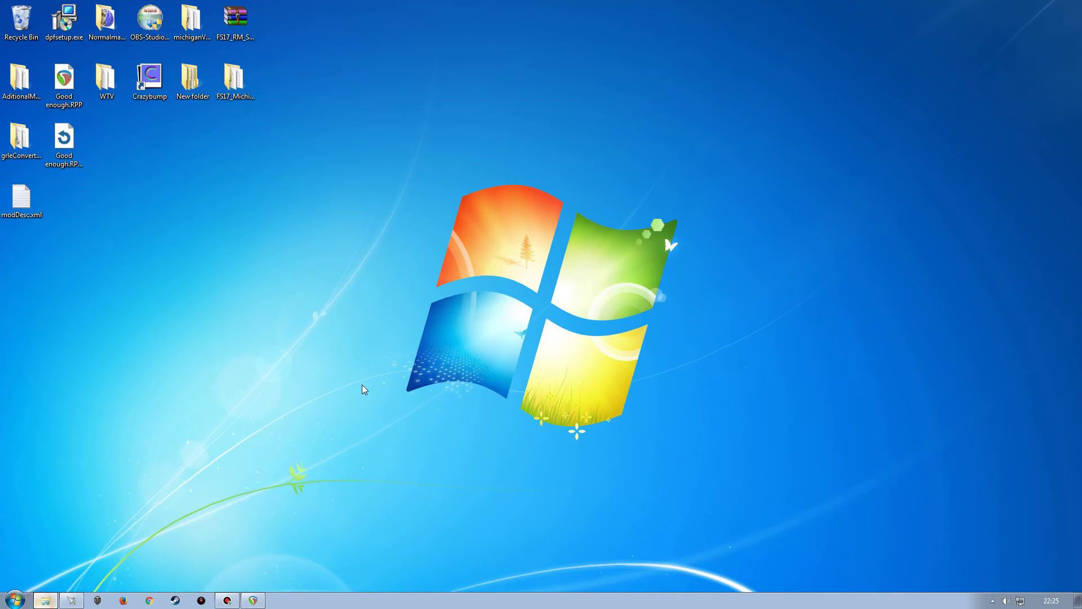
{"action": "left_click_drag", "start_coordinate": [604, 63], "coordinate": [504, 67]}
{"action": "left_click", "coordinate": [459, 326]}
{"action": "left_click", "coordinate": [391, 189]}
{"action": "double_click", "coordinate": [391, 189]}
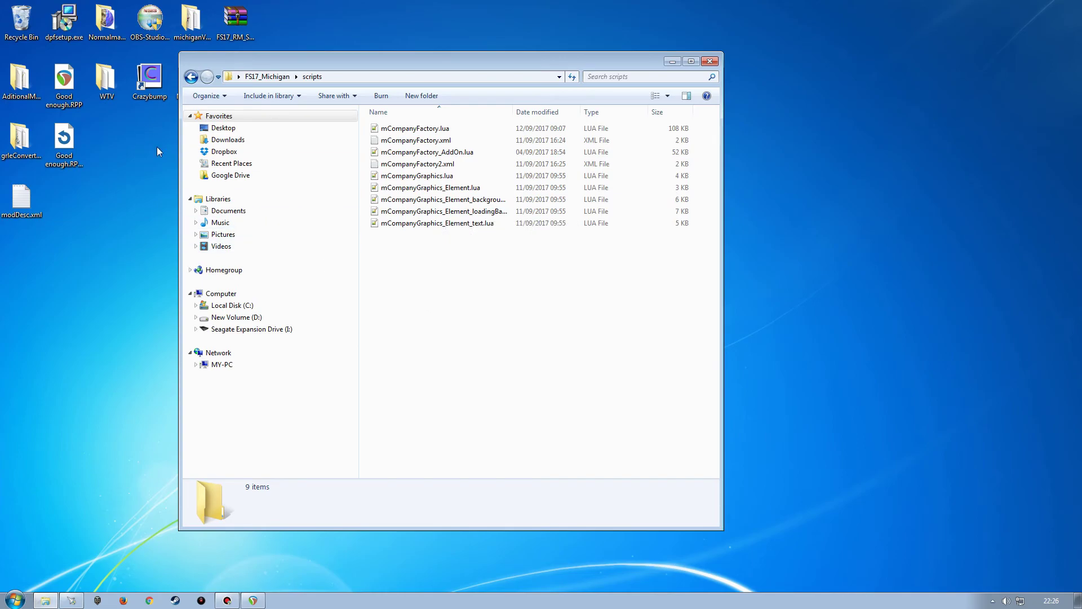
{"action": "left_click_drag", "start_coordinate": [295, 63], "coordinate": [390, 81]}
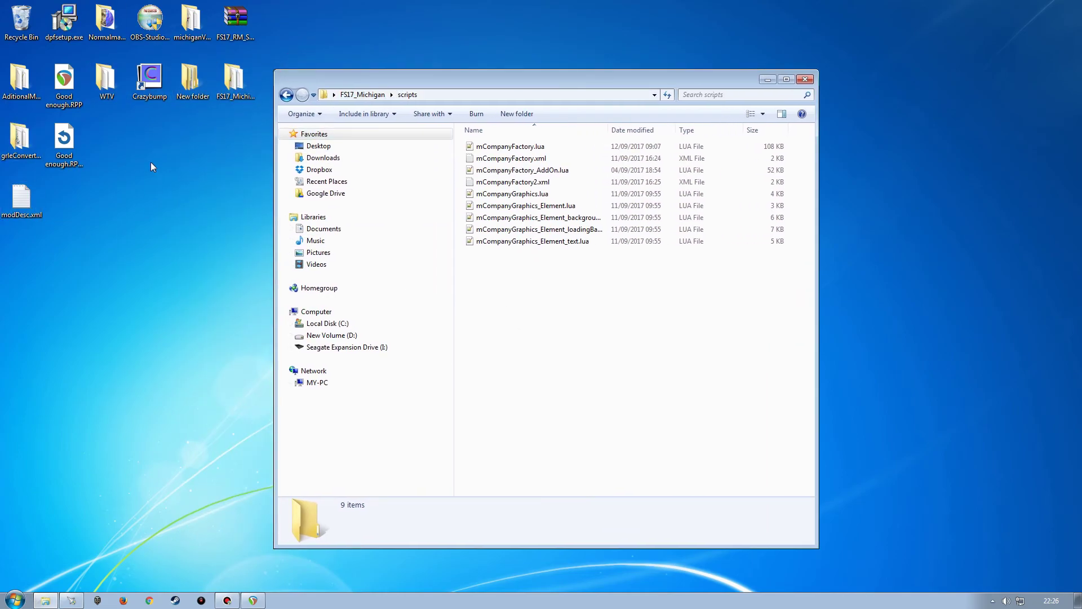
{"action": "left_click_drag", "start_coordinate": [502, 79], "coordinate": [470, 79]}
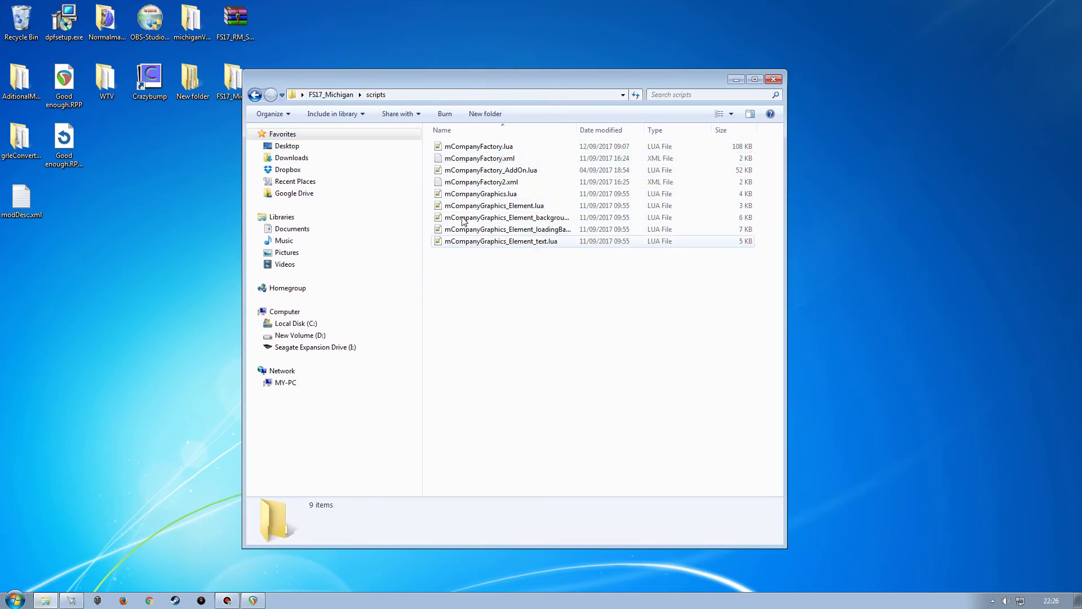
{"action": "left_click", "coordinate": [329, 95]}
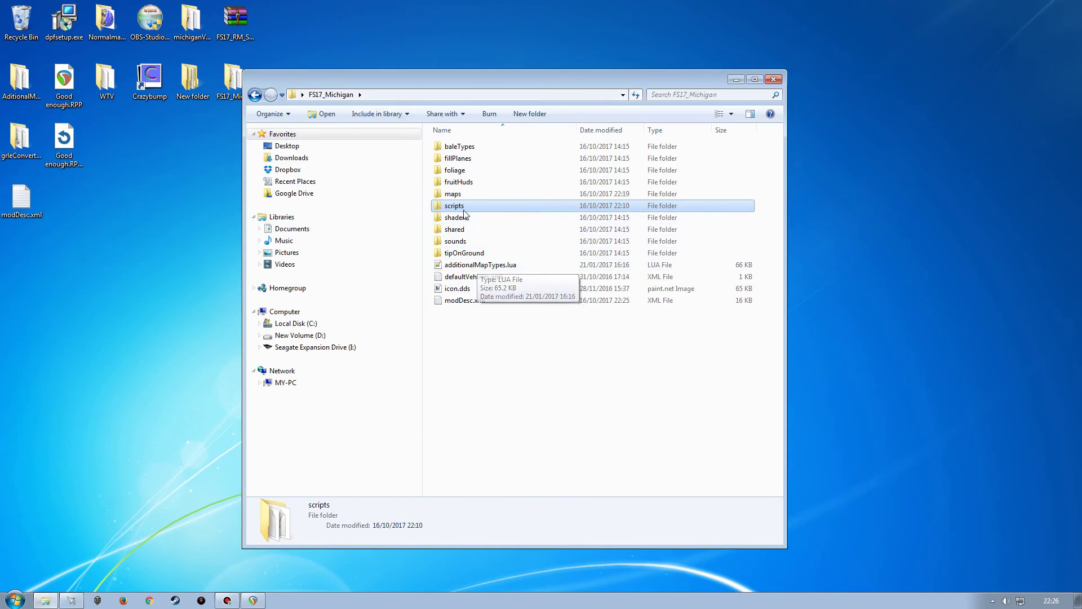
{"action": "double_click", "coordinate": [454, 208]}
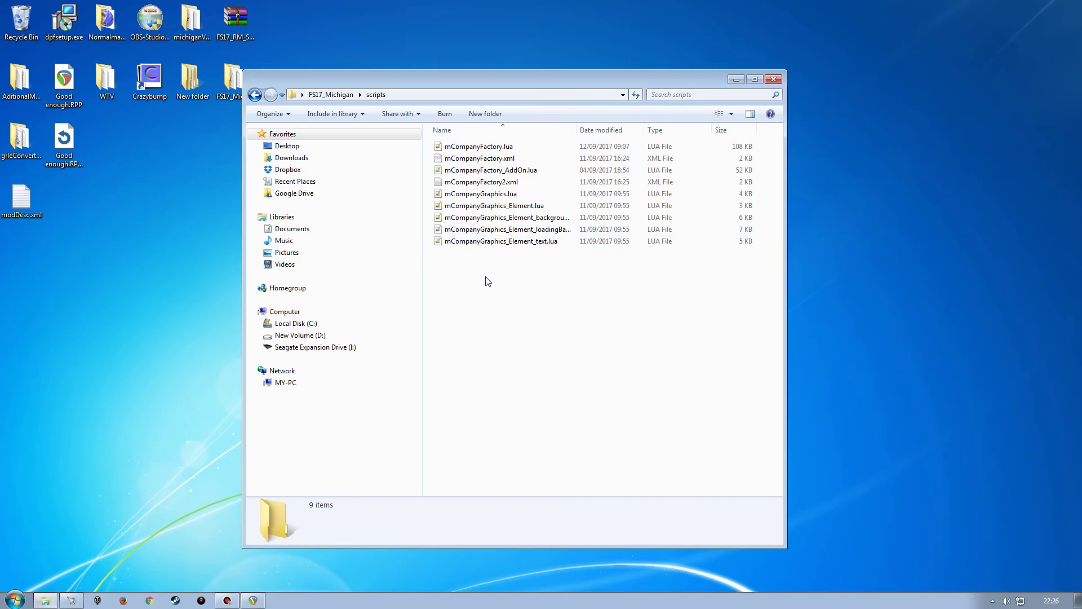
Open mCompanyFactory.lua from the scripts folder, look through its opening code for file references and close it.
{"action": "left_click", "coordinate": [488, 147]}
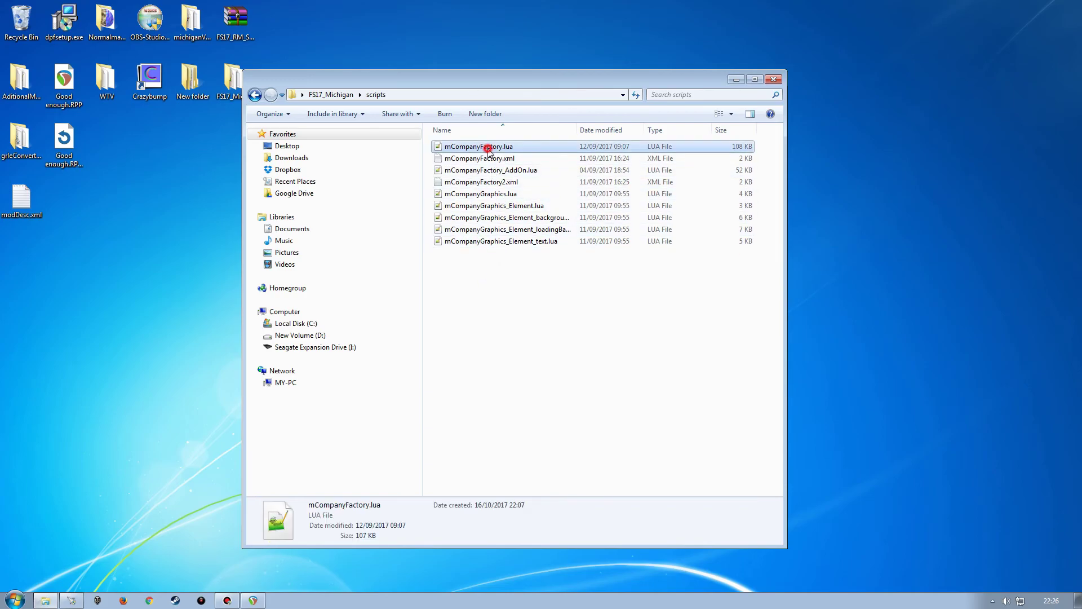
{"action": "double_click", "coordinate": [488, 147]}
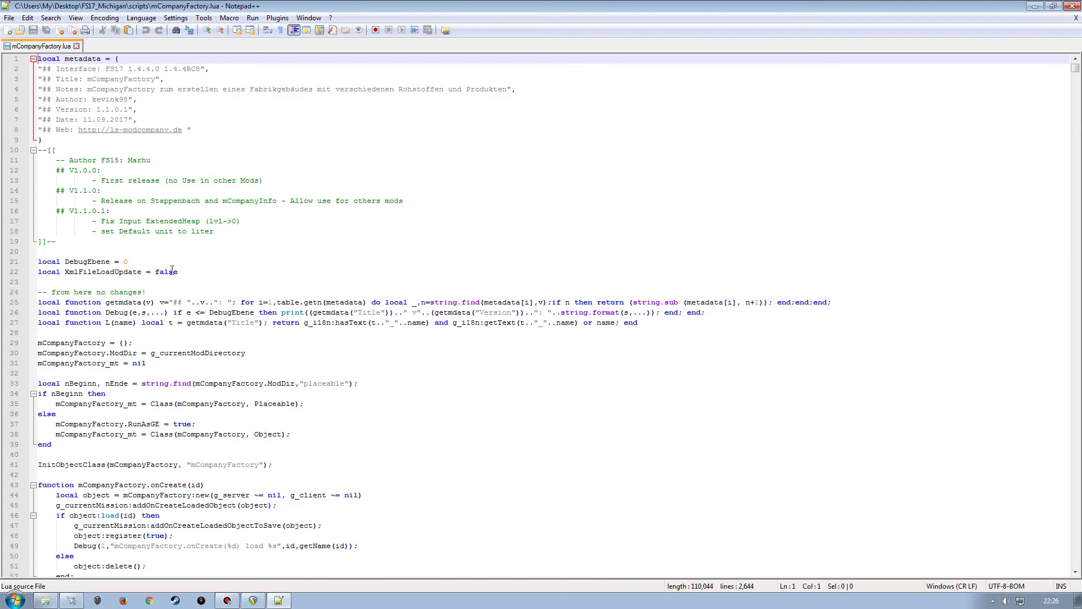
{"action": "scroll", "coordinate": [281, 345], "scroll_direction": "down", "scroll_amount": 3}
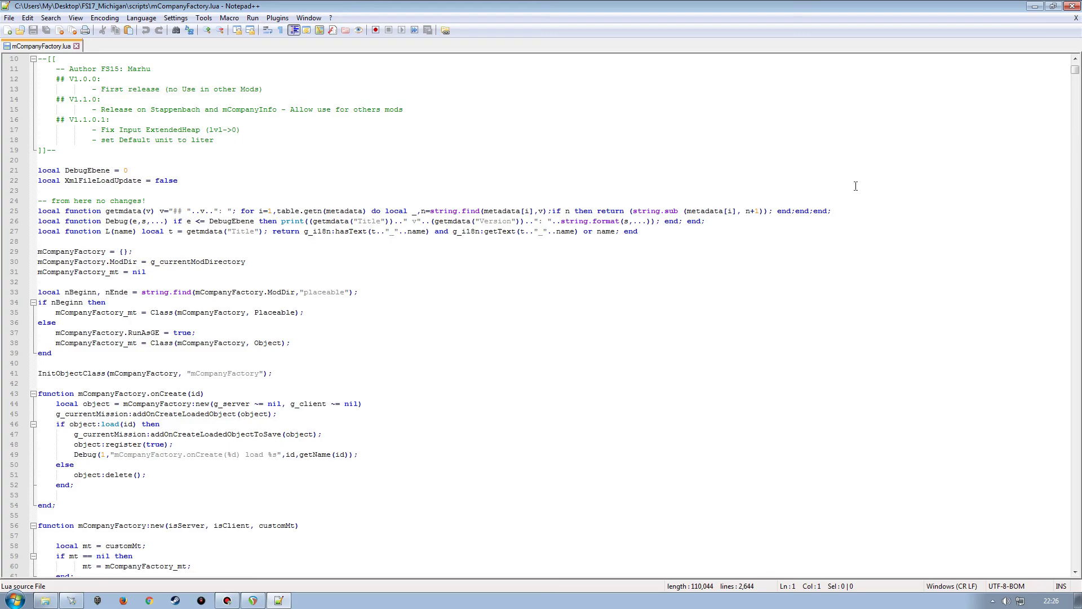
{"action": "left_click", "coordinate": [1076, 17]}
{"action": "left_click", "coordinate": [1072, 5]}
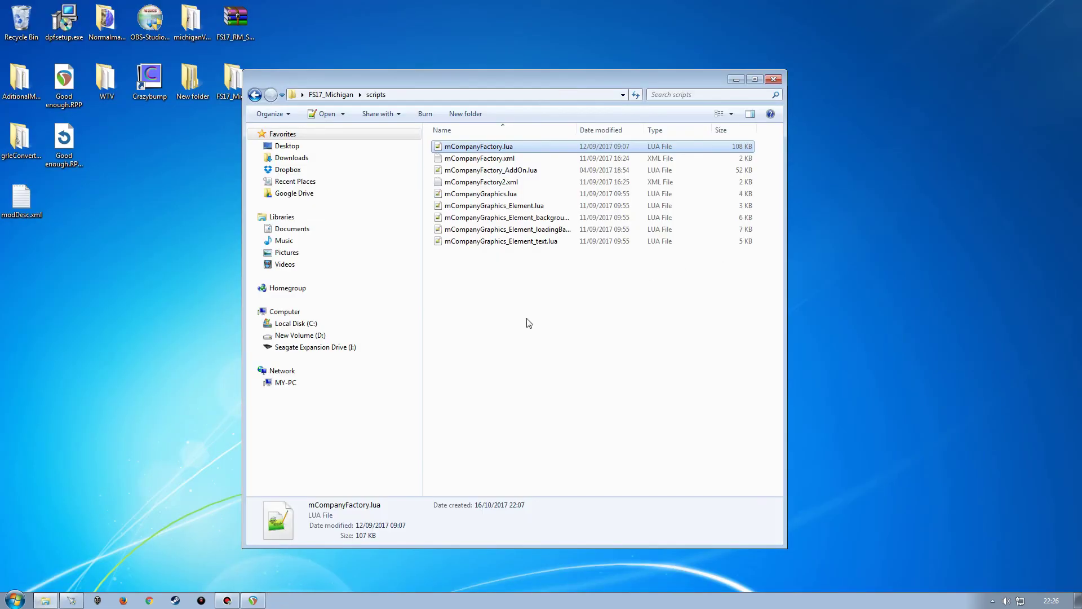
Open mCompanyFactory.xml from the scripts folder, read its mCompanyGraphics elements and close it.
{"action": "left_click", "coordinate": [505, 315]}
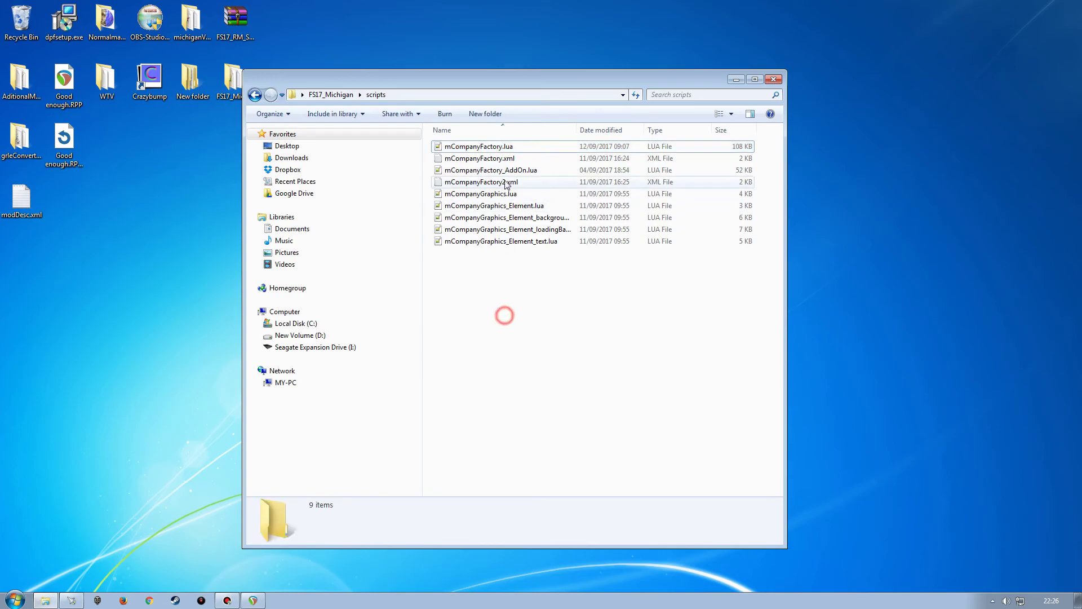
{"action": "double_click", "coordinate": [467, 161]}
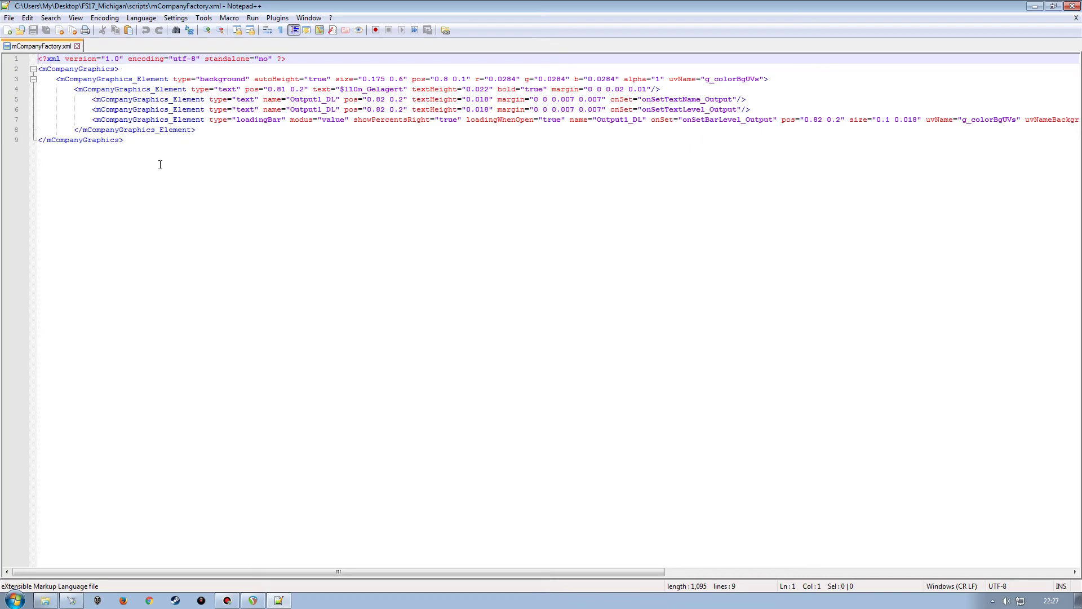
{"action": "left_click", "coordinate": [1076, 18]}
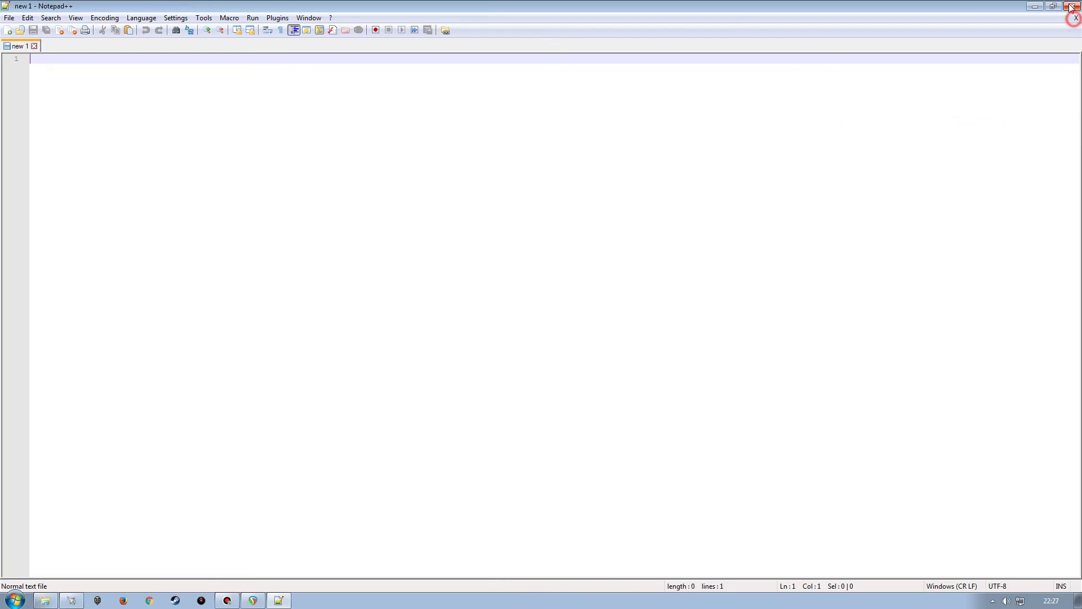
{"action": "left_click", "coordinate": [1072, 5]}
{"action": "left_click", "coordinate": [472, 284]}
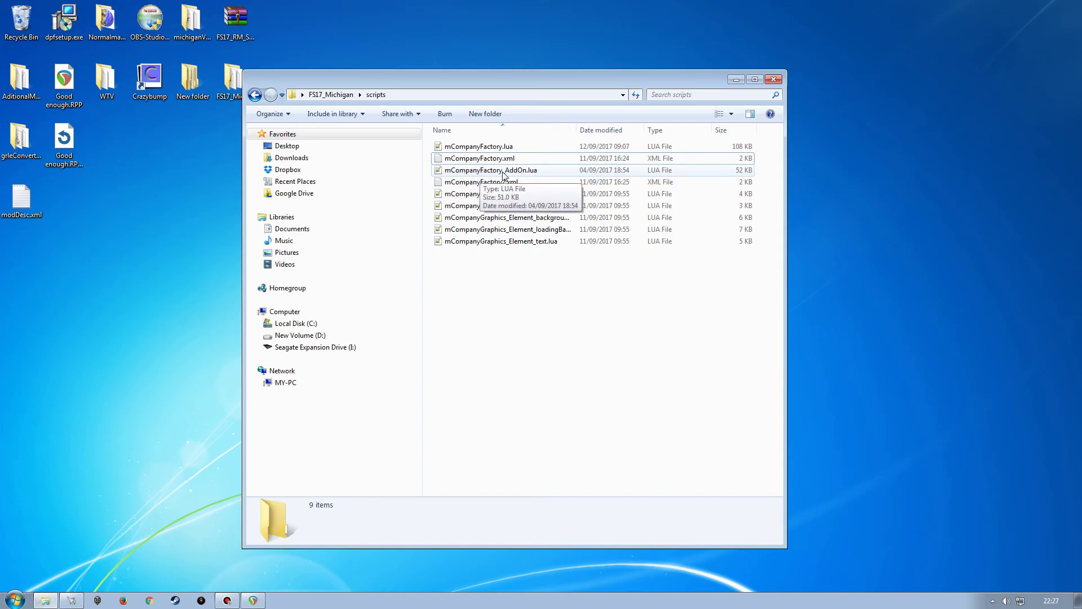
Open mCompanyFactory_AddOn.lua, look through its header and first trigger functions and close it.
{"action": "double_click", "coordinate": [499, 170]}
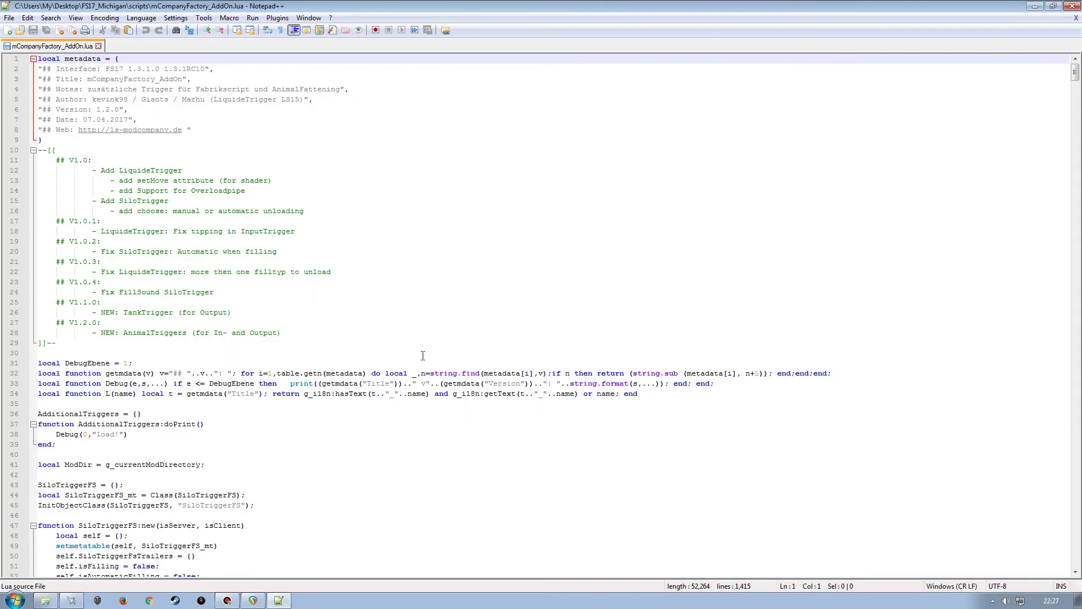
{"action": "scroll", "coordinate": [316, 401], "scroll_direction": "down", "scroll_amount": 5}
{"action": "scroll", "coordinate": [282, 394], "scroll_direction": "down", "scroll_amount": 3}
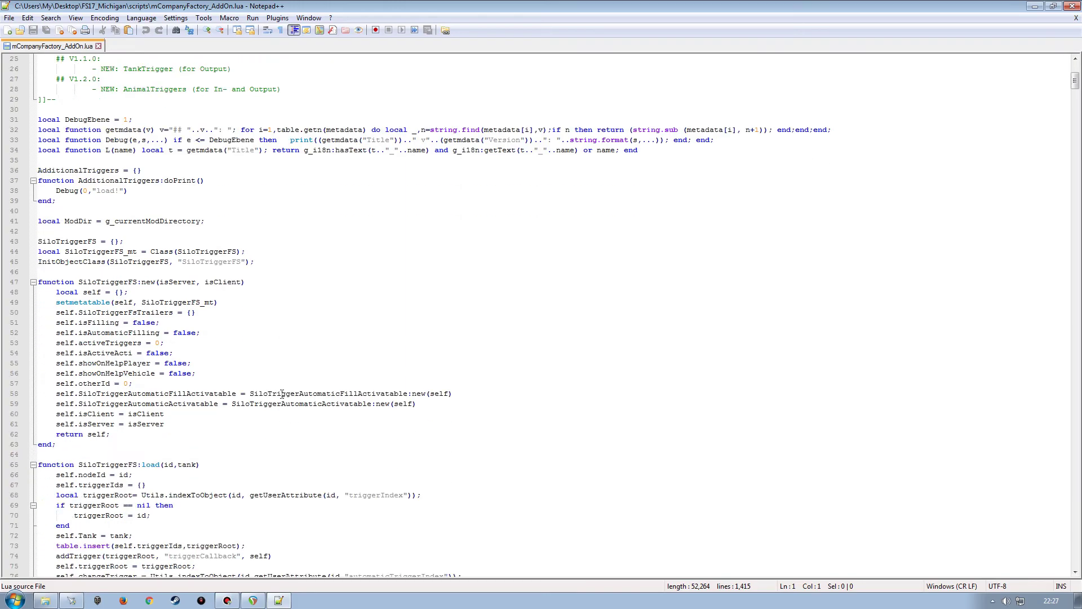
{"action": "scroll", "coordinate": [282, 393], "scroll_direction": "up", "scroll_amount": 8}
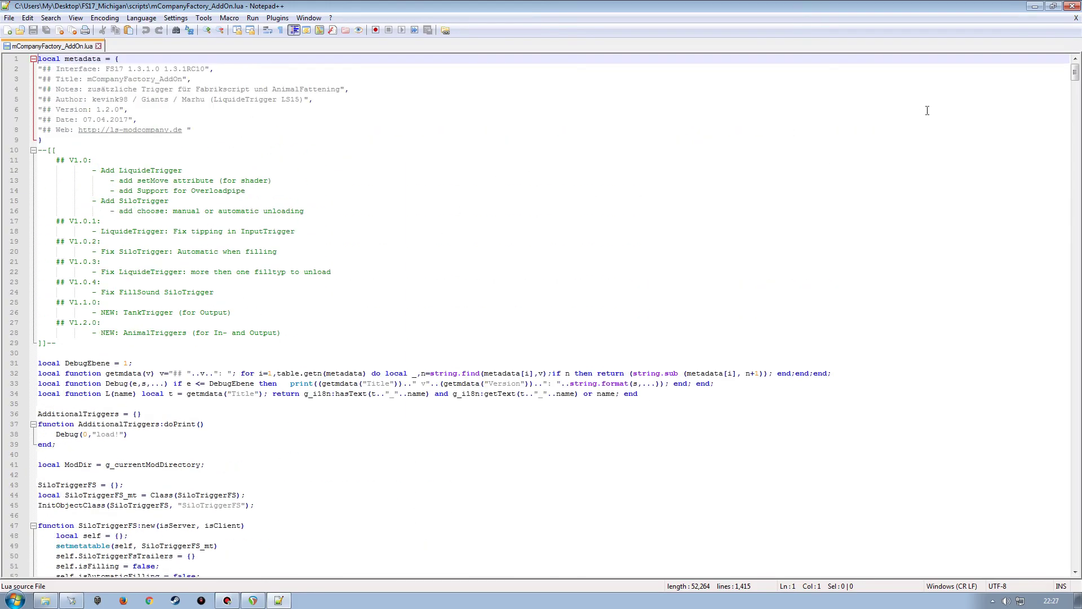
{"action": "left_click", "coordinate": [1076, 17]}
{"action": "left_click", "coordinate": [1071, 6]}
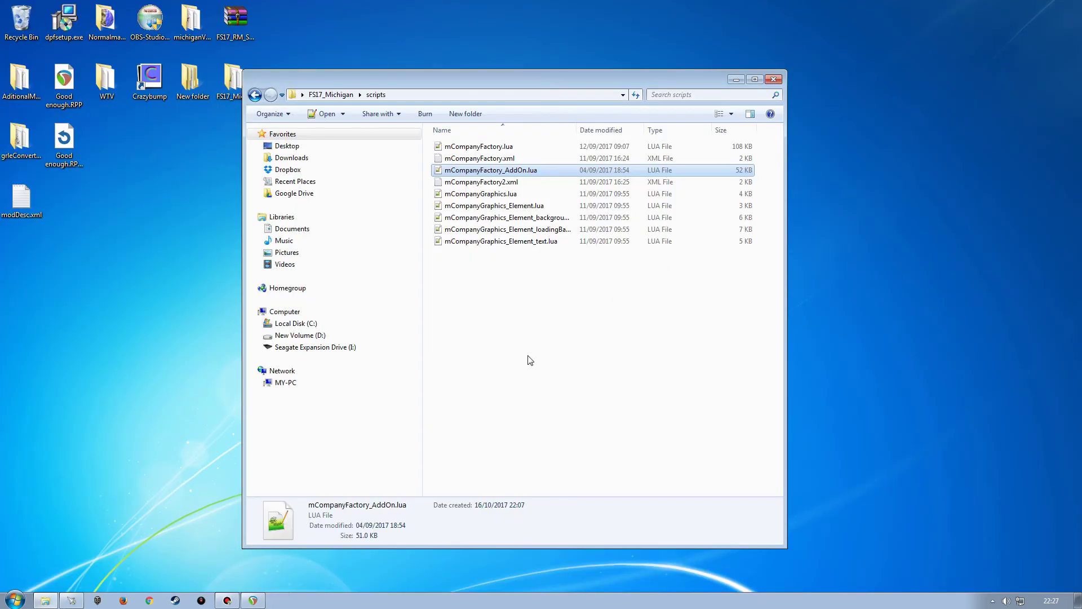
Open mCompanyFactory2.xml from the scripts folder, read its Output1_GL elements and close it.
{"action": "left_click", "coordinate": [483, 183]}
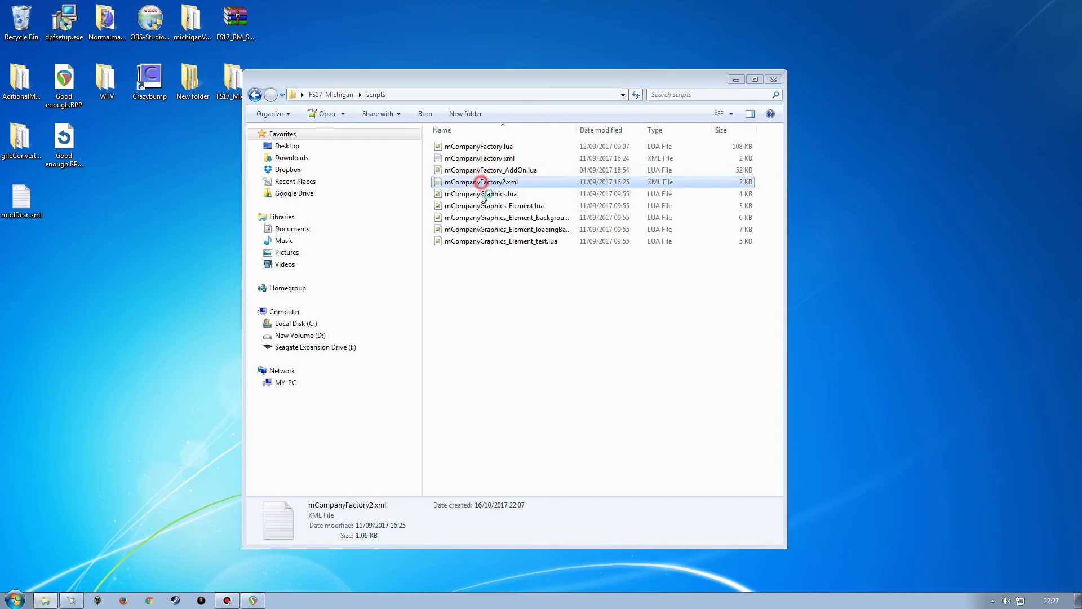
{"action": "double_click", "coordinate": [482, 183]}
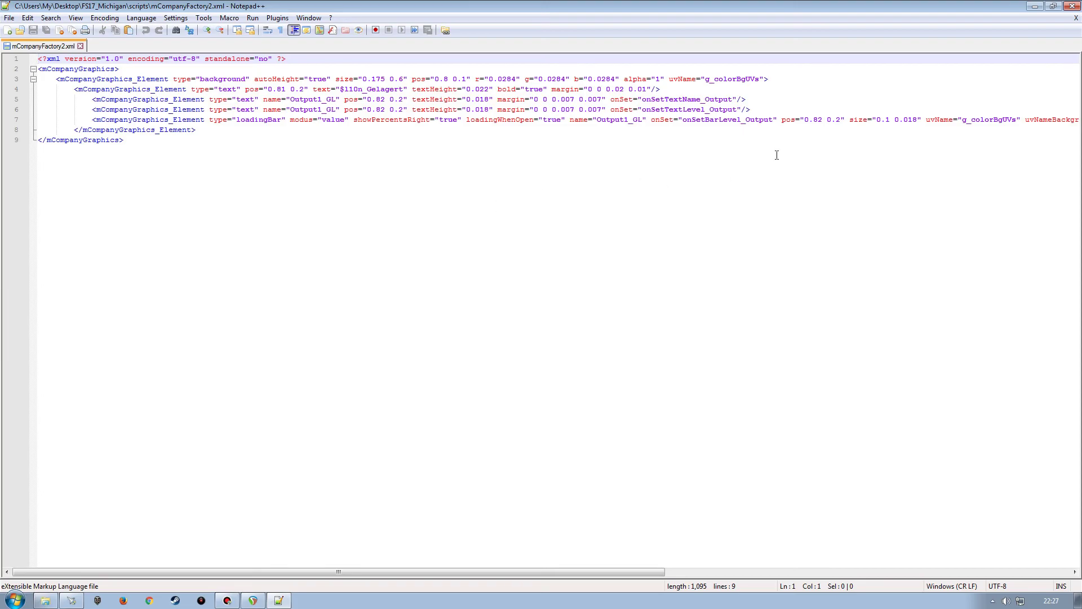
{"action": "left_click", "coordinate": [1076, 17]}
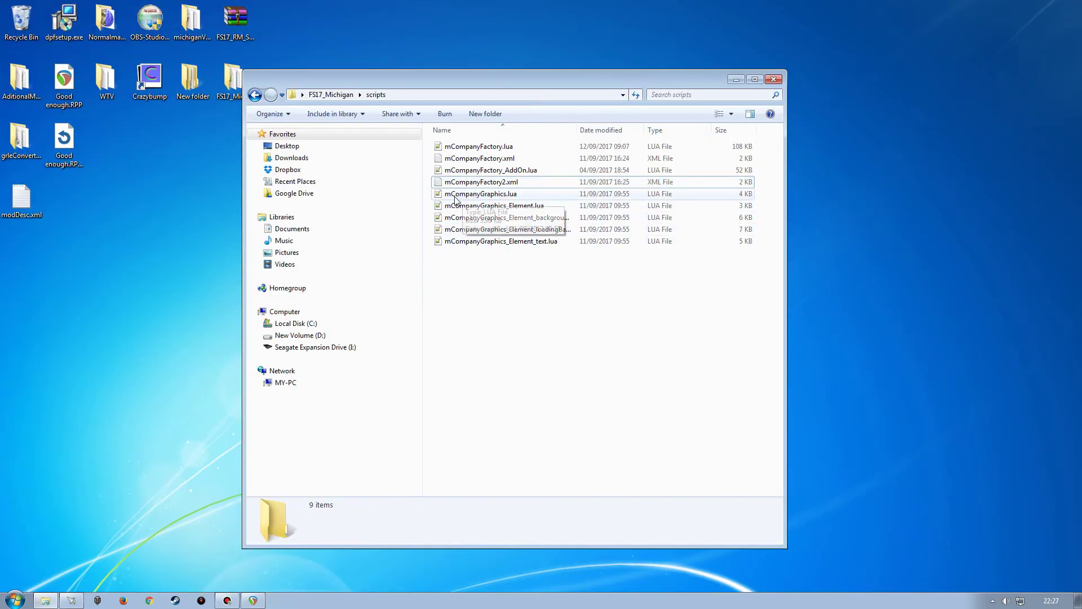
Open mCompanyGraphics.lua and check that the mCompanyGraphics_Element.lua file it sources is in the scripts folder.
{"action": "double_click", "coordinate": [493, 195]}
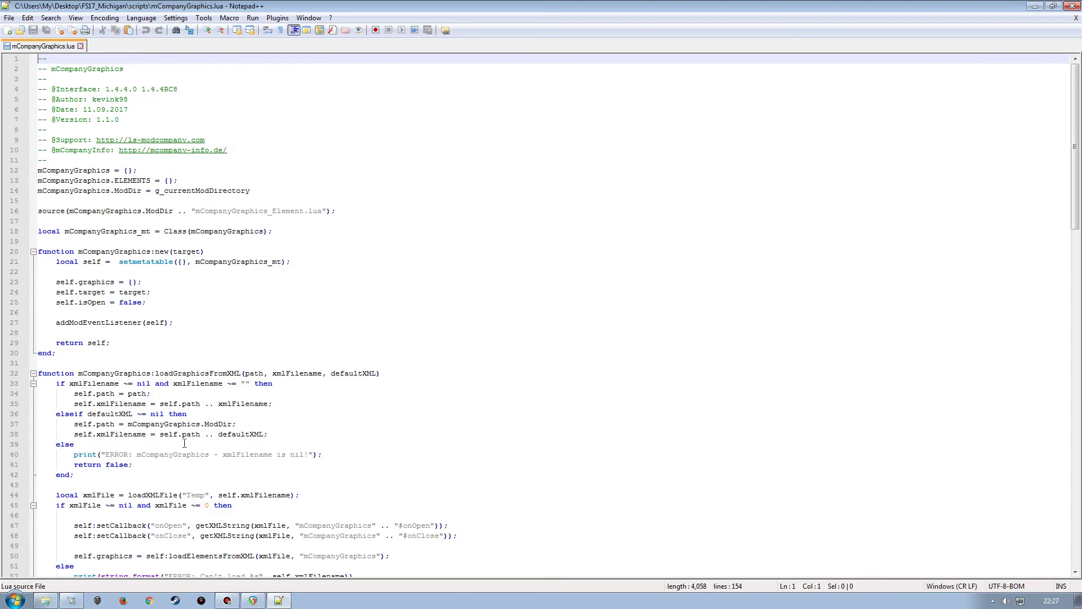
{"action": "left_click", "coordinate": [45, 600]}
{"action": "left_click", "coordinate": [497, 206]}
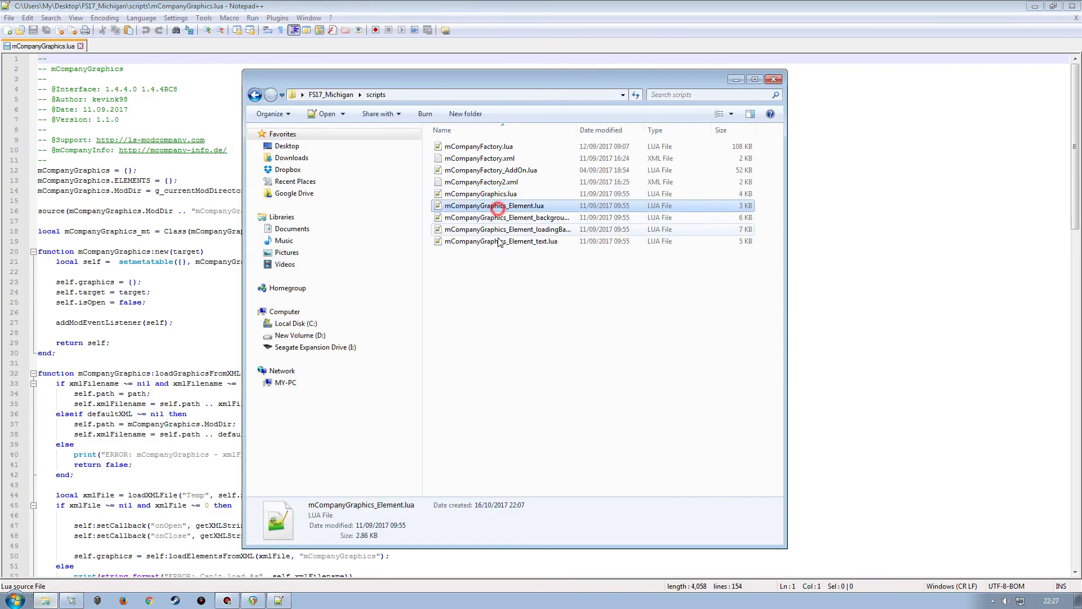
{"action": "left_click", "coordinate": [490, 193]}
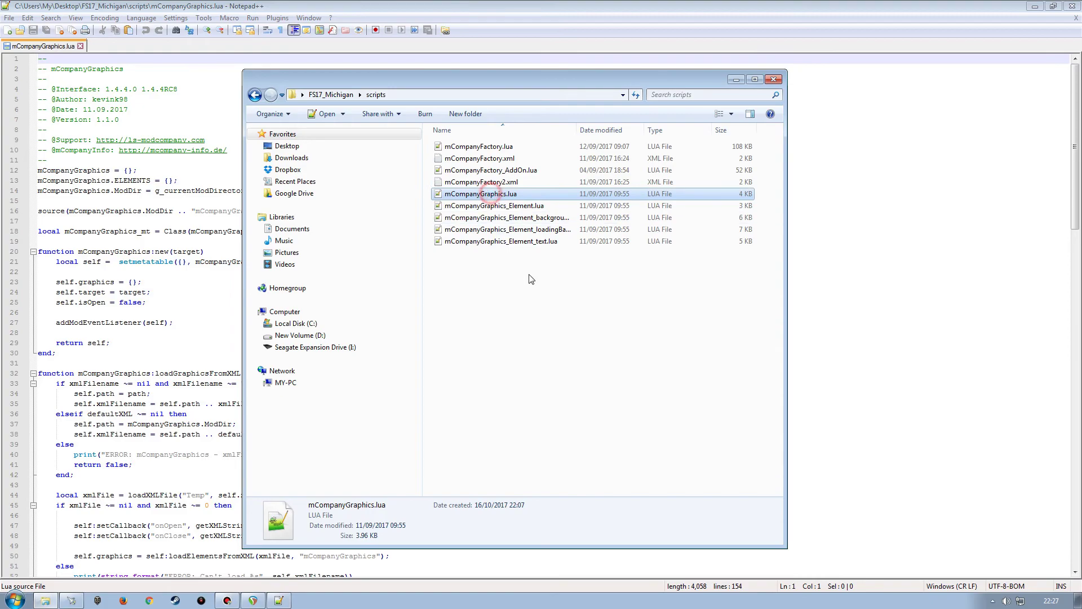
{"action": "left_click", "coordinate": [499, 206]}
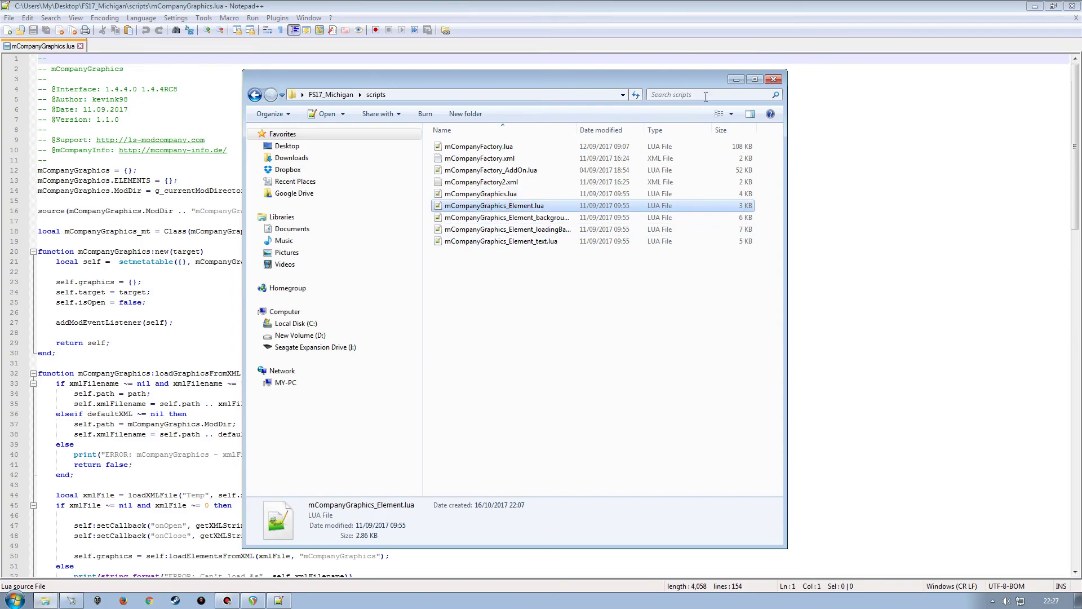
{"action": "left_click", "coordinate": [737, 79]}
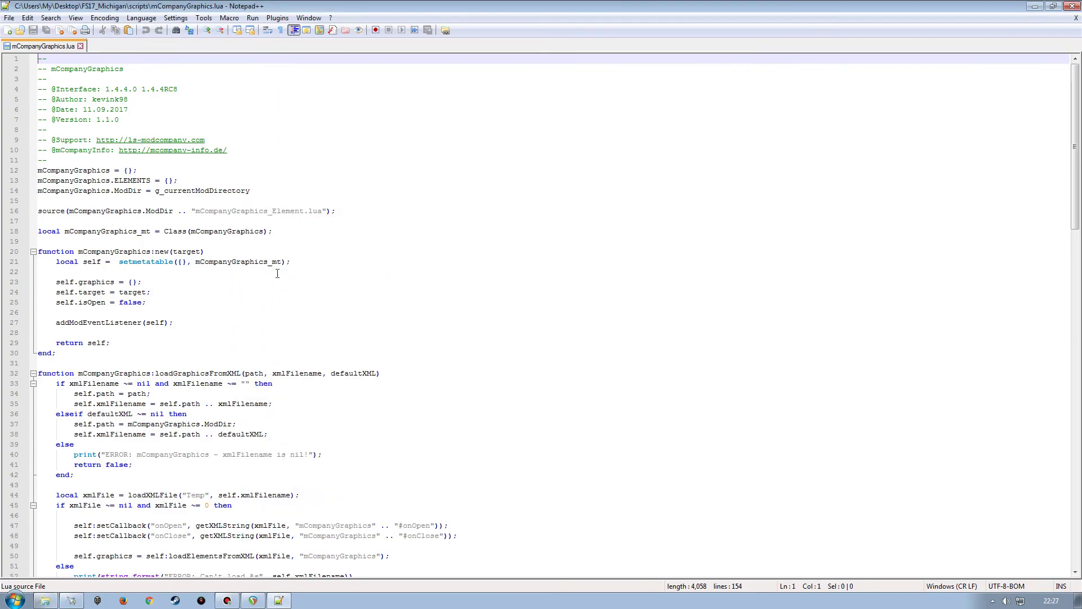
Prefix the mCompanyGraphics_Element.lua source path in mCompanyGraphics.lua with scripts/, check the folder name, then save and close the file.
{"action": "left_click", "coordinate": [195, 211]}
{"action": "type", "text": "script"}
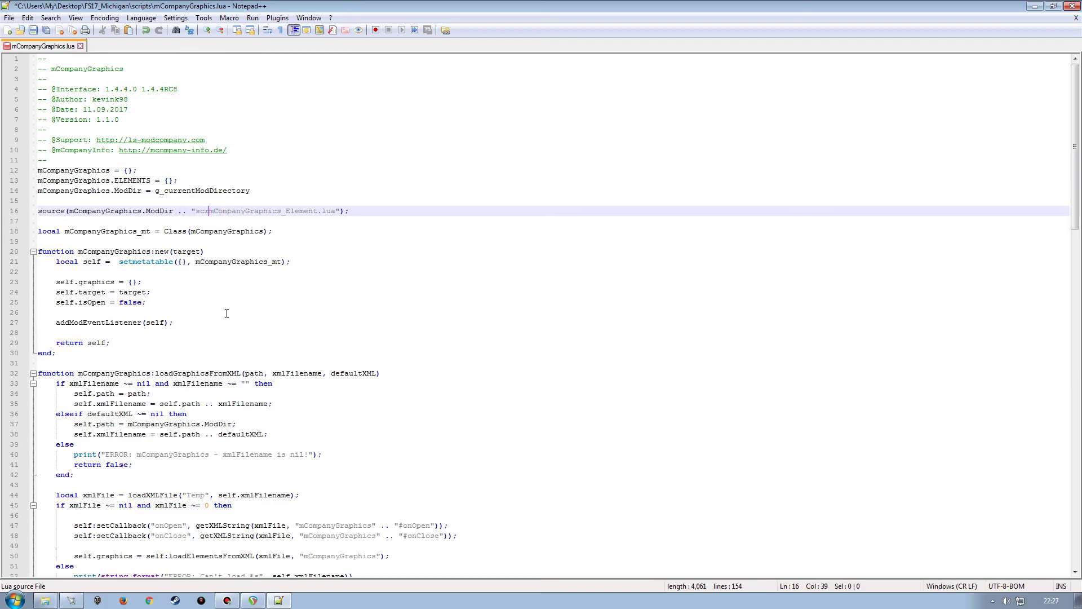
{"action": "type", "text": "s/"}
{"action": "left_click", "coordinate": [46, 600]}
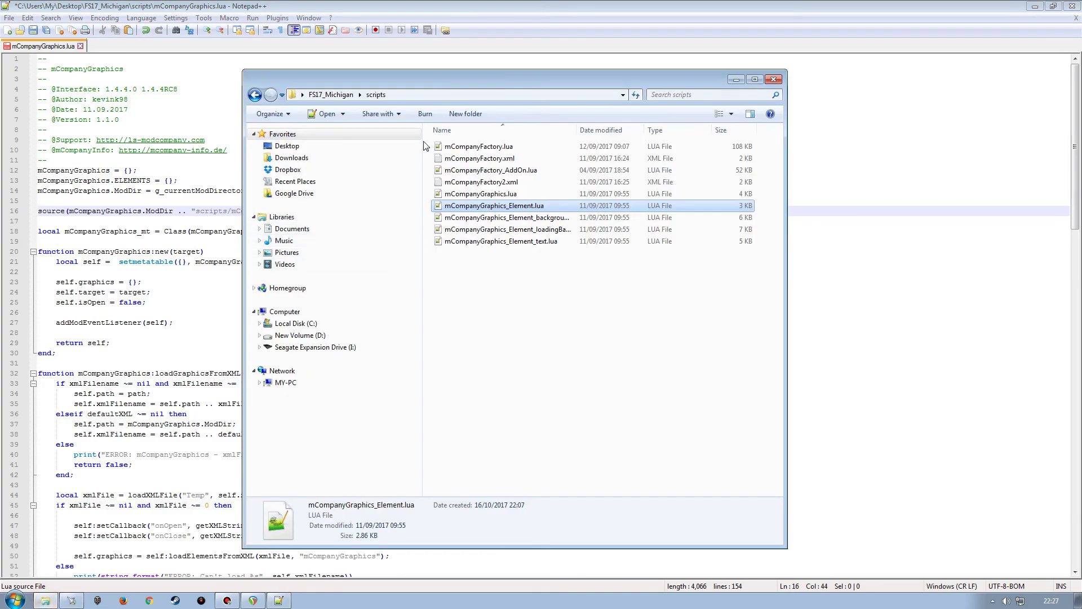
{"action": "left_click", "coordinate": [332, 95]}
{"action": "double_click", "coordinate": [455, 212]}
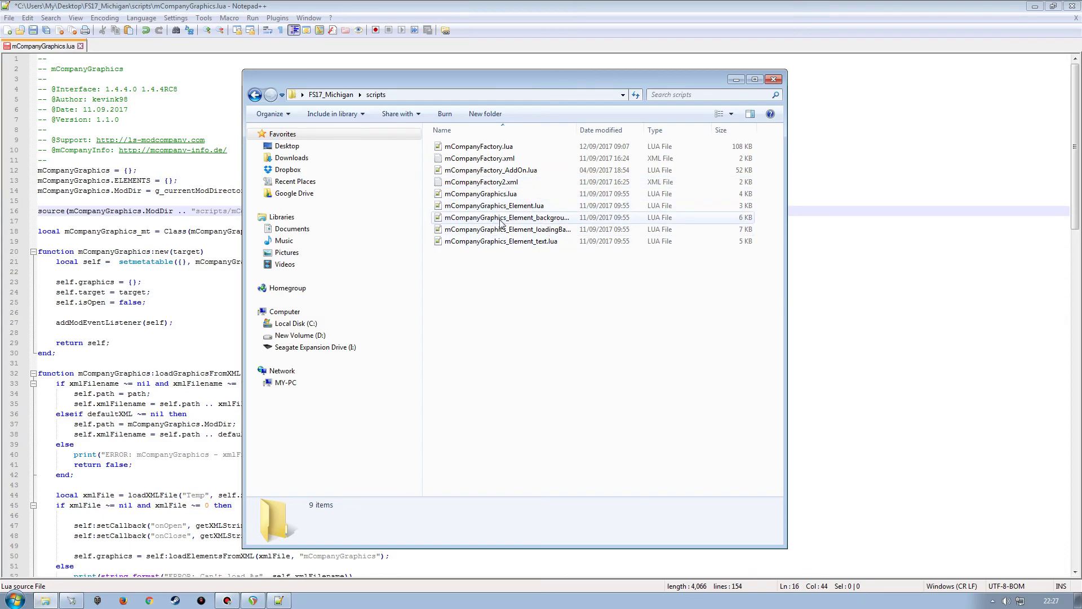
{"action": "left_click", "coordinate": [735, 80]}
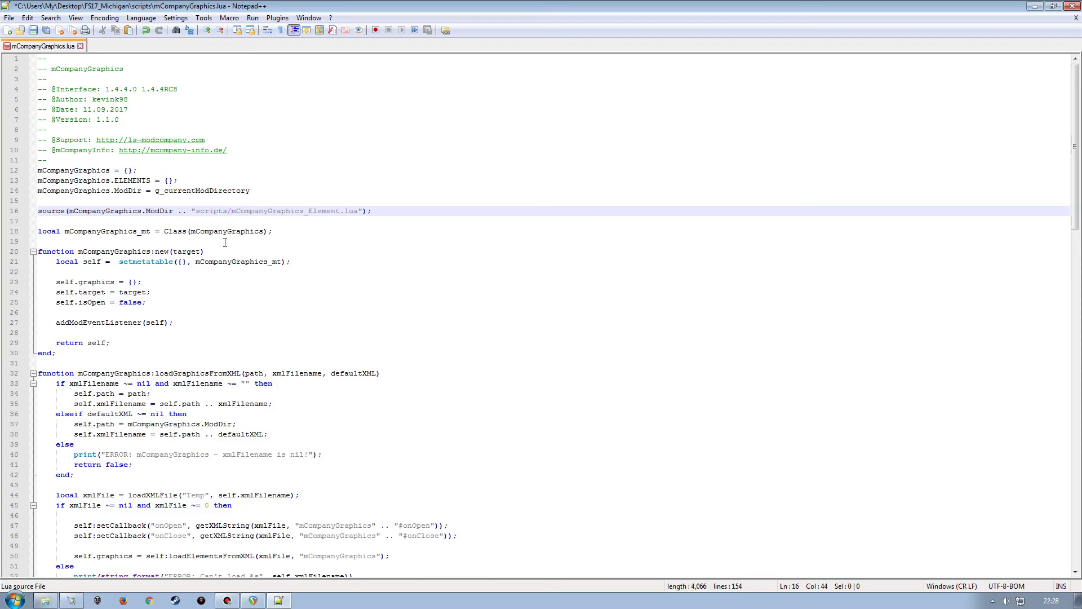
{"action": "left_click", "coordinate": [33, 30]}
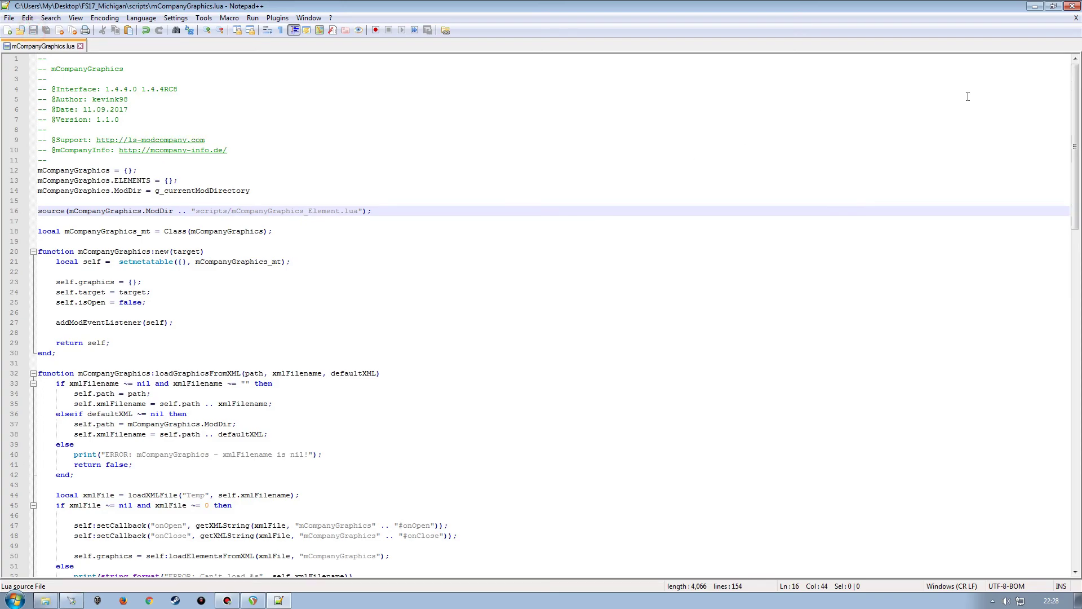
{"action": "left_click", "coordinate": [1073, 6]}
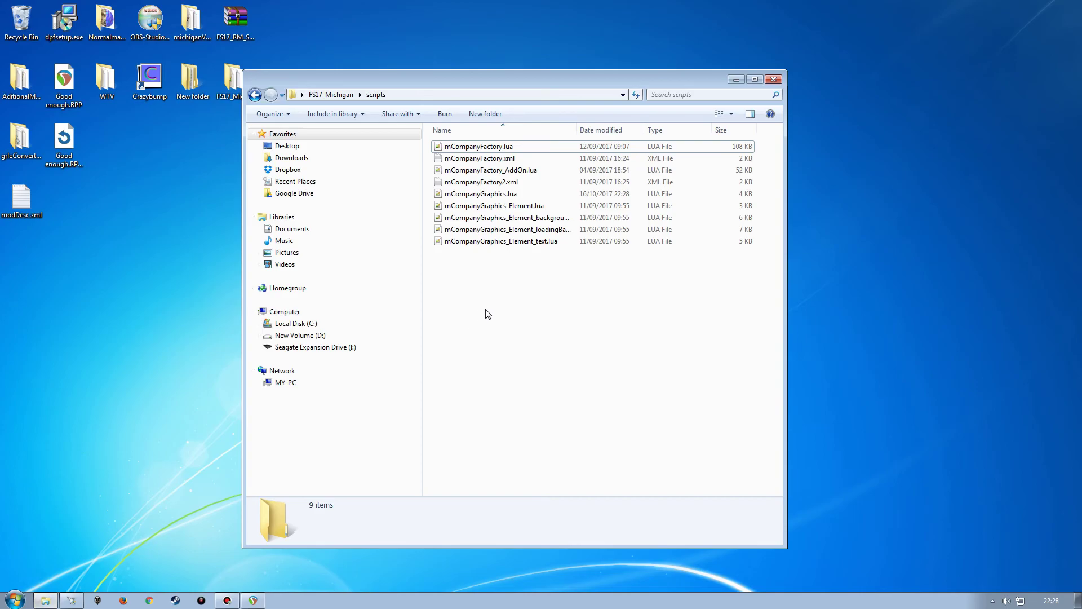
Open mCompanyGraphics_Element.lua from the scripts folder and prefix the mCompanyGraphics_Element_background.lua source path with scripts/.
{"action": "left_click", "coordinate": [471, 338]}
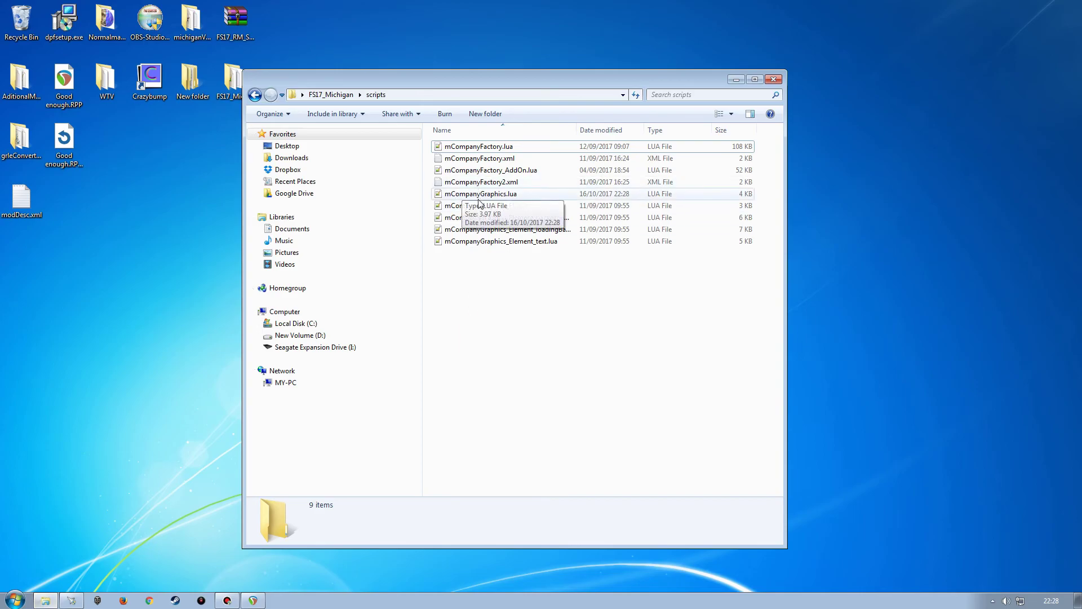
{"action": "double_click", "coordinate": [478, 207]}
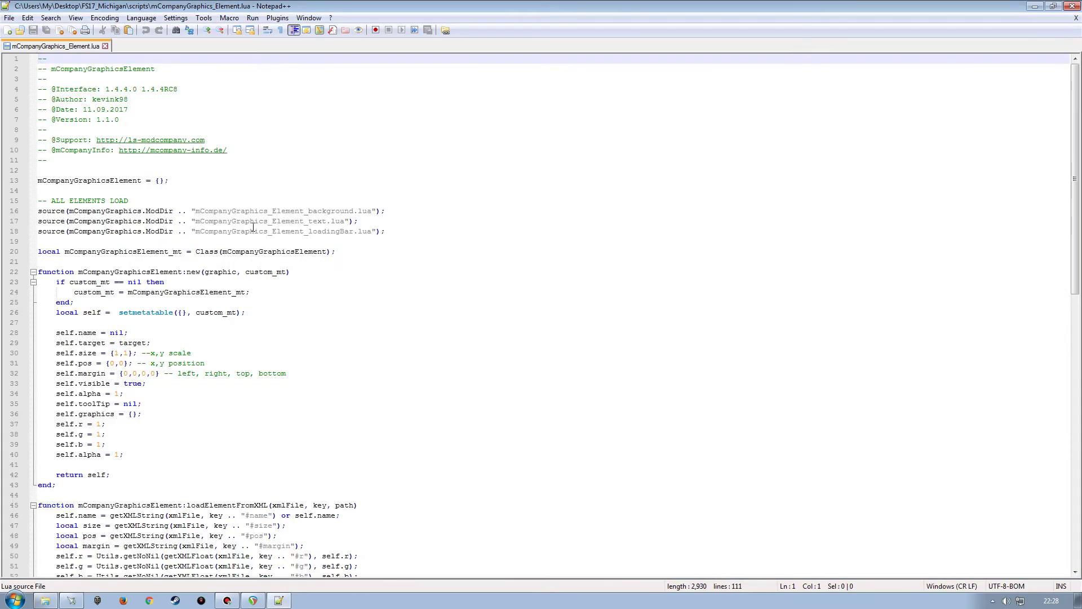
{"action": "left_click", "coordinate": [196, 210]}
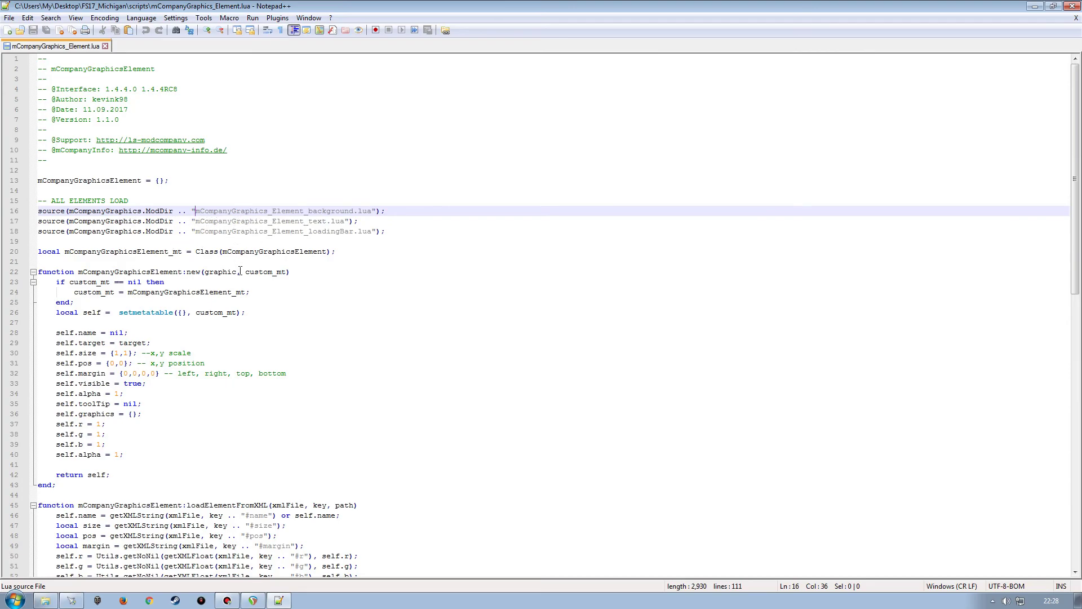
{"action": "type", "text": "scrip"}
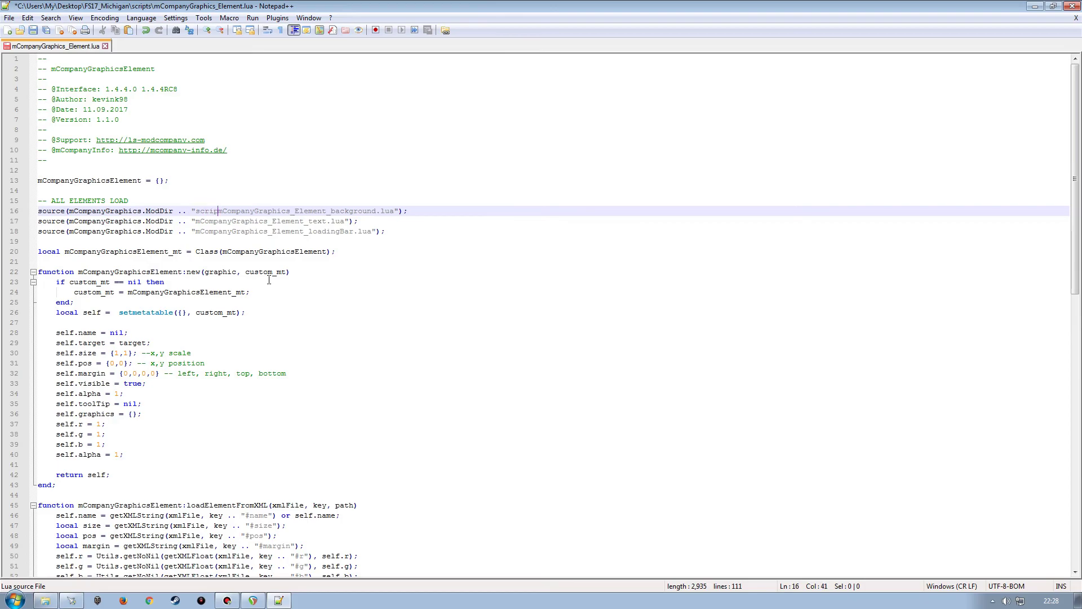
{"action": "type", "text": "ts/"}
Copy the scripts/ prefix to the text.lua and loadingBar.lua source paths in the same file, then save and close it.
{"action": "left_click_drag", "start_coordinate": [231, 212], "coordinate": [201, 220]}
{"action": "key", "text": "ctrl+c"}
{"action": "left_click", "coordinate": [197, 221]}
{"action": "key", "text": "ctrl+v"}
{"action": "left_click", "coordinate": [197, 231]}
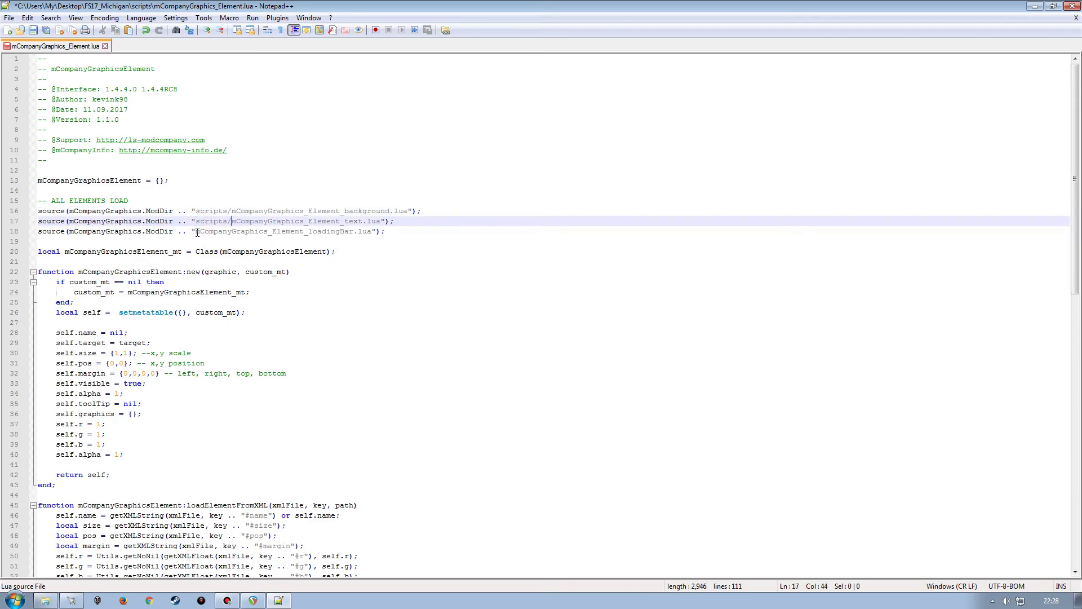
{"action": "key", "text": "ctrl+v"}
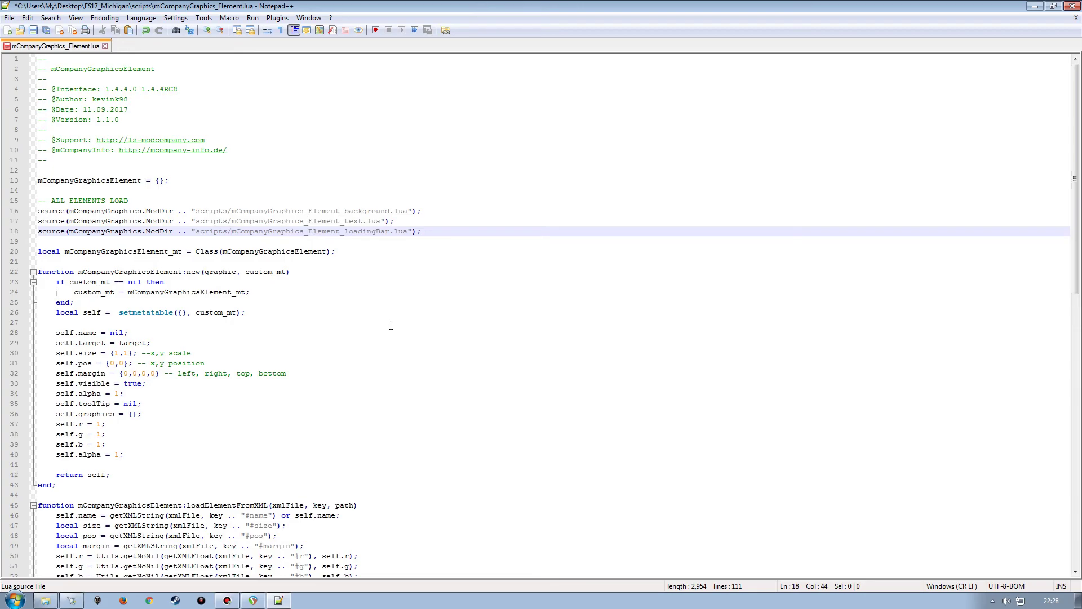
{"action": "left_click", "coordinate": [34, 31]}
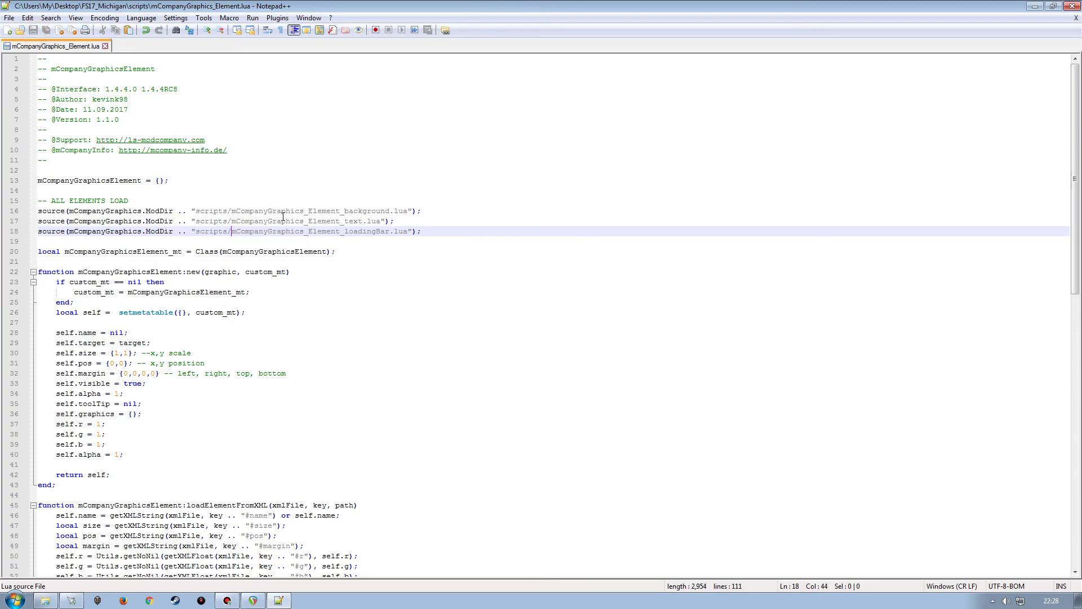
{"action": "left_click", "coordinate": [1073, 6]}
Open mCompanyGraphics_Element_background.lua, check its opening code for file paths and close it.
{"action": "double_click", "coordinate": [510, 219]}
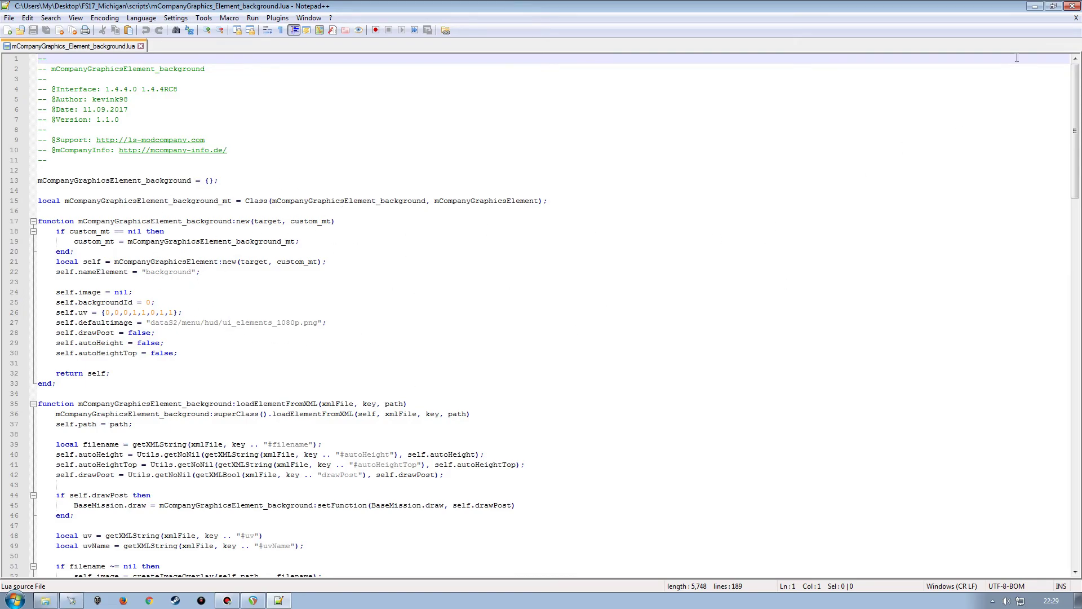
{"action": "left_click", "coordinate": [1076, 17]}
{"action": "left_click", "coordinate": [1073, 6]}
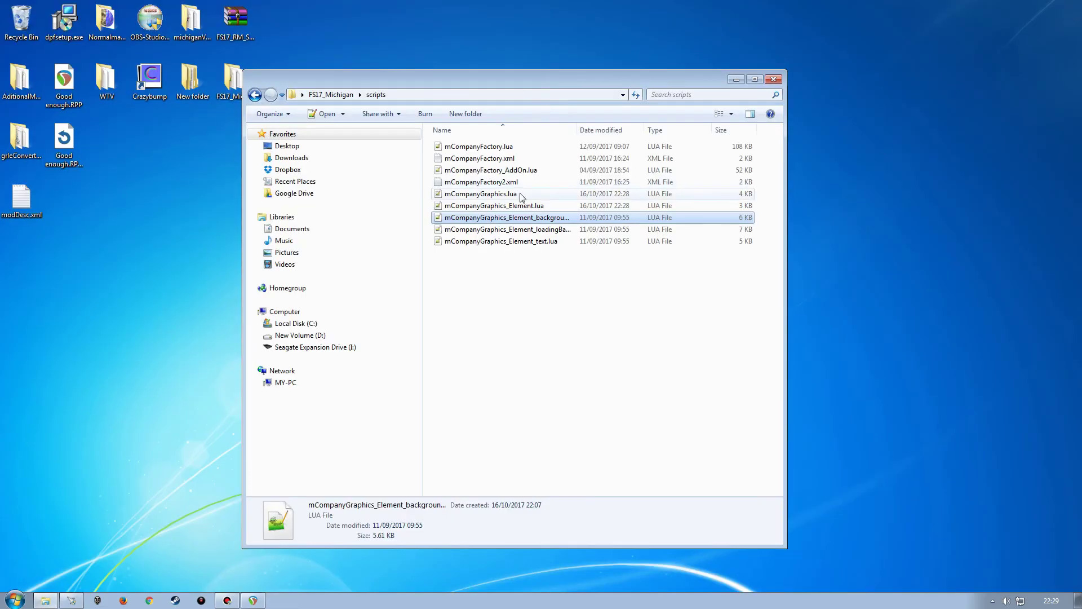
Open mCompanyGraphics_Element_loadingBar.lua, look through its functions for paths that need adapting and close it.
{"action": "double_click", "coordinate": [512, 229]}
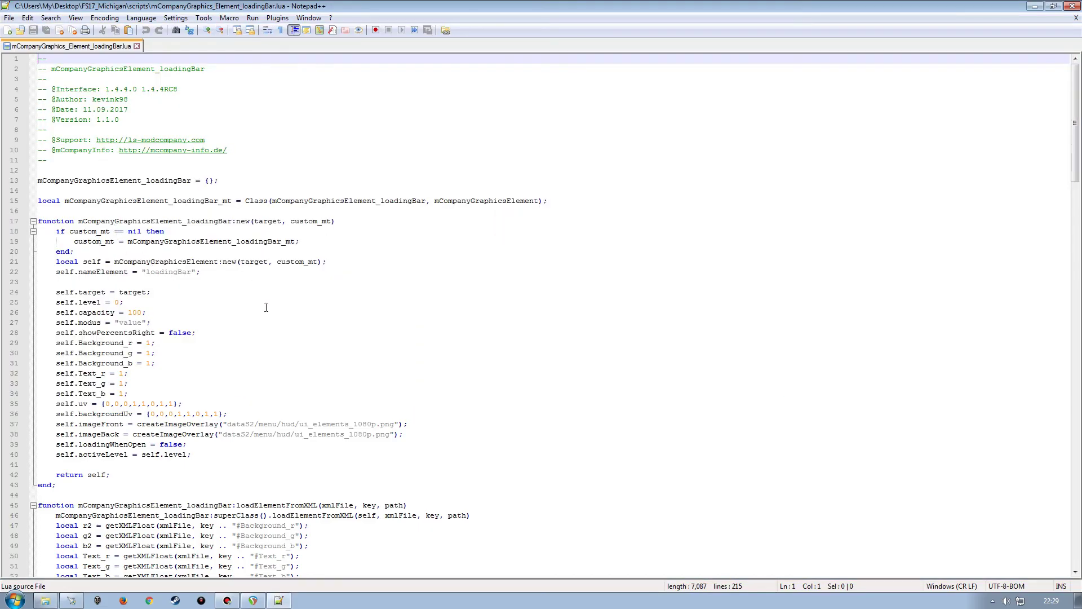
{"action": "scroll", "coordinate": [235, 360], "scroll_direction": "down", "scroll_amount": 3}
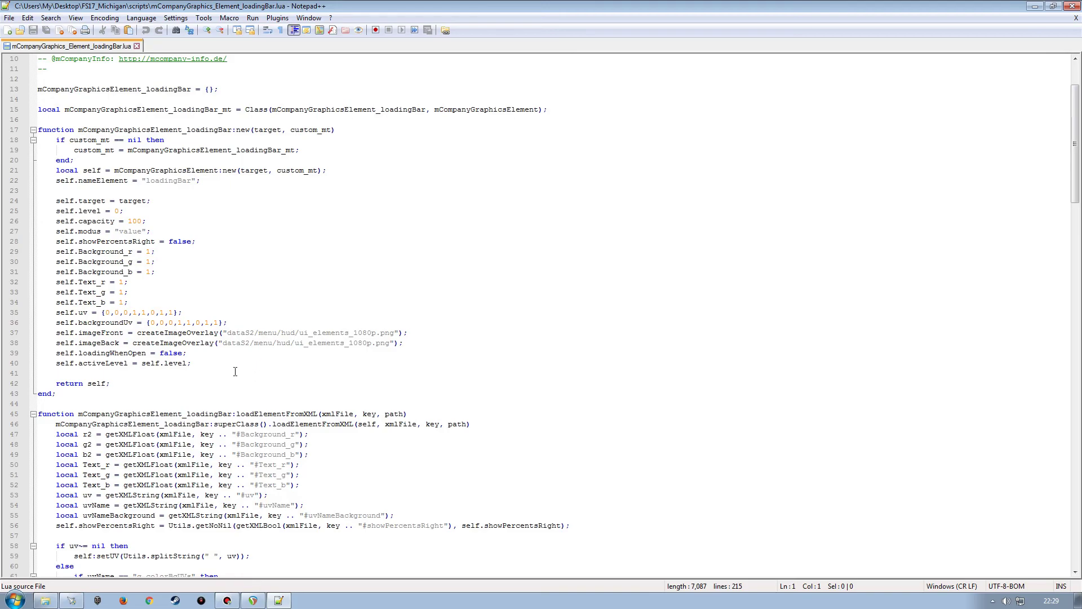
{"action": "scroll", "coordinate": [175, 294], "scroll_direction": "down", "scroll_amount": 14}
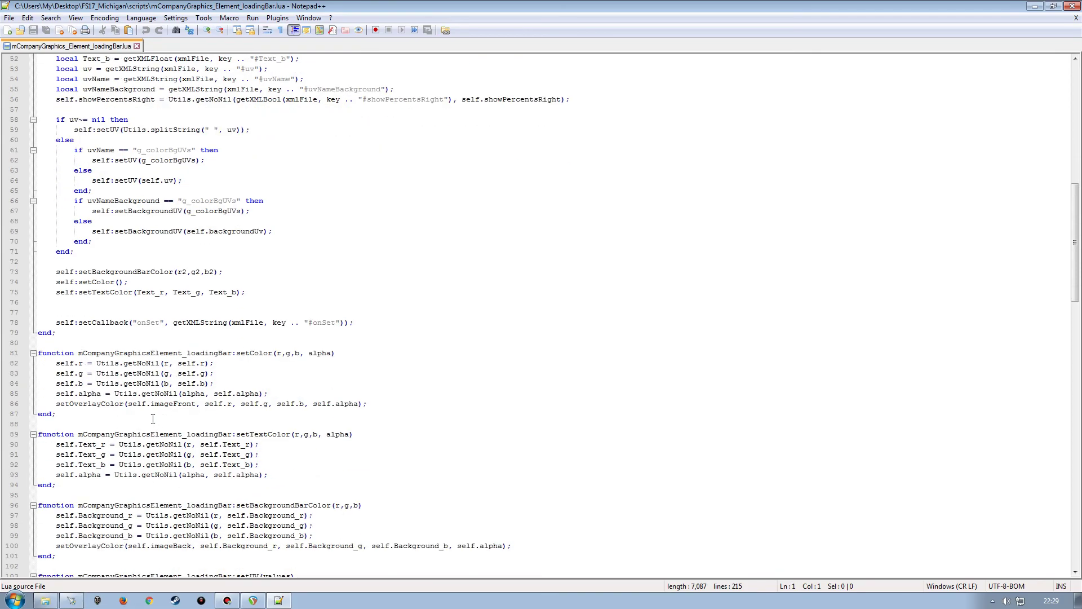
{"action": "scroll", "coordinate": [349, 441], "scroll_direction": "up", "scroll_amount": 17}
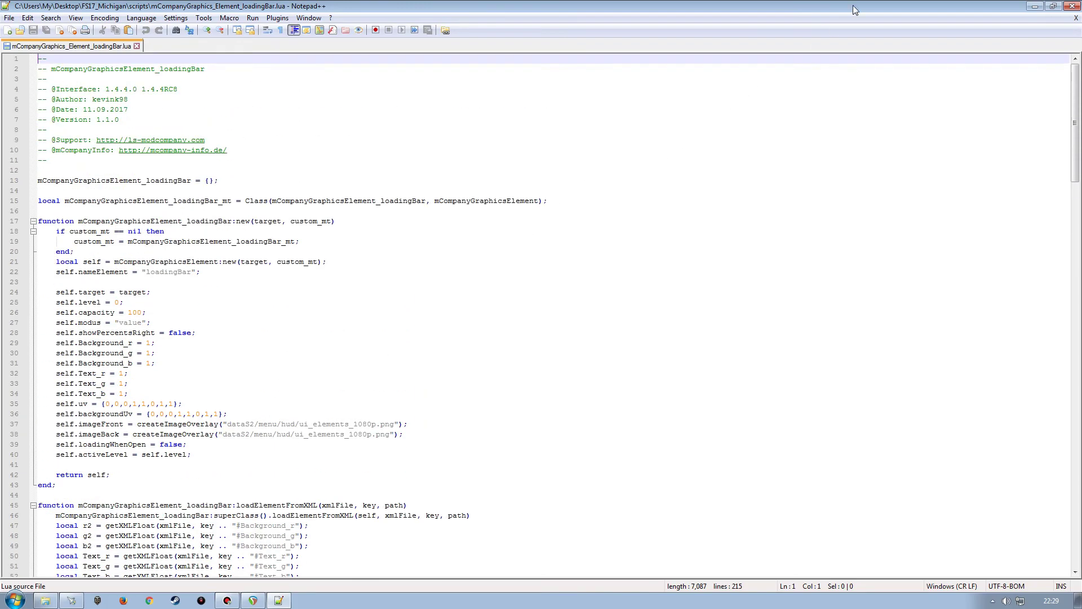
{"action": "left_click", "coordinate": [1075, 17]}
{"action": "left_click", "coordinate": [1071, 7]}
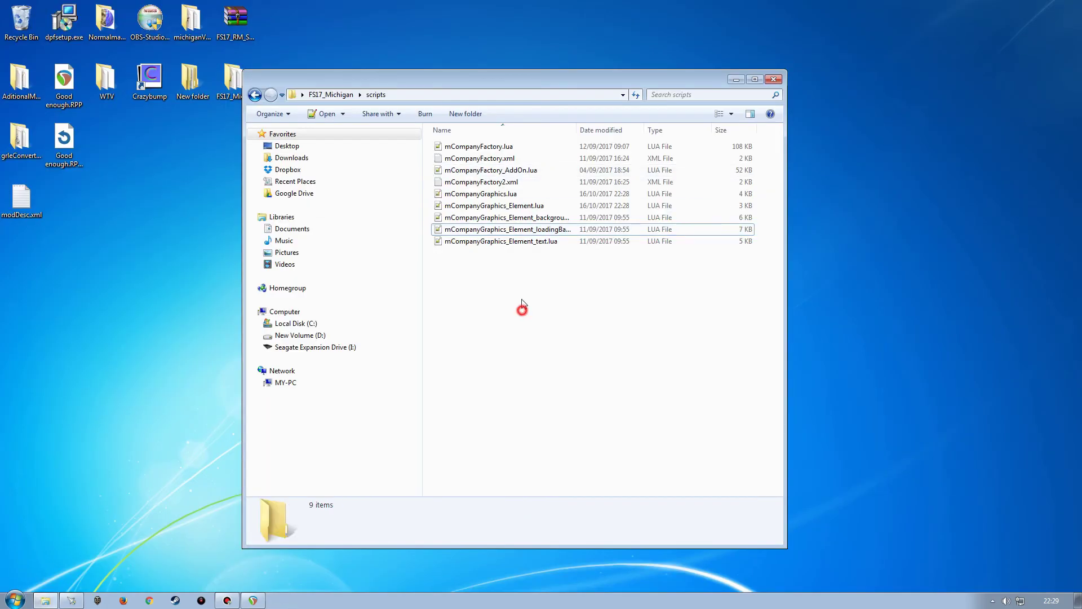
Open mCompanyGraphics_Element_text.lua, look through its first functions for file paths and close it.
{"action": "double_click", "coordinate": [508, 241]}
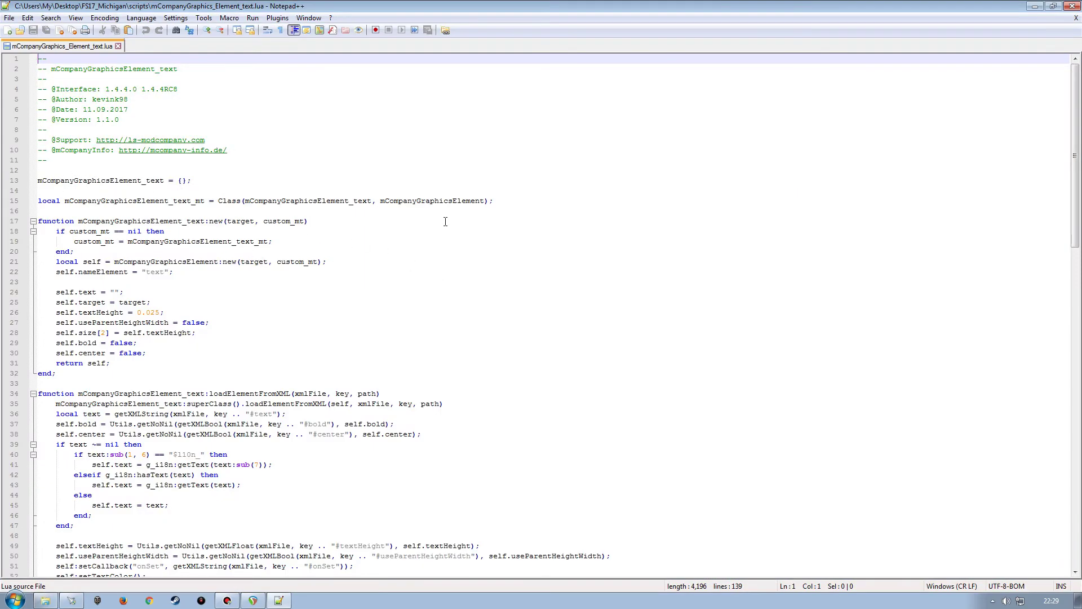
{"action": "scroll", "coordinate": [222, 347], "scroll_direction": "down", "scroll_amount": 5}
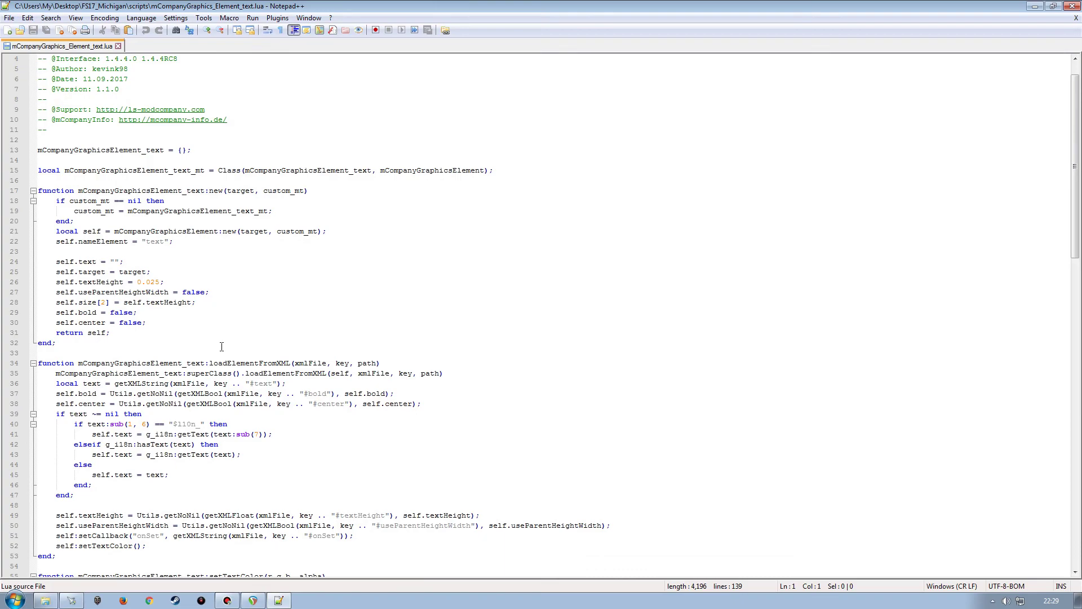
{"action": "left_click", "coordinate": [1076, 18]}
{"action": "left_click", "coordinate": [526, 342]}
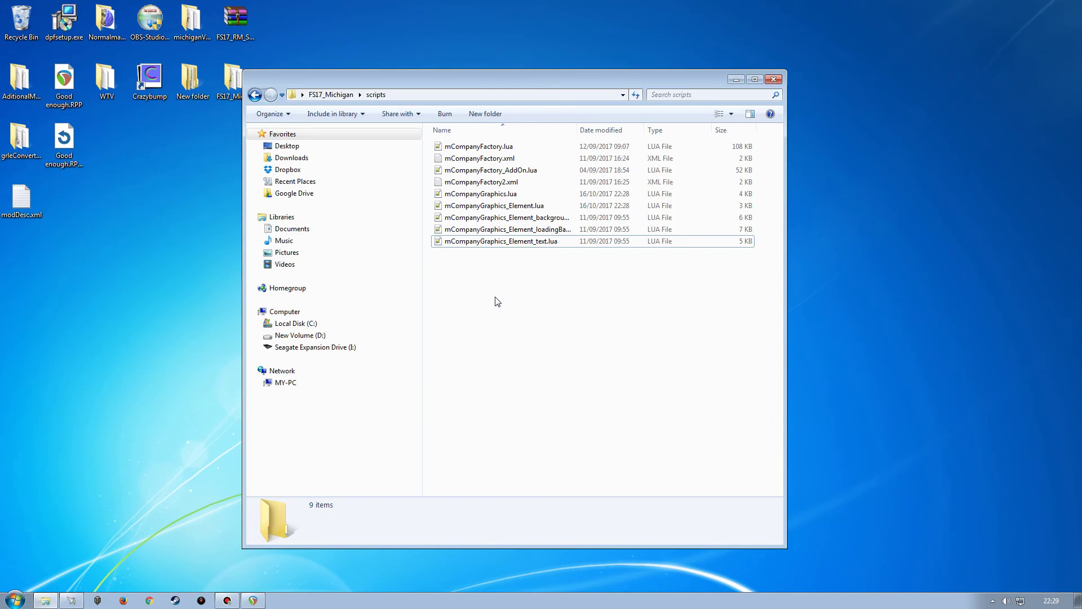
Reopen mCompanyGraphics_Element.lua, review its source paths and remaining code, and close it.
{"action": "double_click", "coordinate": [482, 205]}
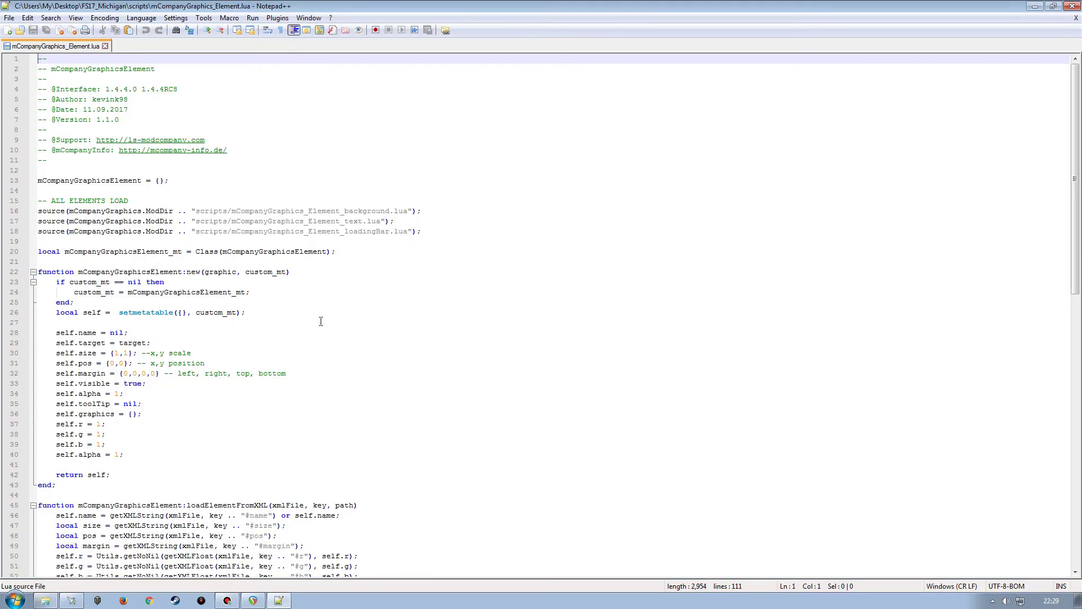
{"action": "scroll", "coordinate": [447, 388], "scroll_direction": "down", "scroll_amount": 6}
{"action": "scroll", "coordinate": [447, 388], "scroll_direction": "down", "scroll_amount": 8}
{"action": "scroll", "coordinate": [446, 388], "scroll_direction": "up", "scroll_amount": 14}
{"action": "left_click", "coordinate": [1075, 17]}
{"action": "left_click", "coordinate": [1072, 6]}
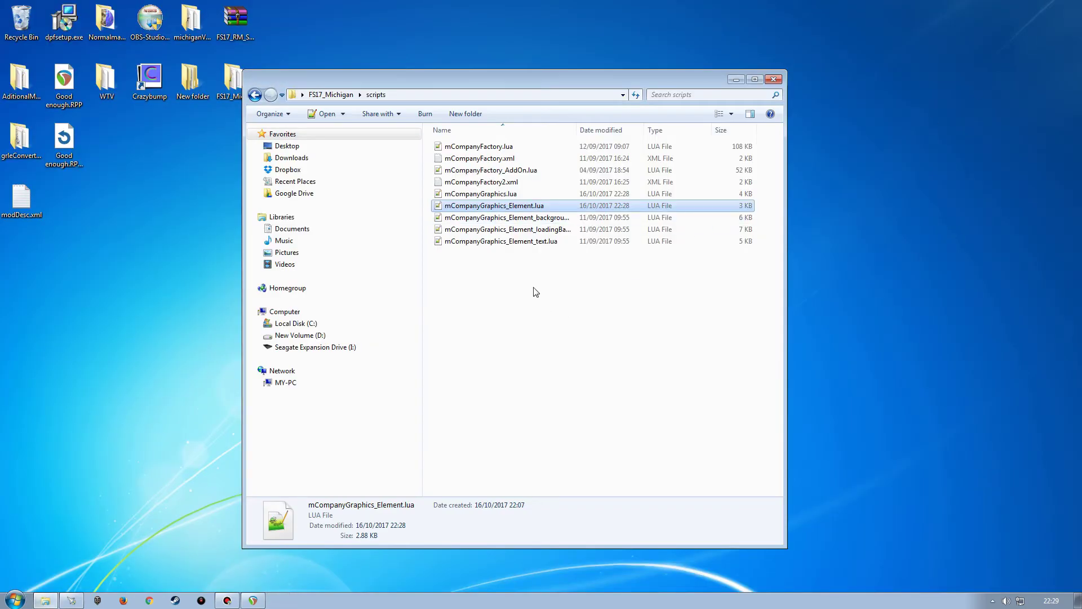
Go to the maps folder of FS17_Michigan and open map01.i3d in GIANTS Editor.
{"action": "left_click_drag", "start_coordinate": [519, 83], "coordinate": [597, 46]}
{"action": "key", "text": "BackSpace"}
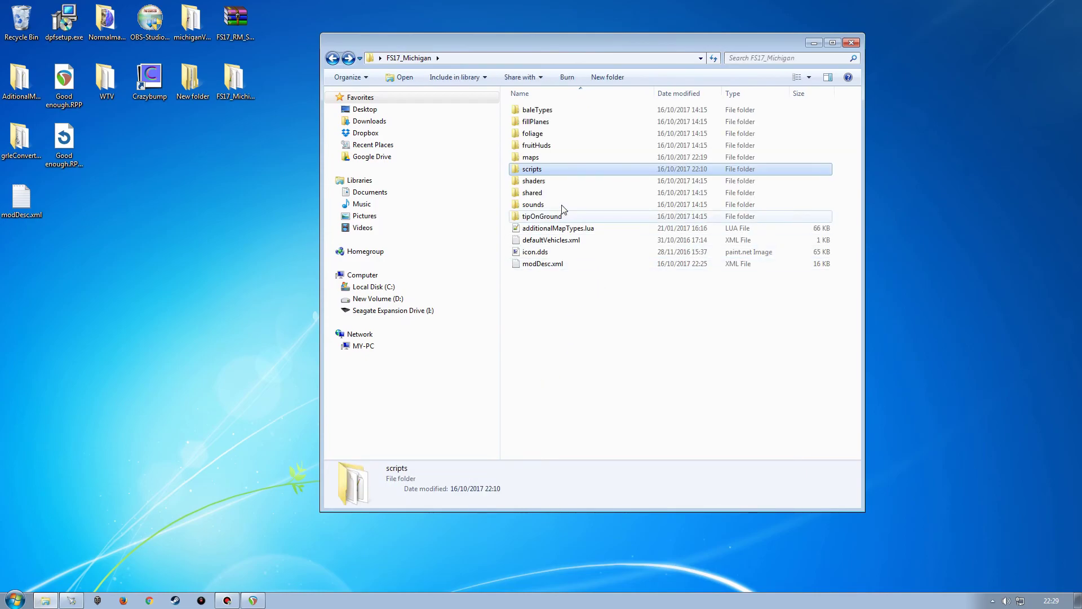
{"action": "left_click", "coordinate": [535, 158]}
{"action": "double_click", "coordinate": [536, 158]}
{"action": "double_click", "coordinate": [535, 181]}
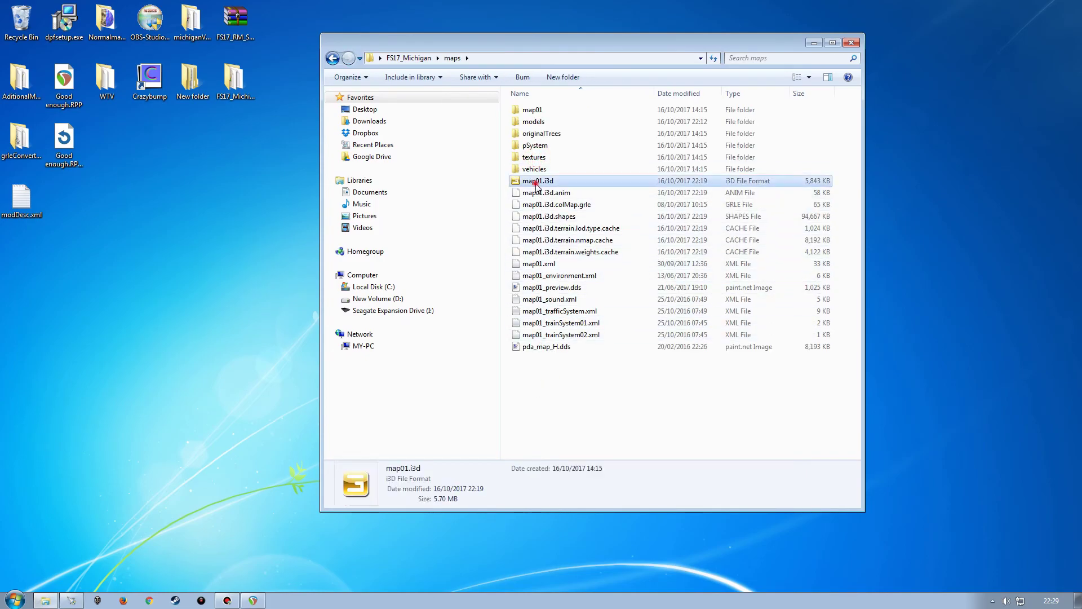
{"action": "left_click", "coordinate": [541, 369]}
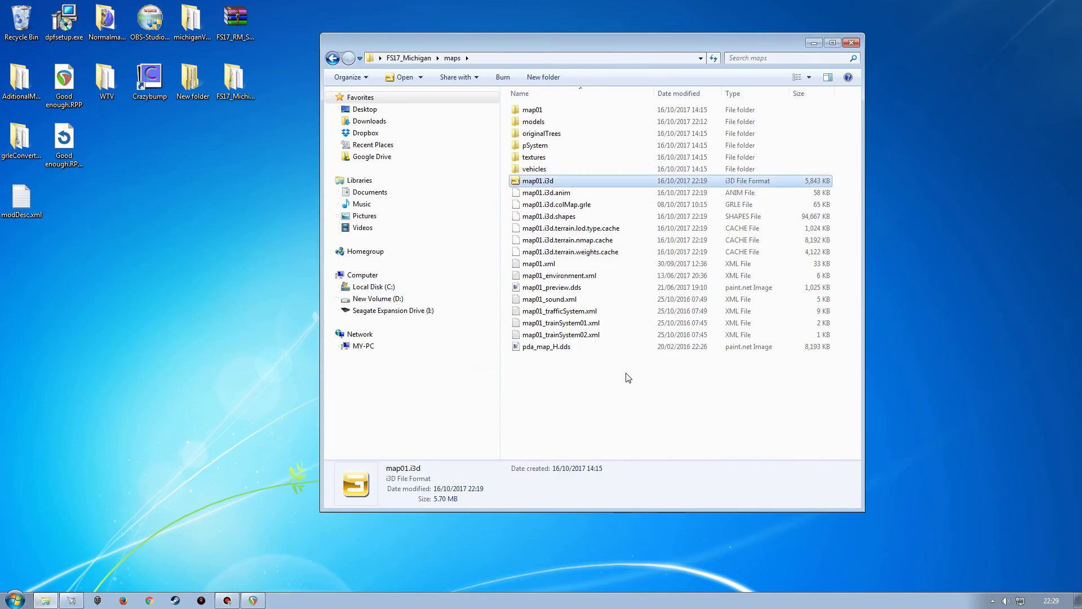
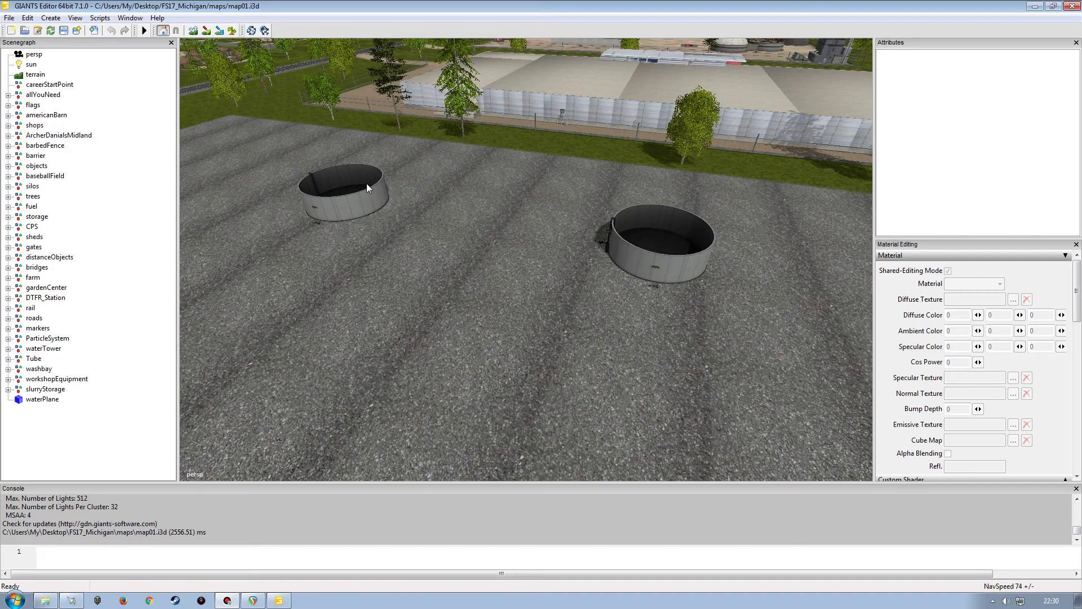
Return to the scripts folder, single out the two mCompanyFactory XML files and open mCompanyFactory.xml in Notepad++.
{"action": "left_click", "coordinate": [38, 602]}
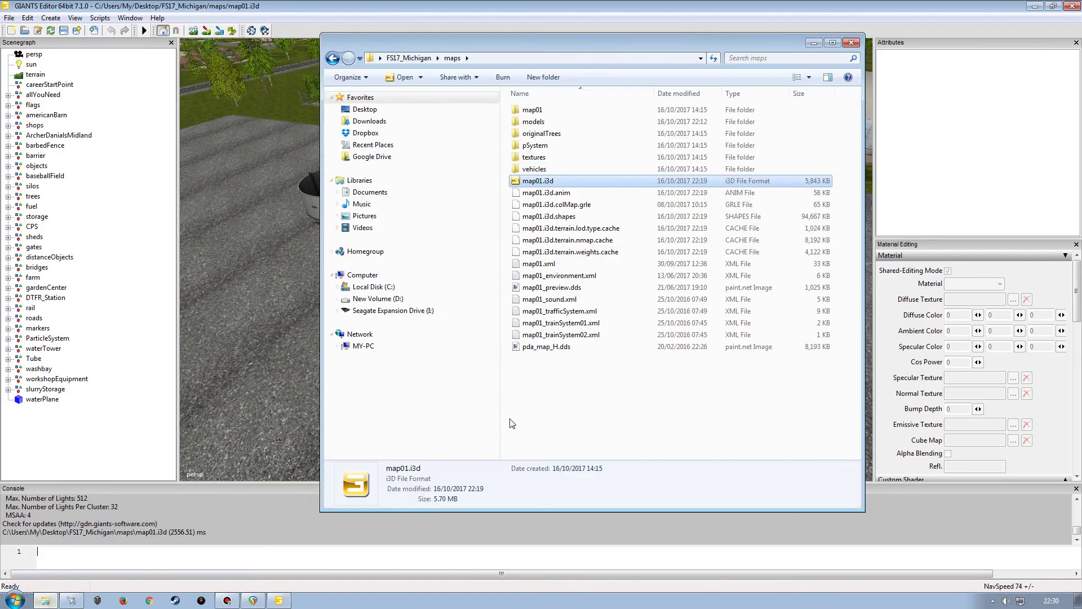
{"action": "key", "text": "alt+Up"}
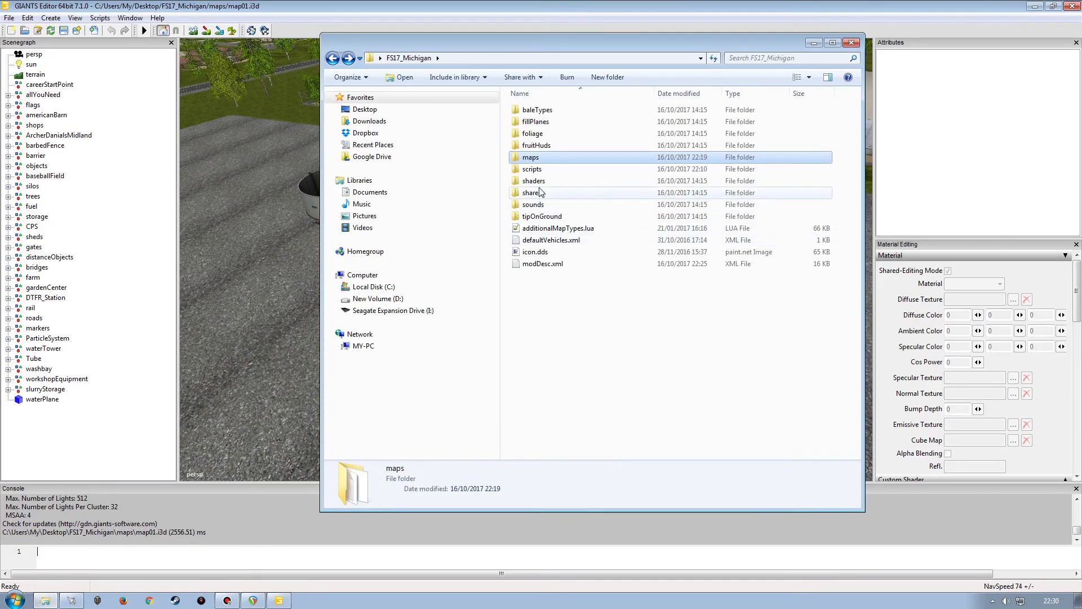
{"action": "double_click", "coordinate": [535, 169]}
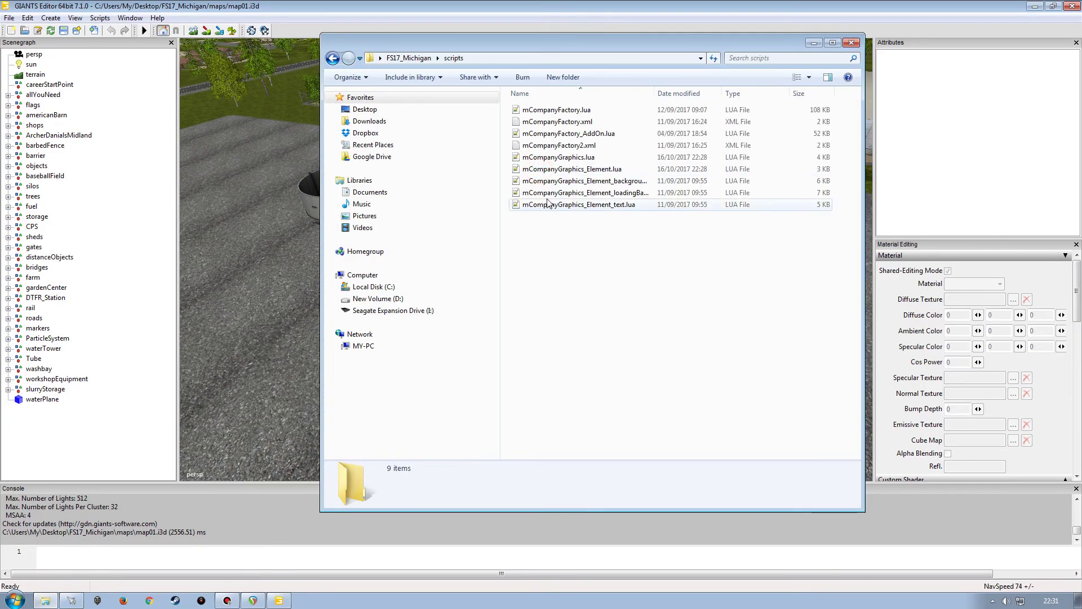
{"action": "left_click", "coordinate": [564, 146]}
{"action": "left_click", "coordinate": [581, 121], "text": "ctrl"}
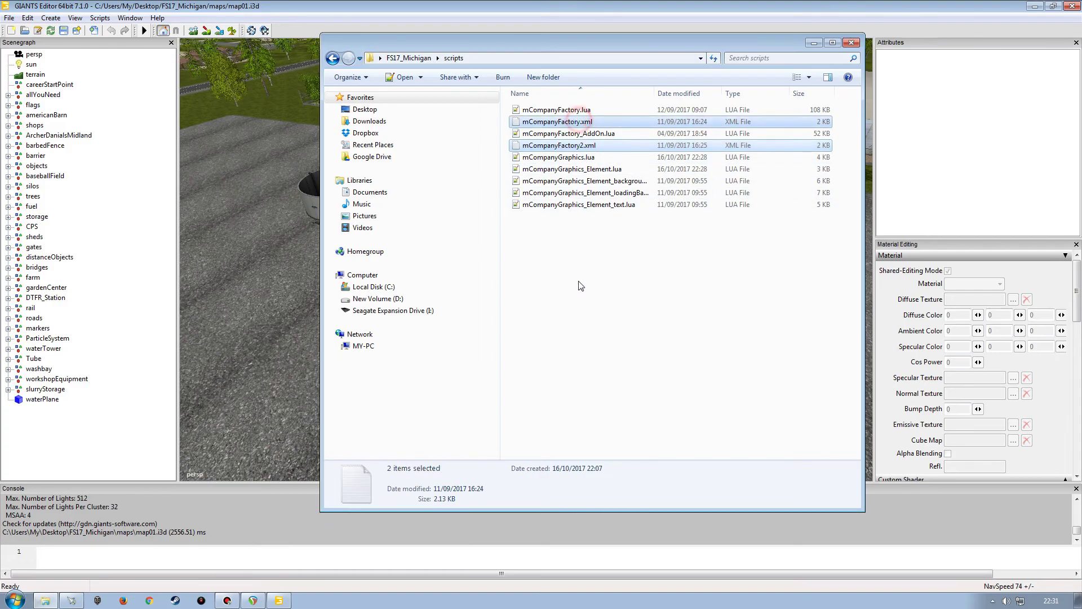
{"action": "double_click", "coordinate": [558, 122]}
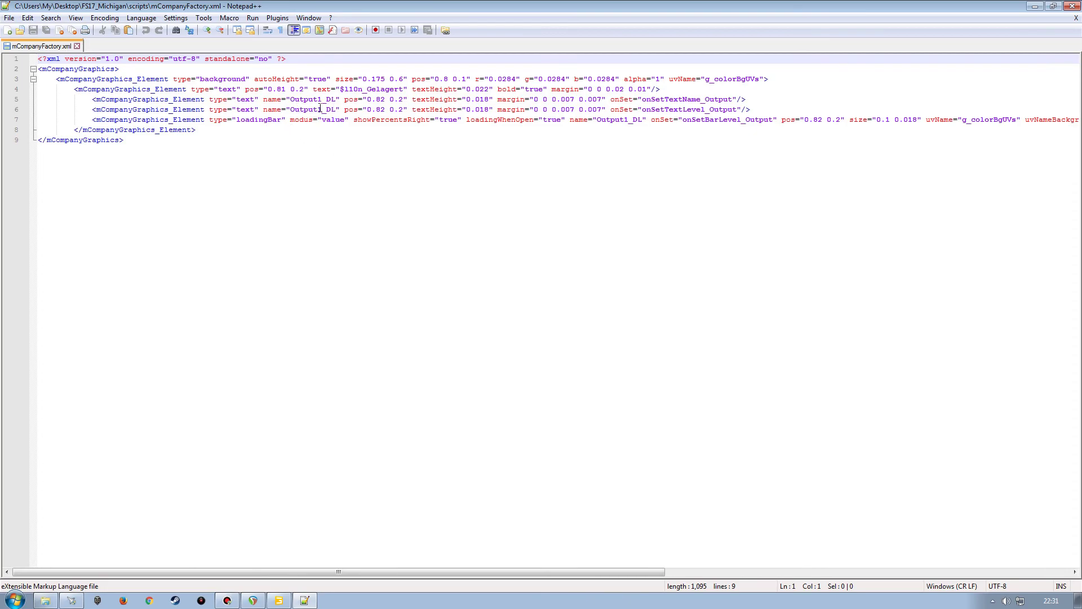
Go back to the FS17_Michigan folder and open modDesc.xml alongside mCompanyFactory.xml.
{"action": "left_click", "coordinate": [45, 600]}
{"action": "key", "text": "alt+Up"}
{"action": "double_click", "coordinate": [545, 270]}
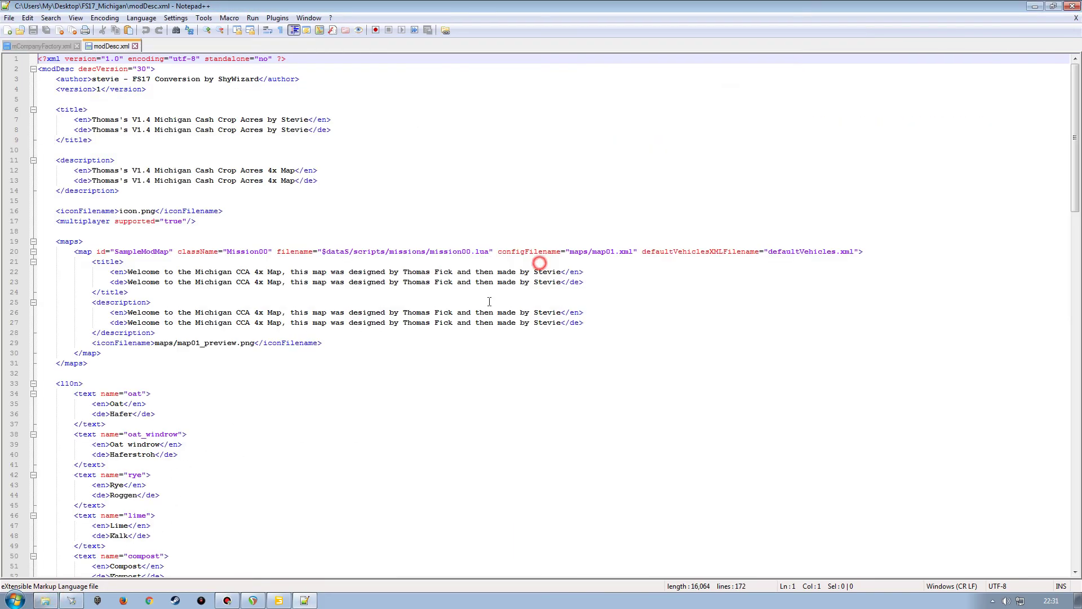
Examine the localisation texts and extraSourceFiles entries in modDesc.xml and compare them with the text names used in mCompanyFactory.xml.
{"action": "scroll", "coordinate": [194, 441], "scroll_direction": "down", "scroll_amount": 20}
{"action": "scroll", "coordinate": [194, 441], "scroll_direction": "down", "scroll_amount": 10}
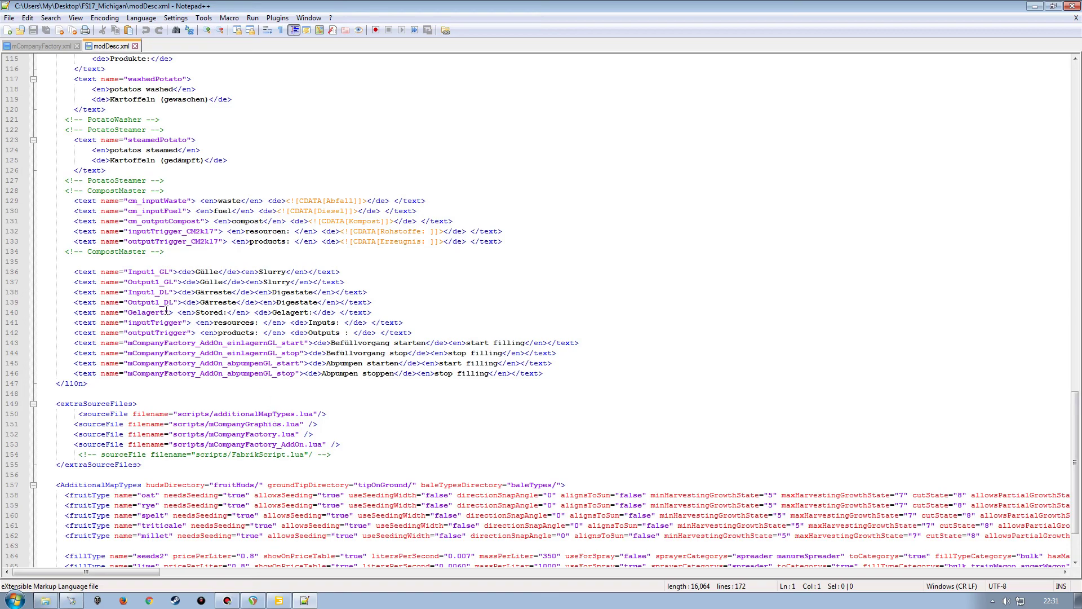
{"action": "left_click", "coordinate": [46, 599]}
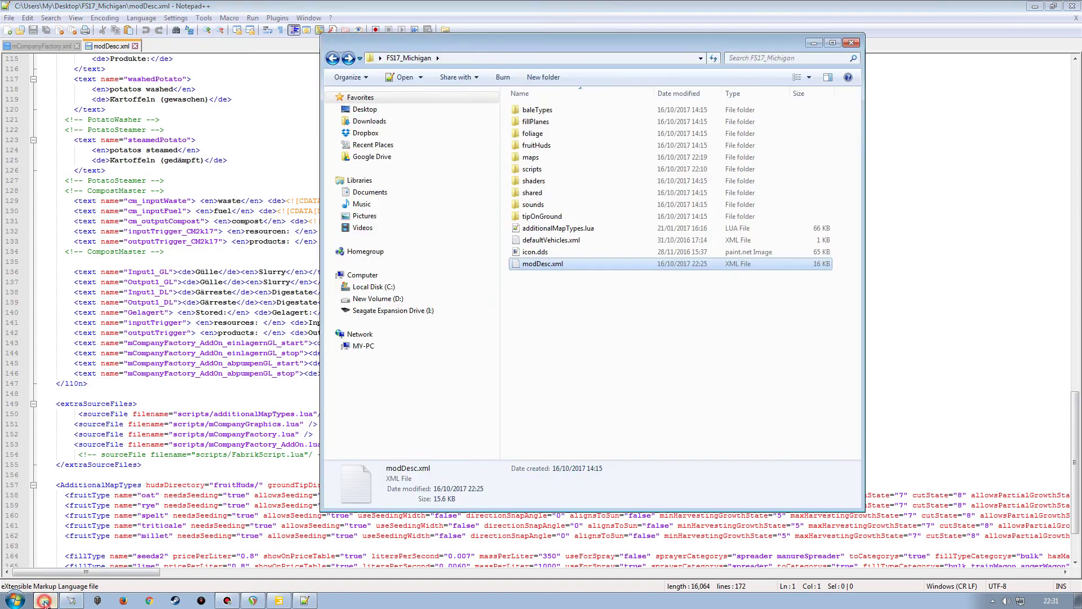
{"action": "left_click", "coordinate": [305, 599]}
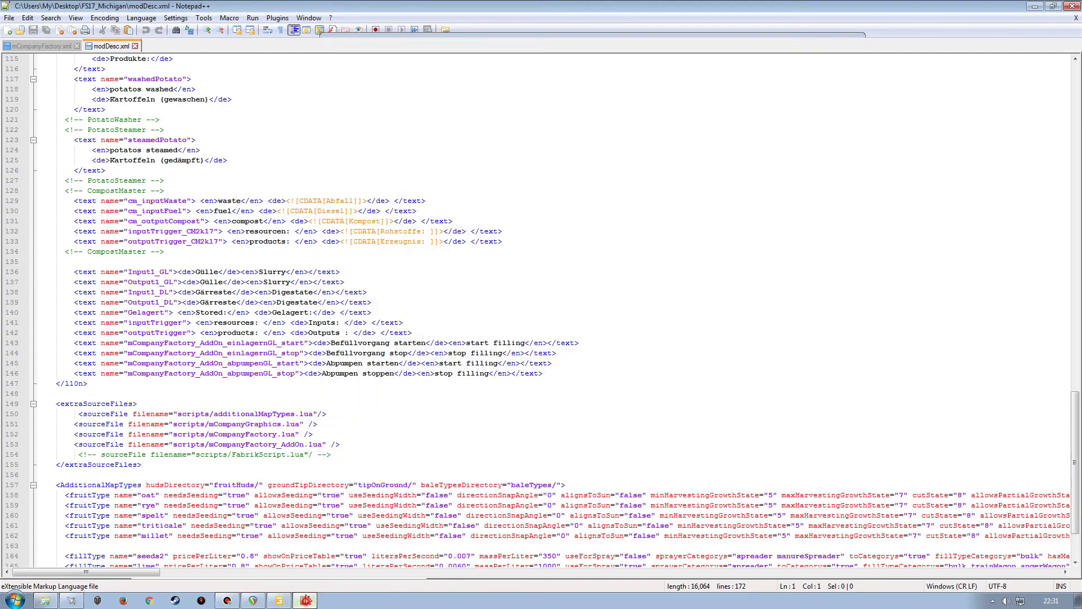
{"action": "left_click", "coordinate": [39, 47]}
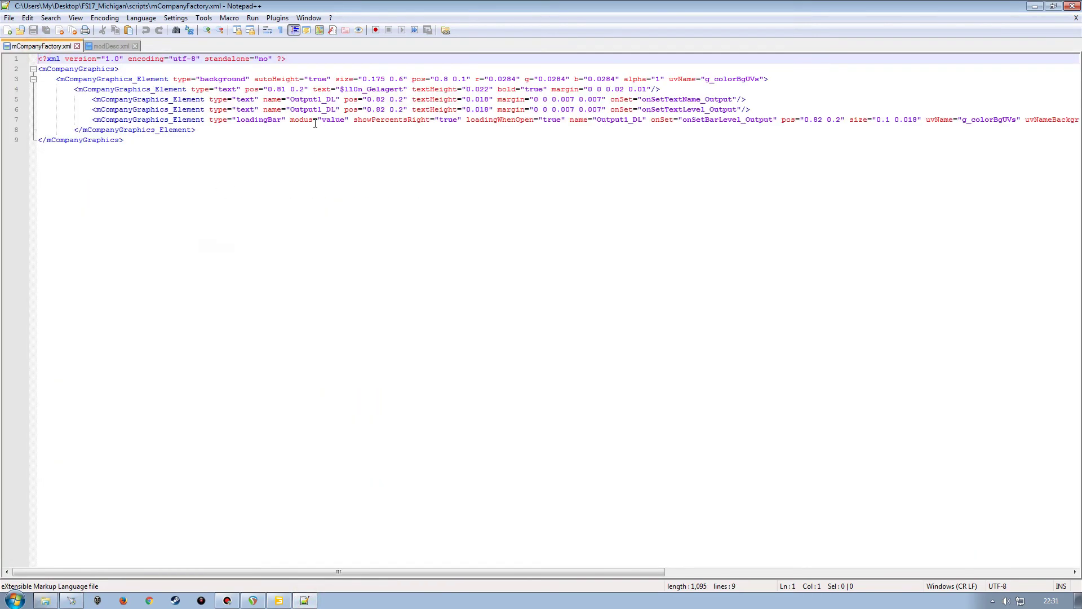
{"action": "left_click", "coordinate": [97, 46]}
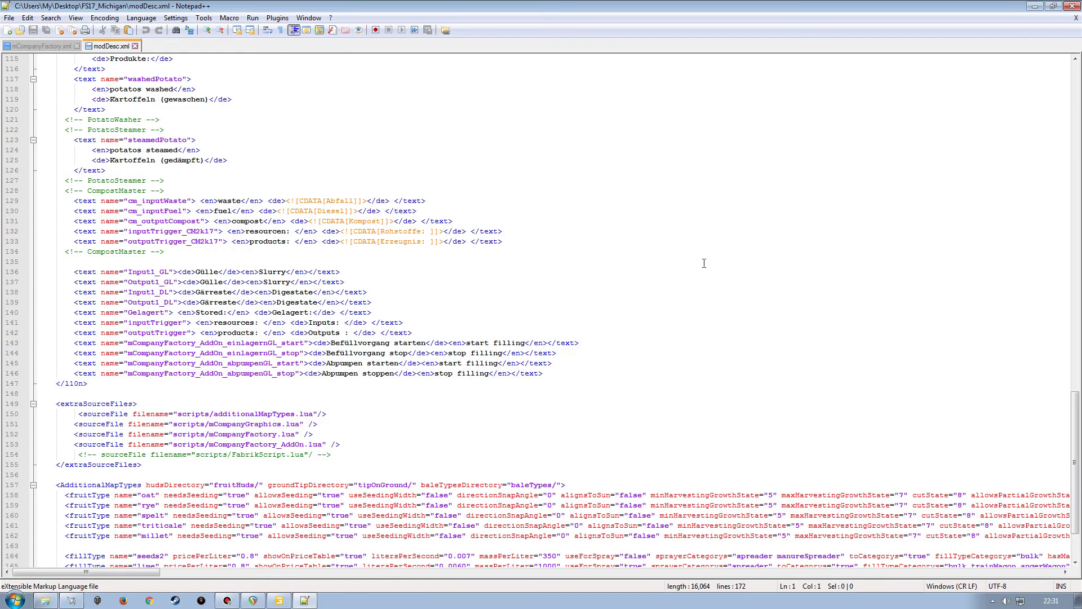
Close modDesc.xml, mCompanyFactory.xml and Notepad++, and minimise the FS17_Michigan folder to return to the map in GIANTS Editor.
{"action": "left_click", "coordinate": [135, 46]}
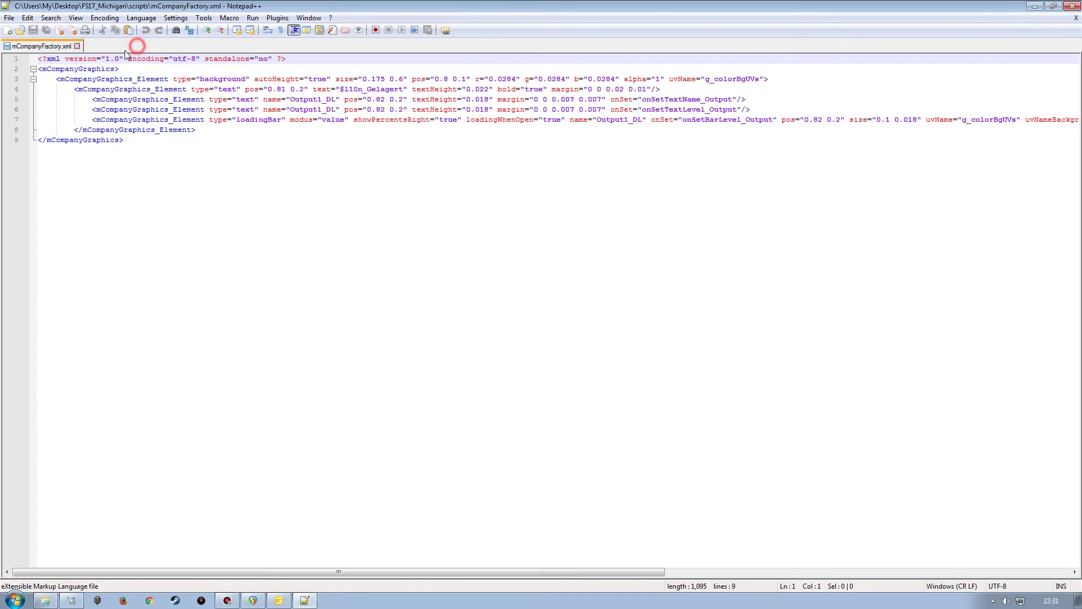
{"action": "left_click", "coordinate": [78, 46]}
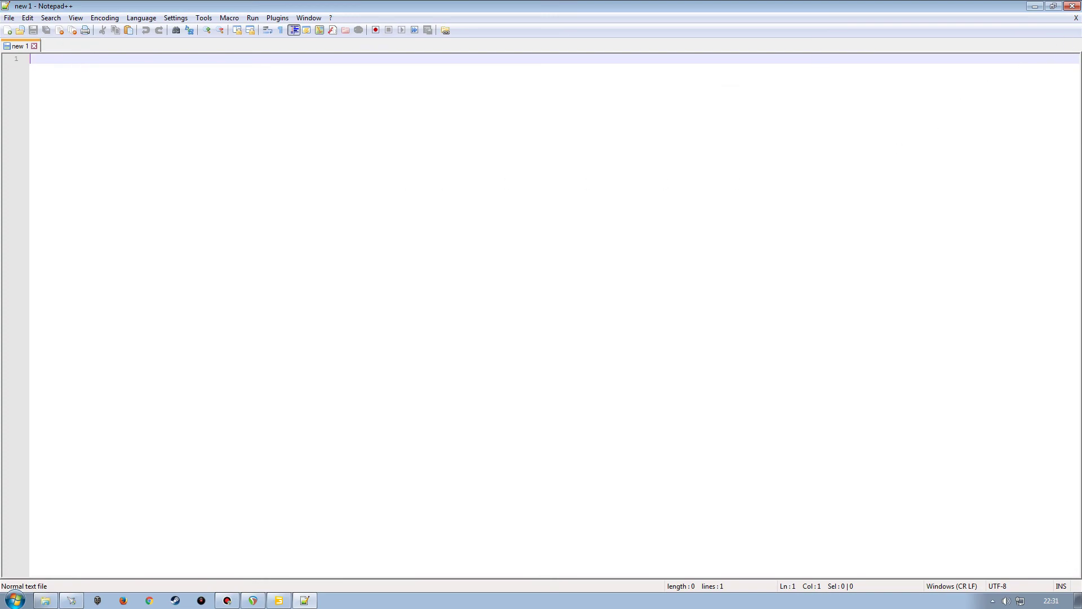
{"action": "left_click", "coordinate": [1072, 6]}
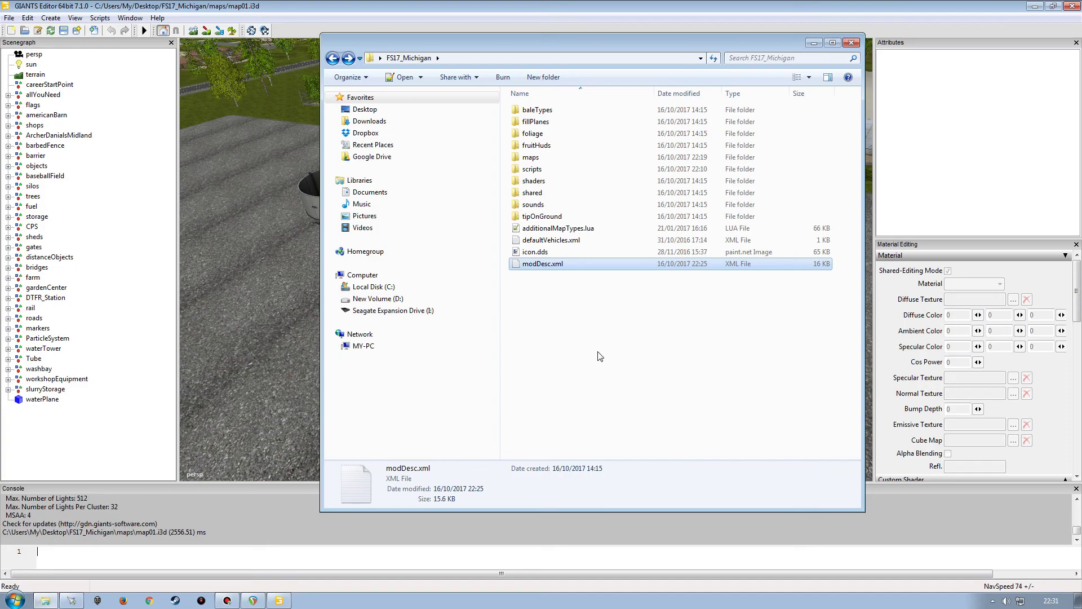
{"action": "left_click", "coordinate": [815, 44]}
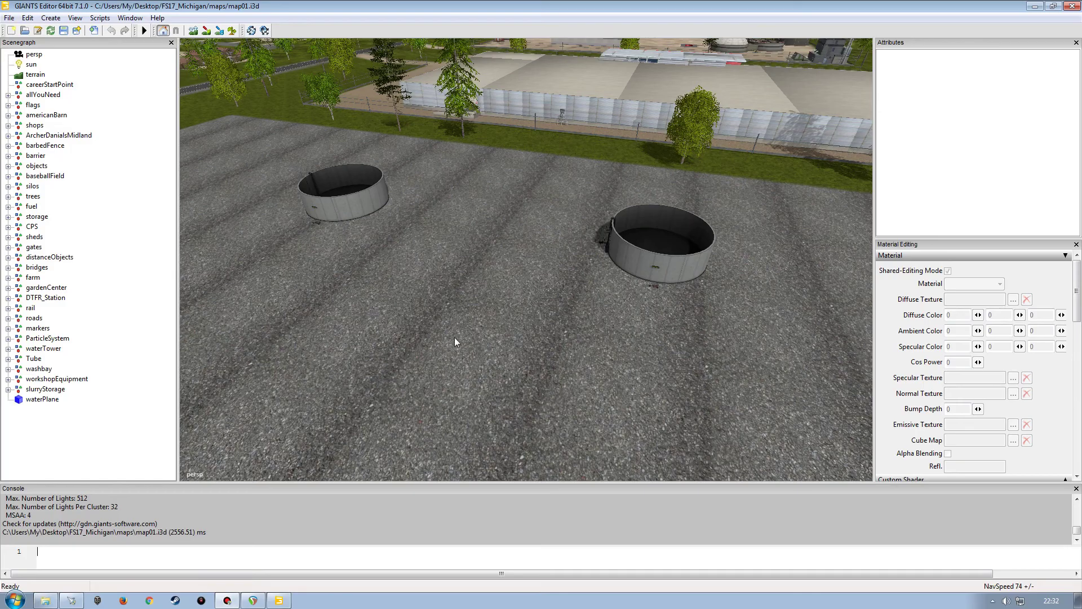
Expand the slurryStorage group in the Scenegraph, select digestateStorage and expand it to inspect its child nodes.
{"action": "right_click_drag", "start_coordinate": [454, 317], "coordinate": [442, 391]}
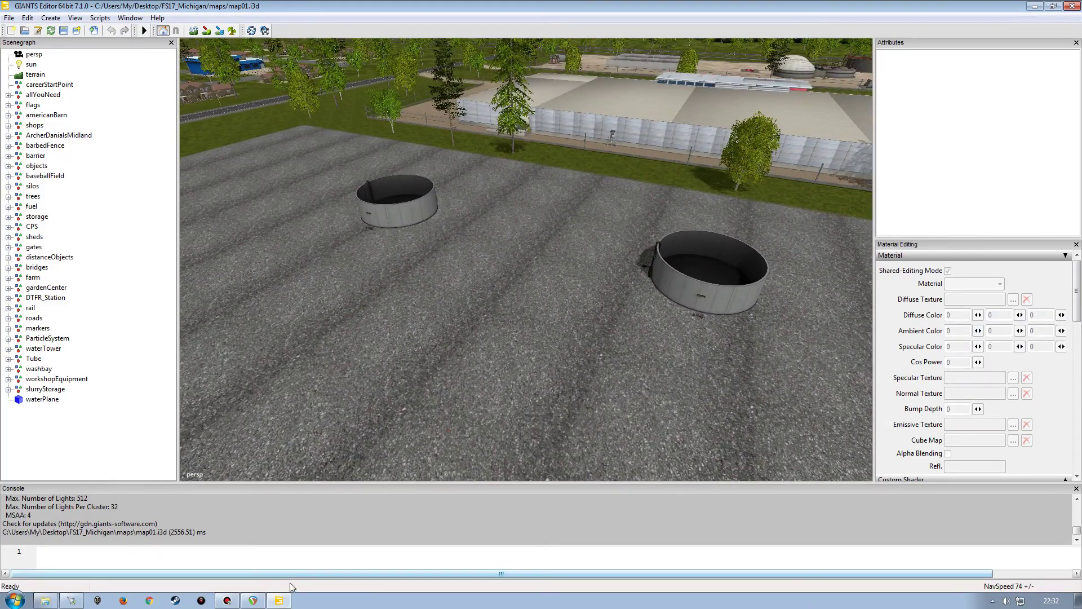
{"action": "left_click", "coordinate": [8, 389]}
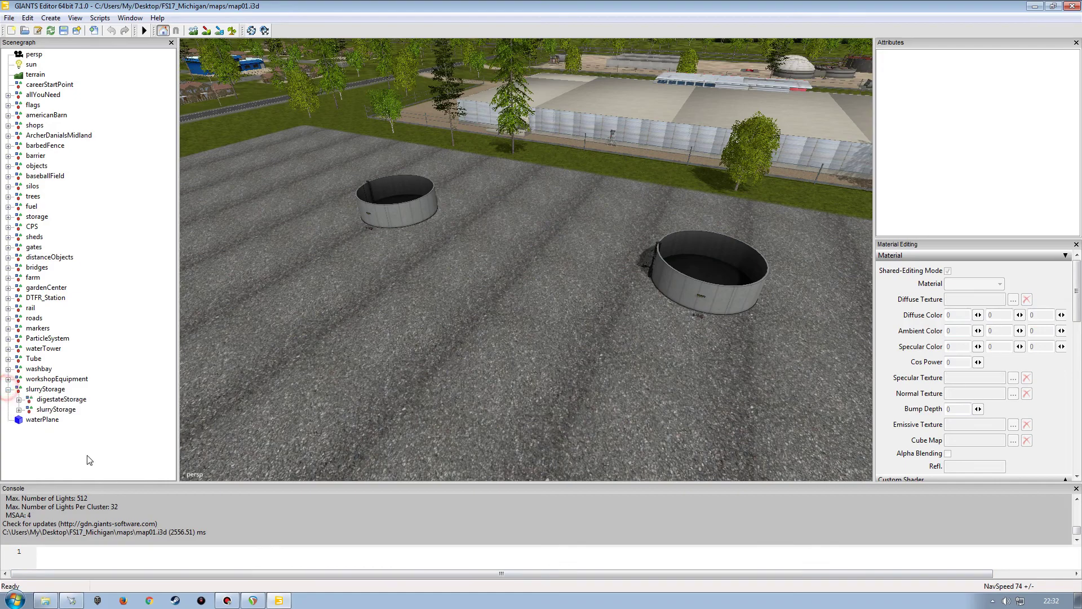
{"action": "left_click", "coordinate": [54, 400]}
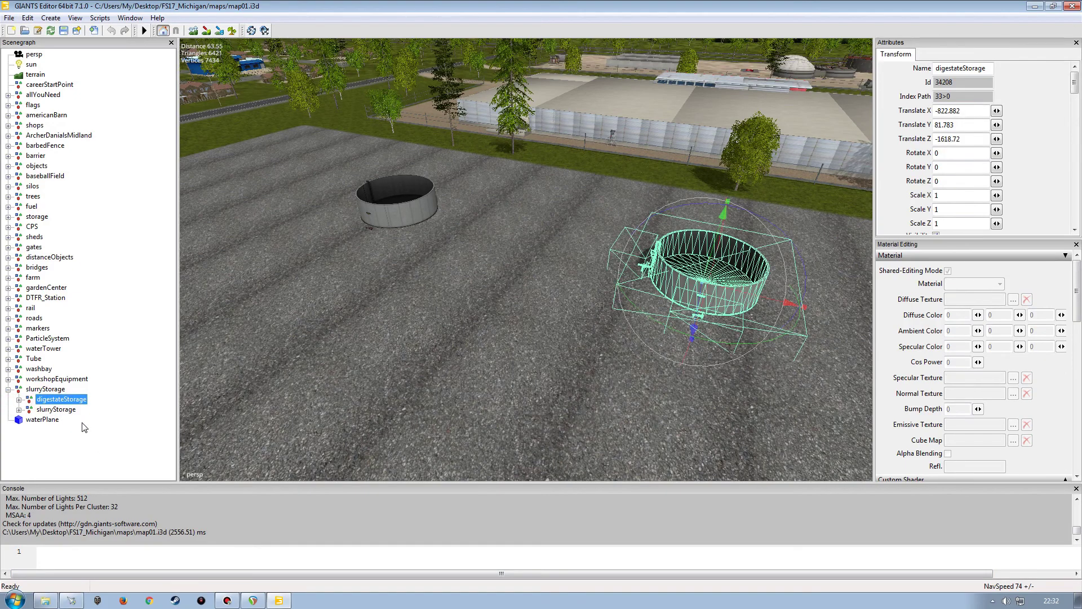
{"action": "left_click", "coordinate": [18, 399]}
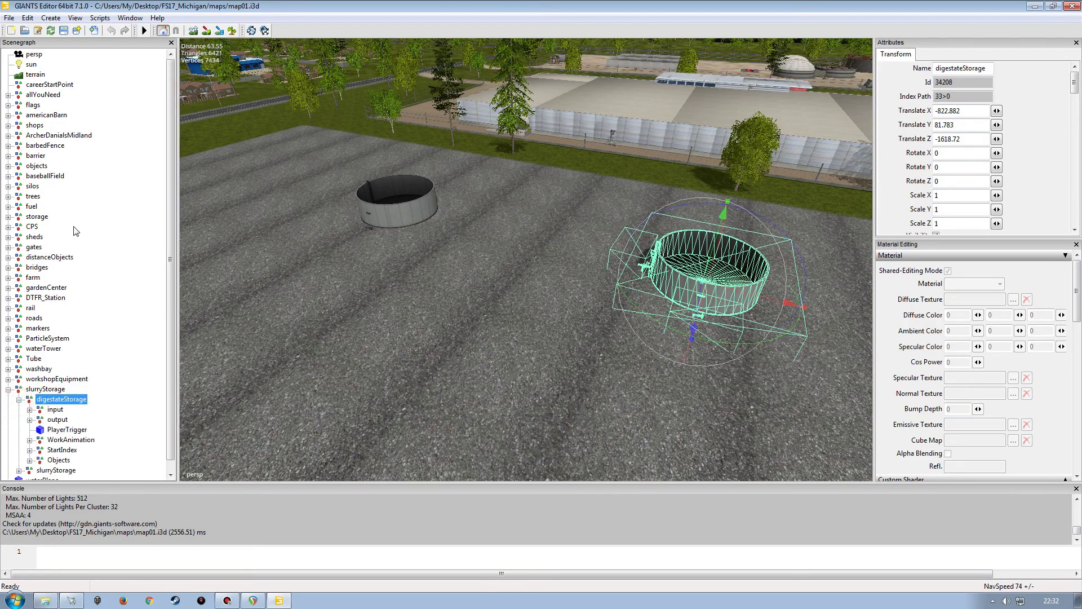
Show the digestateStorage user attributes in a widened pane and collapse the digestateStorage node in the scenegraph.
{"action": "left_click", "coordinate": [130, 17]}
{"action": "left_click", "coordinate": [153, 55]}
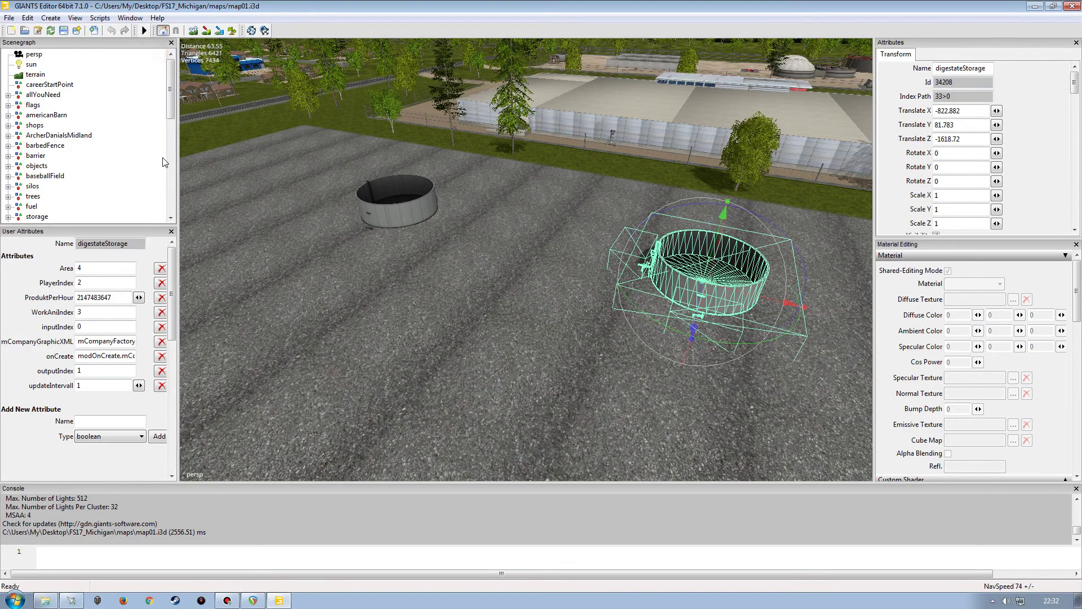
{"action": "left_click_drag", "start_coordinate": [178, 186], "coordinate": [250, 186]}
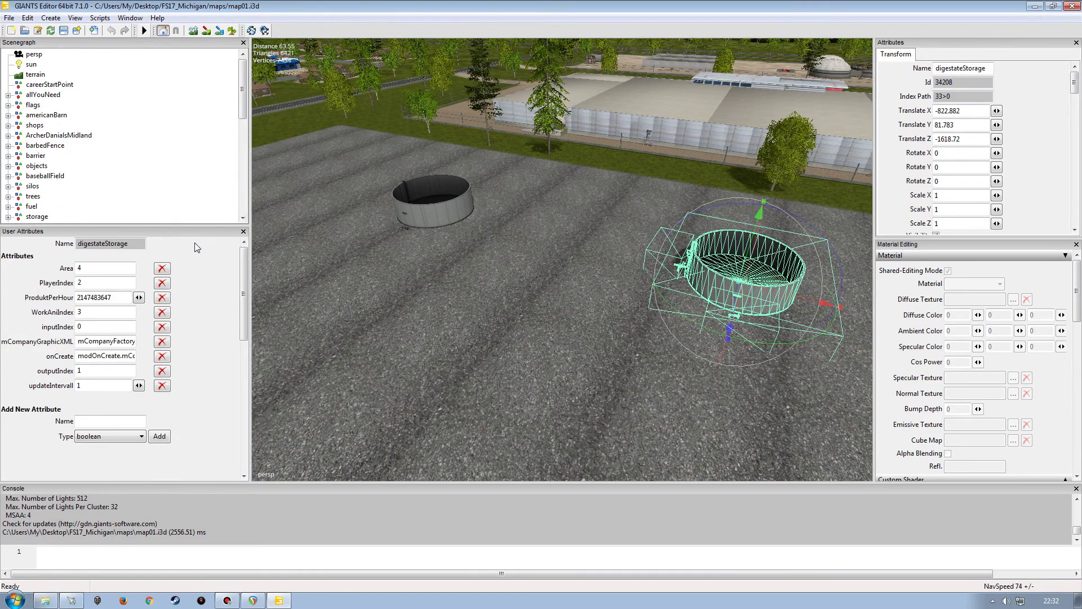
{"action": "left_click_drag", "start_coordinate": [243, 93], "coordinate": [244, 194]}
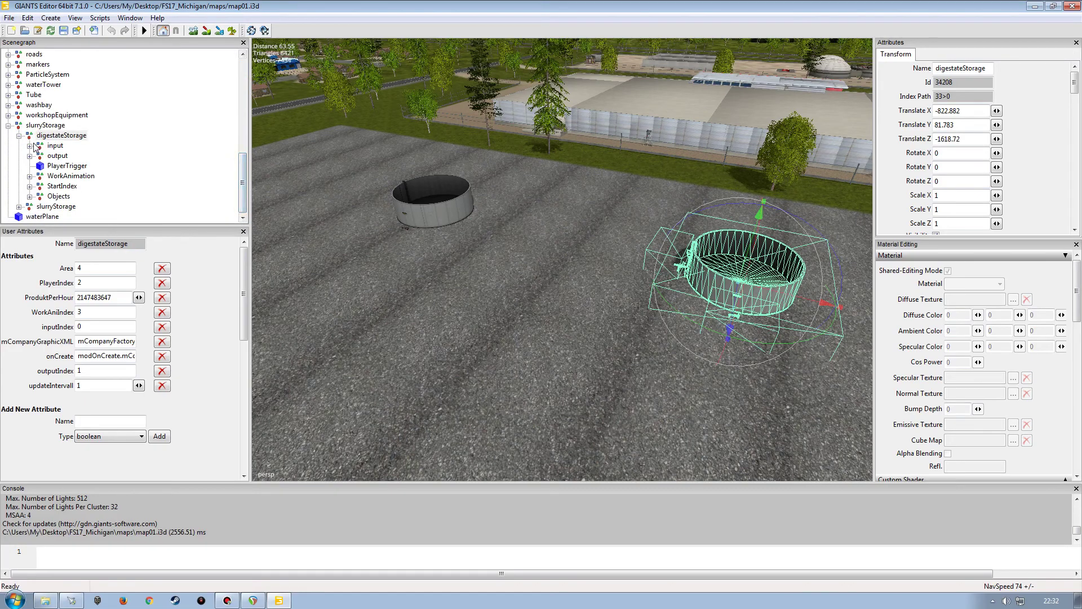
{"action": "double_click", "coordinate": [29, 137]}
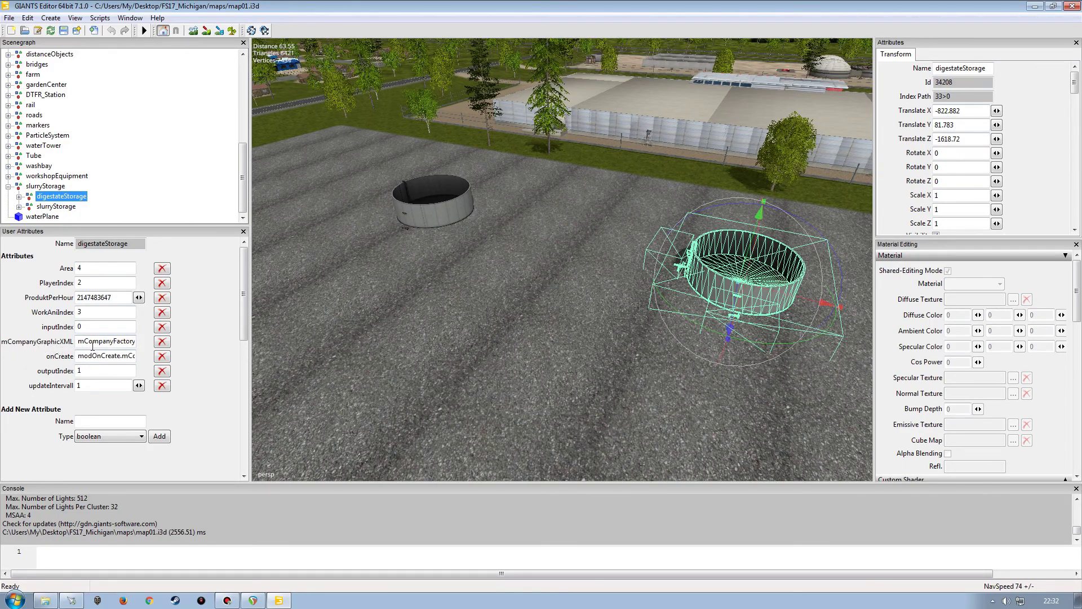
Compare digestateStorage's mCompanyGraphicXML value with the mCompanyFactory.xml file in the FS17_Michigan scripts folder.
{"action": "left_click", "coordinate": [113, 341]}
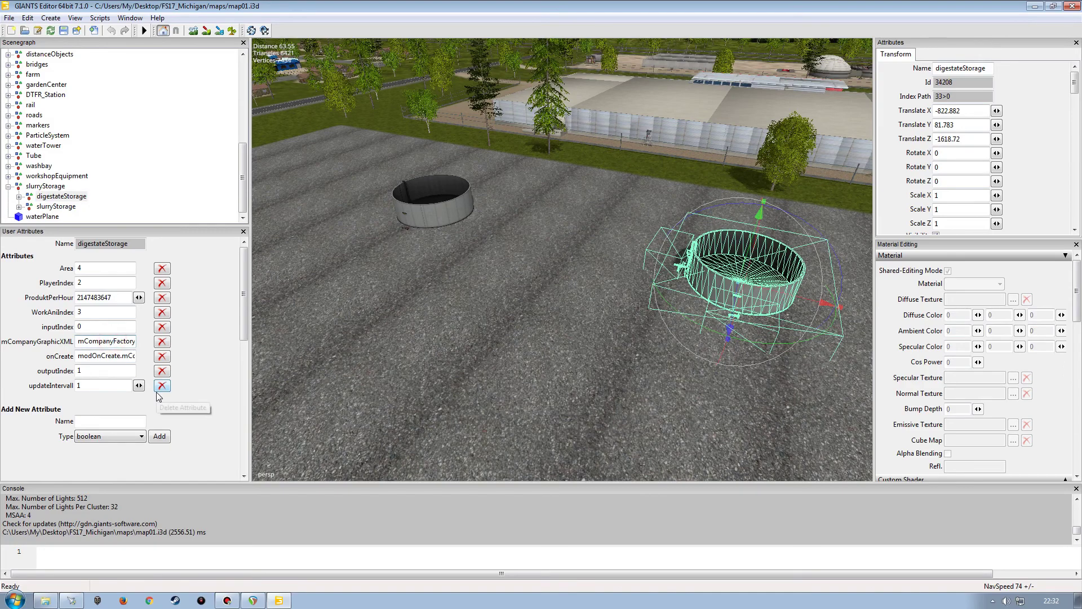
{"action": "key", "text": "End"}
{"action": "key", "text": "Home"}
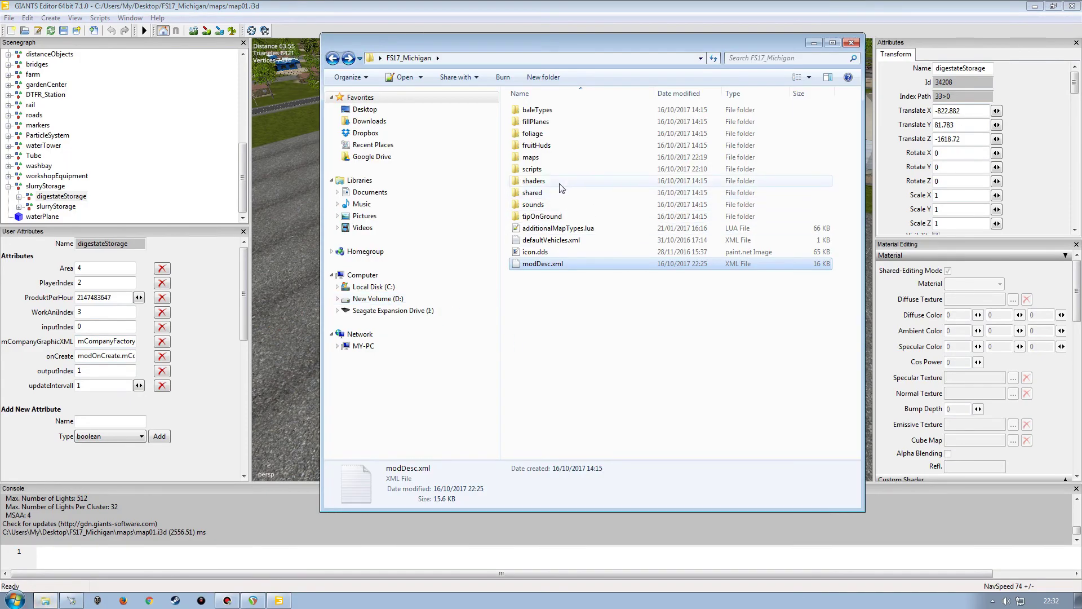
{"action": "double_click", "coordinate": [556, 167]}
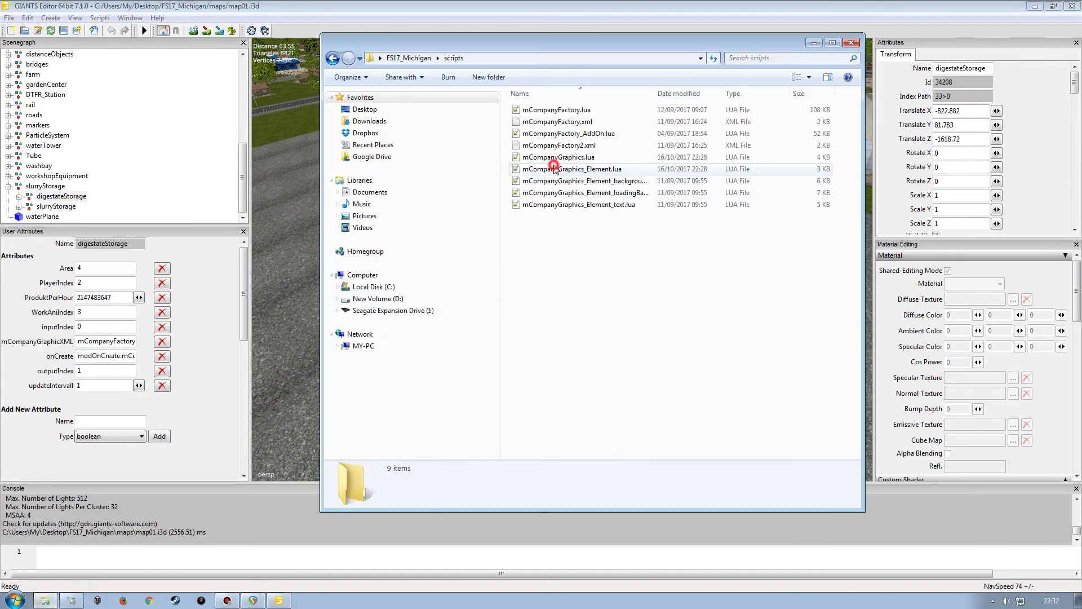
{"action": "left_click", "coordinate": [566, 123]}
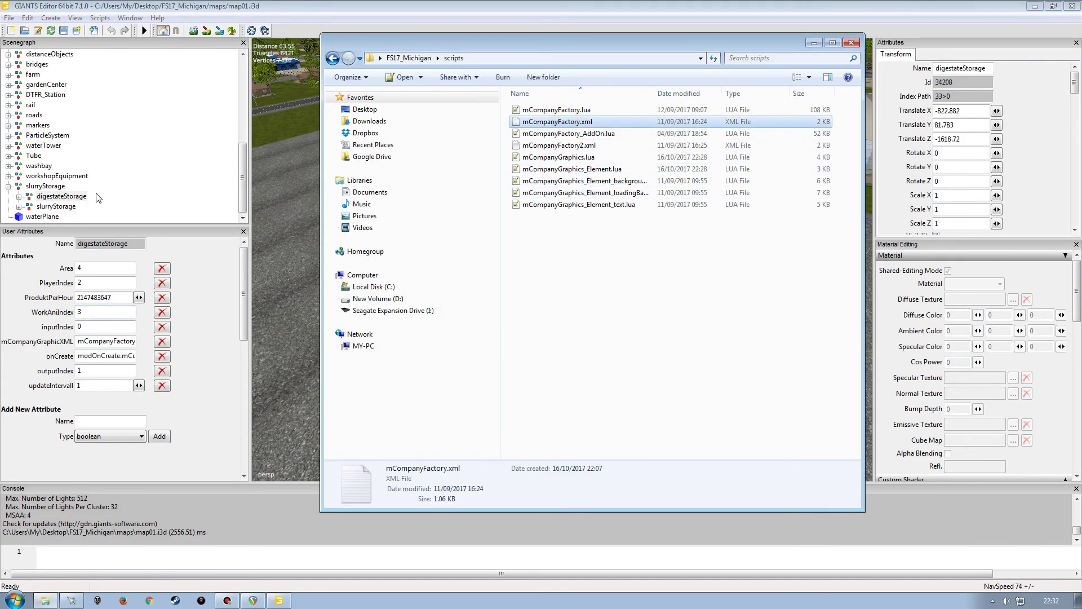
Compare slurryStorage's mCompanyGraphicXML value with the mCompanyFactory2.xml file in the scripts folder.
{"action": "left_click", "coordinate": [42, 206]}
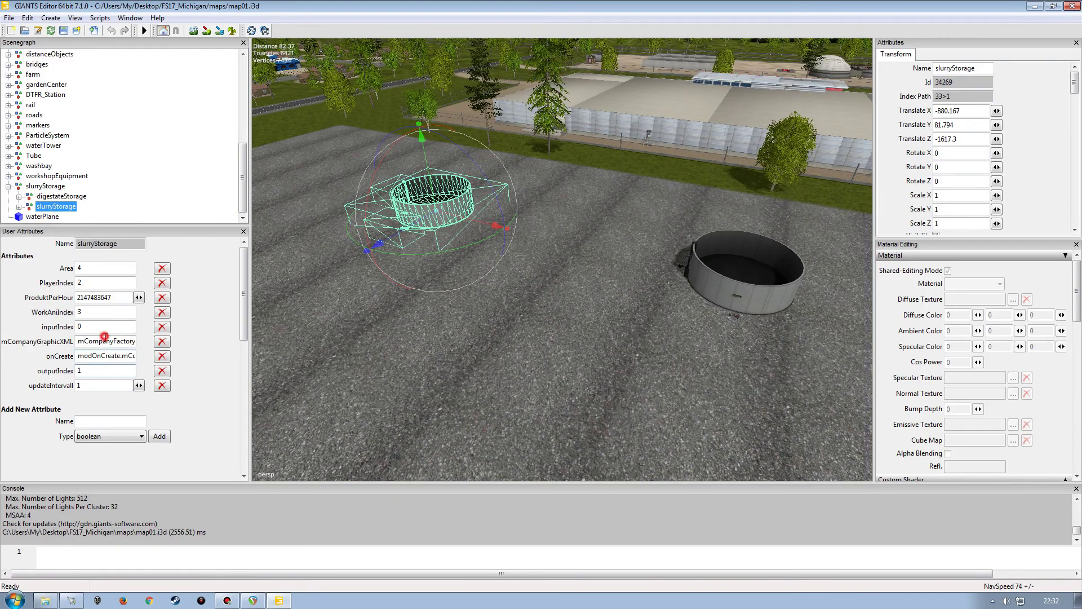
{"action": "left_click", "coordinate": [106, 341]}
{"action": "key", "text": "End"}
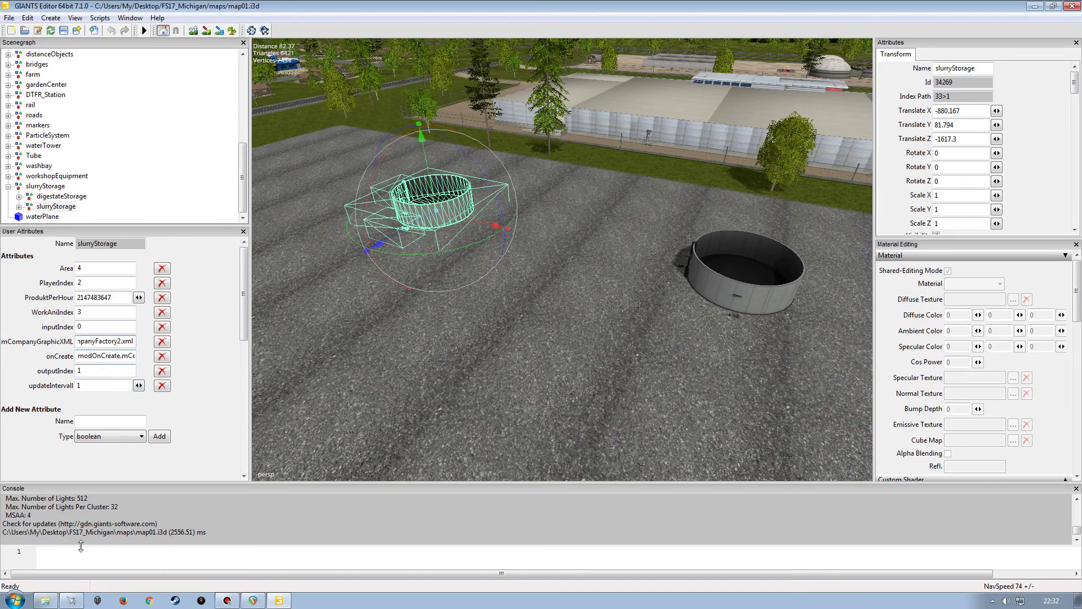
{"action": "left_click", "coordinate": [48, 601]}
{"action": "left_click", "coordinate": [547, 146]}
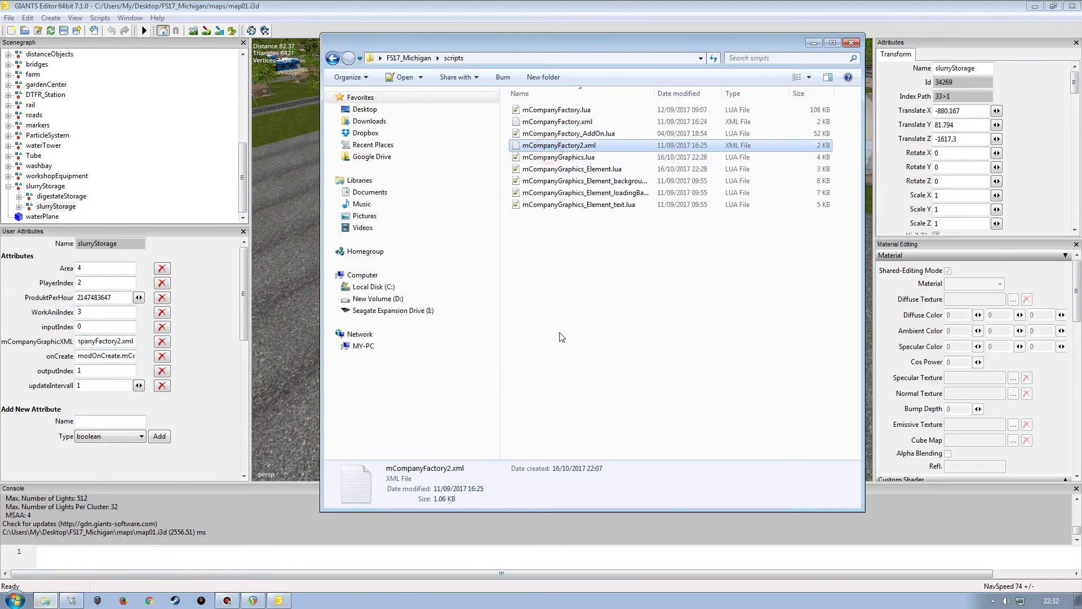
{"action": "left_click", "coordinate": [814, 43]}
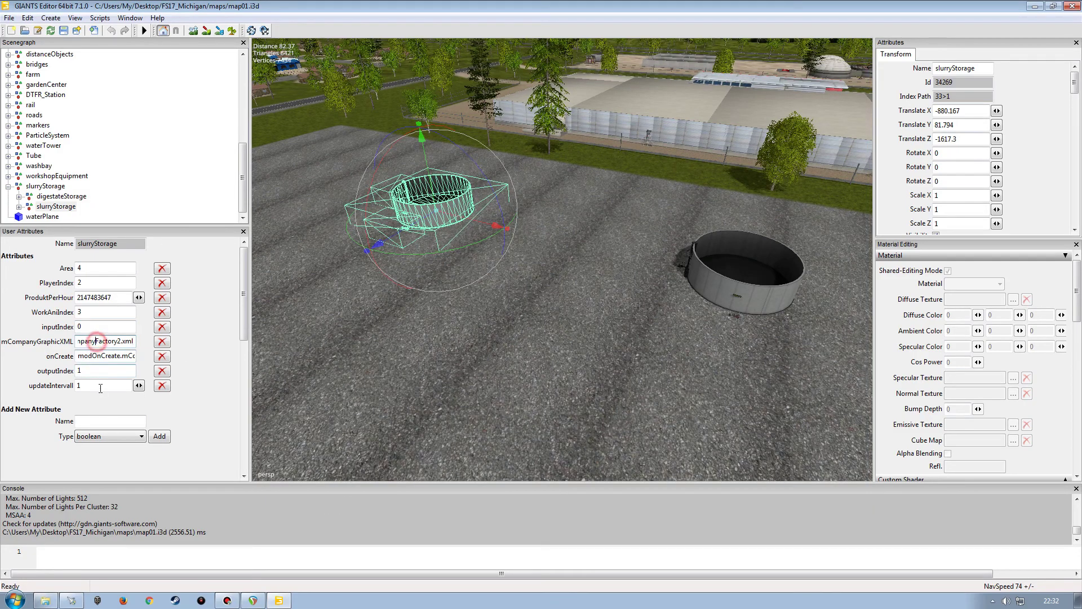
Add the prefix "scripts/" to the start of slurryStorage's mCompanyGraphicXML path.
{"action": "left_click", "coordinate": [93, 341]}
{"action": "key", "text": "Home"}
{"action": "type", "text": "scriop"}
{"action": "key", "text": "BackSpace"}
{"action": "key", "text": "BackSpace"}
{"action": "type", "text": "pts/"}
Copy the "scripts/" prefix to the start of digestateStorage's mCompanyGraphicXML path and check the scripts folder.
{"action": "left_click_drag", "start_coordinate": [100, 341], "coordinate": [50, 344]}
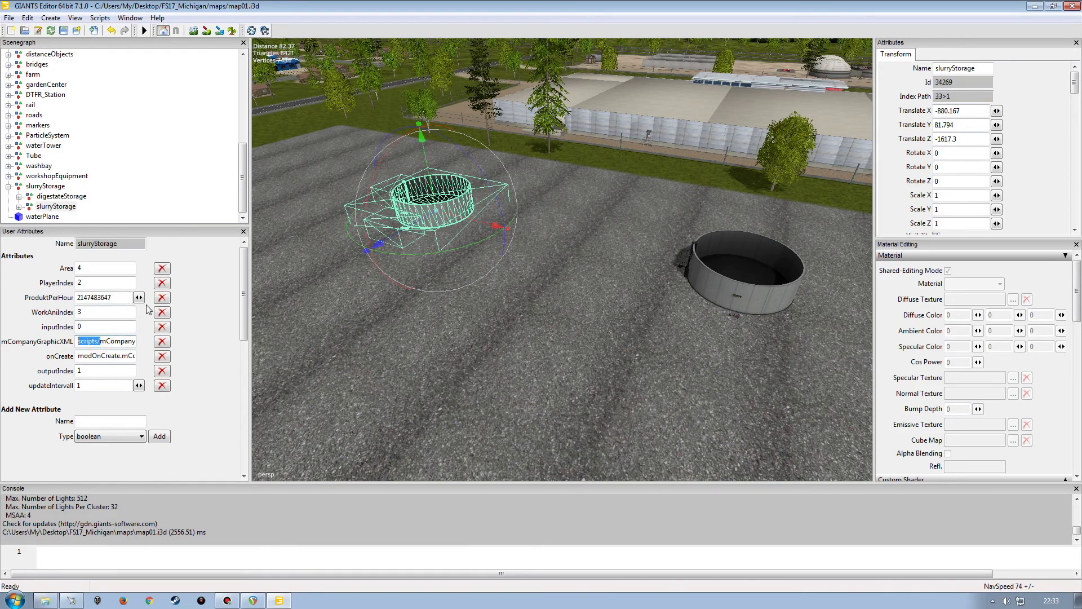
{"action": "left_click", "coordinate": [77, 196]}
{"action": "left_click", "coordinate": [85, 338]}
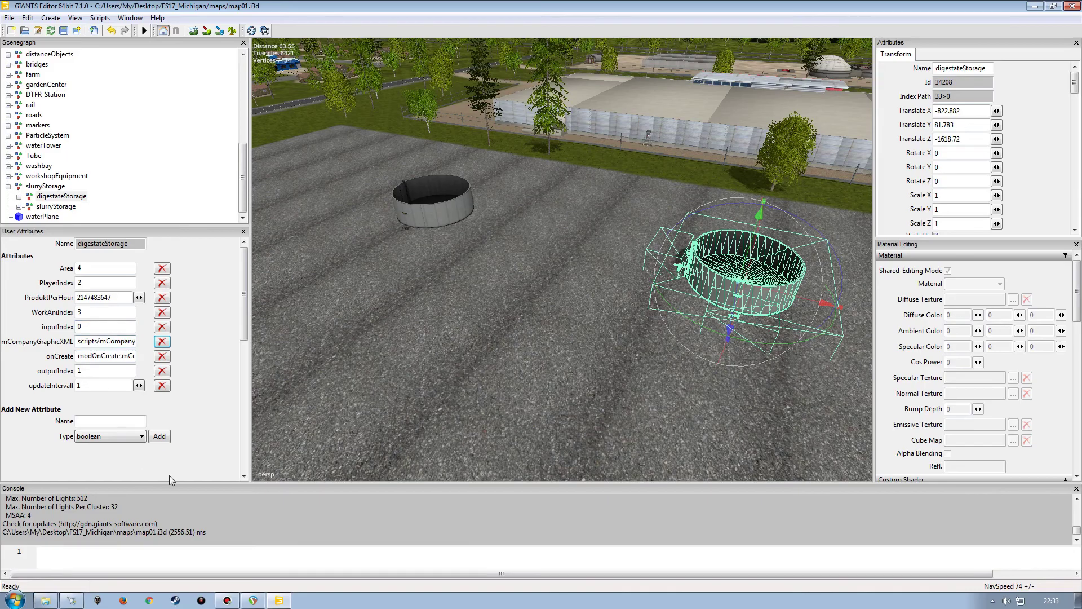
{"action": "left_click", "coordinate": [46, 599]}
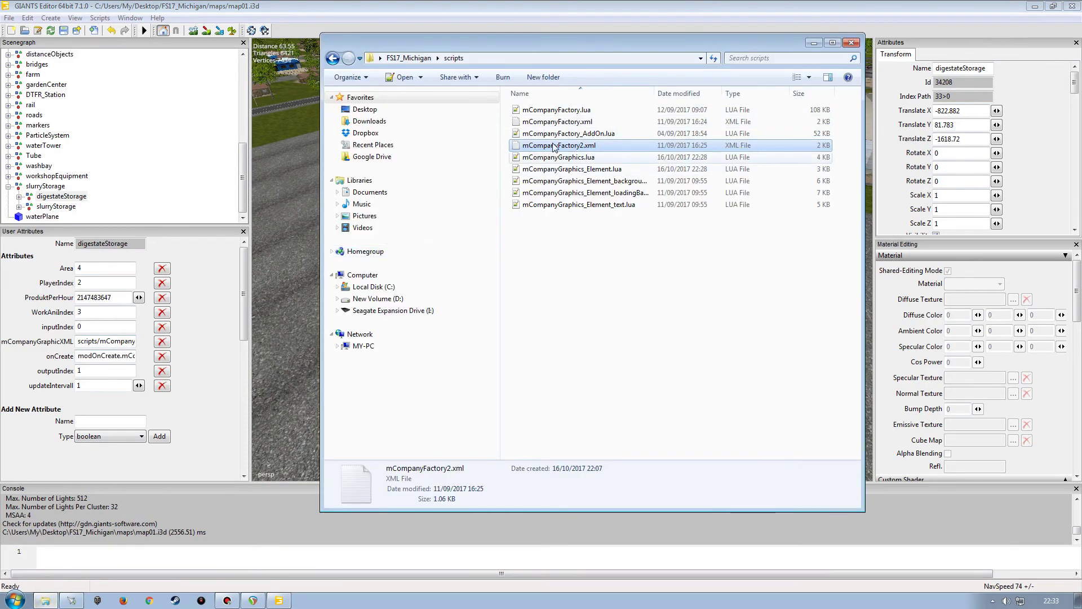
{"action": "left_click", "coordinate": [852, 43]}
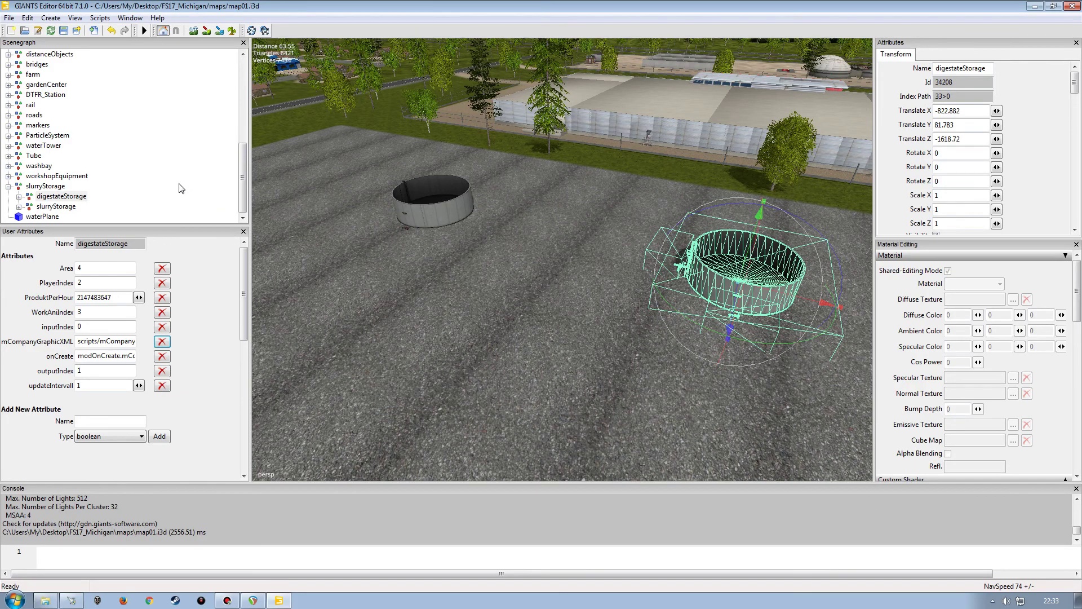
{"action": "left_click", "coordinate": [174, 167]}
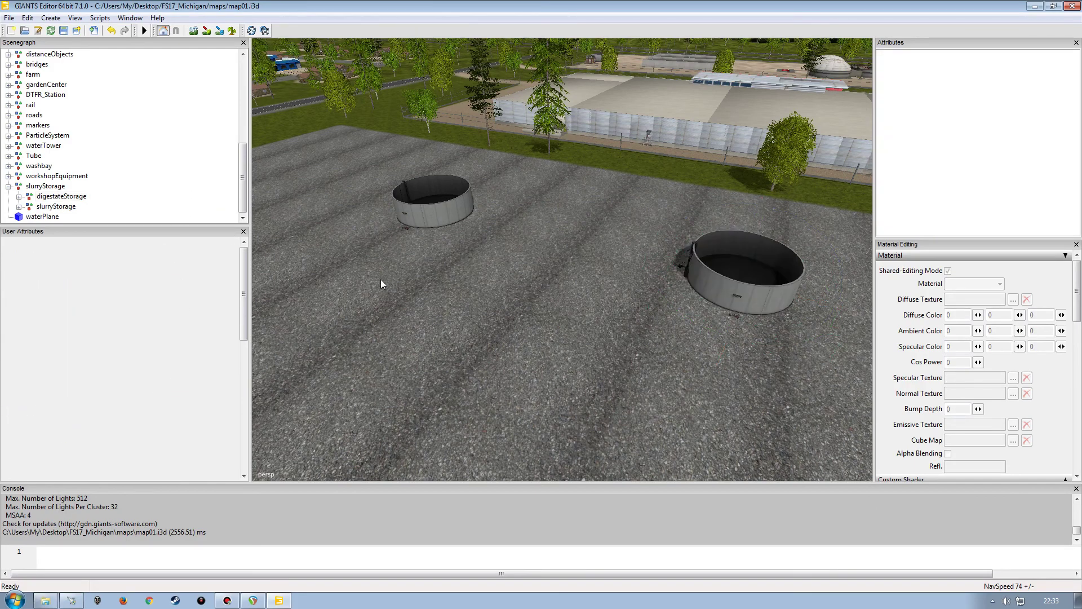
Review digestateStorage's mCompanyGraphicXML path, collapse the slurryStorage group and clear the selection.
{"action": "left_click", "coordinate": [61, 197]}
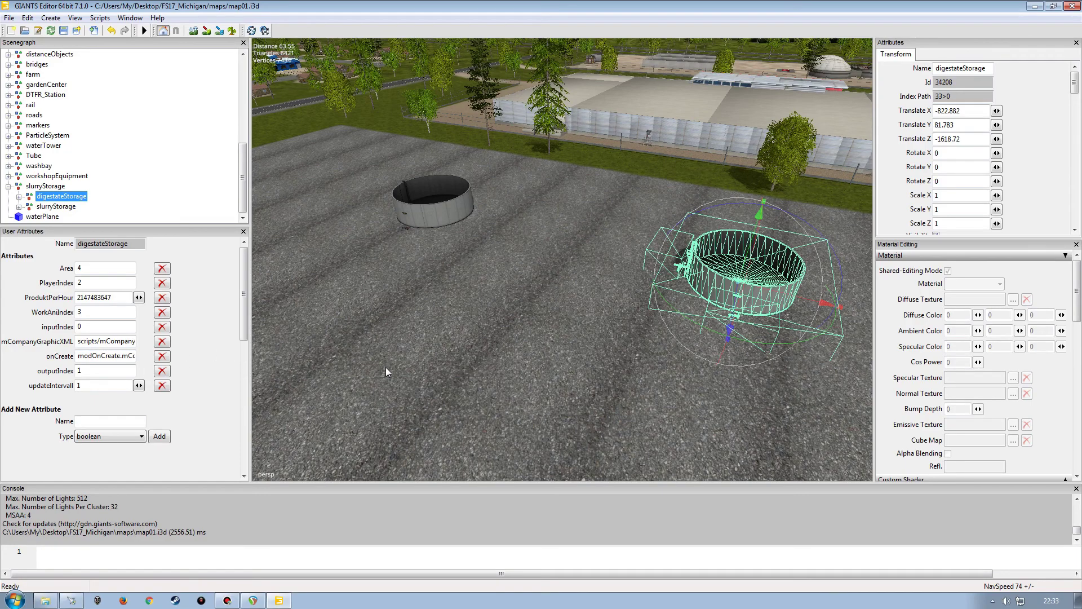
{"action": "left_click", "coordinate": [80, 341]}
{"action": "left_click", "coordinate": [8, 187]}
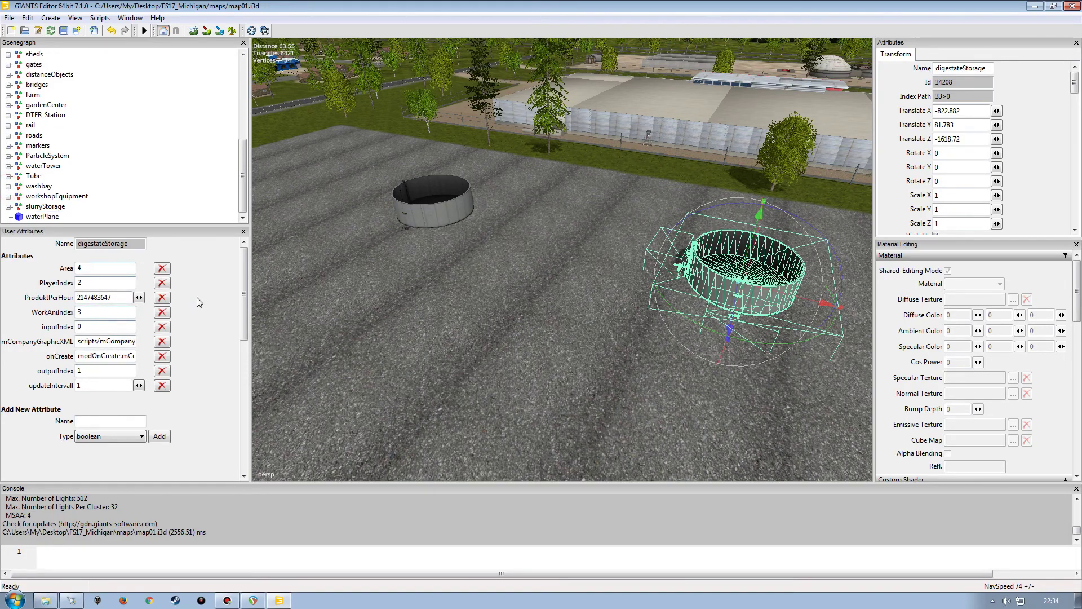
{"action": "left_click", "coordinate": [164, 179]}
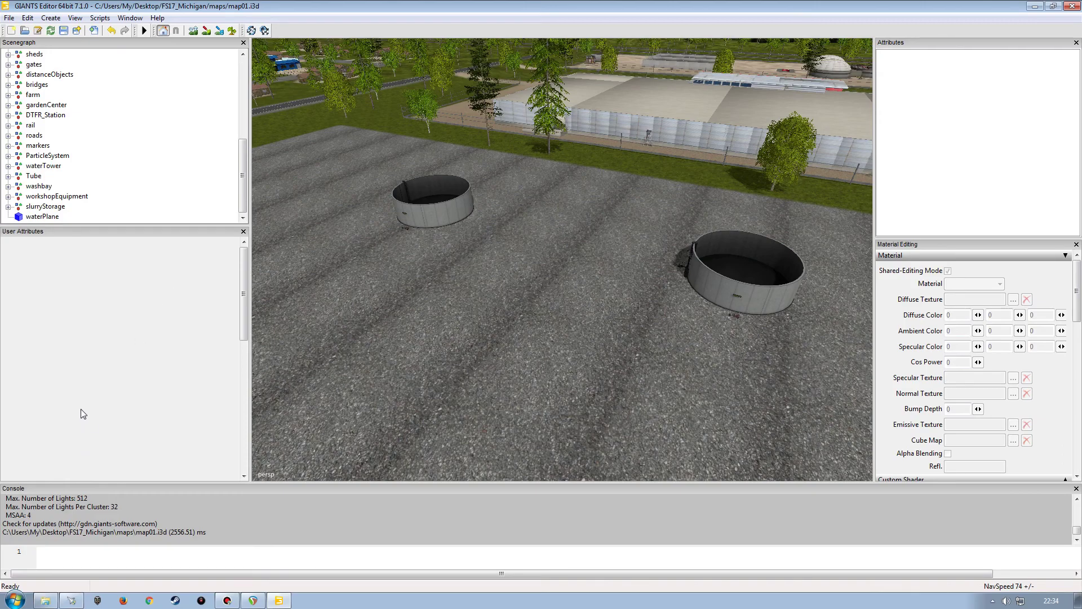
Look through the XML files in the FS17_Michigan maps folder, including map01.xml and map01_environment.xml.
{"action": "left_click", "coordinate": [46, 600]}
{"action": "key", "text": "BackSpace"}
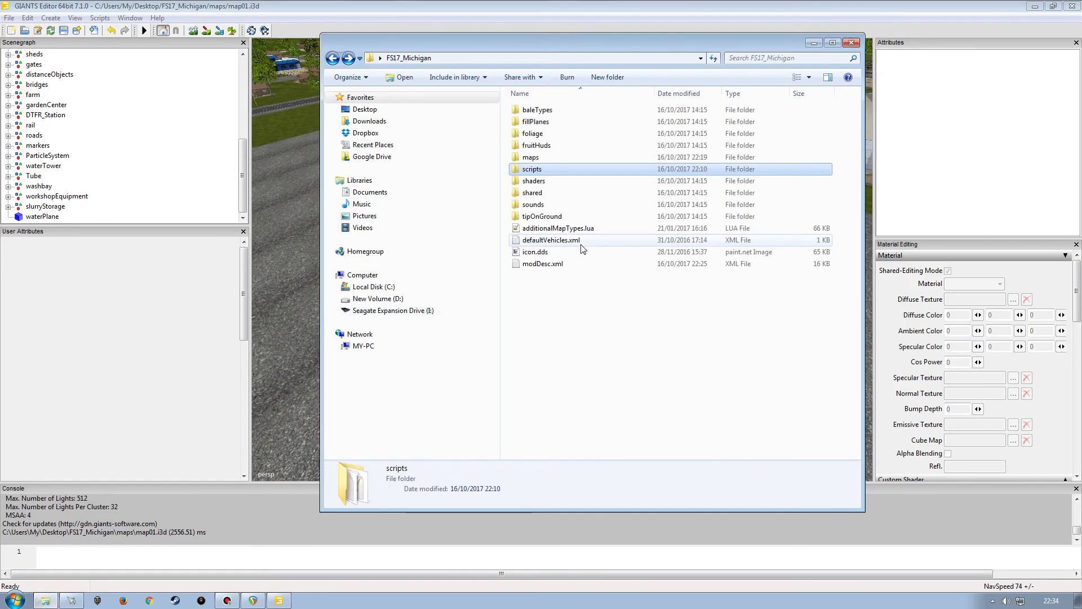
{"action": "double_click", "coordinate": [540, 159]}
{"action": "left_click", "coordinate": [550, 263]}
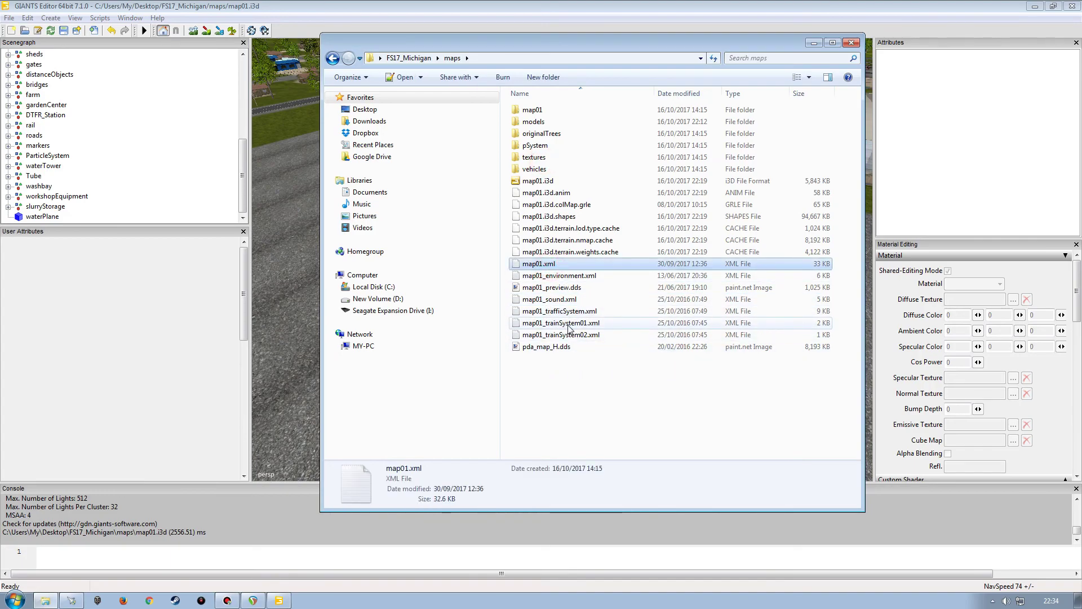
{"action": "left_click", "coordinate": [548, 323]}
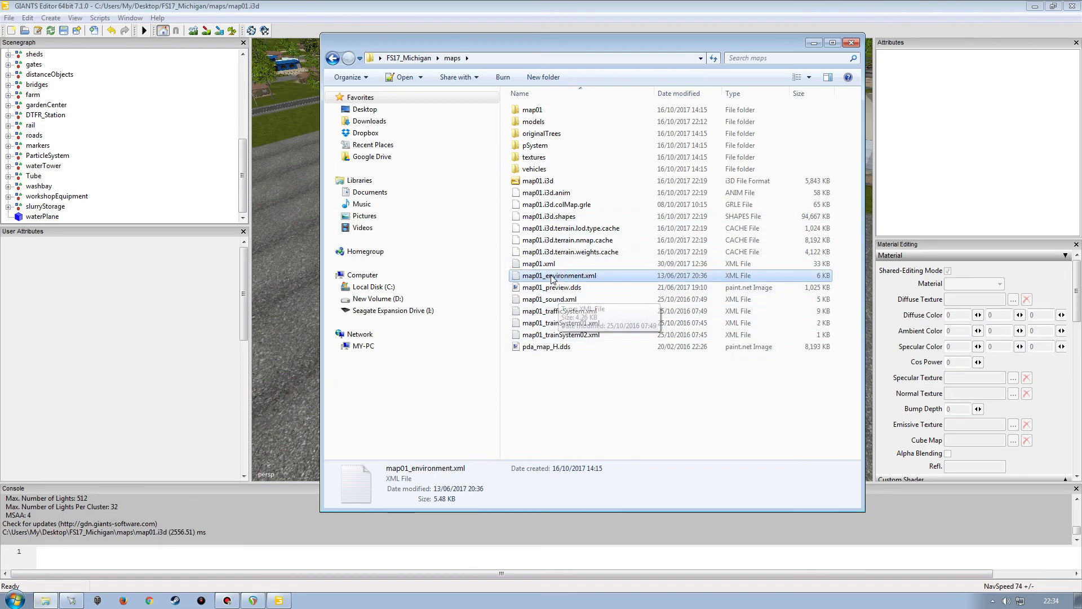
{"action": "key", "text": "BackSpace"}
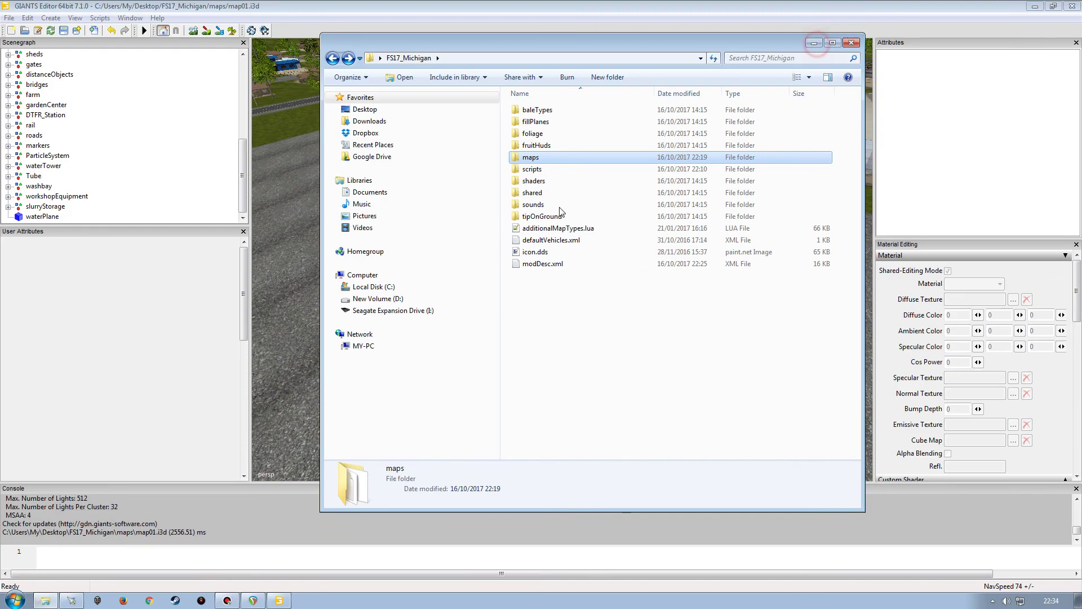
{"action": "left_click", "coordinate": [814, 43]}
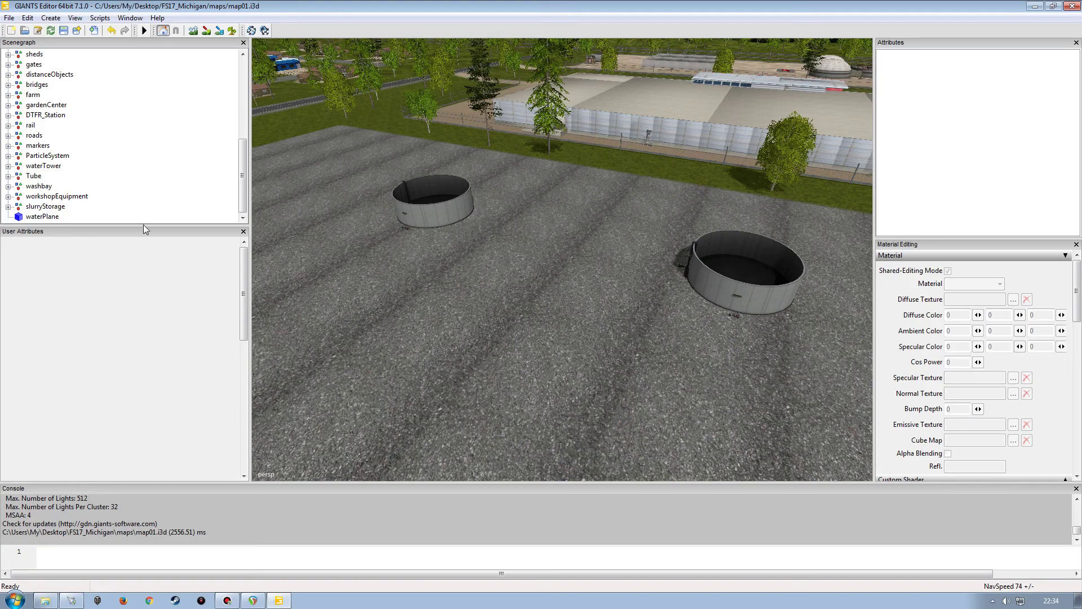
Save the map01.i3d scene and close GIANTS Editor.
{"action": "left_click", "coordinate": [63, 29]}
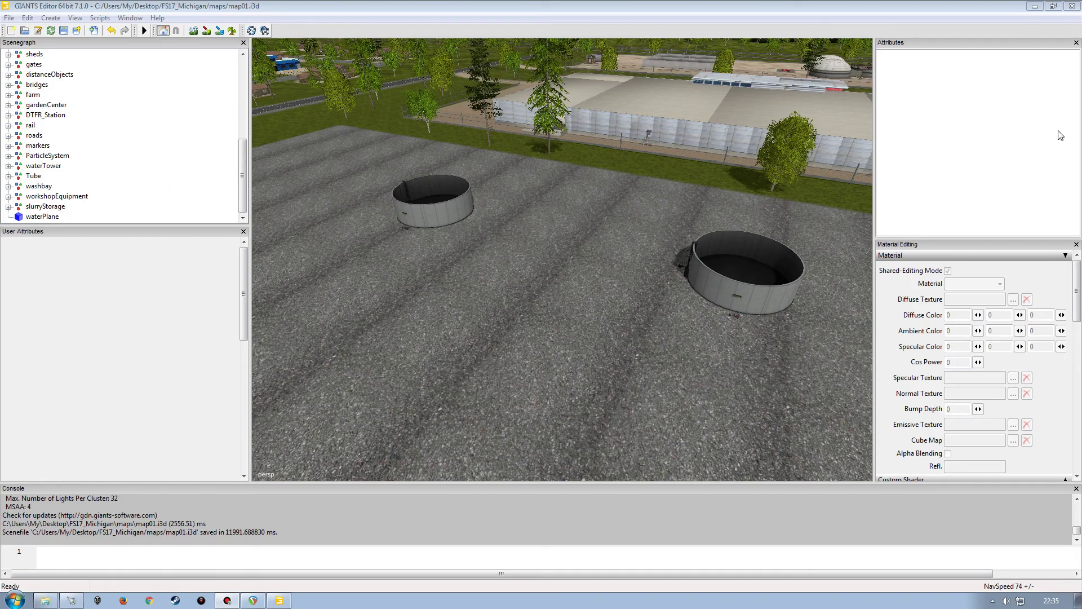
{"action": "left_click", "coordinate": [1072, 6]}
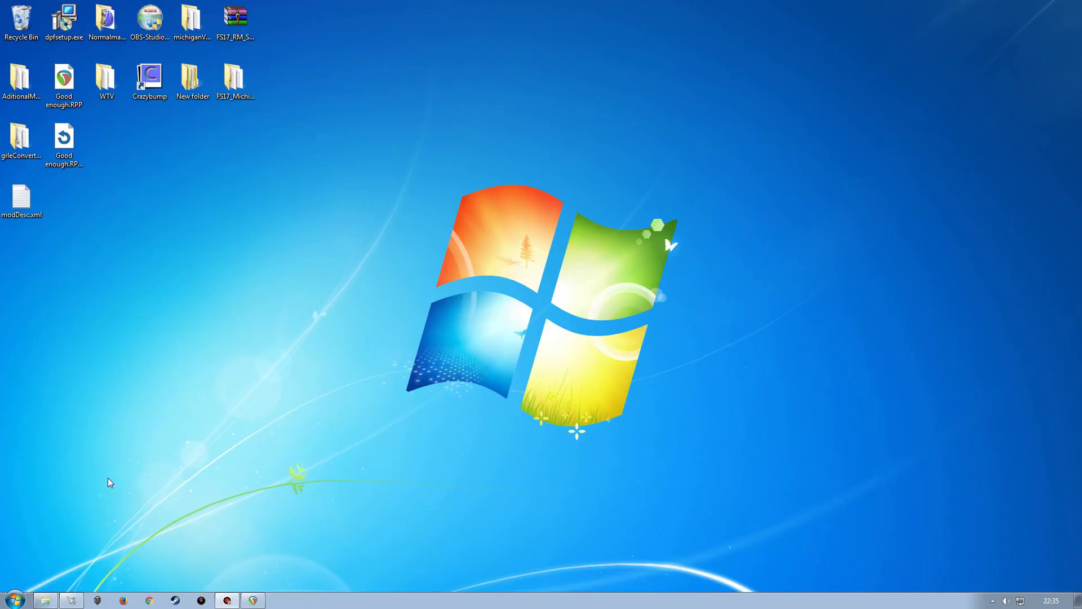
Review the contents of the FS17_Michigan scripts folder in the file explorer, then close the window.
{"action": "left_click", "coordinate": [45, 600]}
{"action": "left_click_drag", "start_coordinate": [600, 45], "coordinate": [449, 38]}
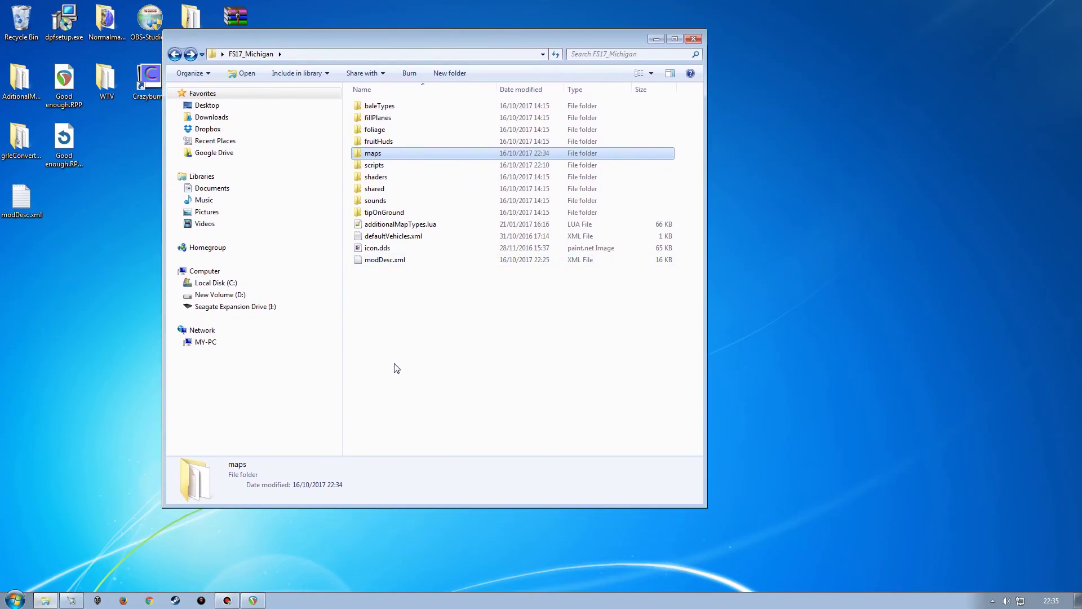
{"action": "double_click", "coordinate": [384, 166]}
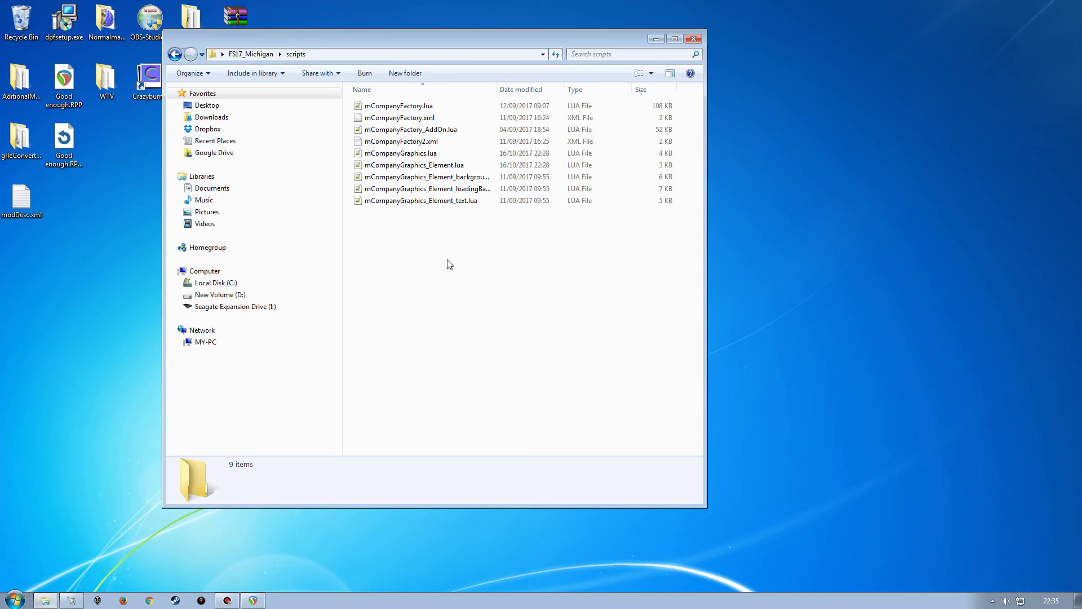
{"action": "key", "text": "BackSpace"}
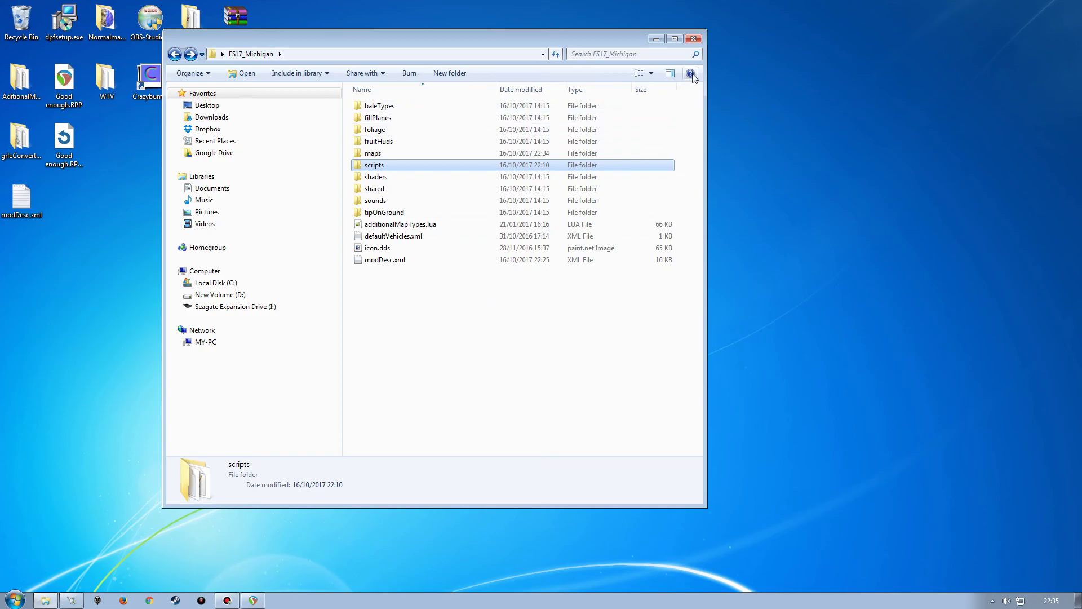
{"action": "left_click", "coordinate": [693, 39]}
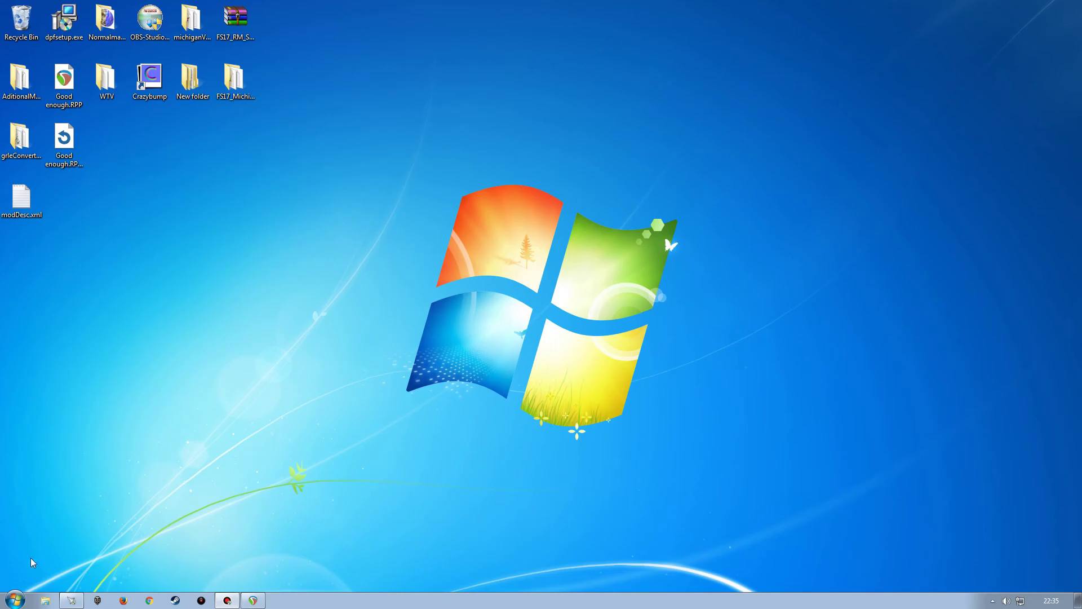
Open the mods folder under Documents, My Games, FarmingSimulator2017, and move its window clear of the desktop folders.
{"action": "left_click", "coordinate": [15, 600]}
{"action": "left_click", "coordinate": [169, 265]}
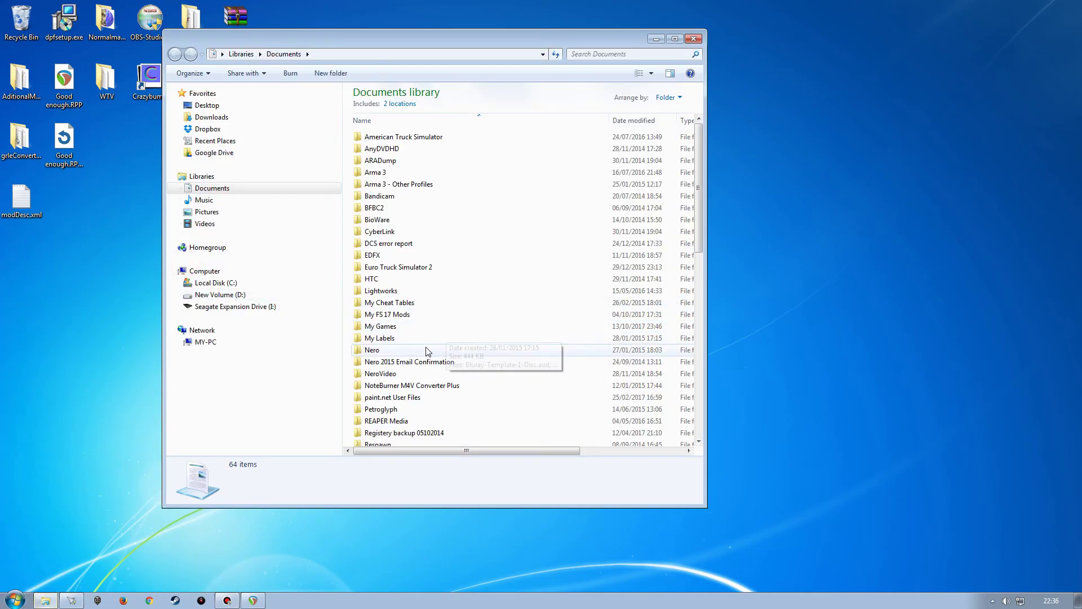
{"action": "double_click", "coordinate": [403, 327]}
{"action": "left_click", "coordinate": [403, 208]}
{"action": "double_click", "coordinate": [404, 207]}
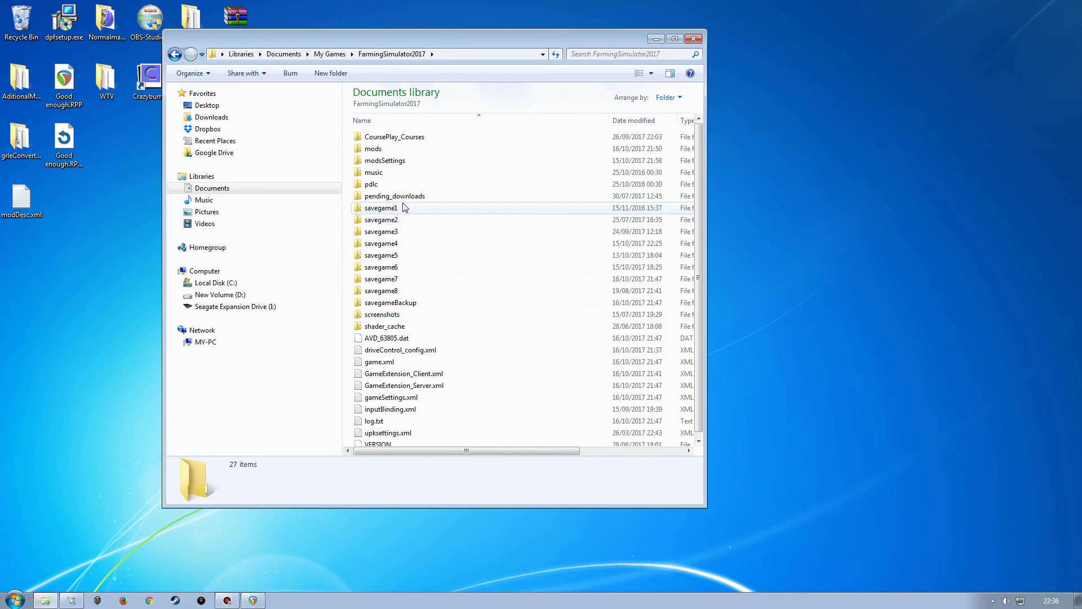
{"action": "double_click", "coordinate": [403, 148]}
{"action": "left_click_drag", "start_coordinate": [407, 46], "coordinate": [632, 59]}
Move the FS17_Michigan folder from the desktop into the FarmingSimulator2017 mods folder.
{"action": "left_click", "coordinate": [234, 82]}
{"action": "left_click", "coordinate": [255, 162]}
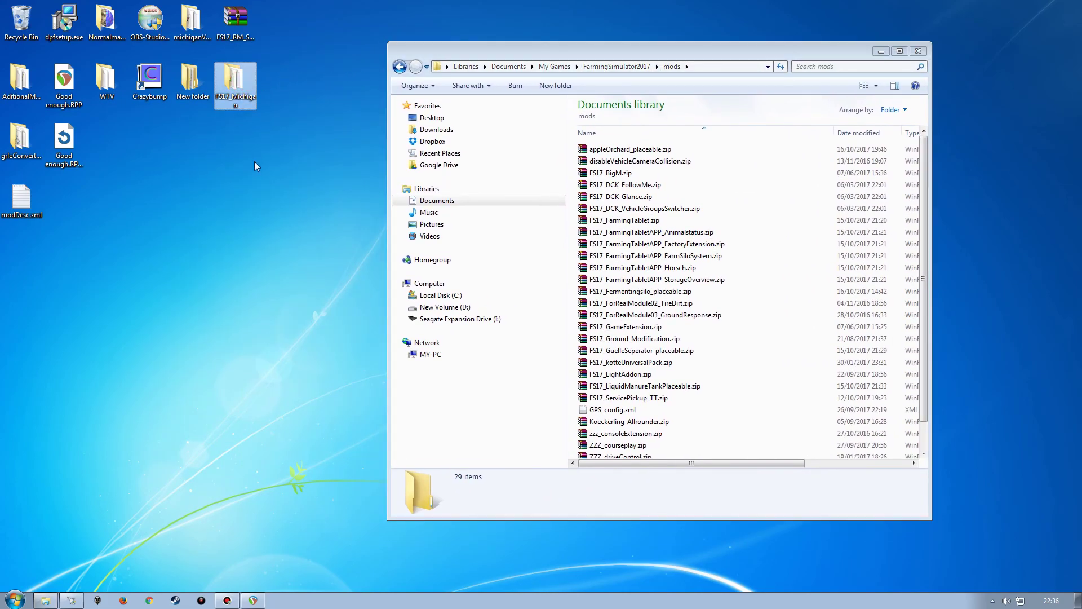
{"action": "left_click", "coordinate": [525, 53]}
{"action": "key", "text": "ctrl+v"}
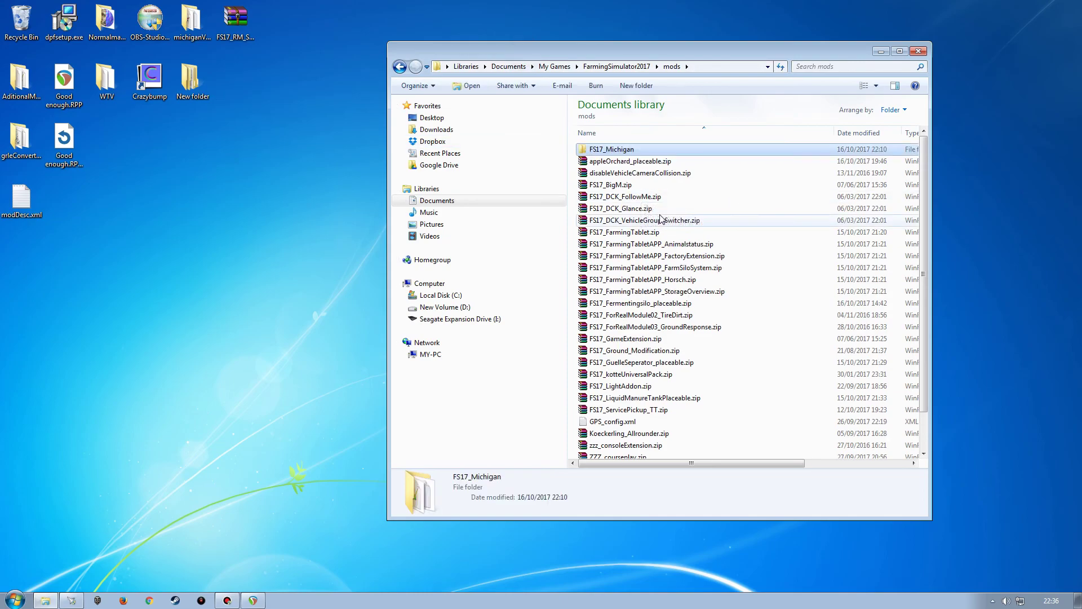
Reposition the mods folder window on the desktop and close it.
{"action": "left_click_drag", "start_coordinate": [706, 55], "coordinate": [592, 54]}
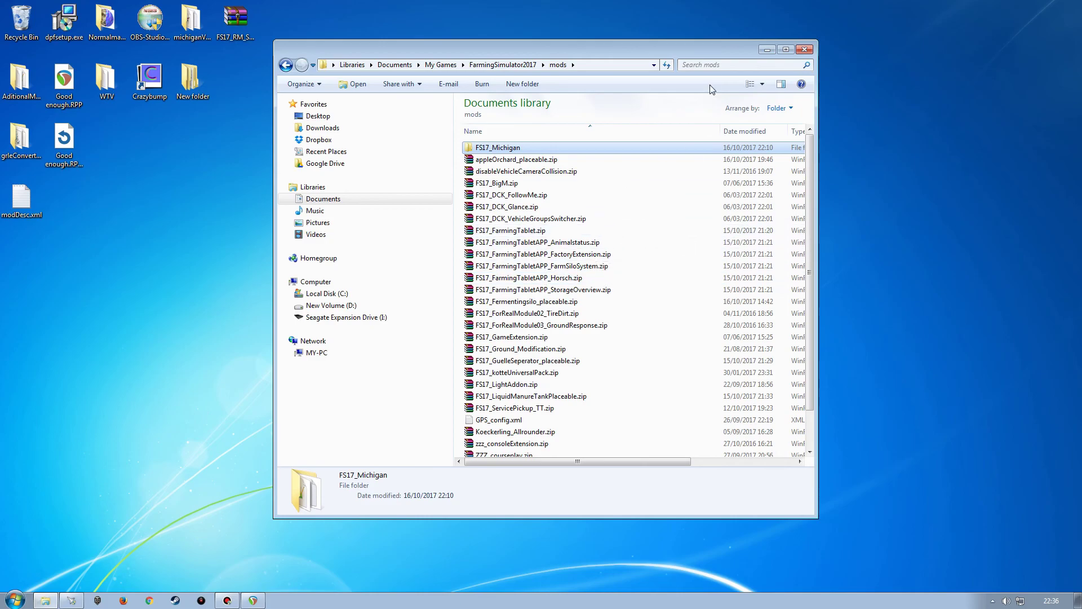
{"action": "left_click", "coordinate": [804, 49]}
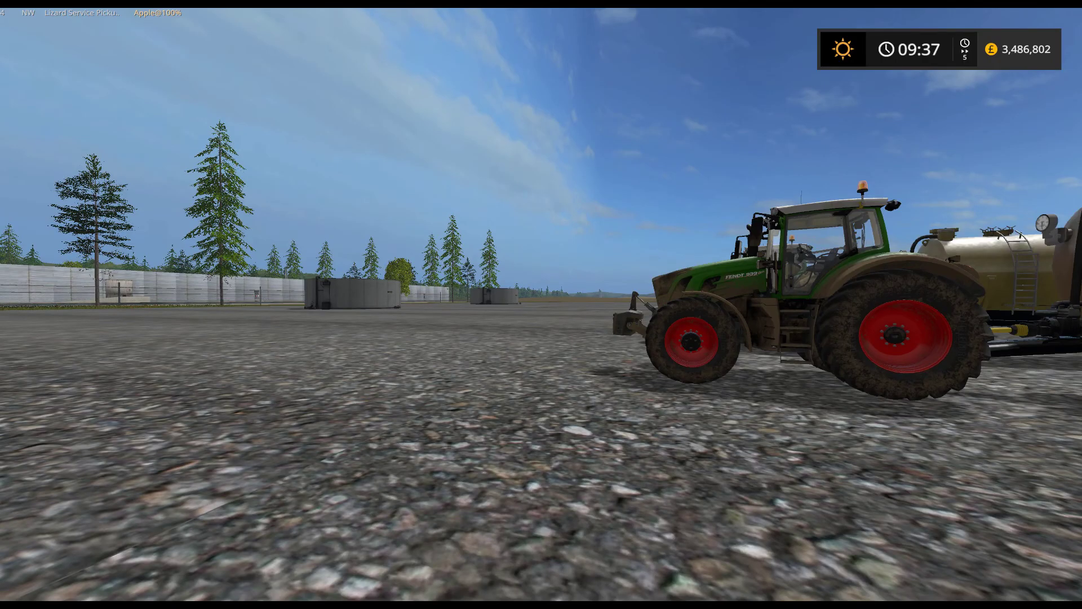
Switch to Farming Simulator 17 and look over the Fendt tractors and tankers parked on the yard.
{"action": "key", "text": "w"}
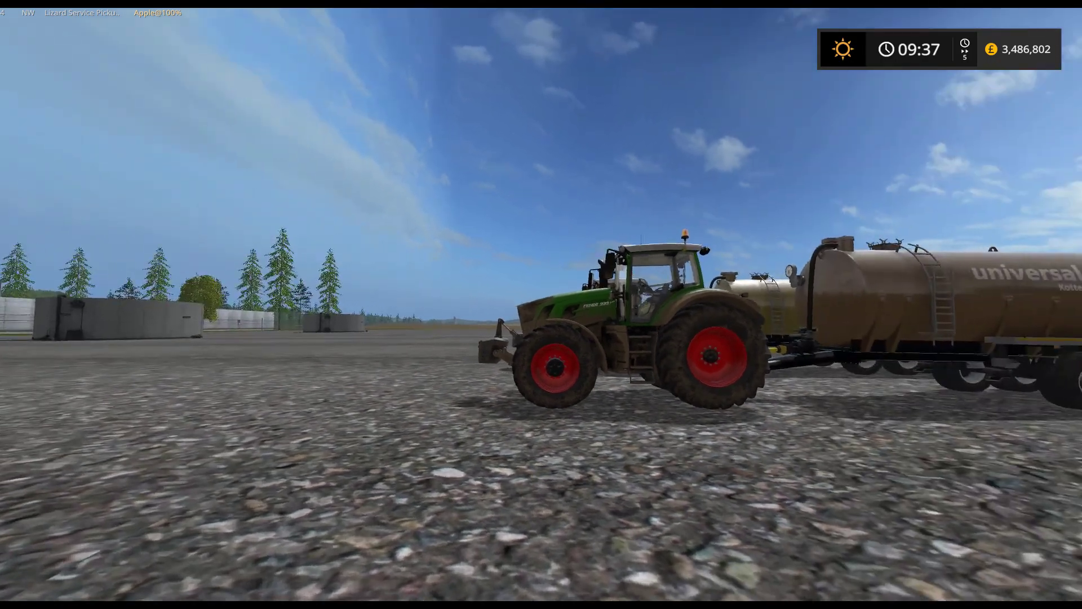
{"action": "key", "text": "w"}
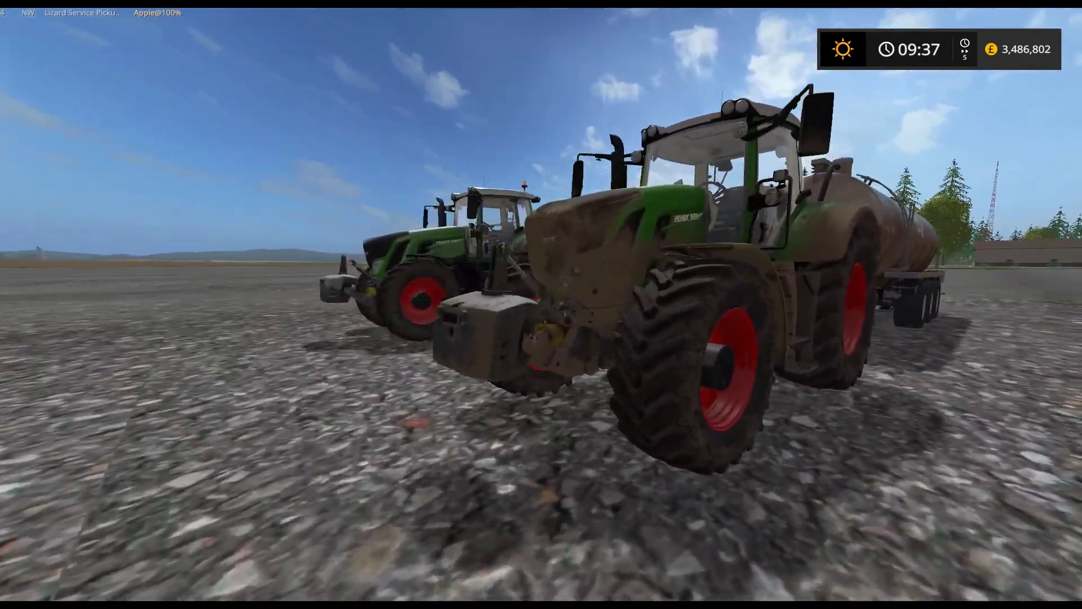
{"action": "key", "text": "w"}
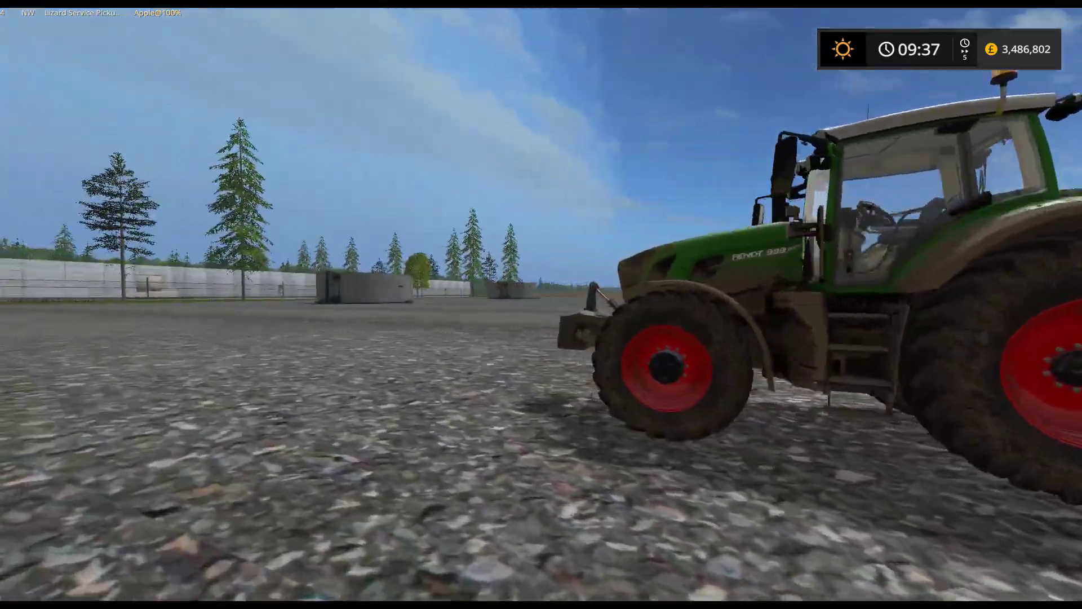
{"action": "key", "text": "w"}
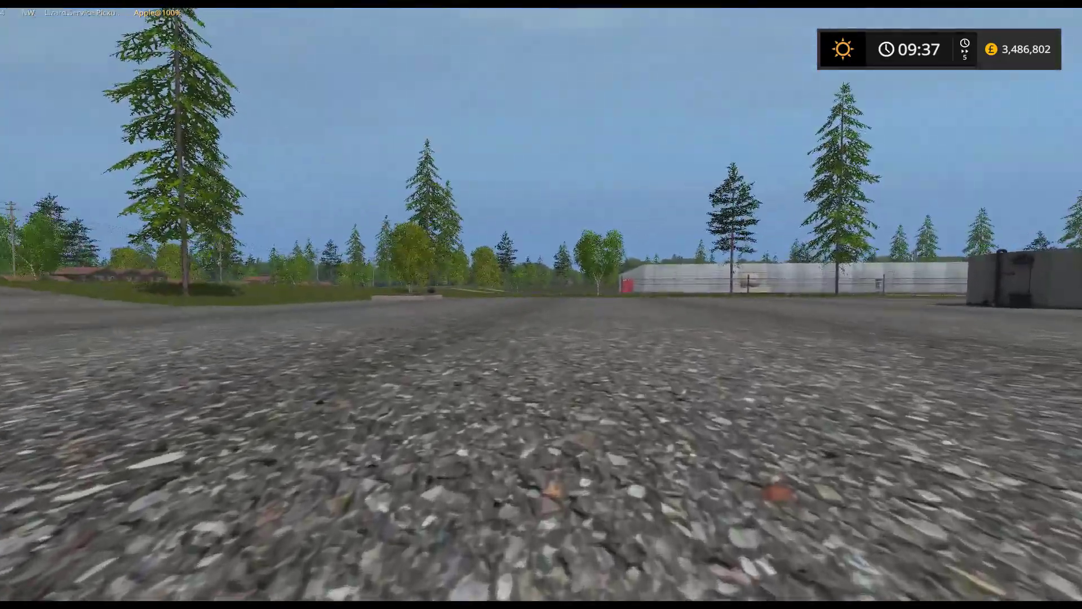
{"action": "key", "text": "w"}
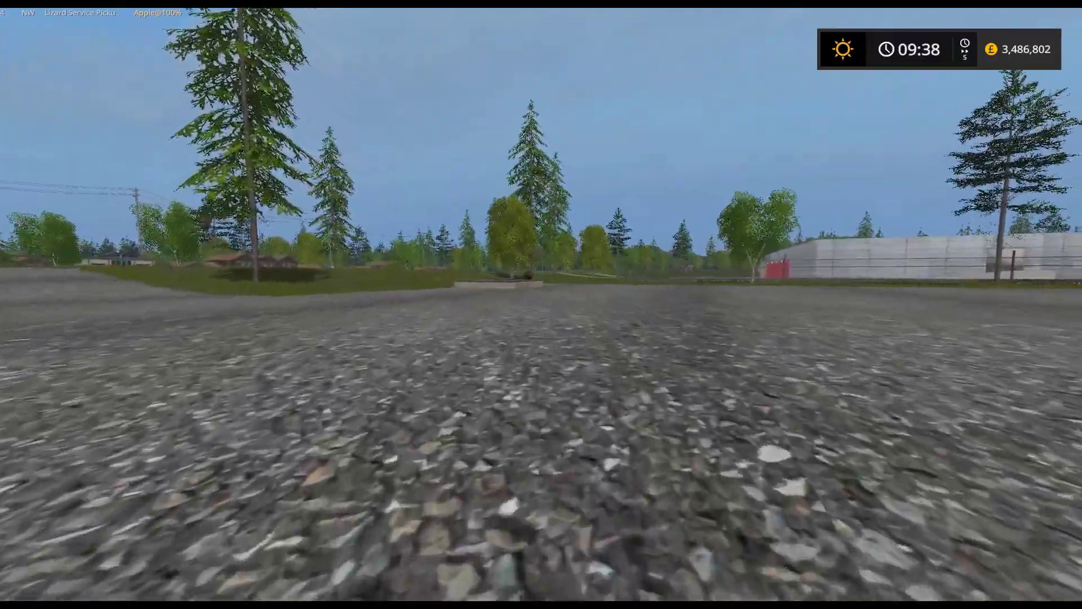
Walk across the yard to the nearer storage tank and bring up its stored slurry information.
{"action": "key", "text": "w"}
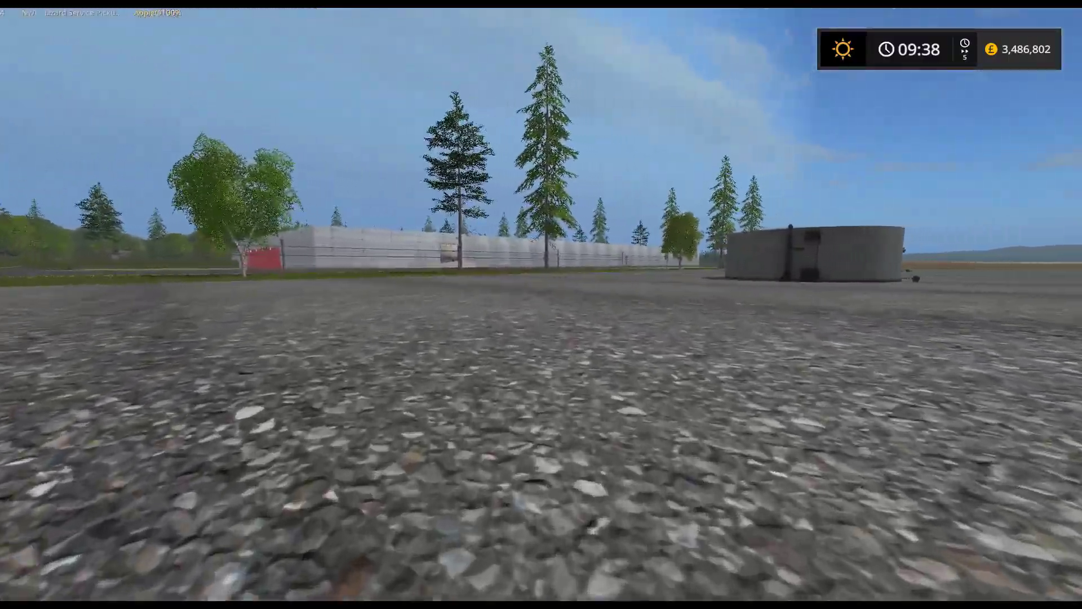
{"action": "key", "text": "w"}
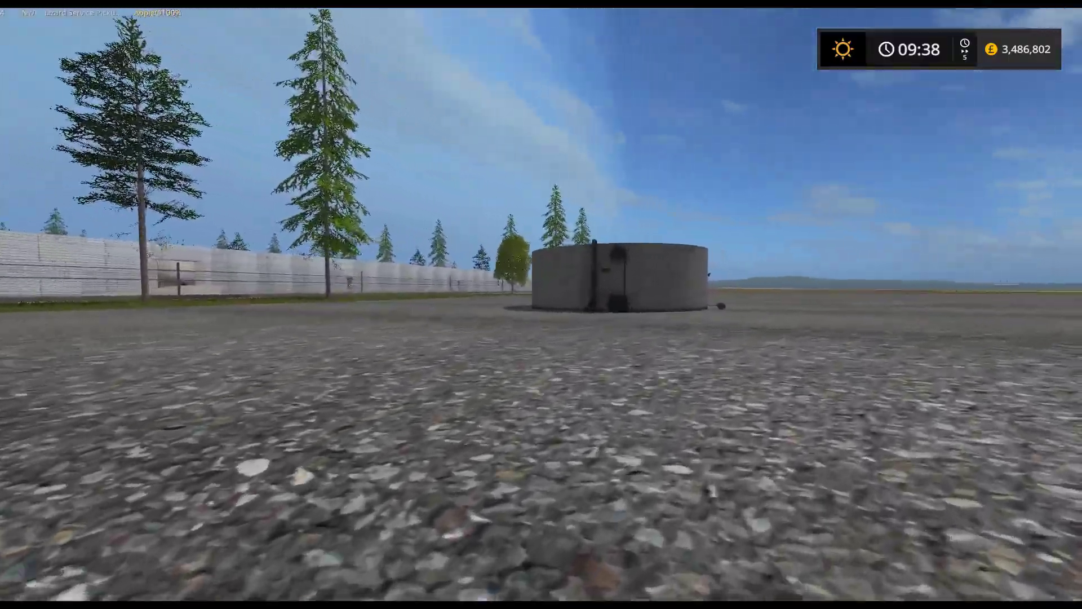
{"action": "key", "text": "w"}
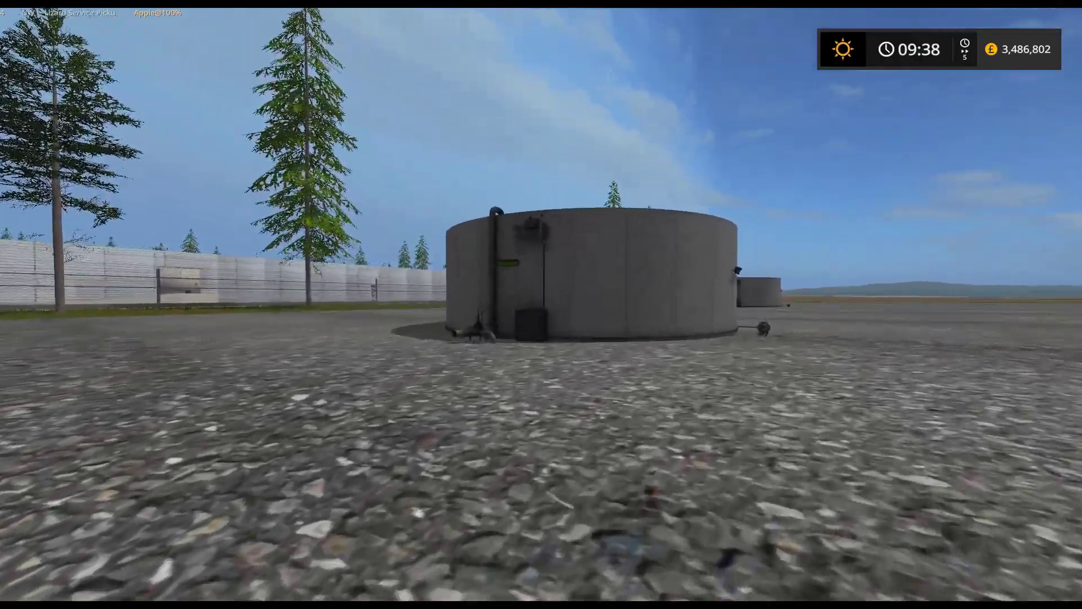
{"action": "key", "text": "w"}
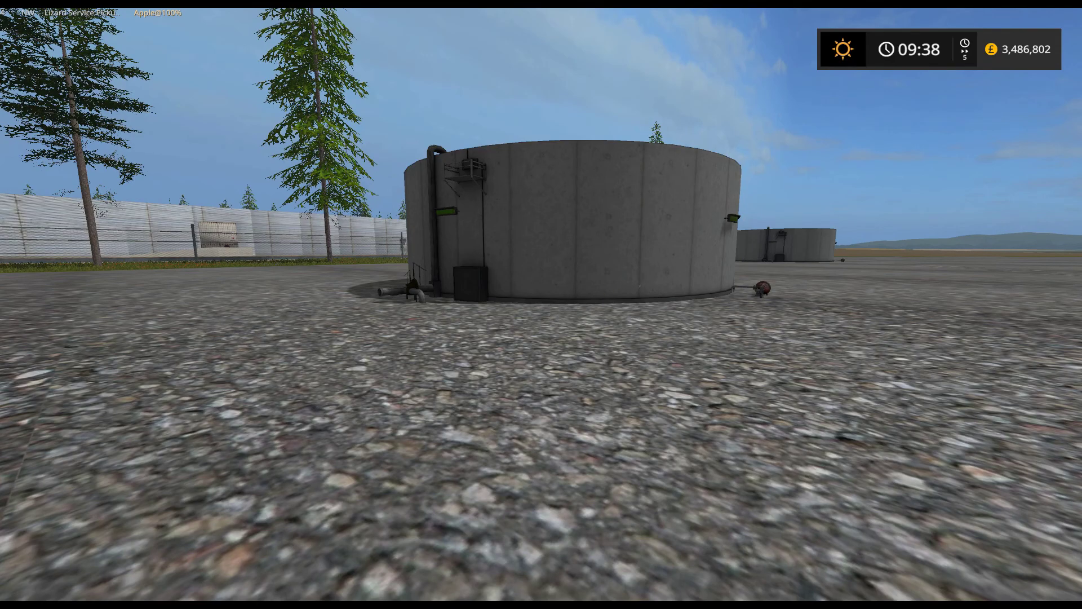
{"action": "key", "text": "a"}
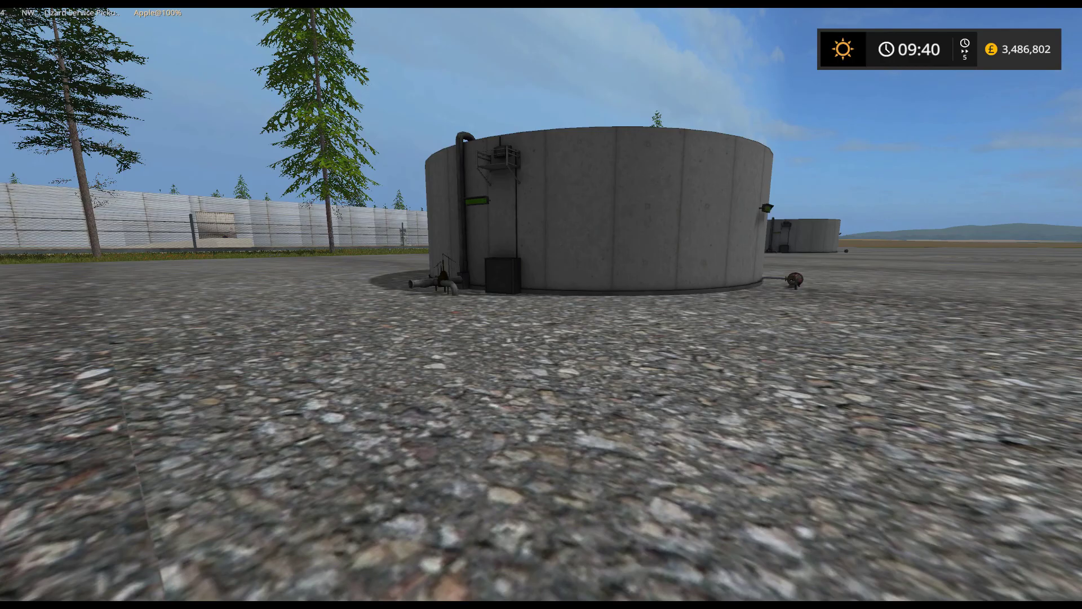
{"action": "key", "text": "w"}
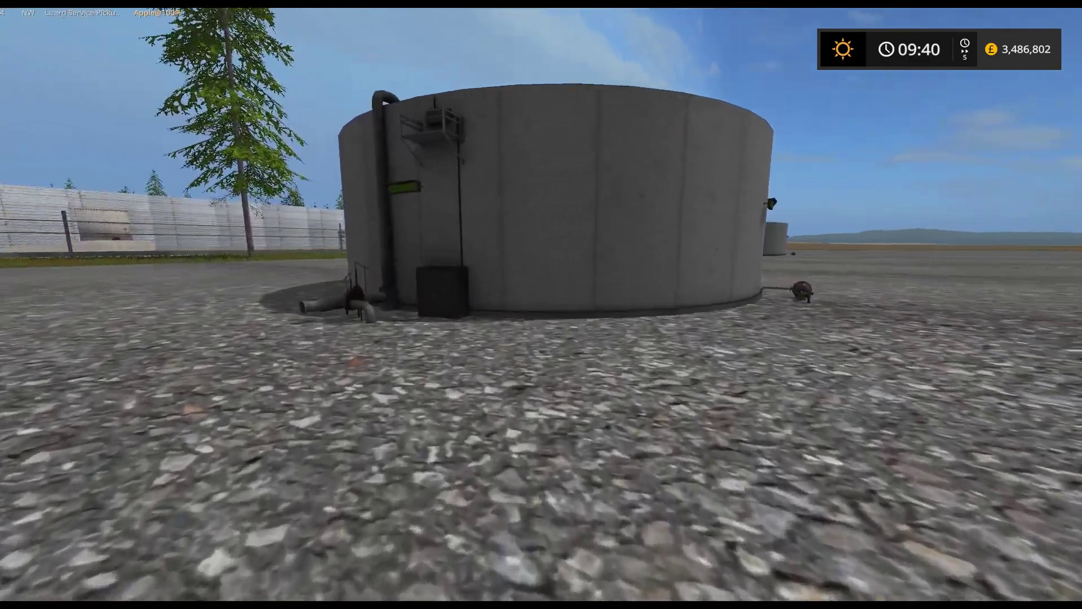
{"action": "key", "text": "w"}
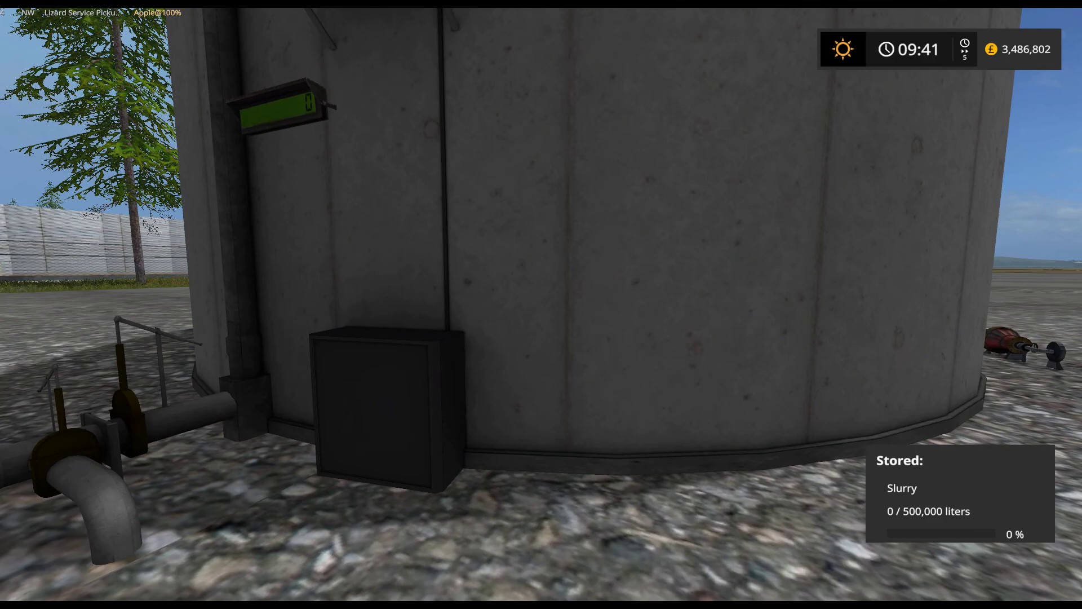
Show the controls help and walk around the slurry tank, inspecting its level displays and red pump.
{"action": "key", "text": "F1"}
{"action": "key", "text": "w"}
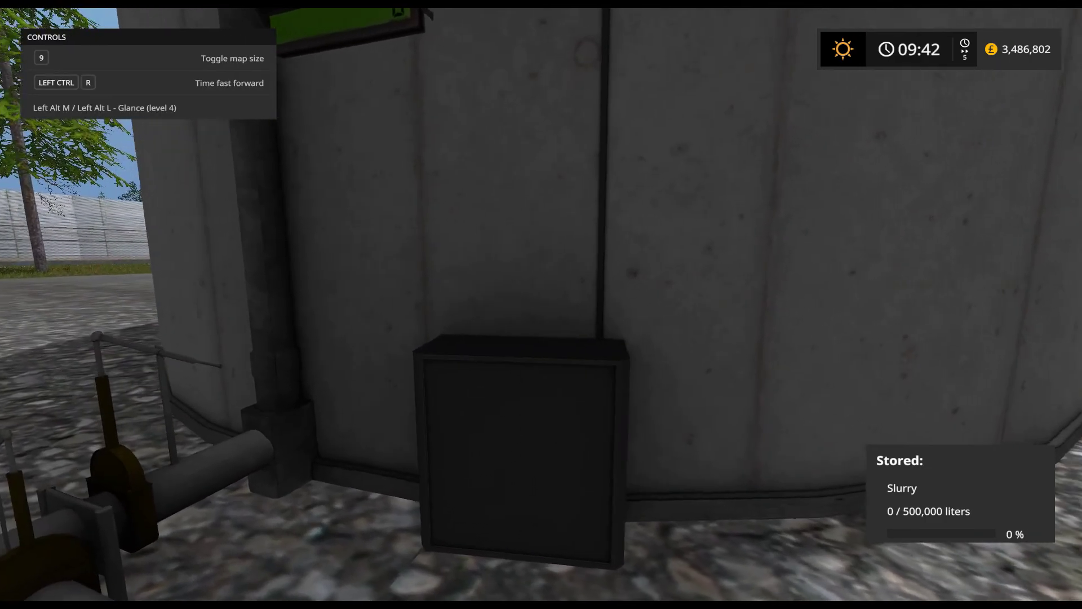
{"action": "key", "text": "d"}
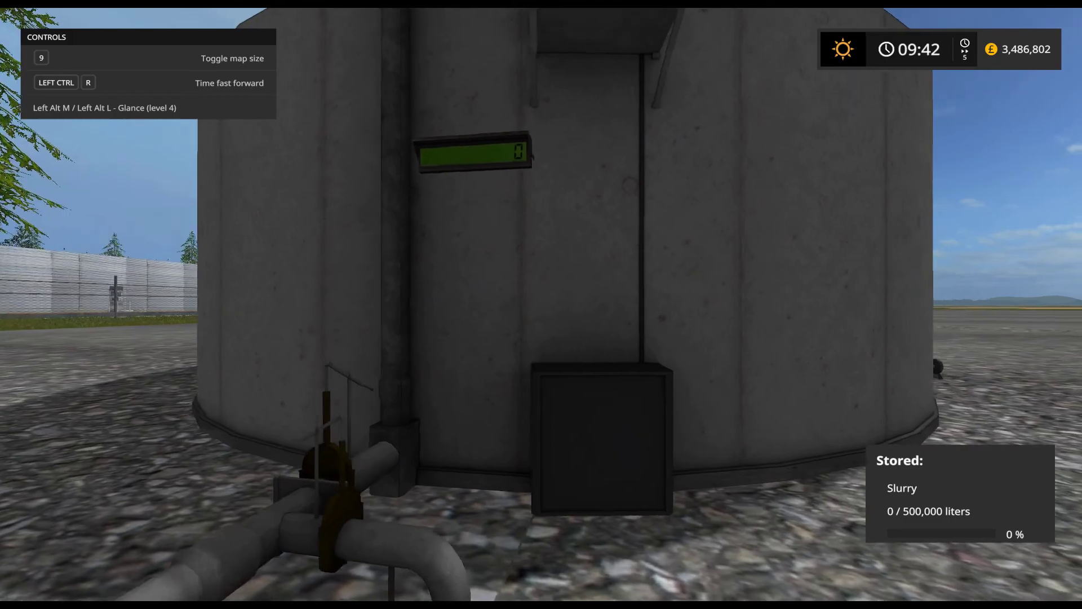
{"action": "key", "text": "a"}
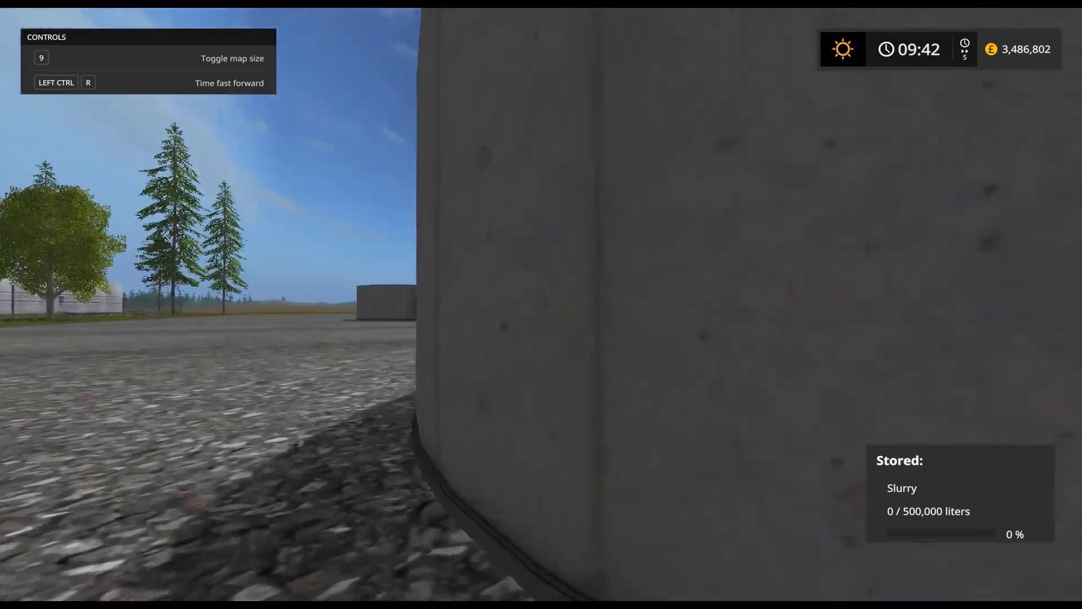
{"action": "key", "text": "w"}
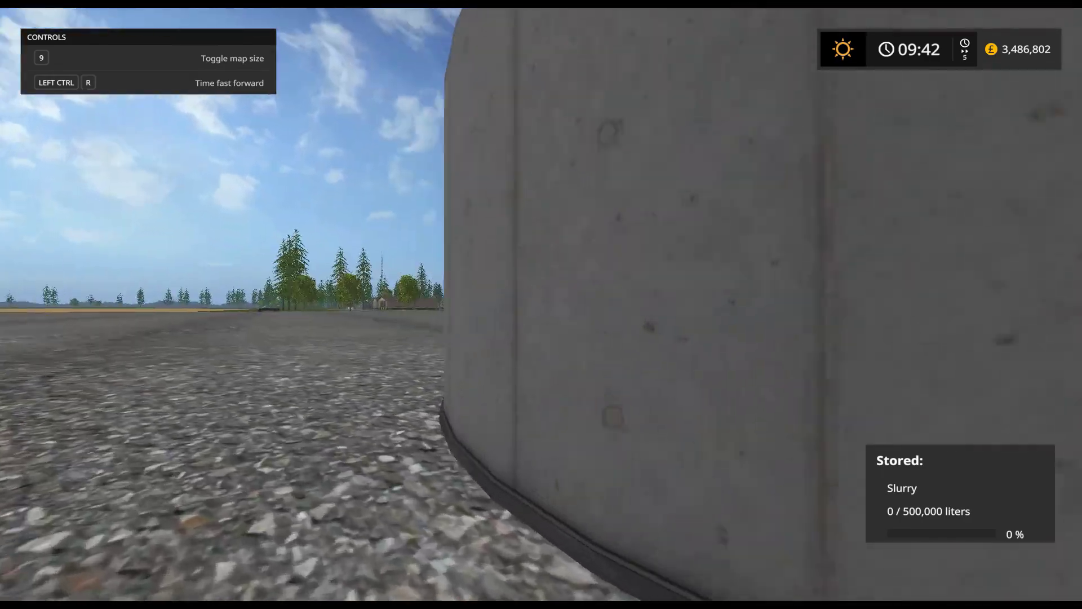
{"action": "key", "text": "a"}
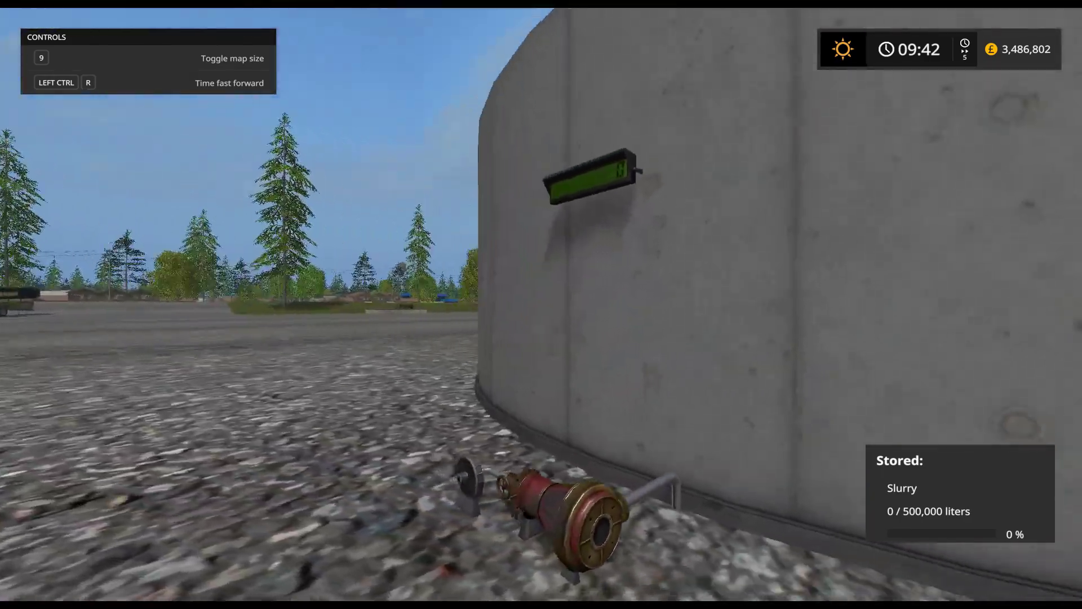
{"action": "key", "text": "a"}
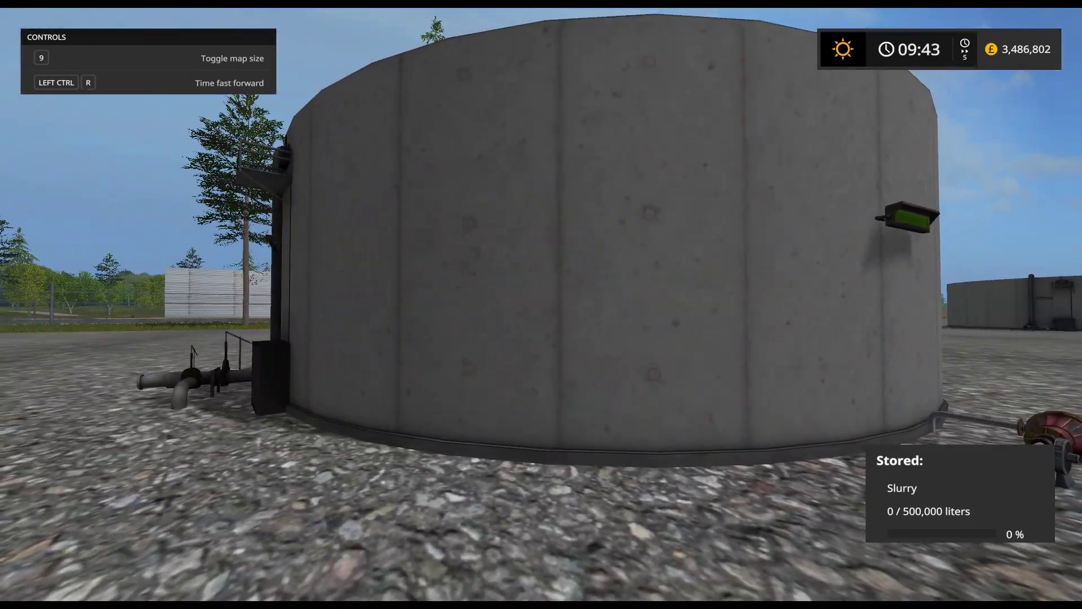
Hide the controls help, revisit the slurry tank's pipework and back away to view the whole tank.
{"action": "key", "text": "s"}
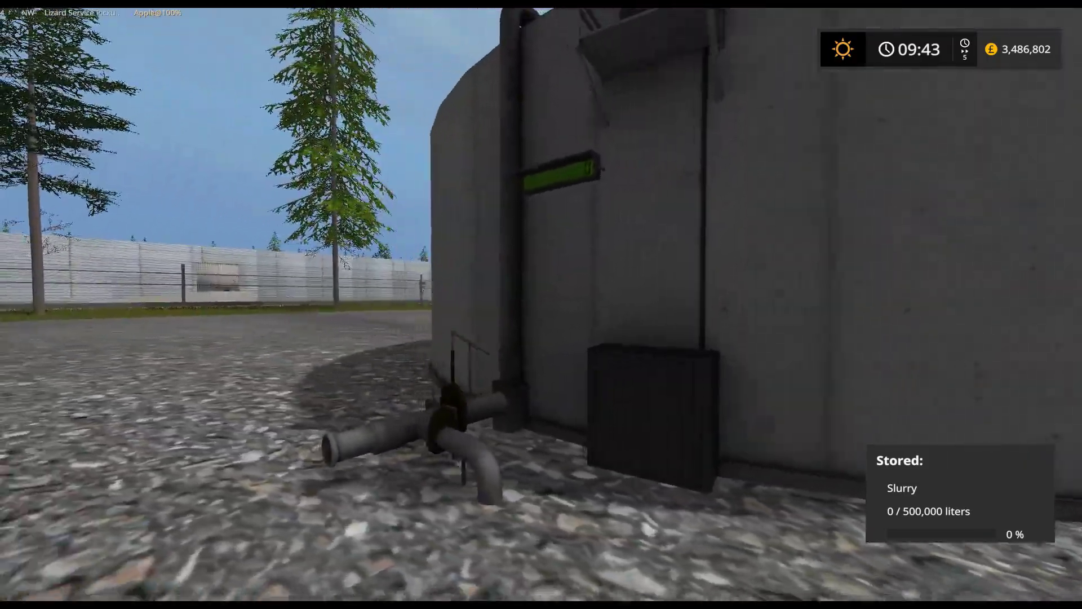
{"action": "key", "text": "w"}
{"action": "key", "text": "s"}
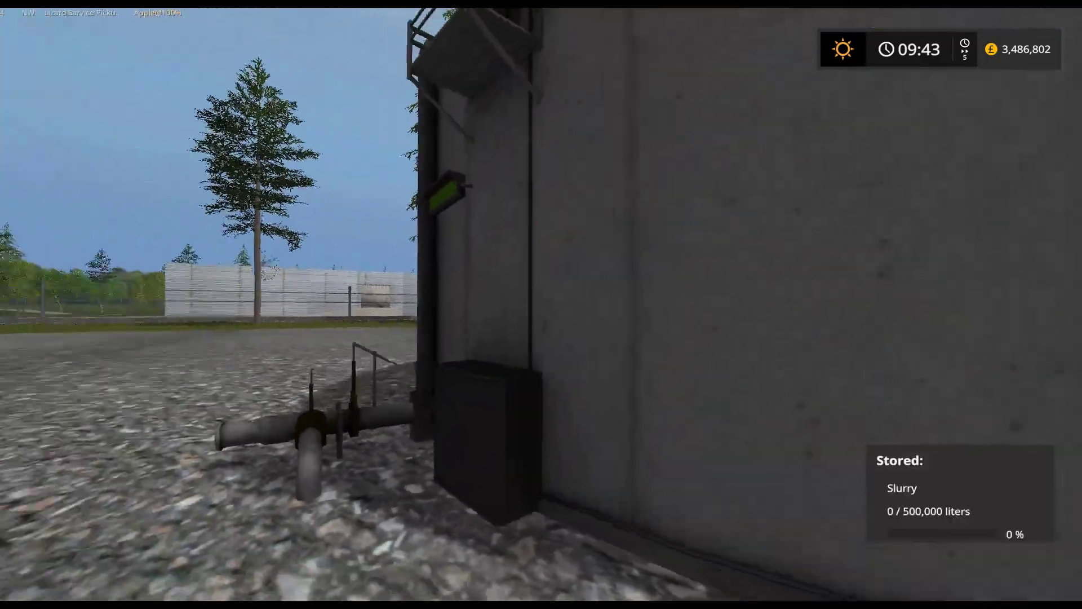
{"action": "key", "text": "d"}
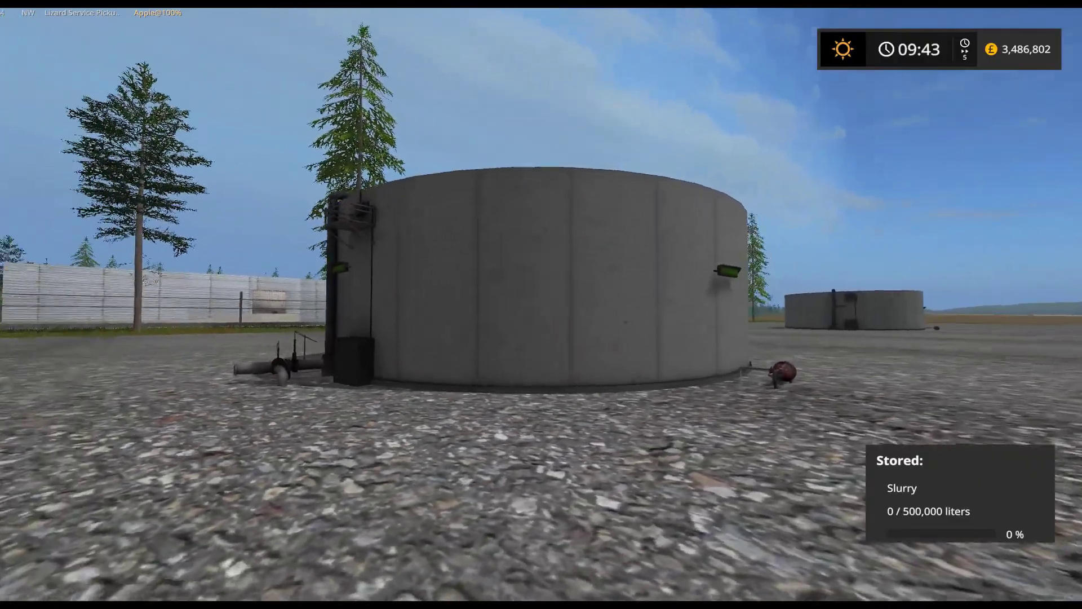
{"action": "key", "text": "w"}
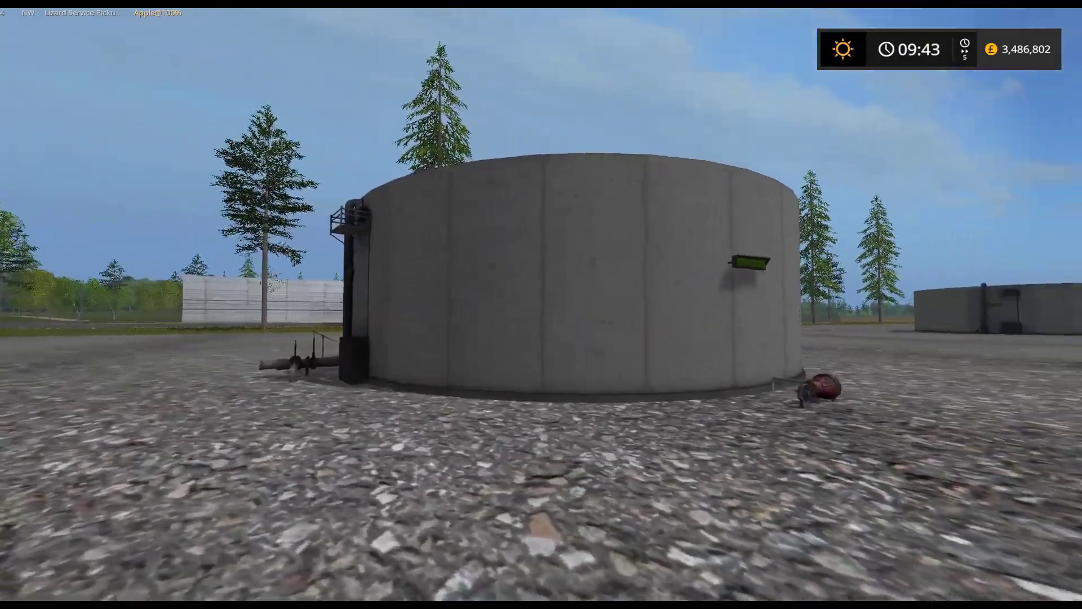
Examine the slurry tank's level display beside the pipe, then the second display above the red pump.
{"action": "key", "text": "w"}
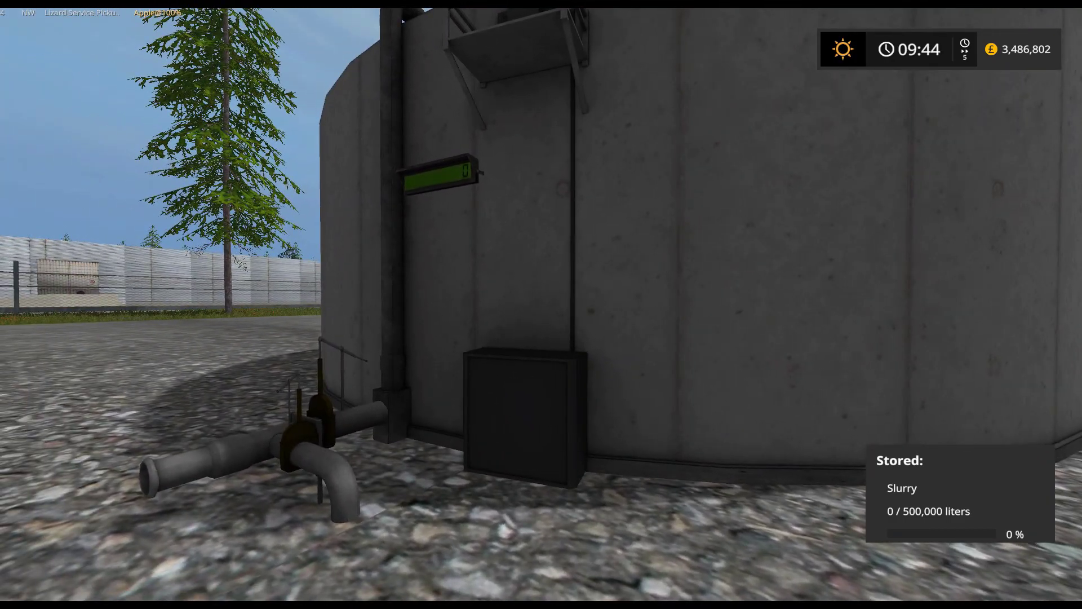
{"action": "key", "text": "w"}
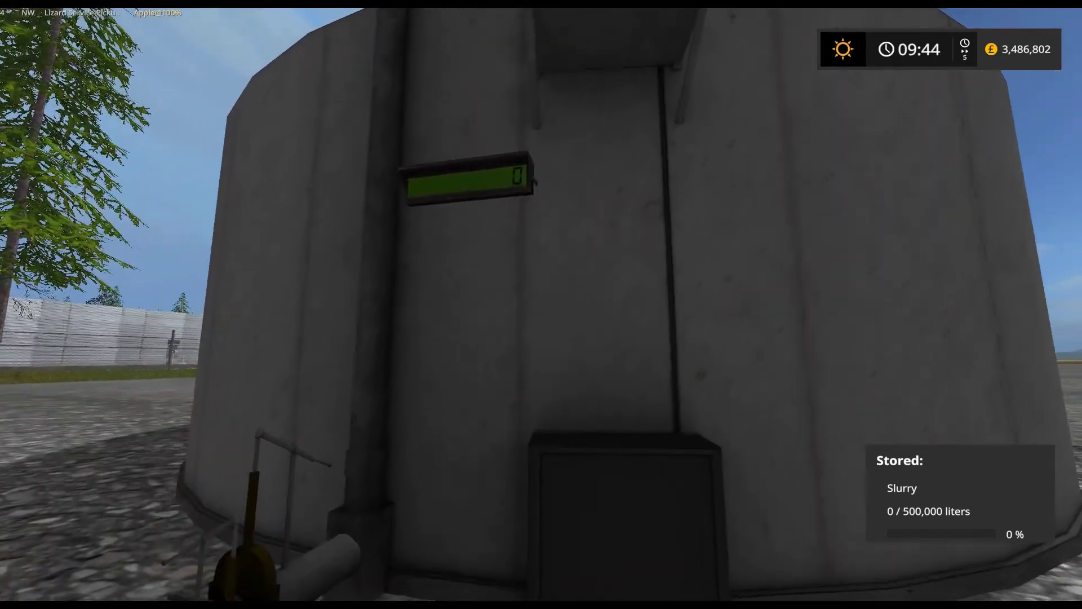
{"action": "key", "text": "w"}
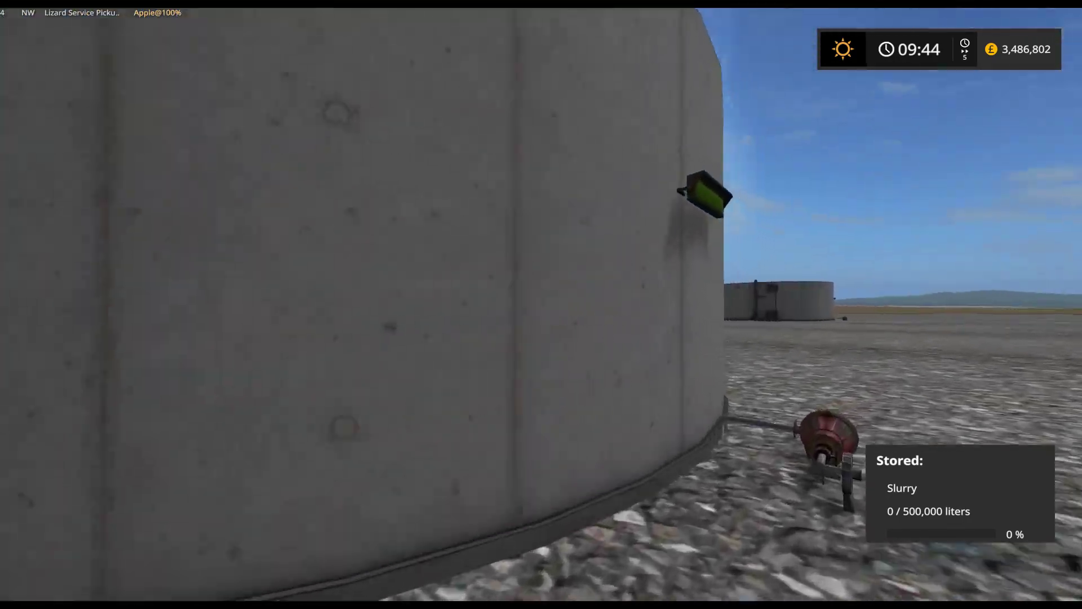
{"action": "key", "text": "s"}
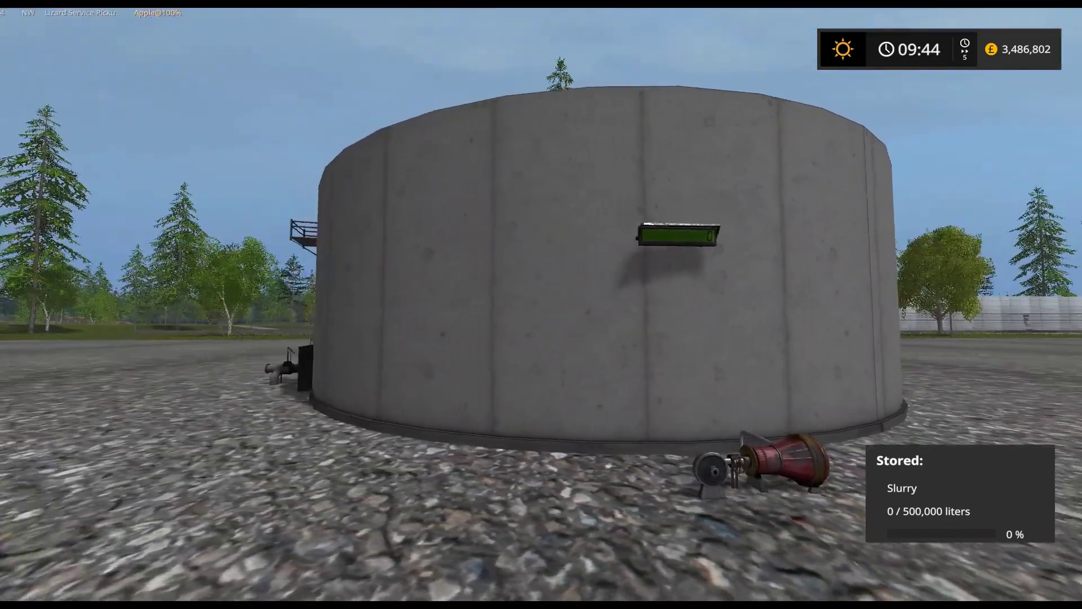
{"action": "key", "text": "s"}
{"action": "key", "text": "w"}
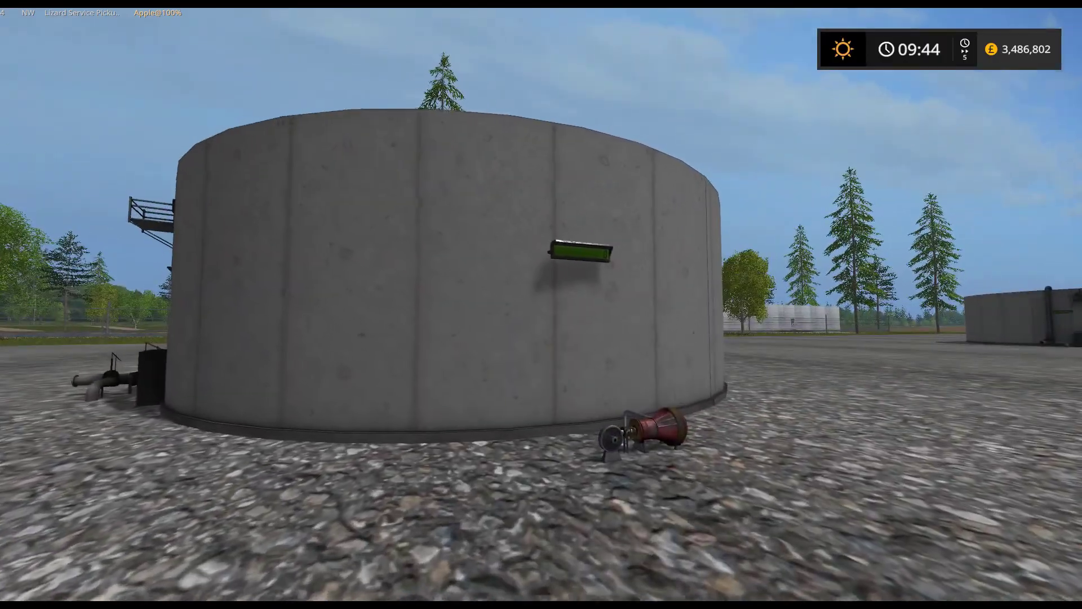
{"action": "key", "text": "s"}
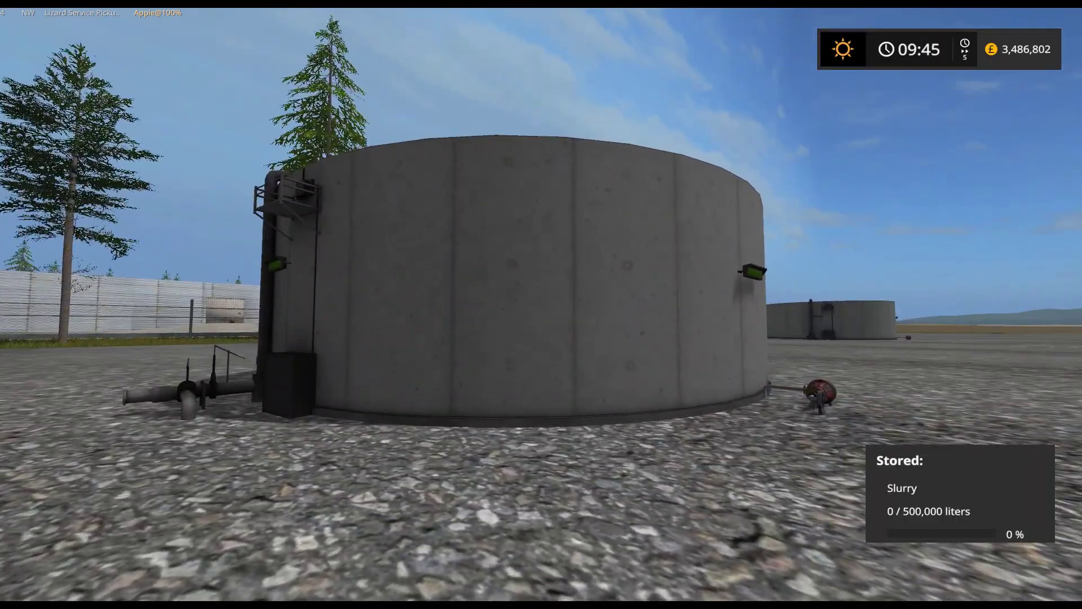
Walk over to the farther storage tank and check its stored digestate information.
{"action": "key", "text": "w"}
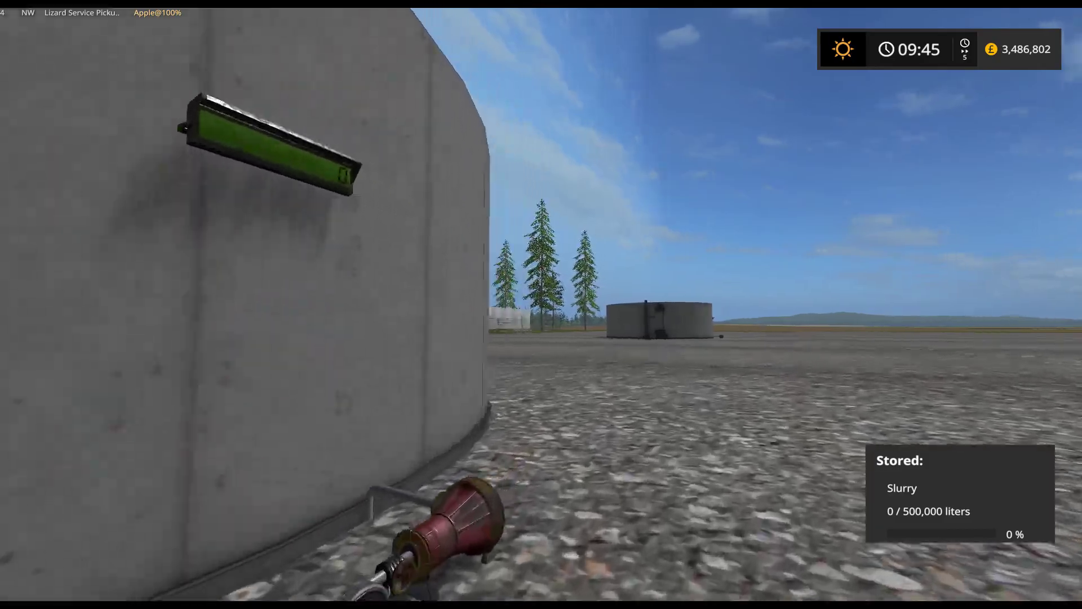
{"action": "key", "text": "w"}
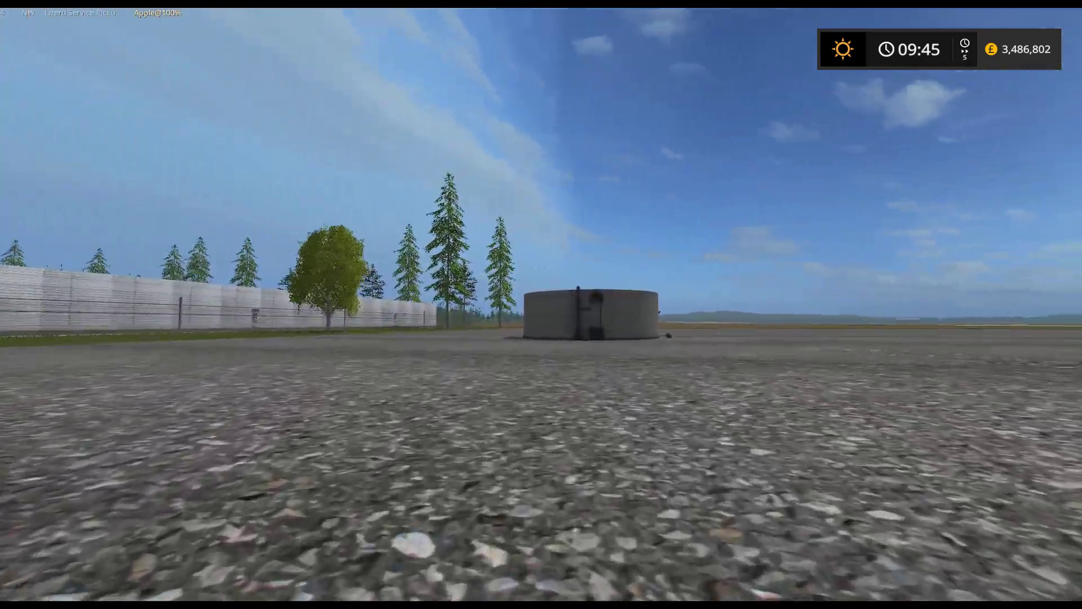
{"action": "key", "text": "w"}
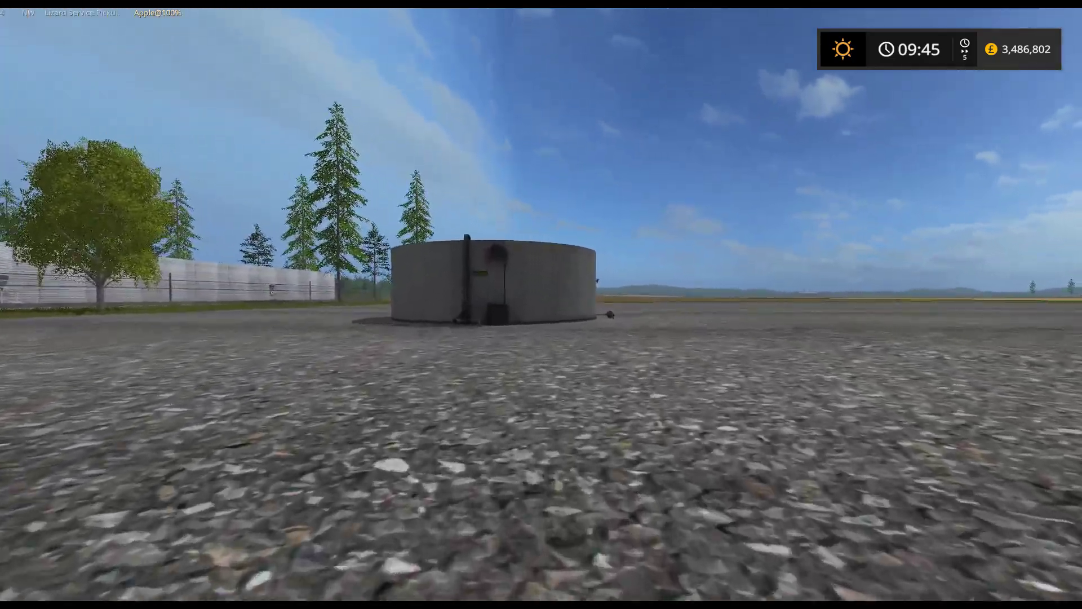
{"action": "key", "text": "w"}
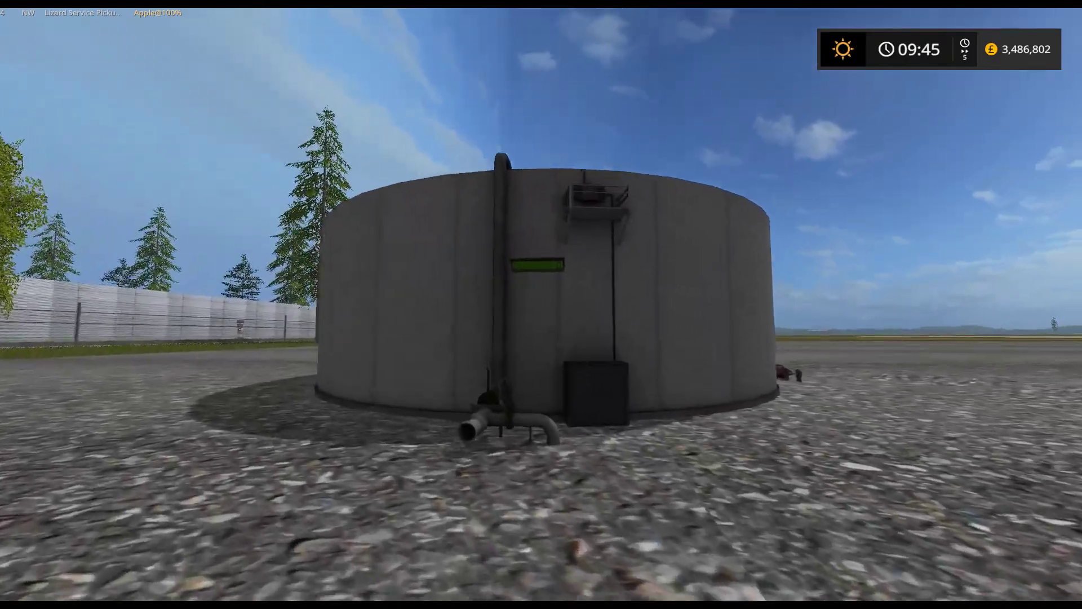
{"action": "key", "text": "w"}
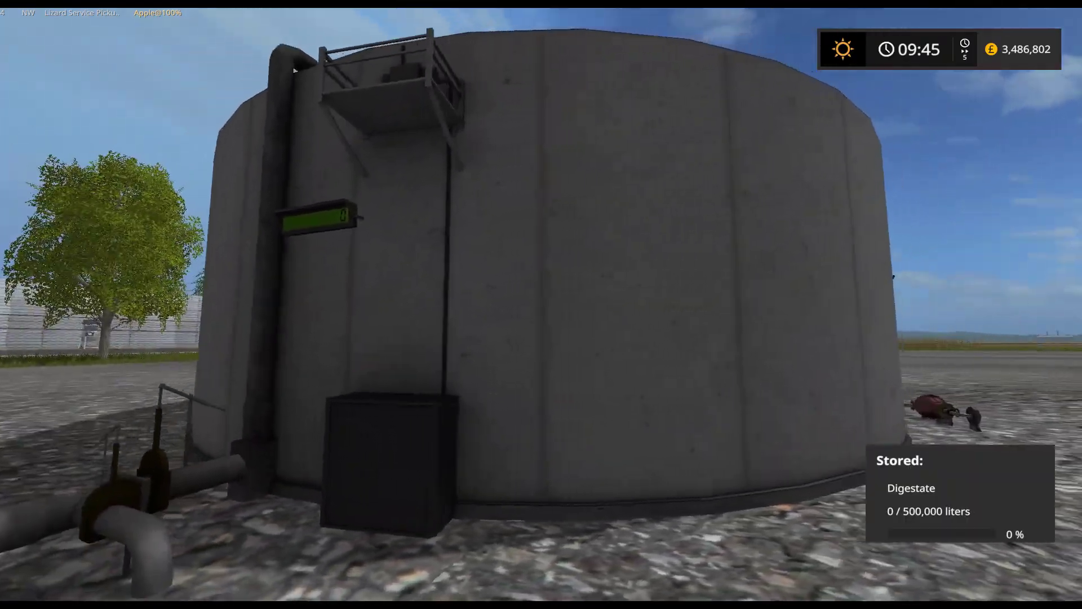
Walk around the digestate tank, examining its wall and the level display above the red pump.
{"action": "key", "text": "s"}
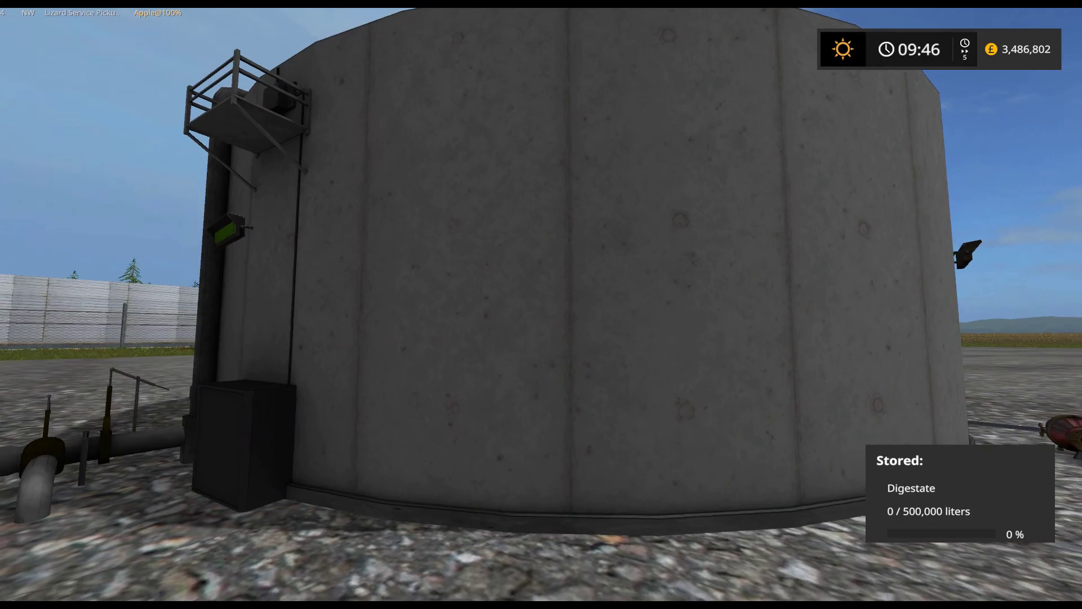
{"action": "key", "text": "a"}
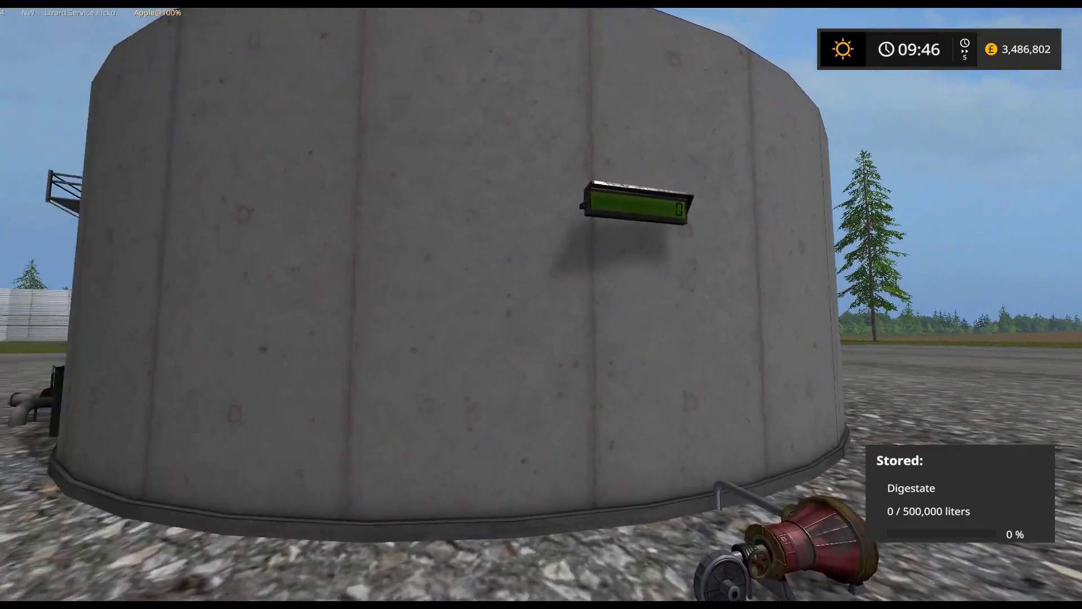
{"action": "key", "text": "s"}
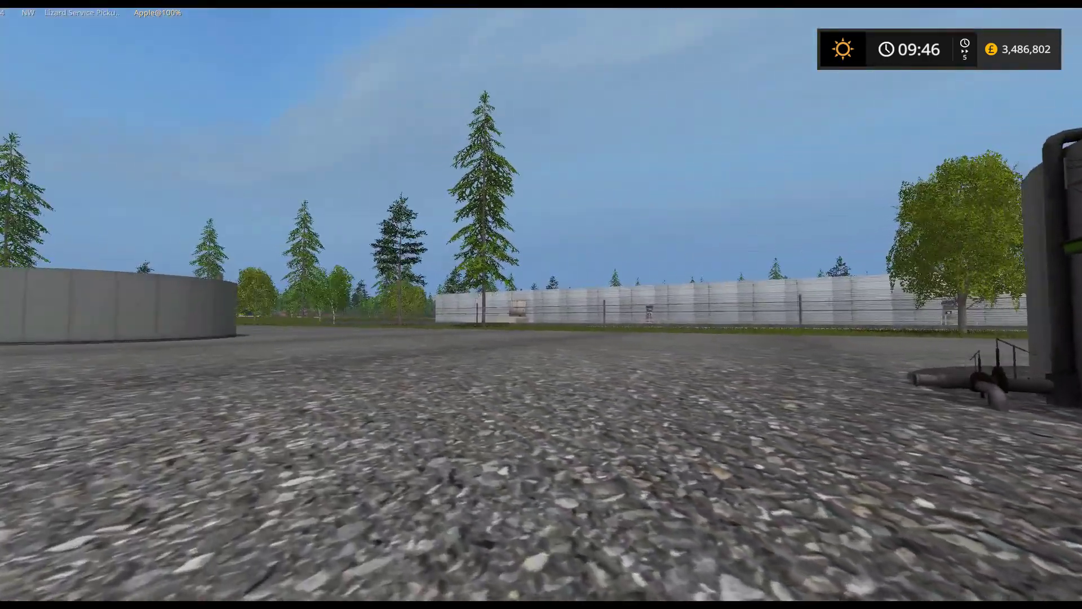
Walk back to the slurry tank and check its stored slurry information and the level display above the red pump.
{"action": "key", "text": "w"}
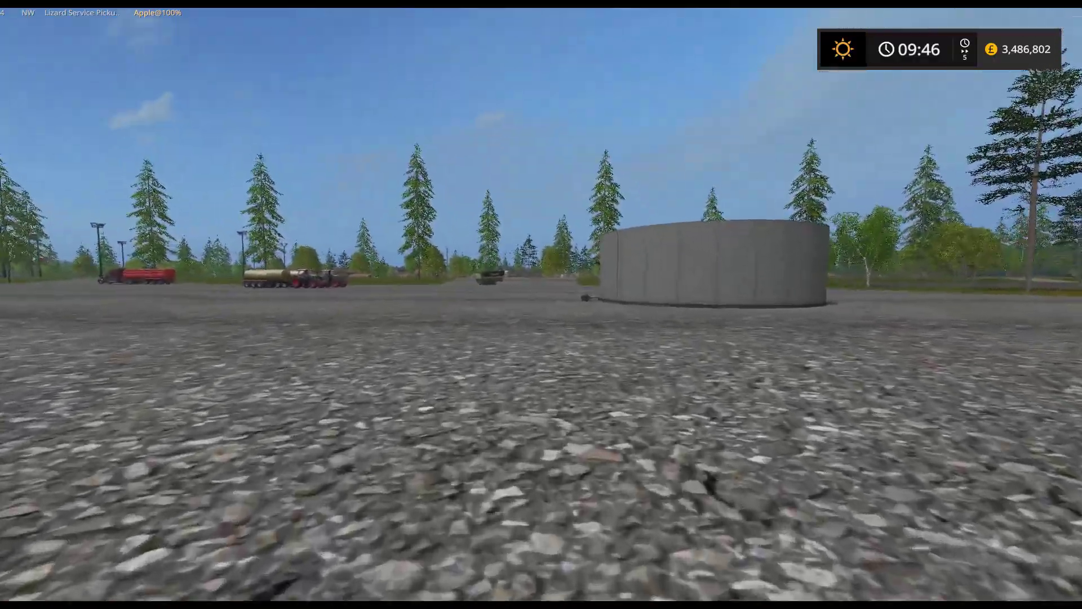
{"action": "key", "text": "w"}
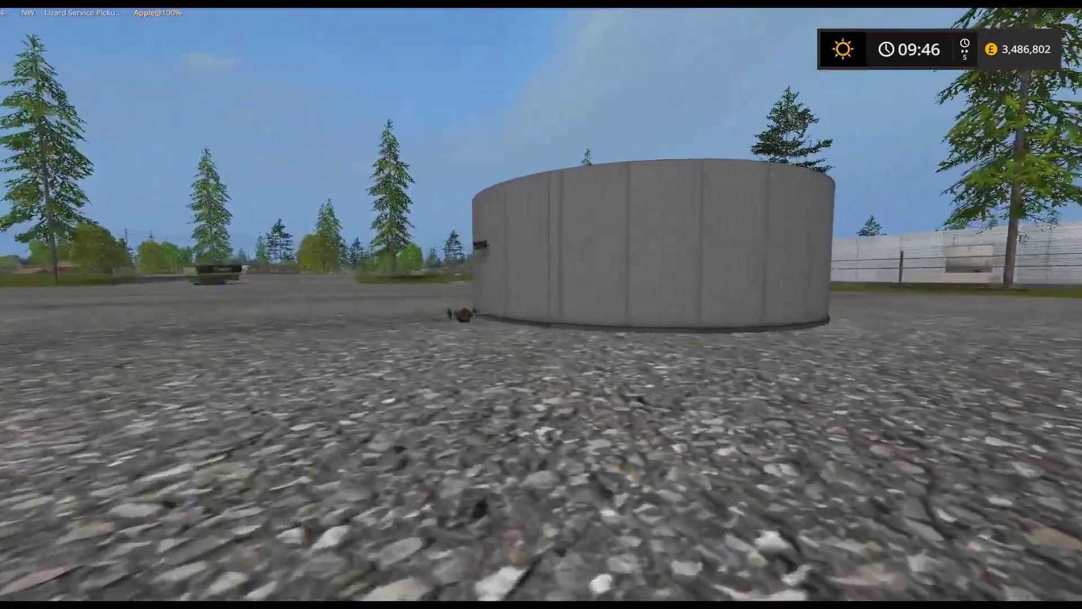
{"action": "key", "text": "w"}
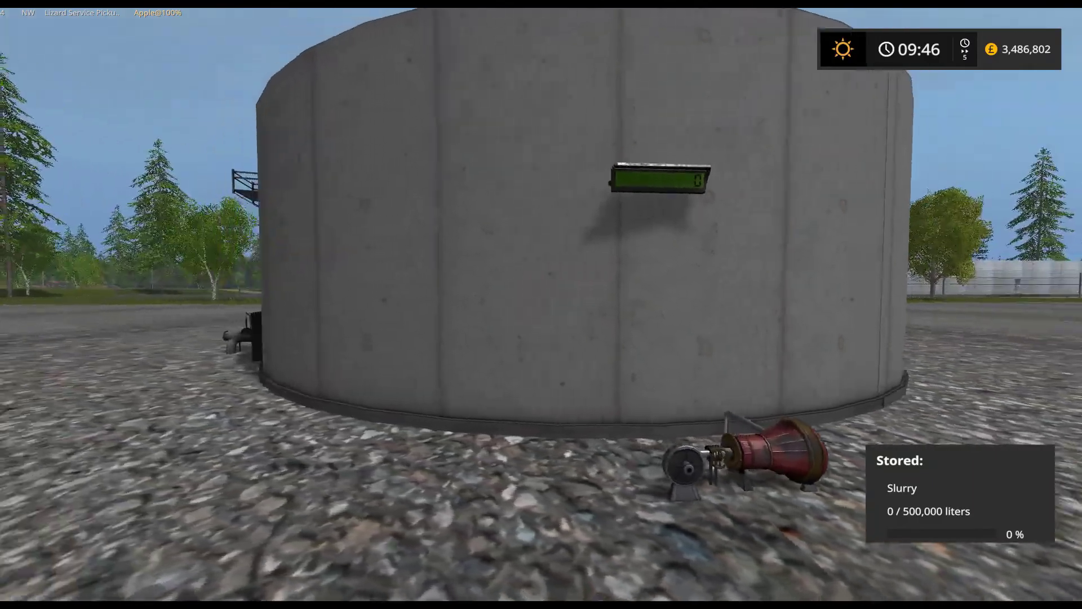
Examine the slurry tank's pipe side and level display from close up and from farther back.
{"action": "key", "text": "s"}
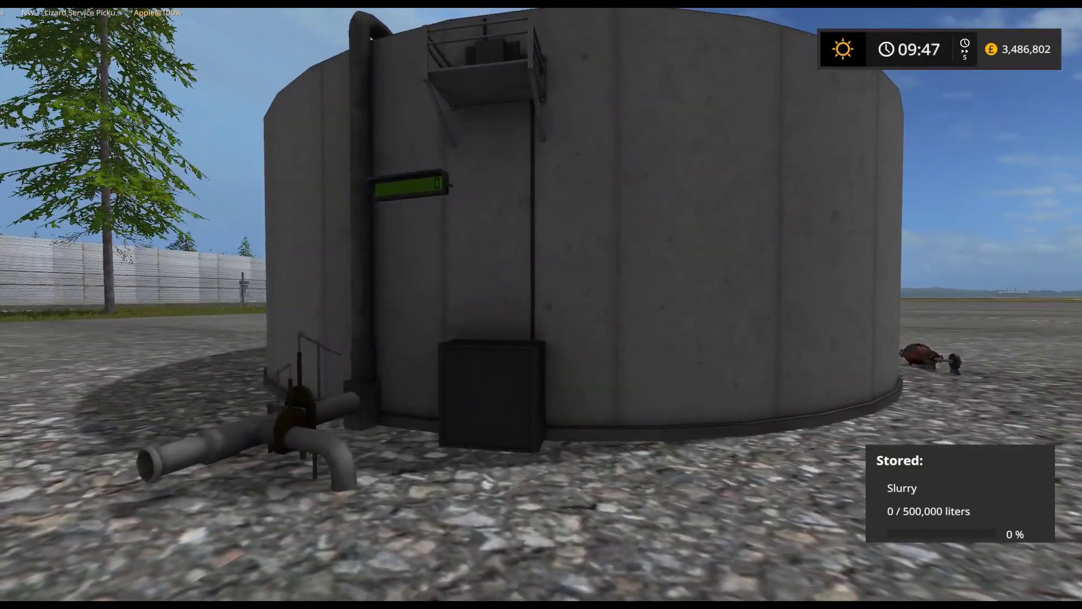
{"action": "key", "text": "s"}
{"action": "key", "text": "w"}
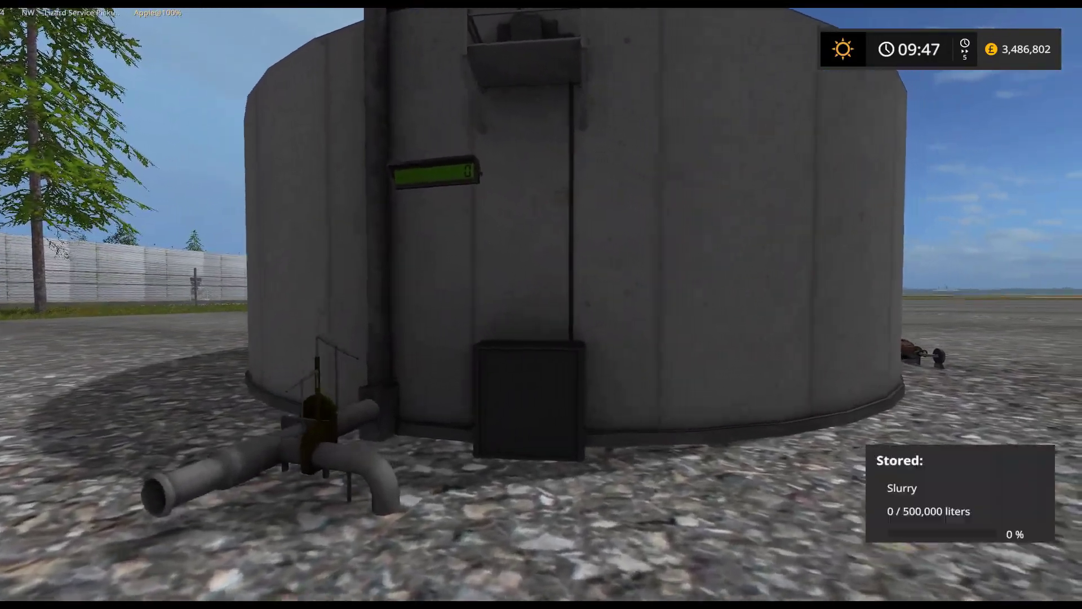
{"action": "key", "text": "w"}
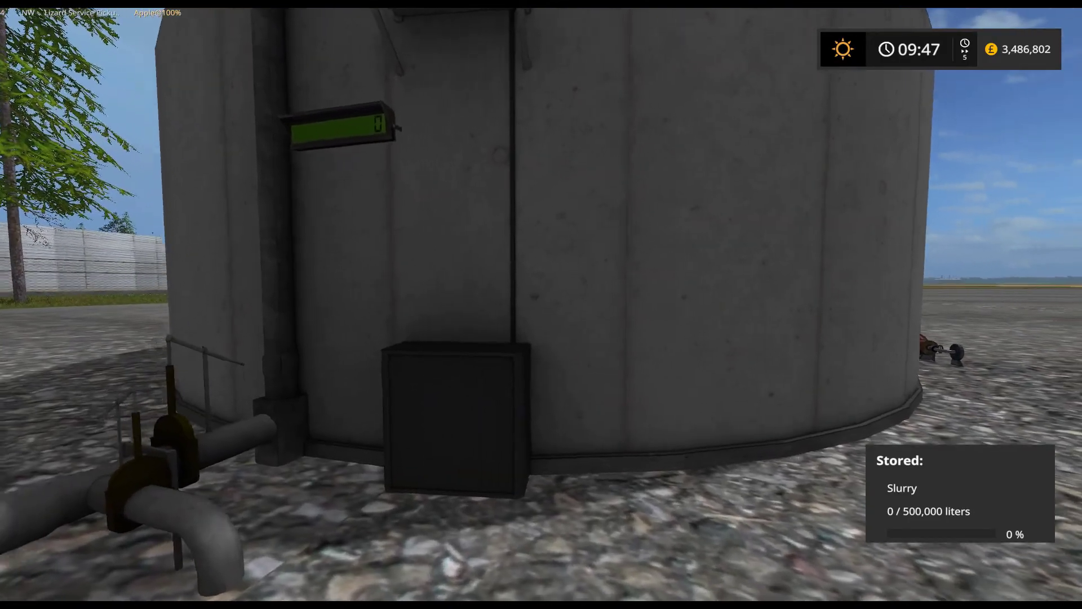
{"action": "key", "text": "s"}
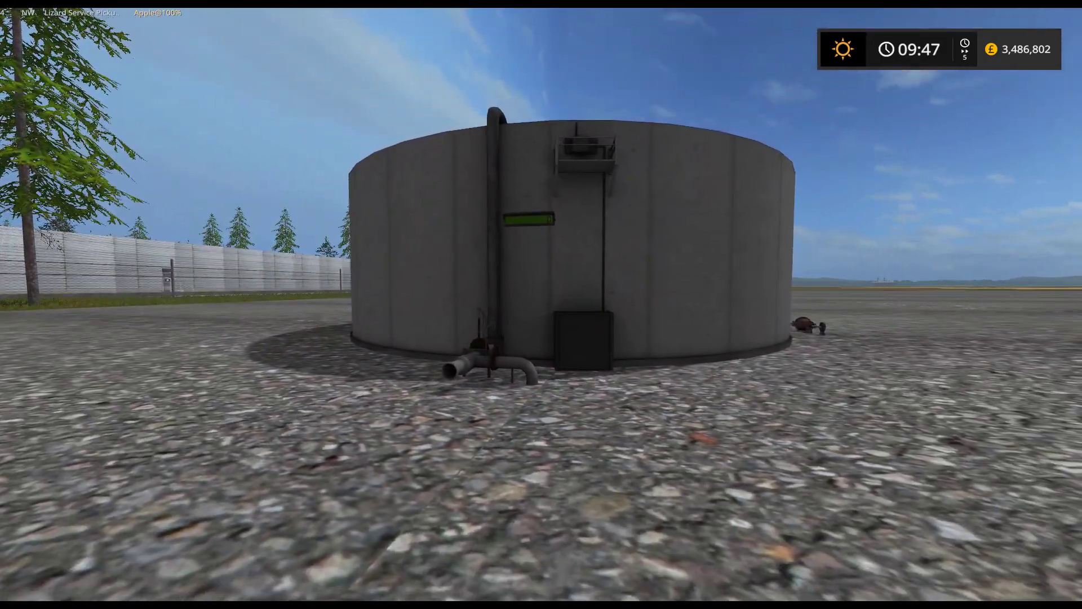
{"action": "key", "text": "w"}
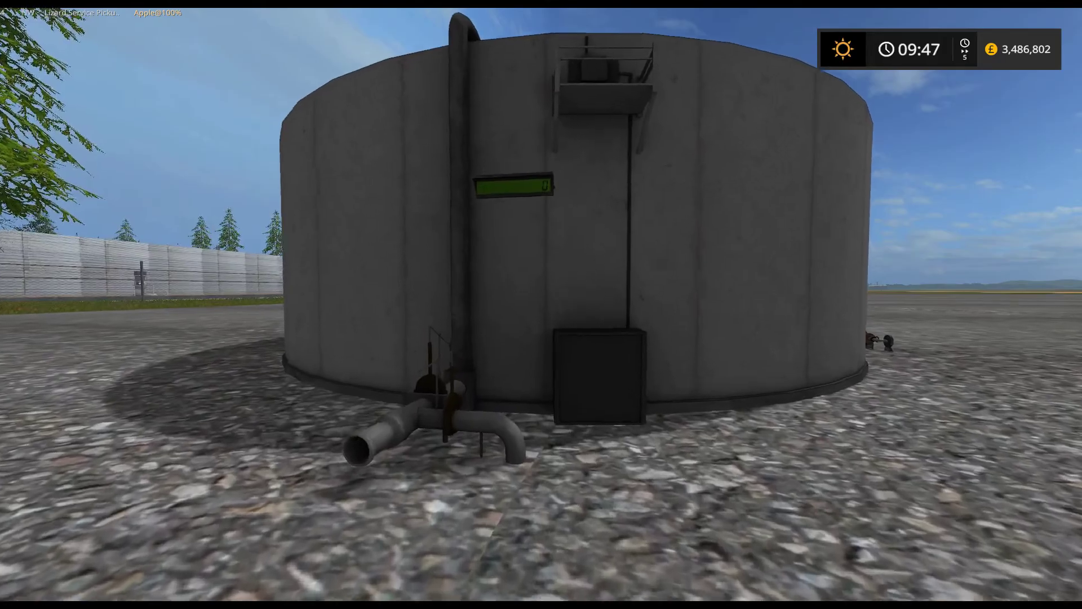
{"action": "key", "text": "s"}
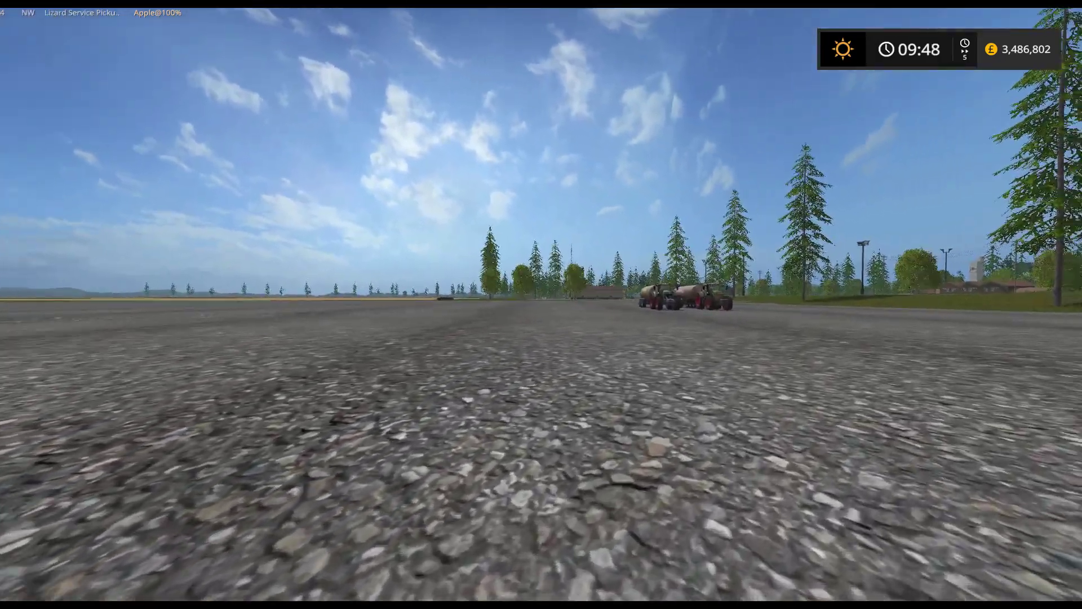
Walk across the yard to the parked Fendt tractors and look back at both storage tanks.
{"action": "key", "text": "w"}
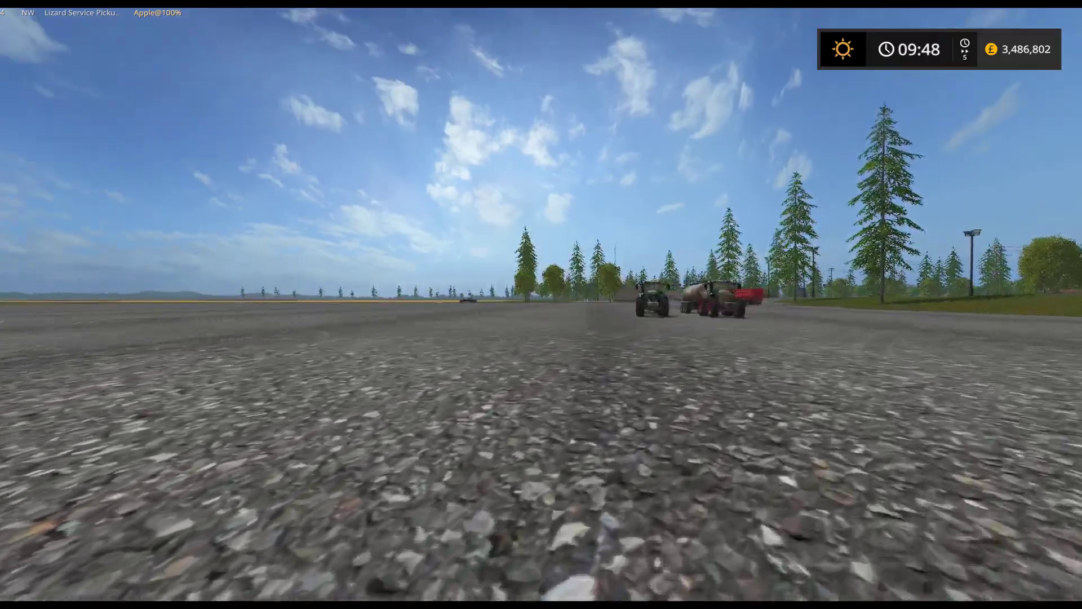
{"action": "key", "text": "w"}
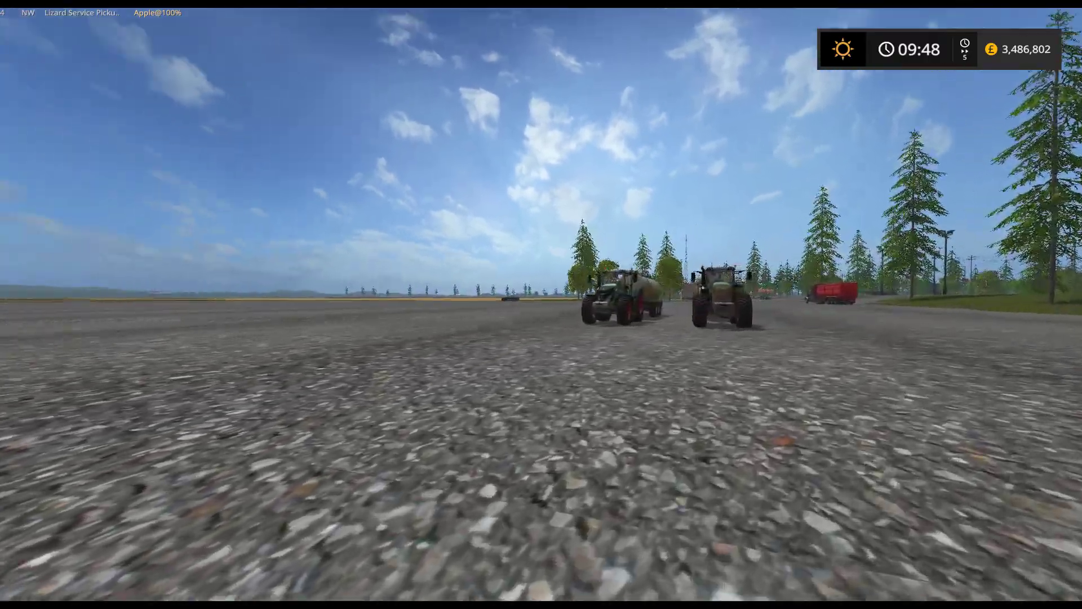
{"action": "key", "text": "w"}
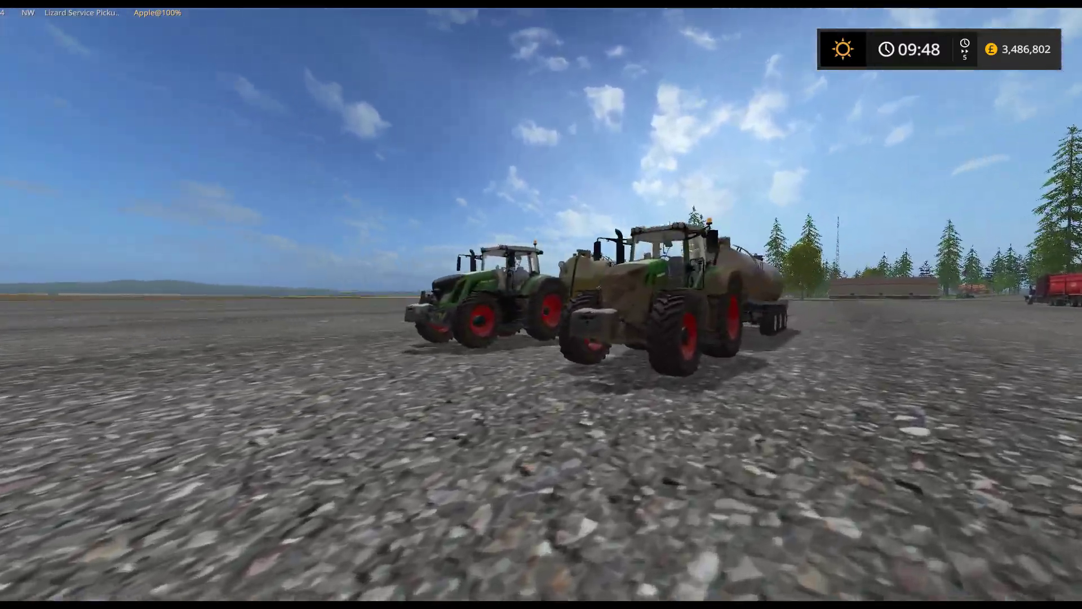
{"action": "key", "text": "w"}
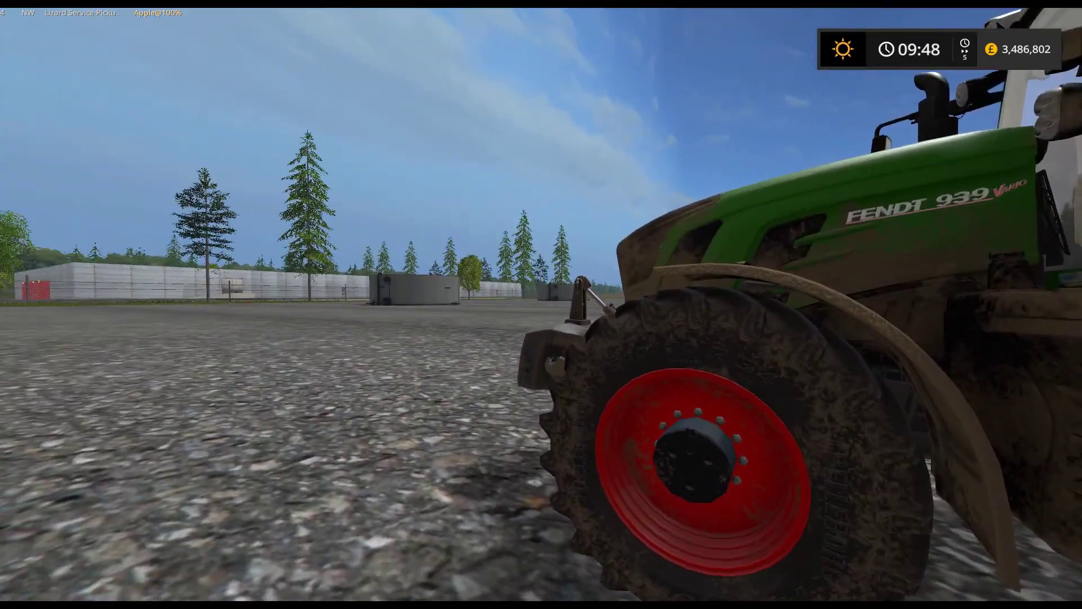
{"action": "key", "text": "w"}
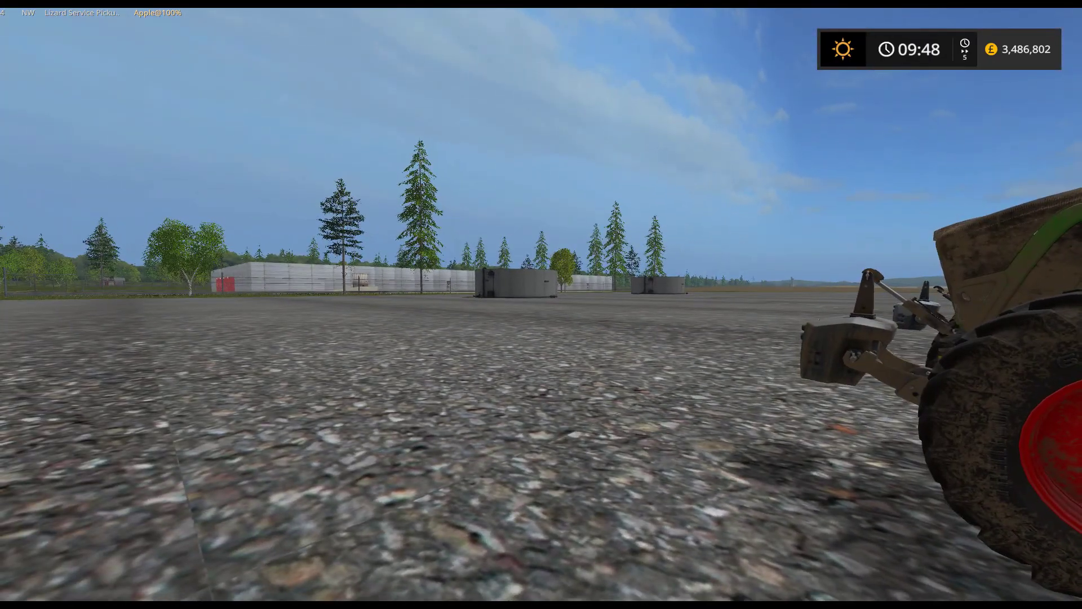
{"action": "key", "text": "w"}
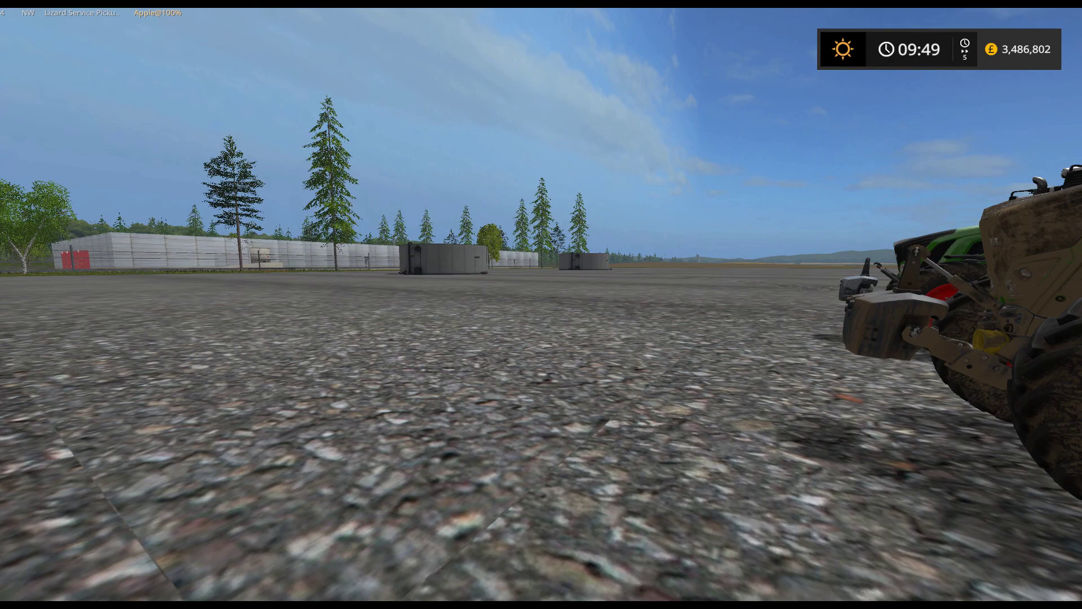
{"action": "key", "text": "s"}
Open the TechFarm tablet, view the factory script's buildings overview and the app store, and return to the home screen.
{"action": "key", "text": "ctrl+t"}
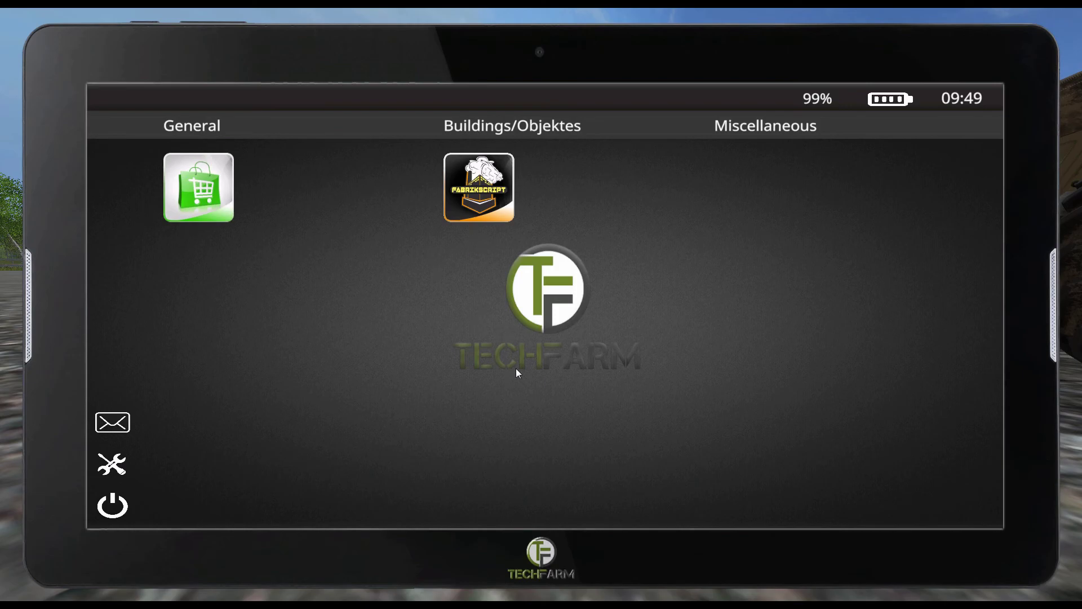
{"action": "left_click", "coordinate": [509, 202]}
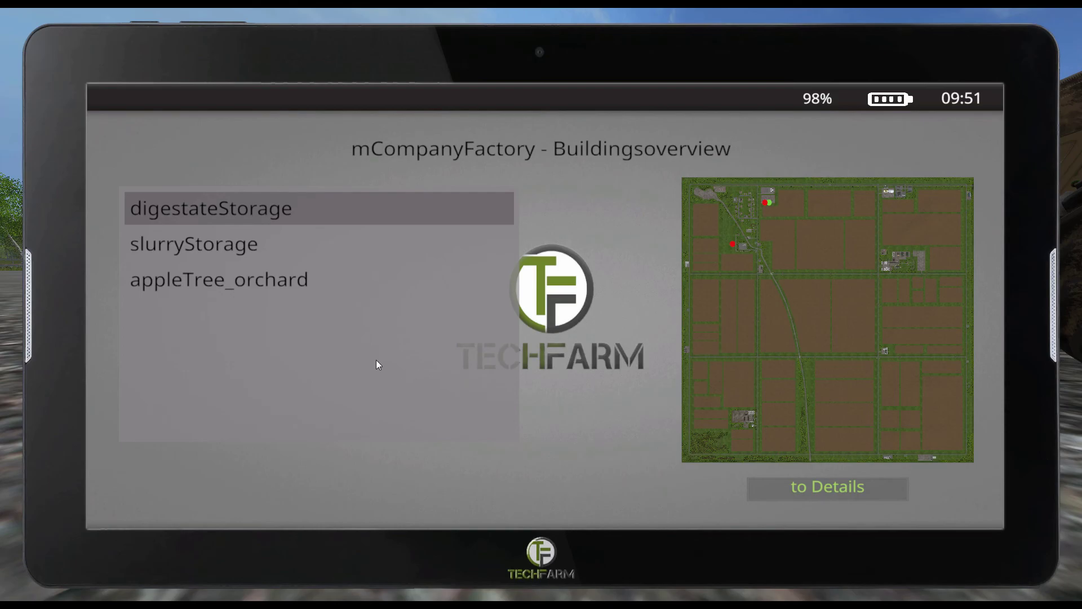
{"action": "left_click", "coordinate": [550, 550]}
{"action": "left_click", "coordinate": [216, 212]}
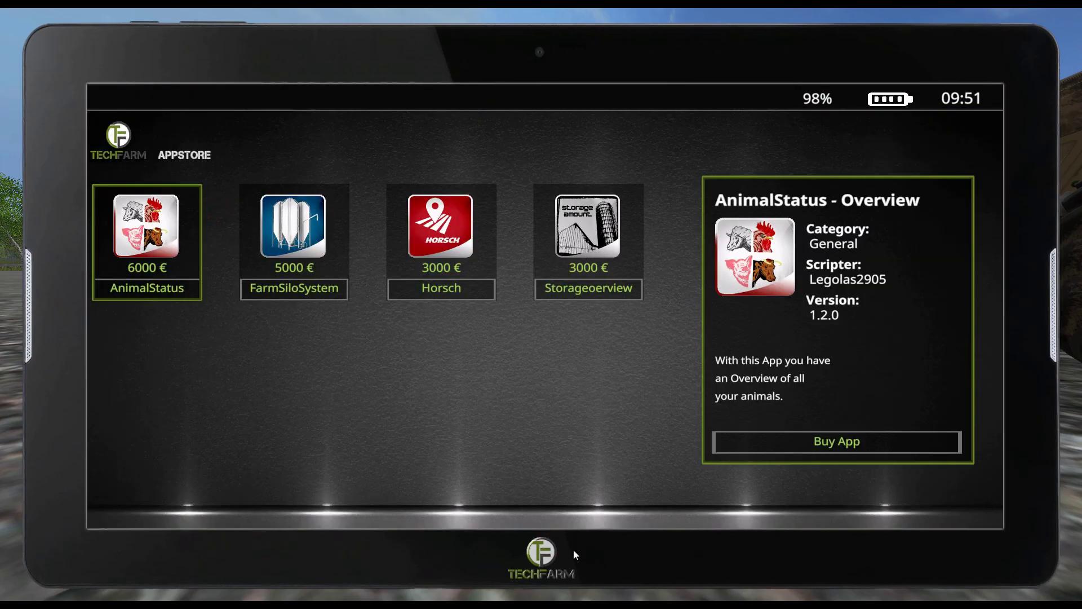
{"action": "left_click", "coordinate": [539, 558]}
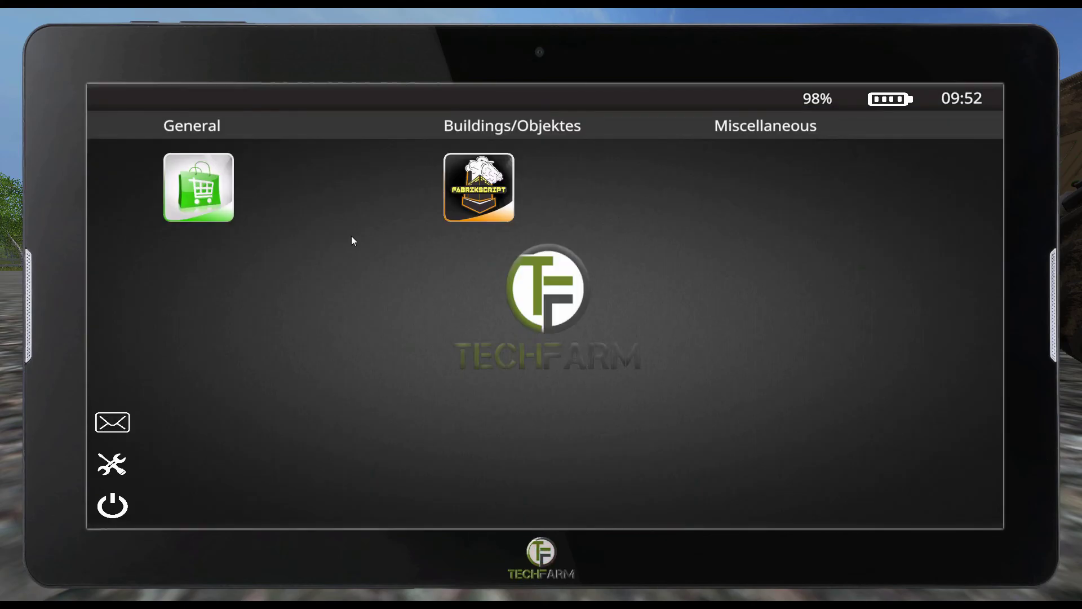
Check the factory script's detail pages for digestateStorage and slurryStorage, and close the tablet.
{"action": "left_click", "coordinate": [485, 195]}
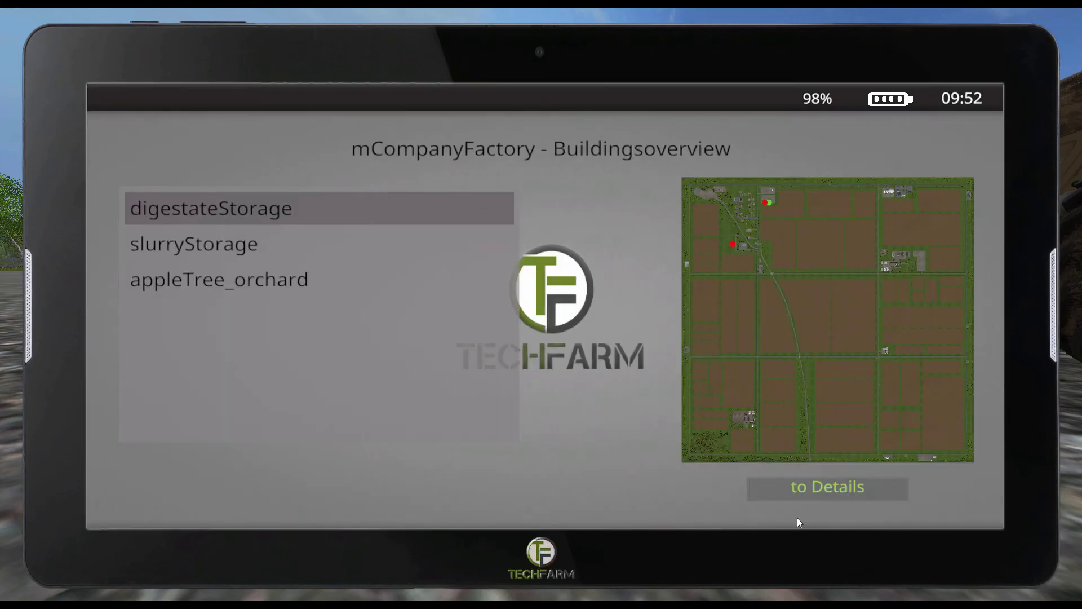
{"action": "left_click", "coordinate": [766, 489]}
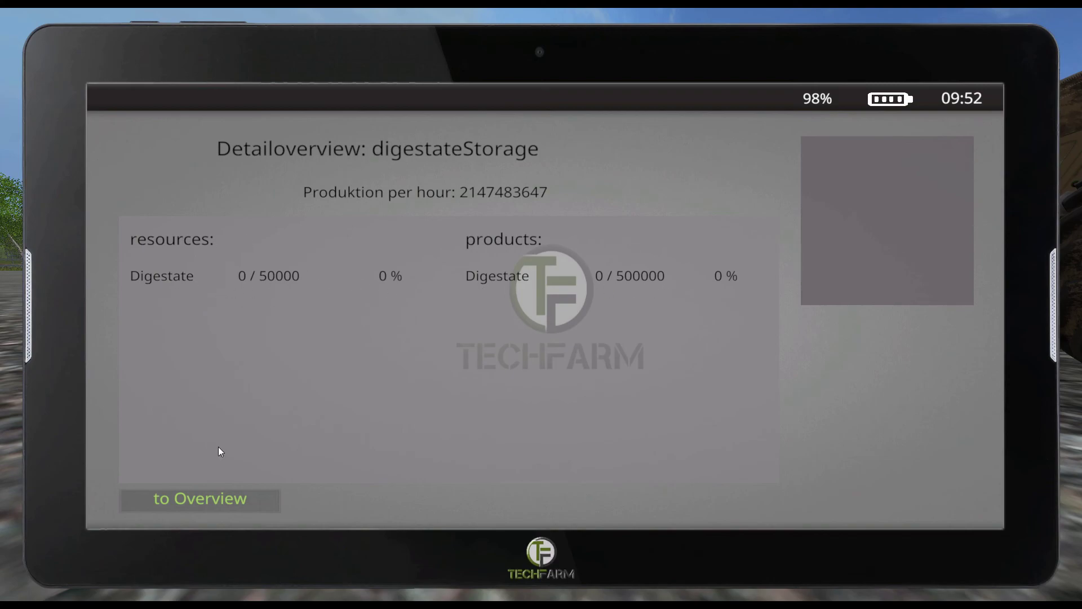
{"action": "left_click", "coordinate": [216, 500]}
{"action": "left_click", "coordinate": [827, 500]}
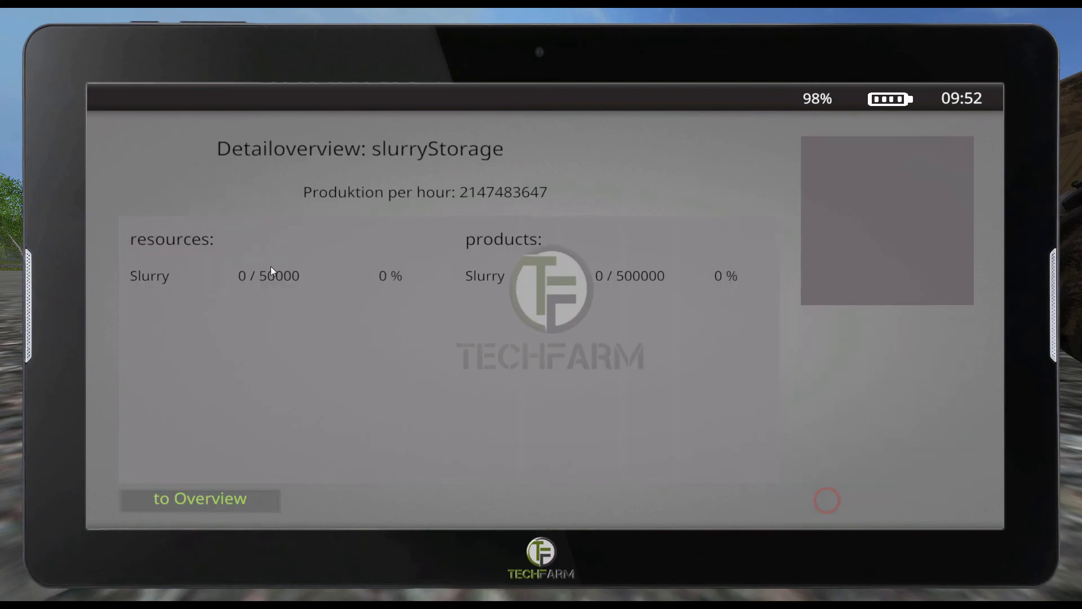
{"action": "left_click", "coordinate": [224, 508]}
{"action": "left_click", "coordinate": [548, 549]}
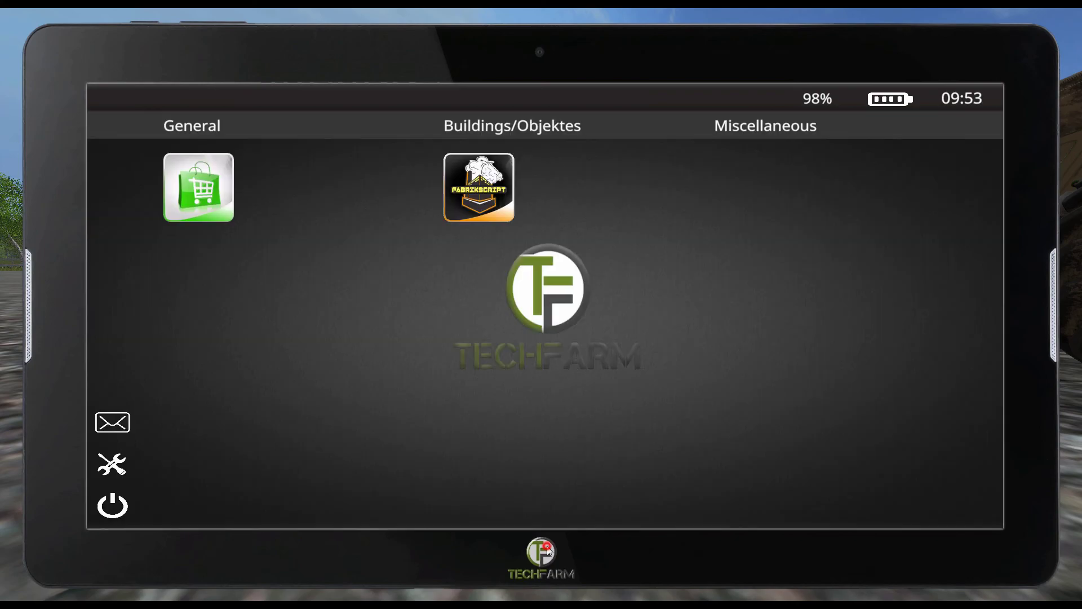
{"action": "left_click", "coordinate": [121, 507]}
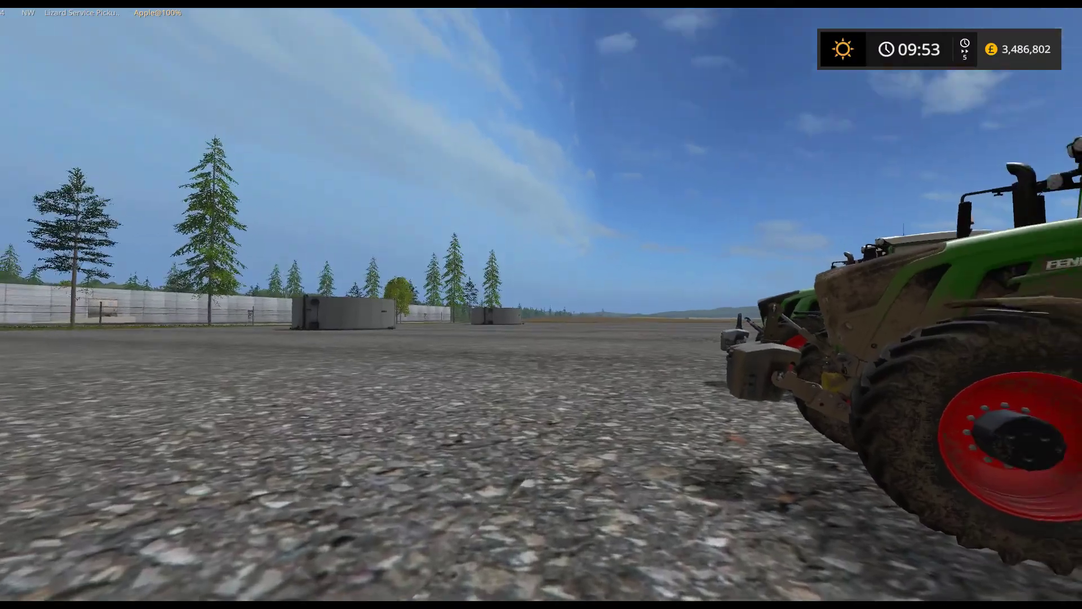
Walk over to the parked tractors and enter the Fendt 900 Vario hitched to the brown tanker.
{"action": "key", "text": "w"}
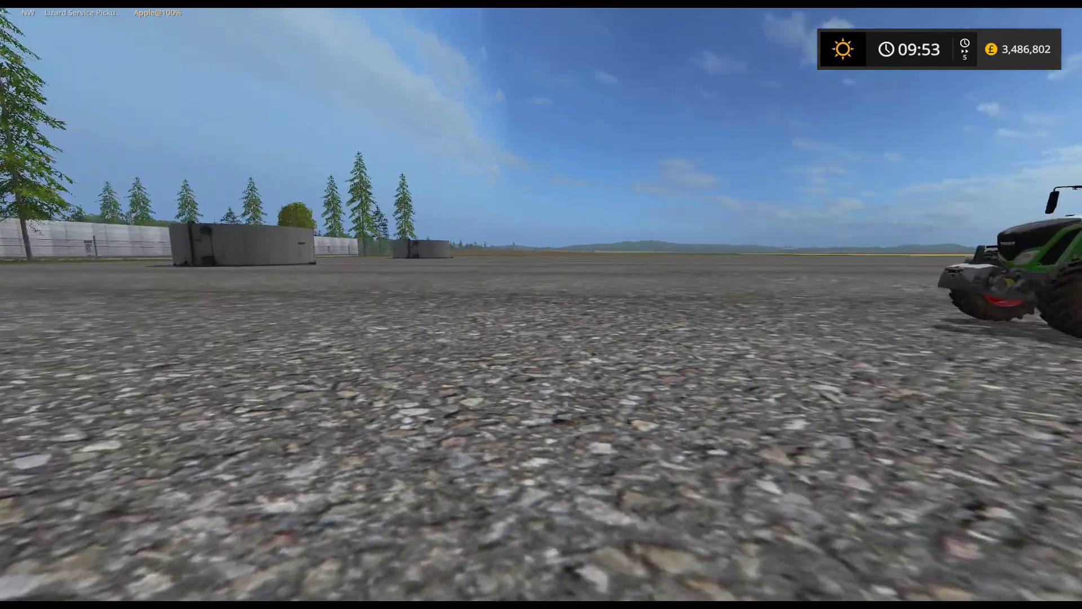
{"action": "key", "text": "w"}
{"action": "key", "text": "e"}
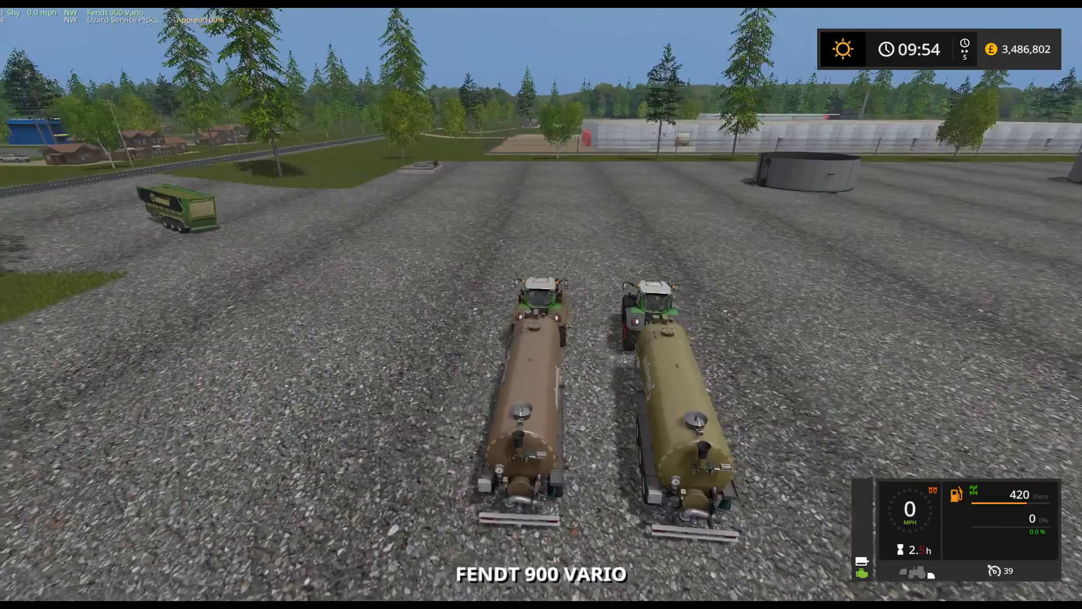
Drive the tractor and brown tanker across the gravel yard and stop beside the concrete pad with the red pump.
{"action": "key", "text": "w"}
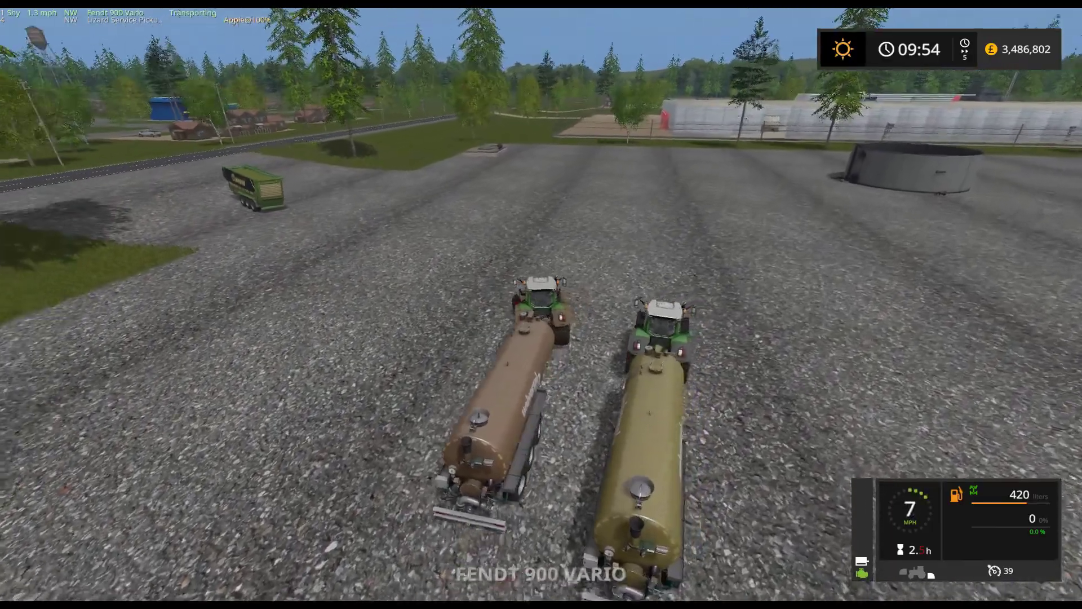
{"action": "key", "text": "w"}
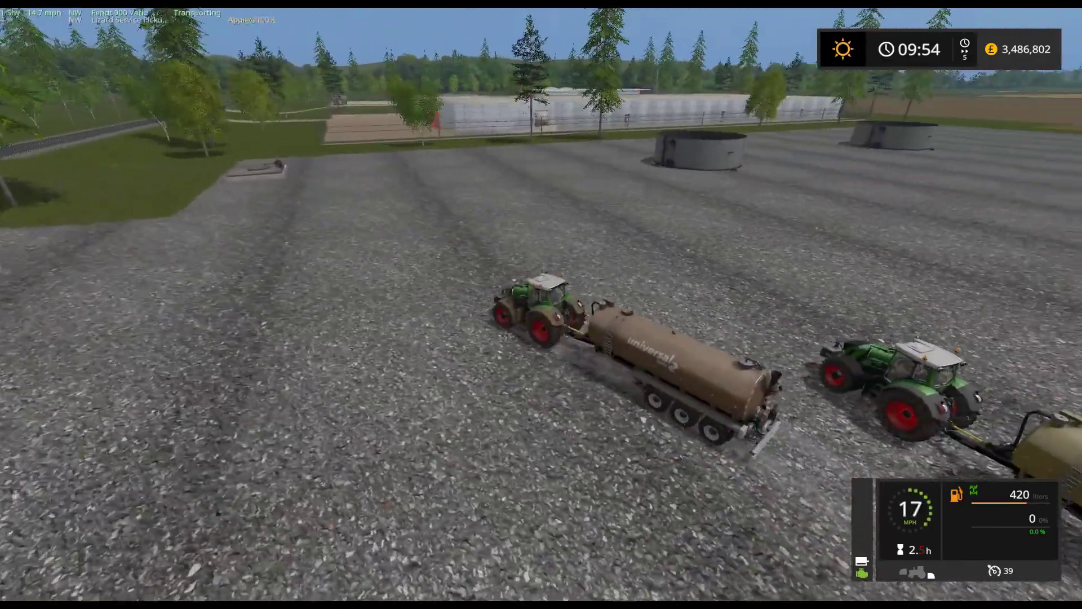
{"action": "key", "text": "w"}
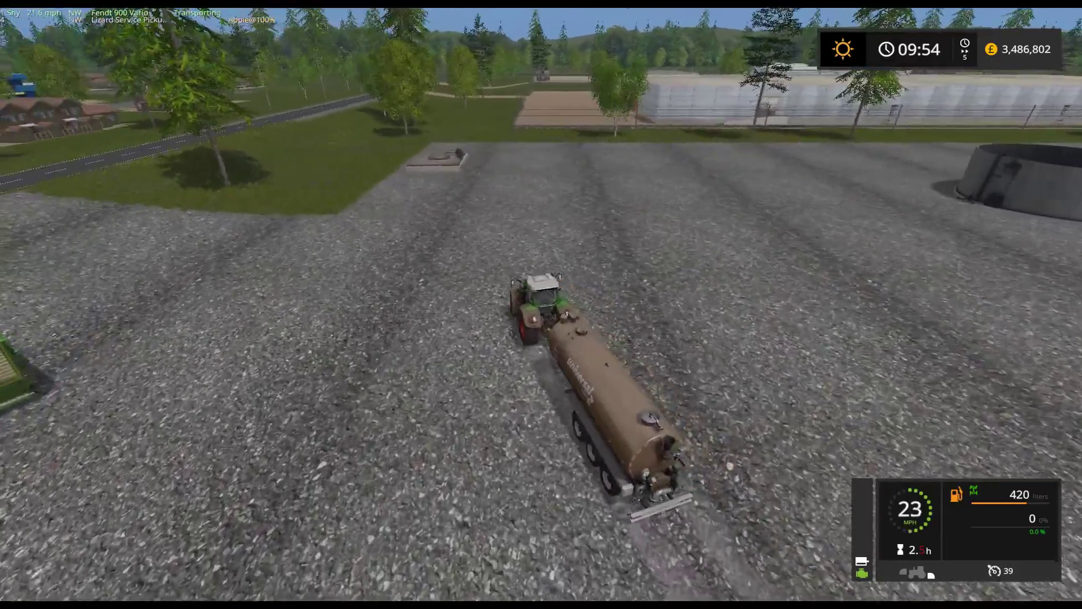
{"action": "key", "text": "w"}
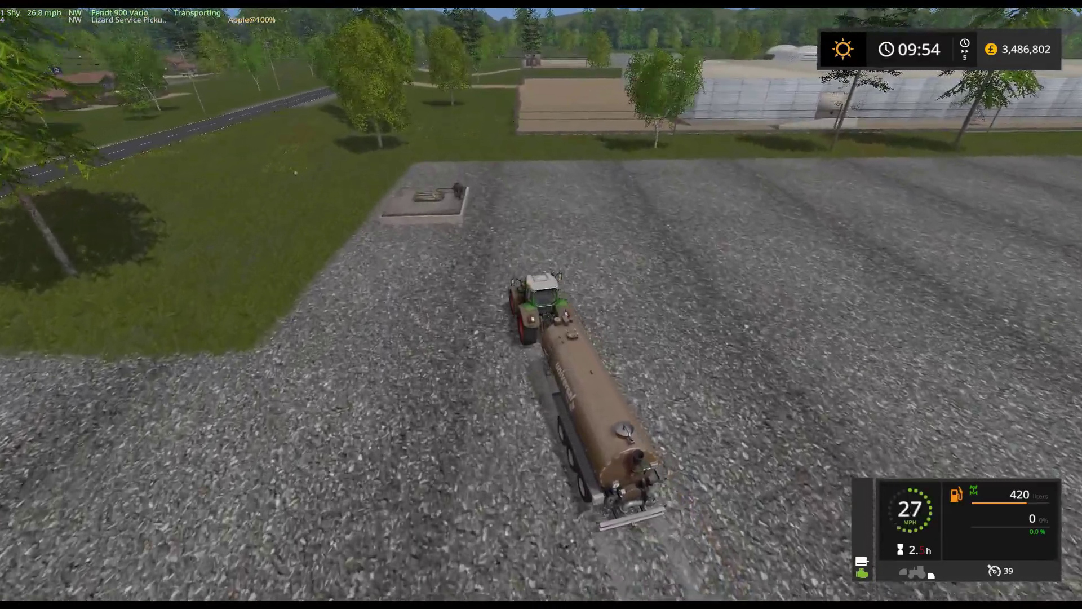
{"action": "key", "text": "s"}
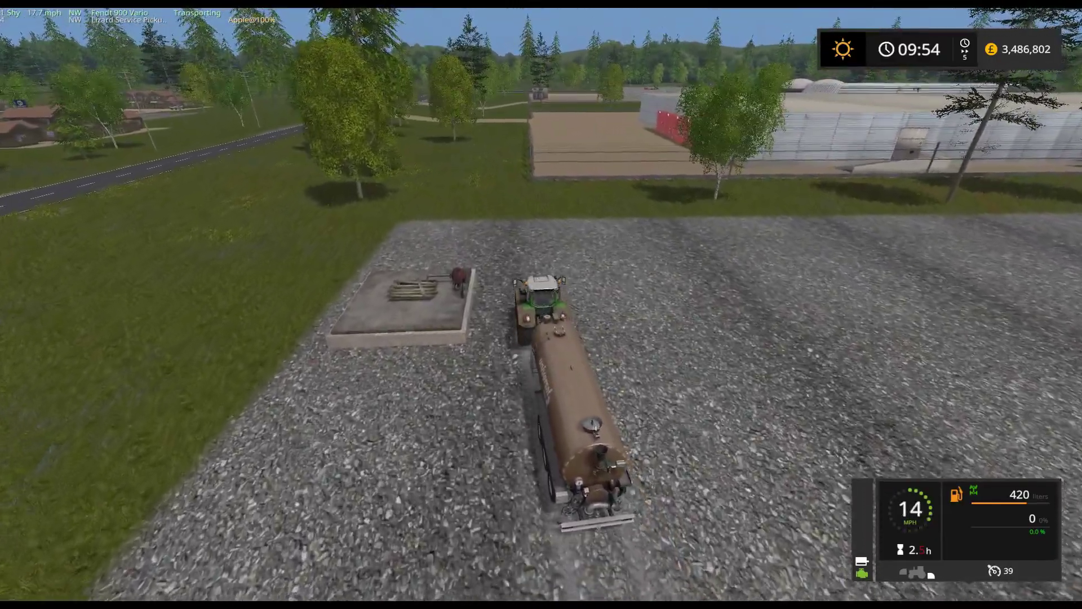
{"action": "key", "text": "w"}
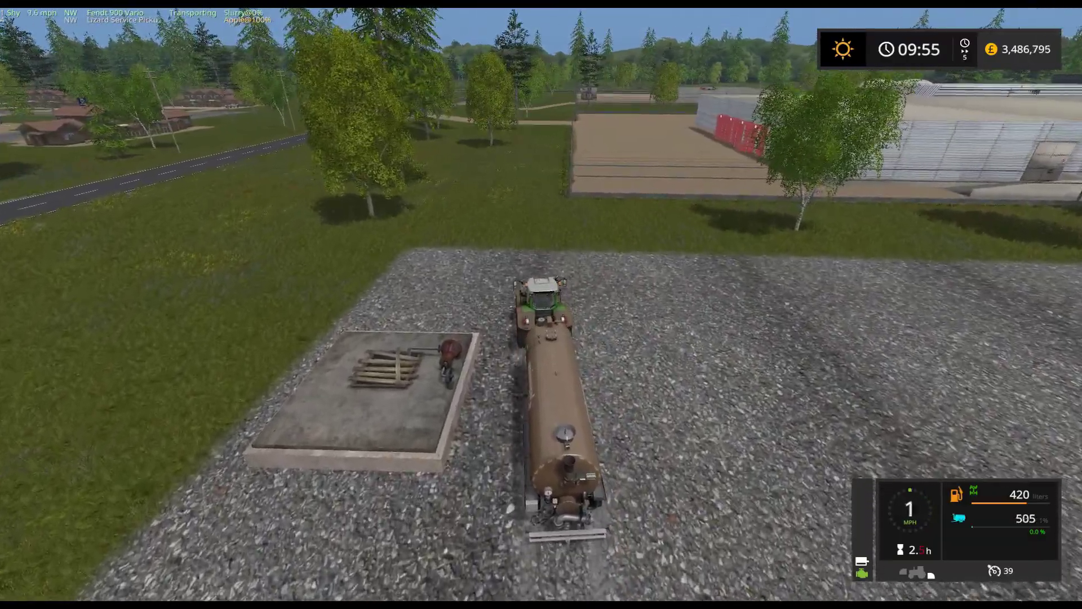
Leave the tractor and walk to the grey concrete storage to check its stored slurry level.
{"action": "key", "text": "e"}
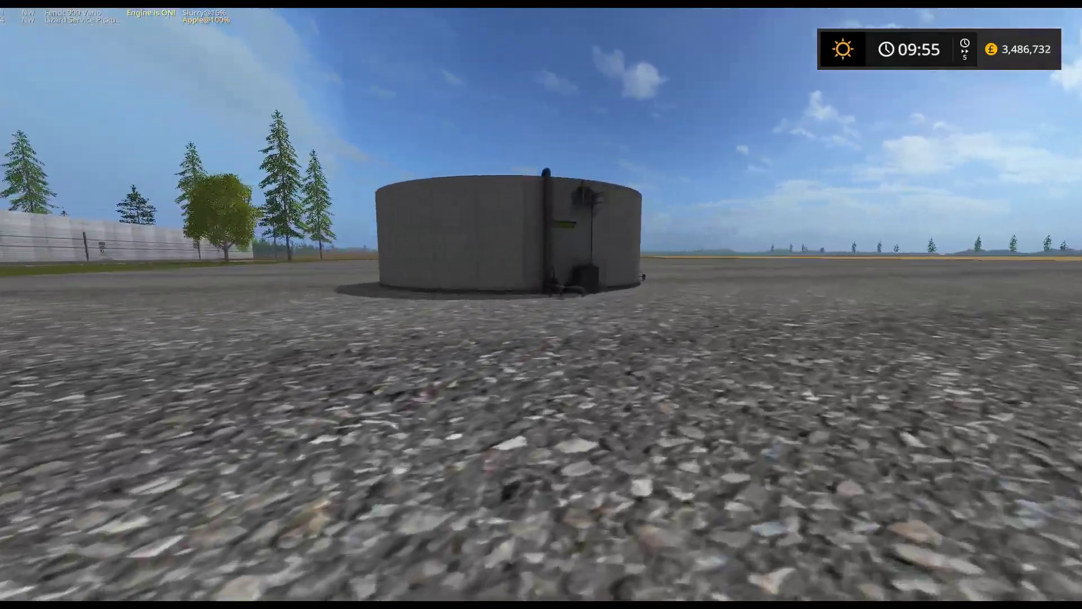
{"action": "key", "text": "w"}
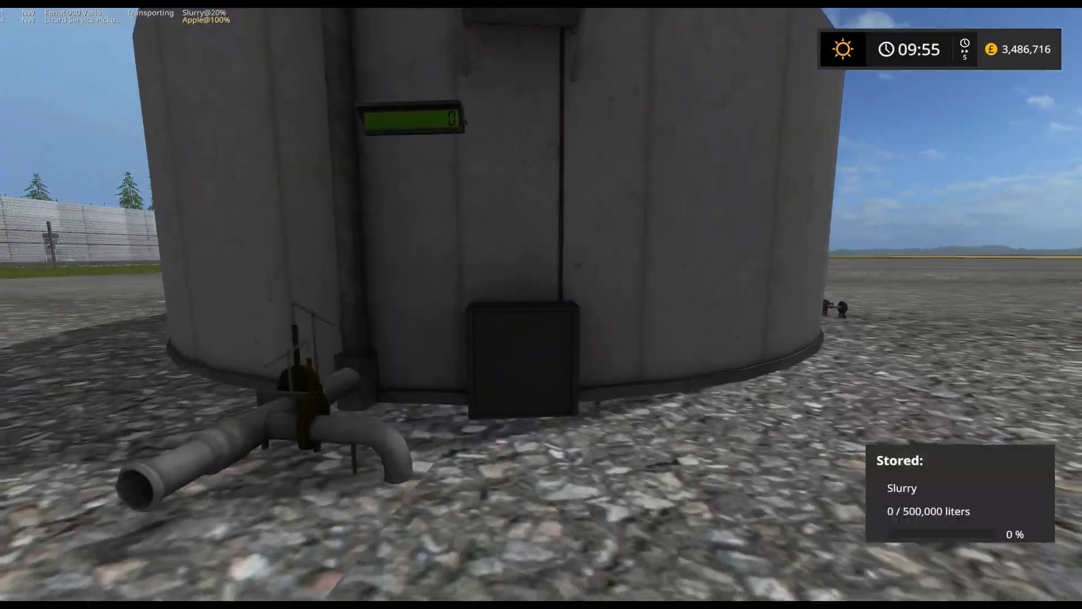
{"action": "key", "text": "w"}
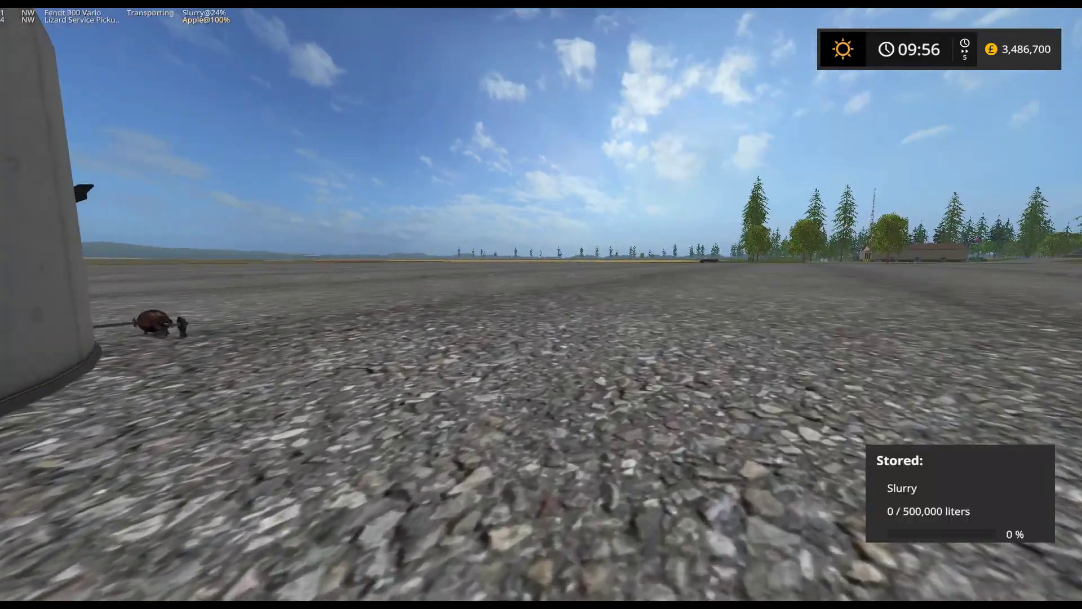
Walk across the gravel yard to the Fendt 900 Vario hitched to the olive tanker and enter it.
{"action": "key", "text": "w"}
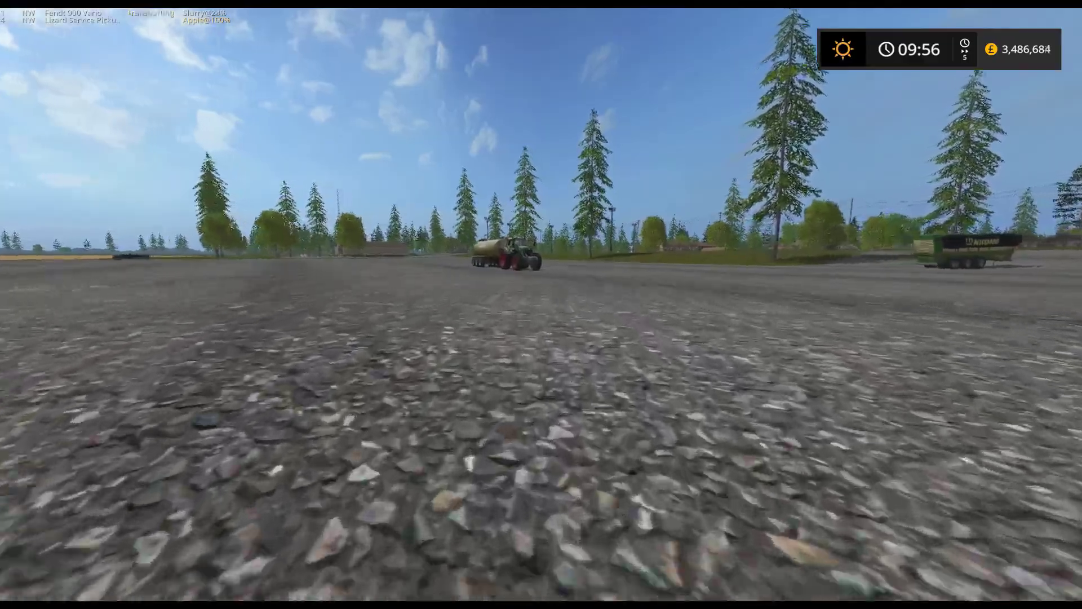
{"action": "key", "text": "w"}
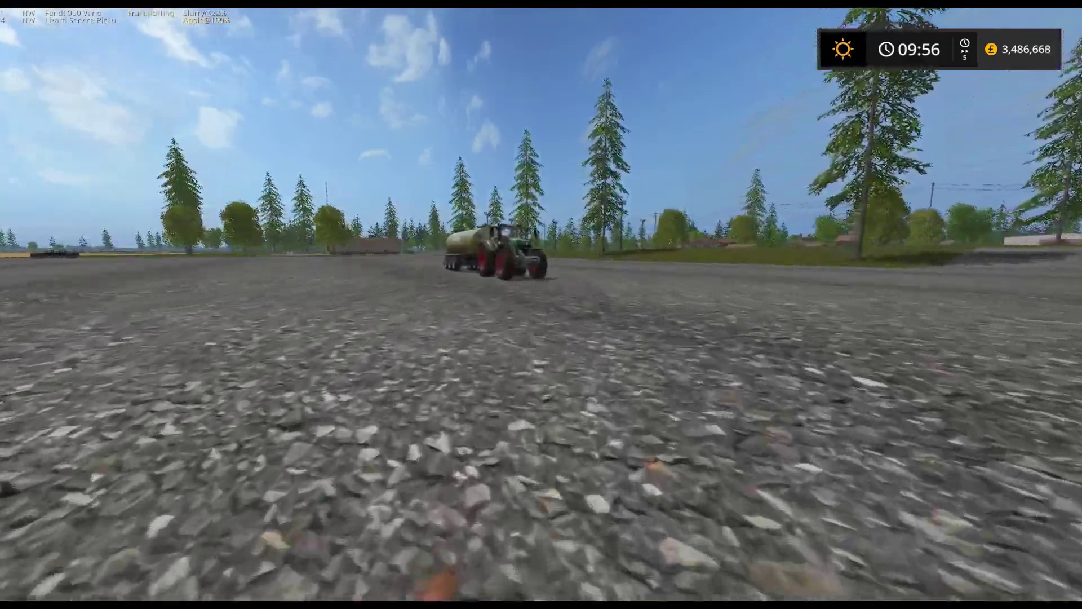
{"action": "key", "text": "w"}
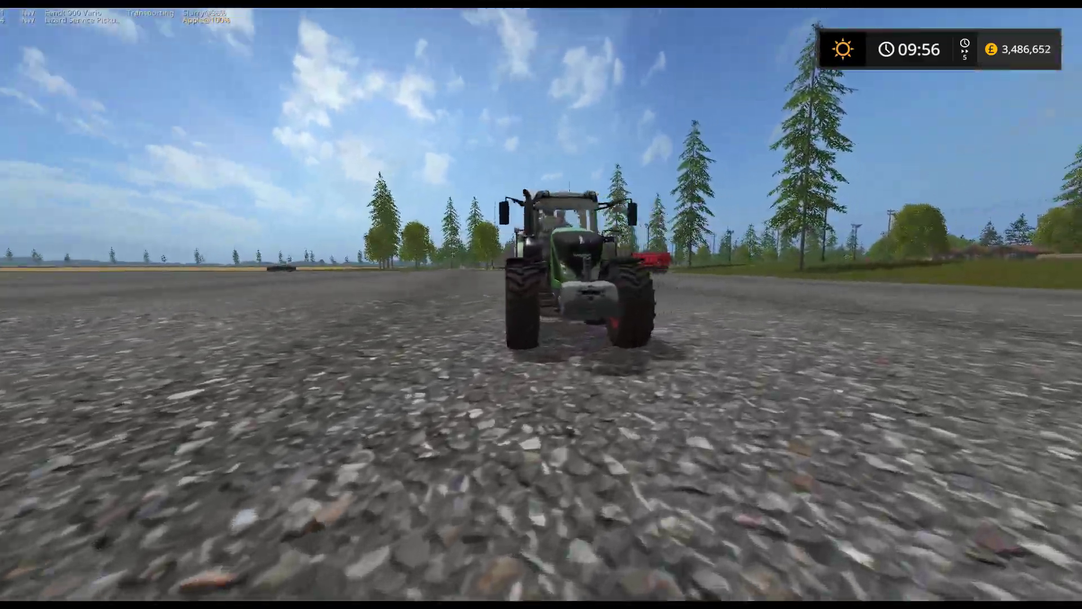
{"action": "key", "text": "e"}
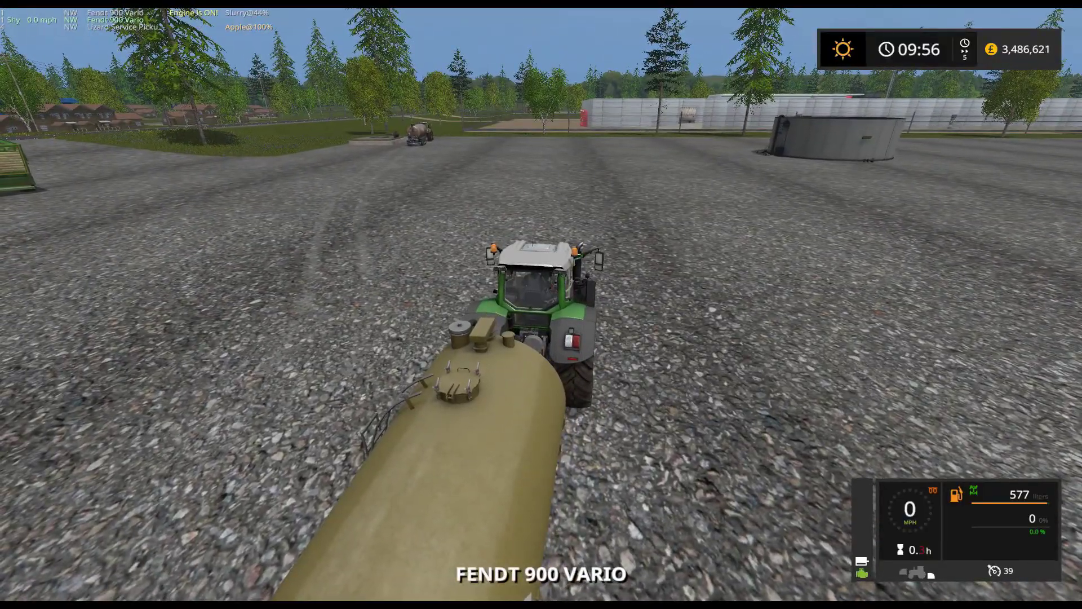
Drive the olive tanker forward across the yard and stop to check the field map, closing the map and Courseplay control.
{"action": "key", "text": "w"}
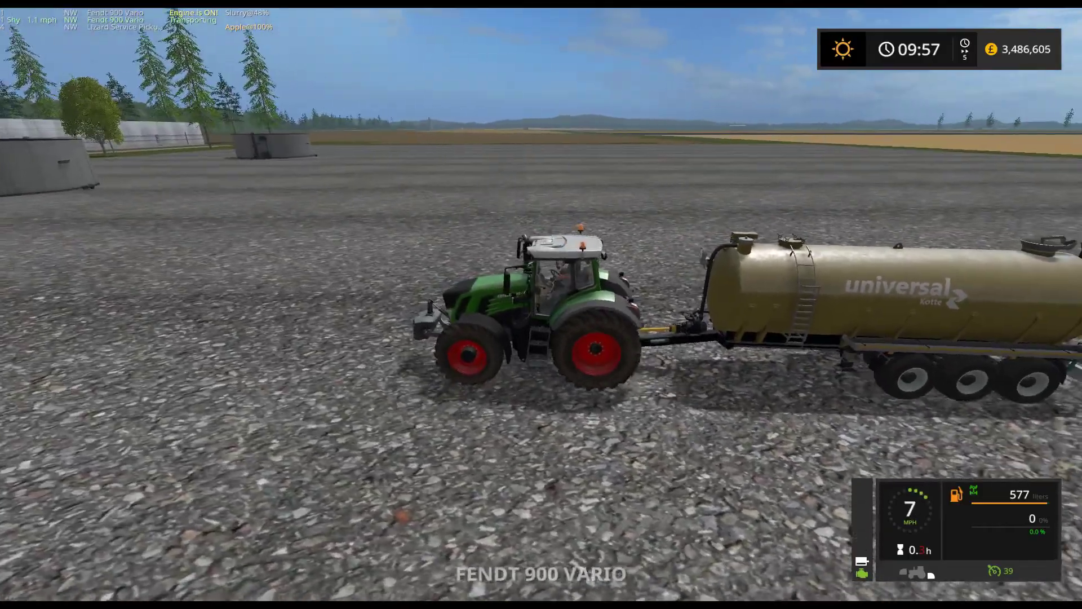
{"action": "key", "text": "w"}
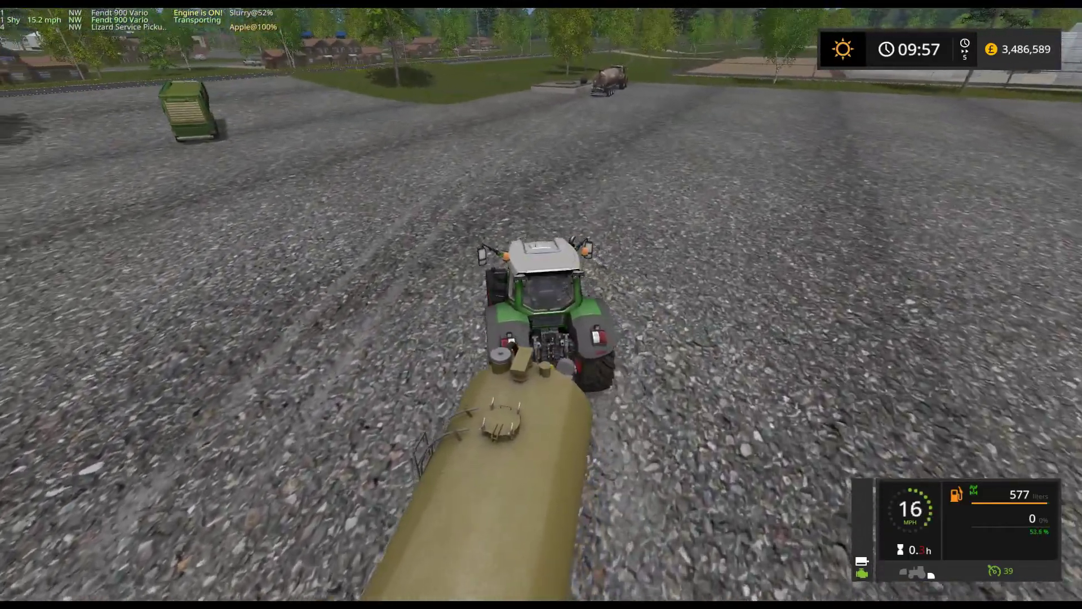
{"action": "key", "text": "s"}
{"action": "key", "text": "9"}
{"action": "key", "text": "9"}
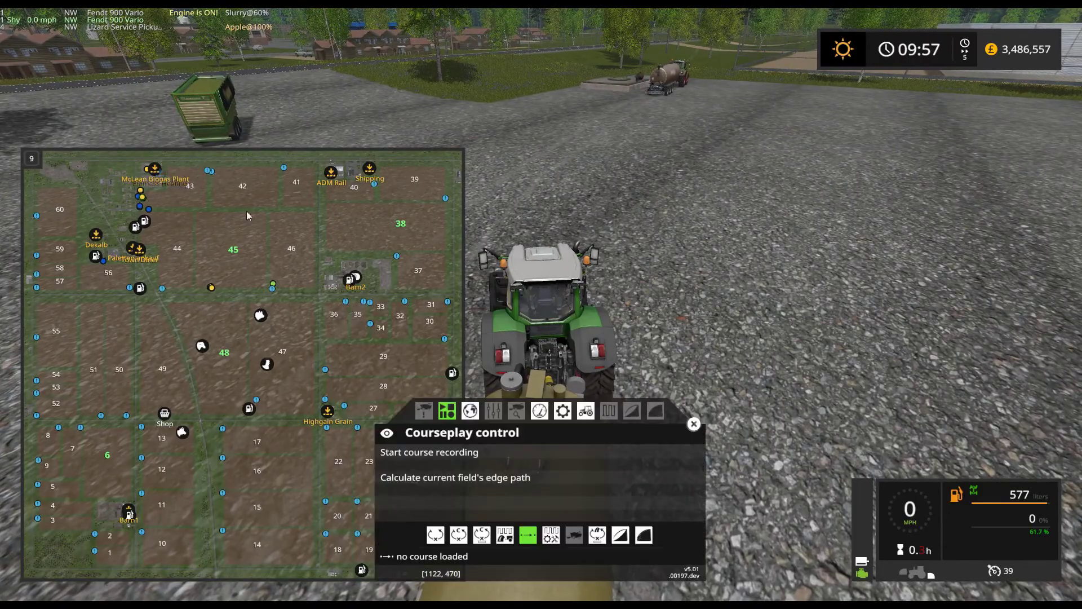
{"action": "left_click", "coordinate": [693, 424]}
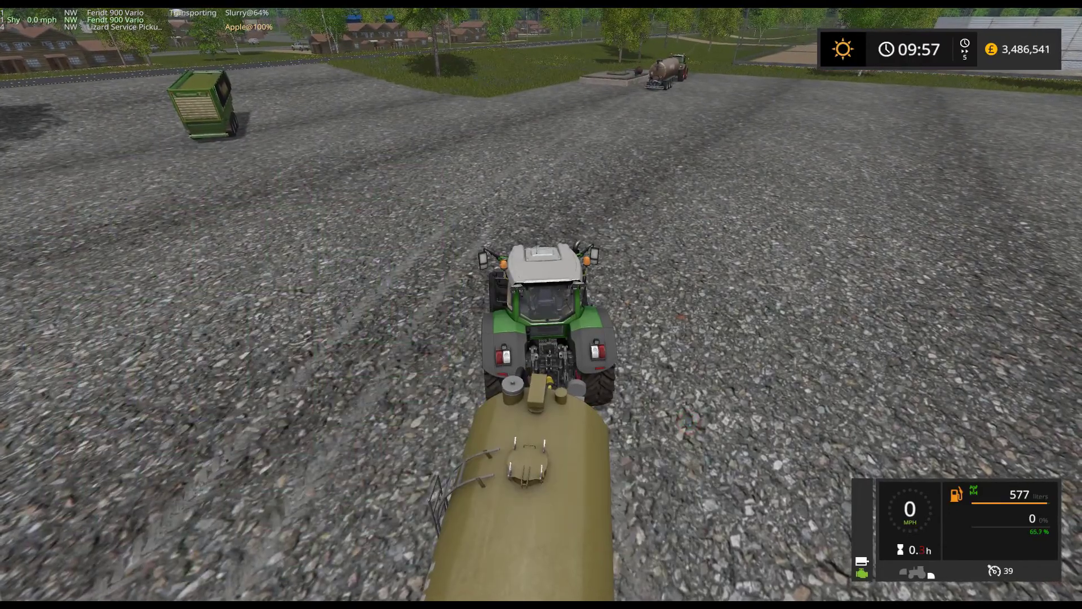
Drive the olive tanker past the Krone trailer, out of the gravel yard and along the paved road.
{"action": "key", "text": "w"}
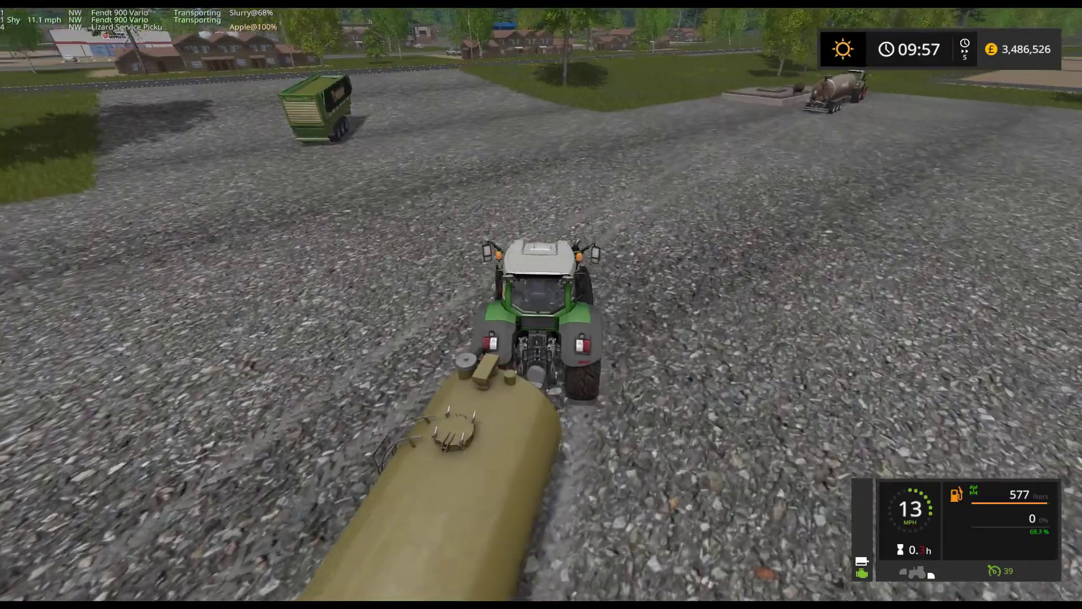
{"action": "key", "text": "w"}
{"action": "key", "text": "a"}
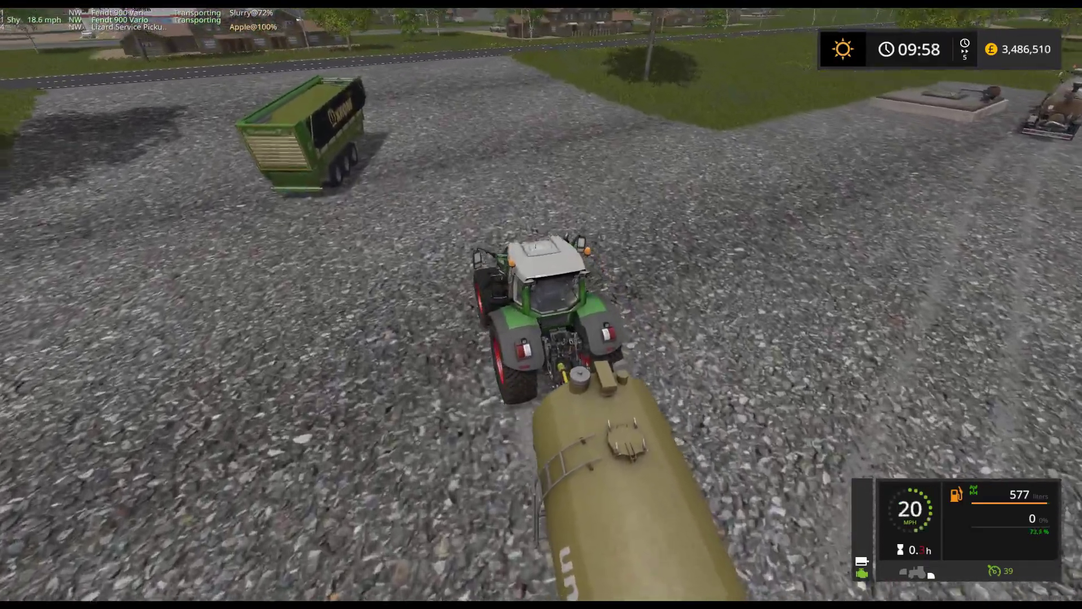
{"action": "key", "text": "w"}
{"action": "key", "text": "a"}
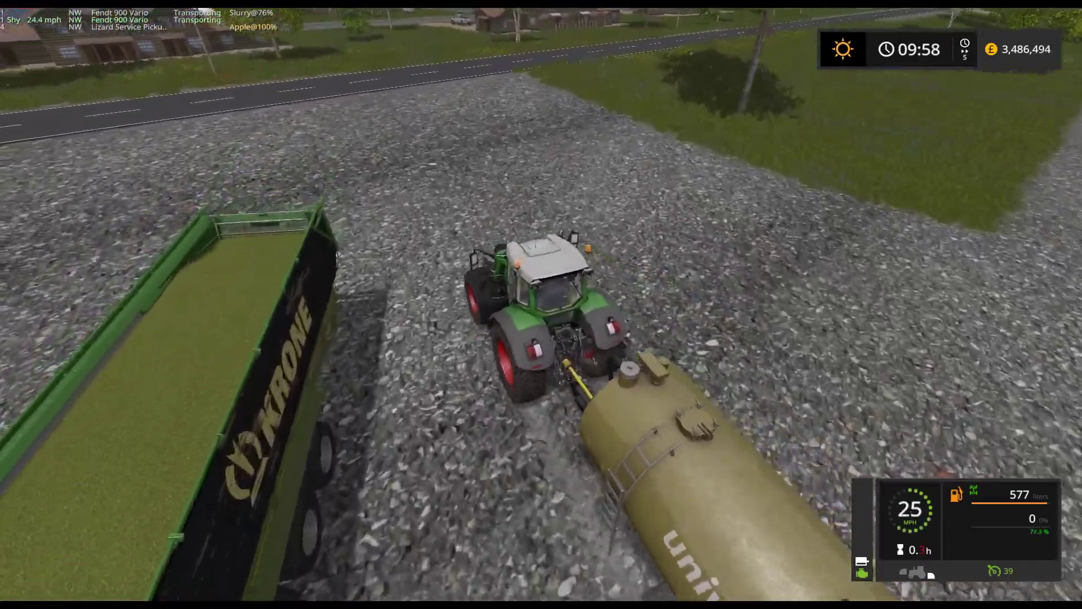
{"action": "key", "text": "w"}
{"action": "key", "text": "a"}
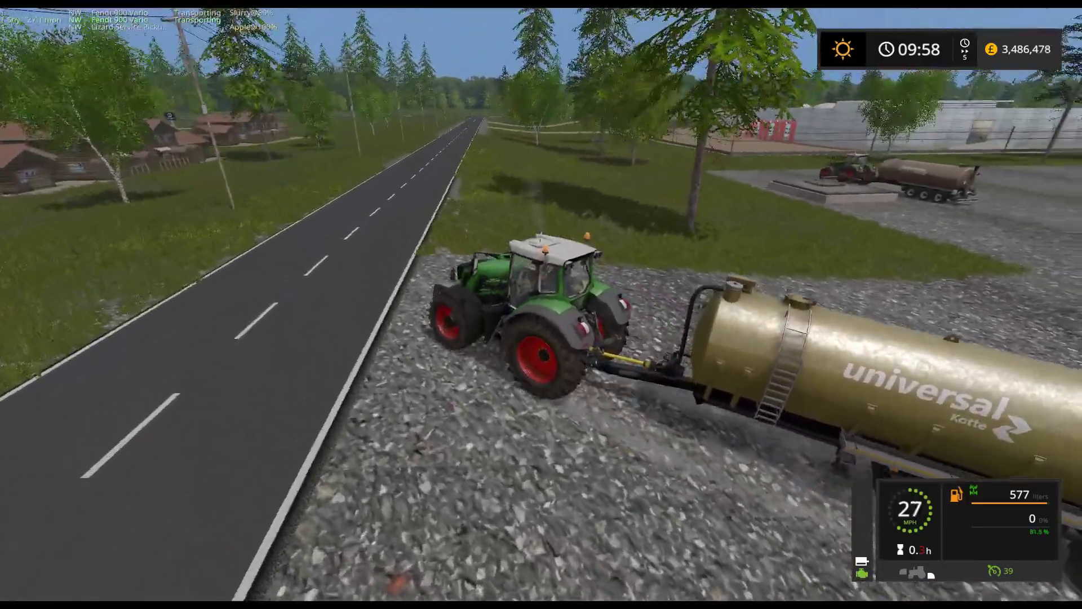
{"action": "key", "text": "w"}
{"action": "key", "text": "a"}
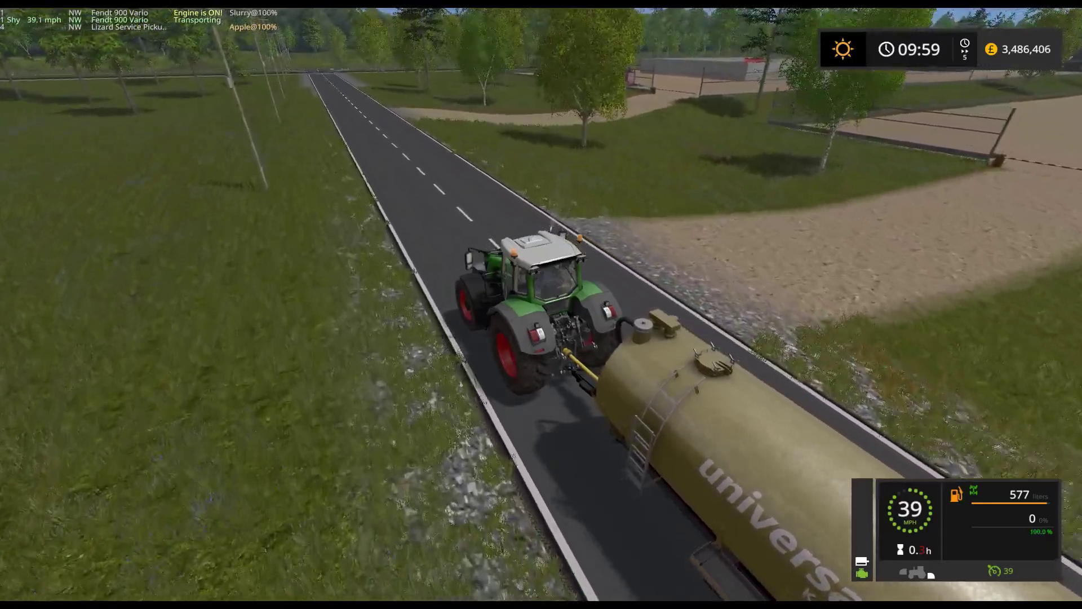
Slow down and turn off the road through the barrier gate, crossing the biogas plant yard towards the bunker silos.
{"action": "key", "text": "s"}
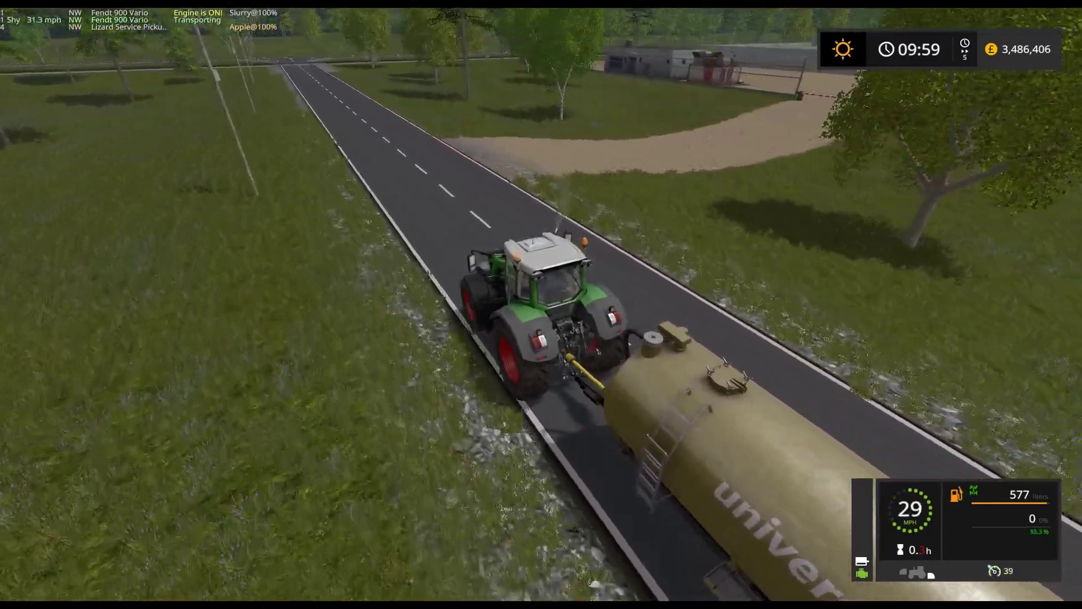
{"action": "key", "text": "d"}
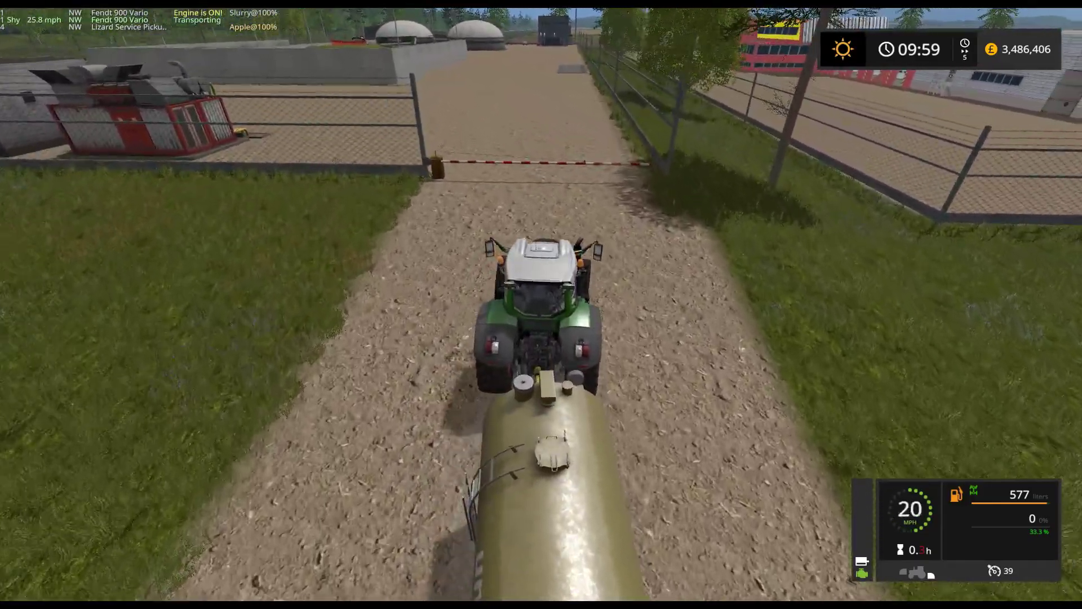
{"action": "key", "text": "a"}
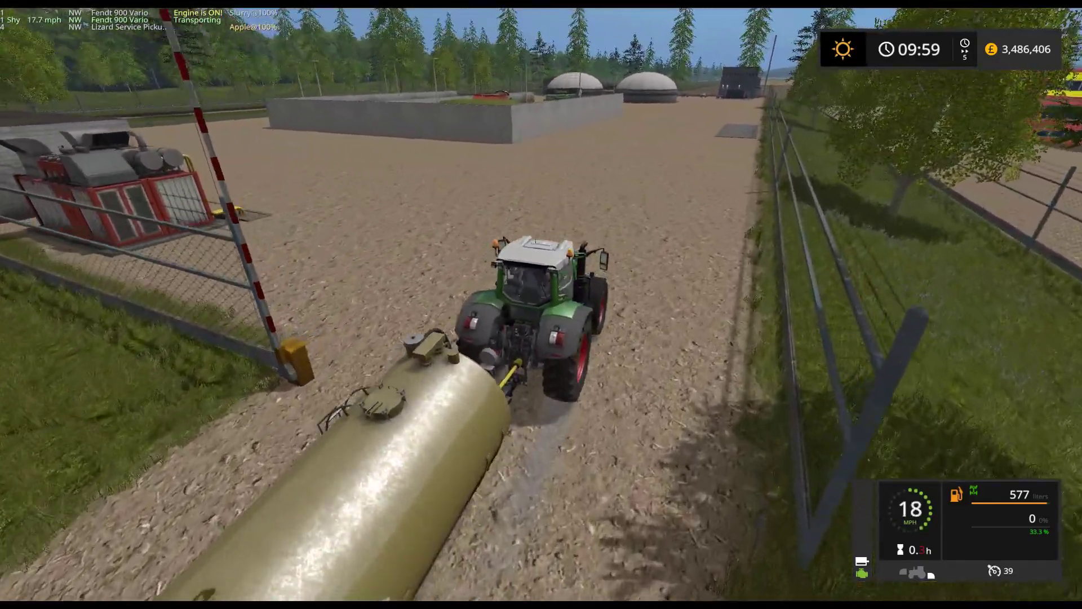
{"action": "key", "text": "w"}
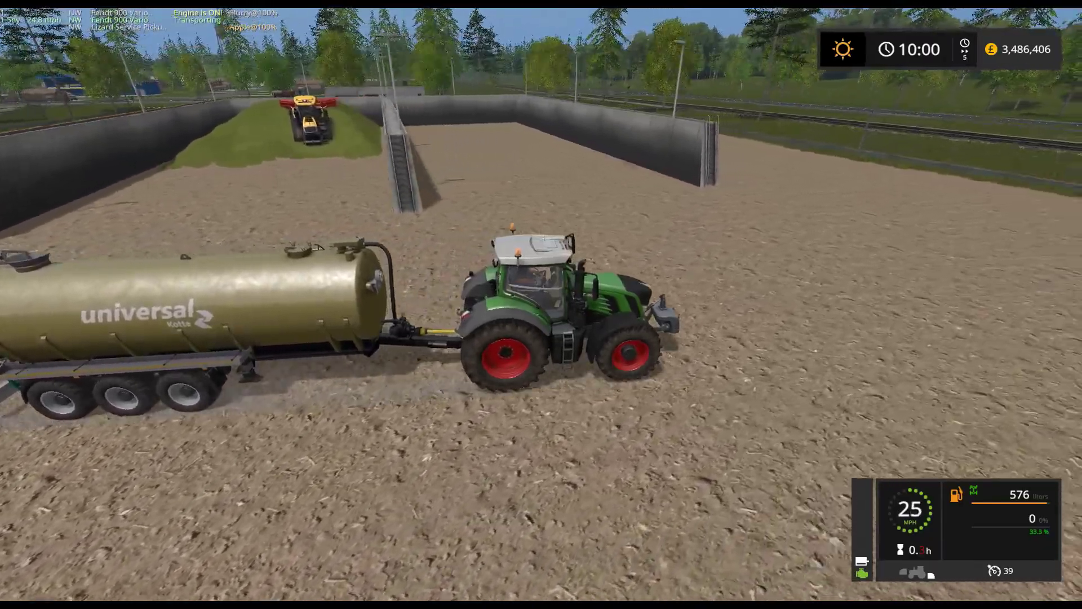
Pull the olive tanker up to the pump beside the open black tank and start filling it with digestate.
{"action": "key", "text": "w"}
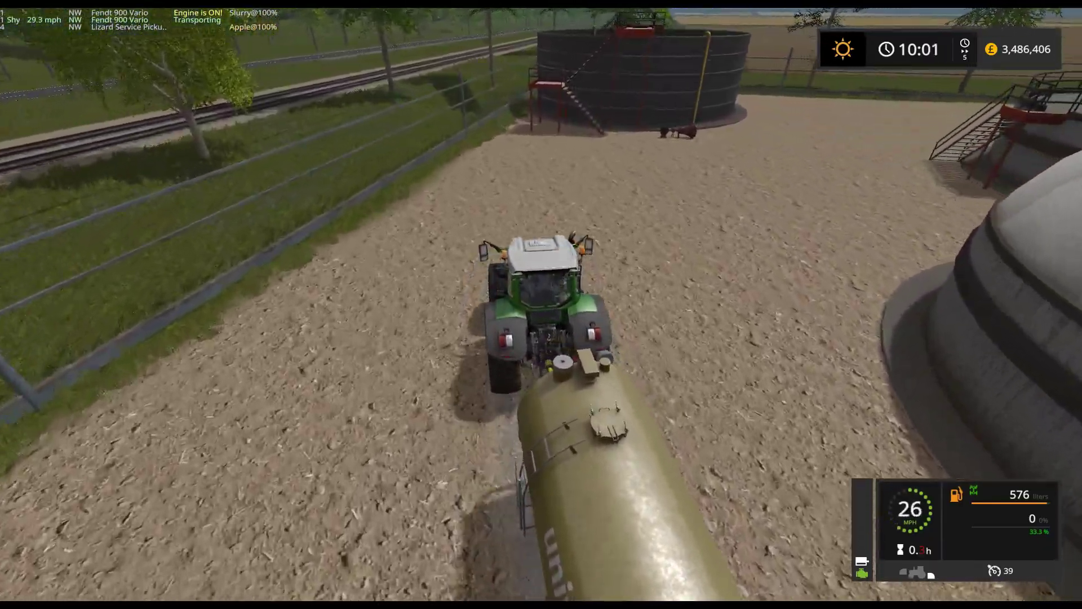
{"action": "key", "text": "s"}
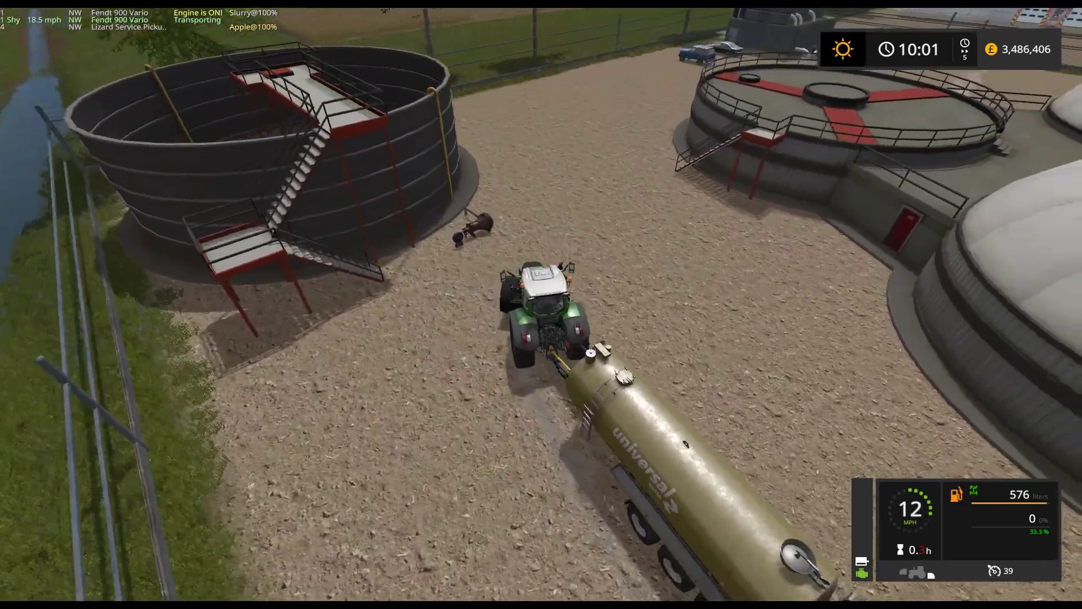
{"action": "key", "text": "w"}
{"action": "key", "text": "s"}
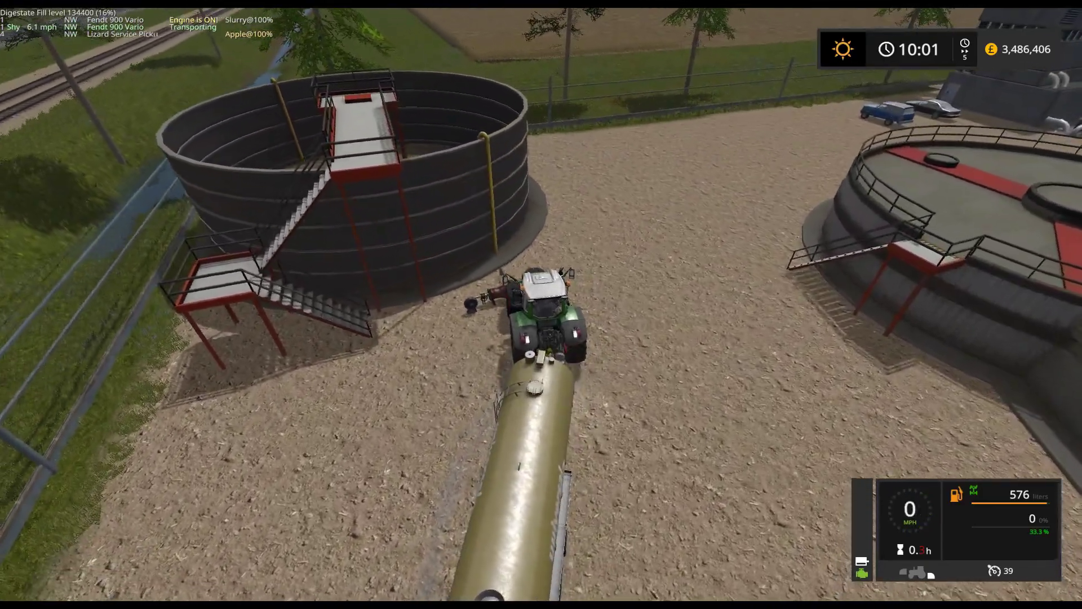
{"action": "key", "text": "s"}
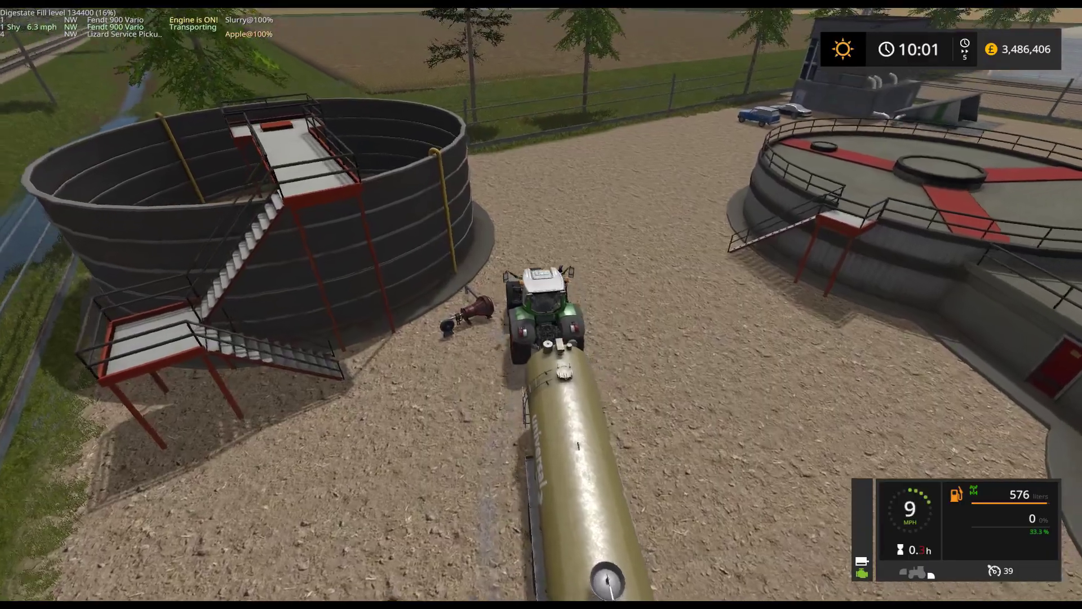
{"action": "key", "text": "w"}
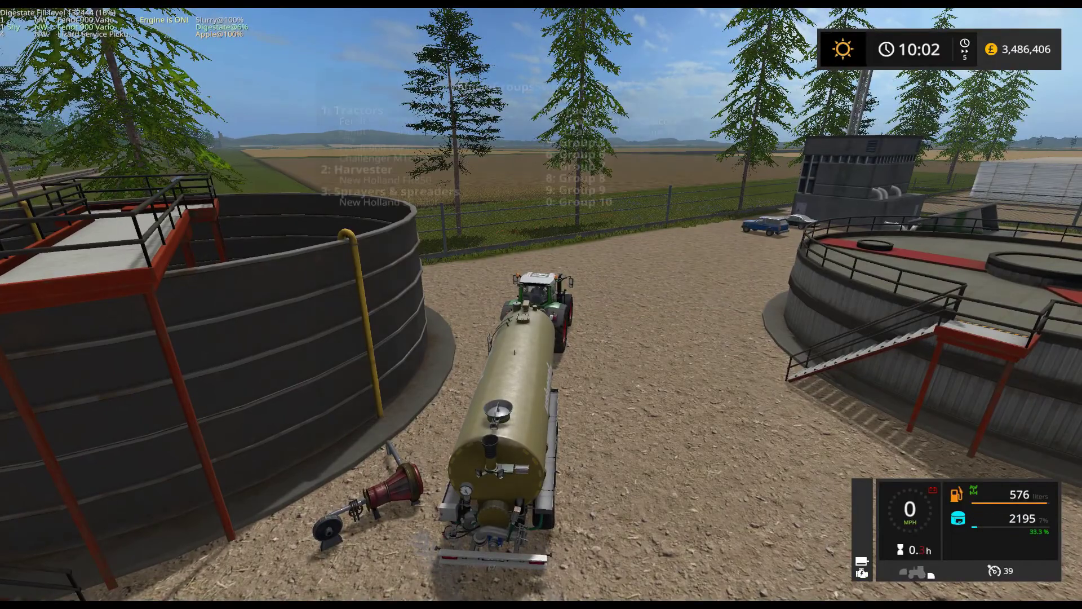
Switch back to the Fendt 900 Vario with the brown slurry tanker beside the concrete pad.
{"action": "key", "text": "Tab"}
{"action": "key", "text": "Tab"}
{"action": "key", "text": "Tab"}
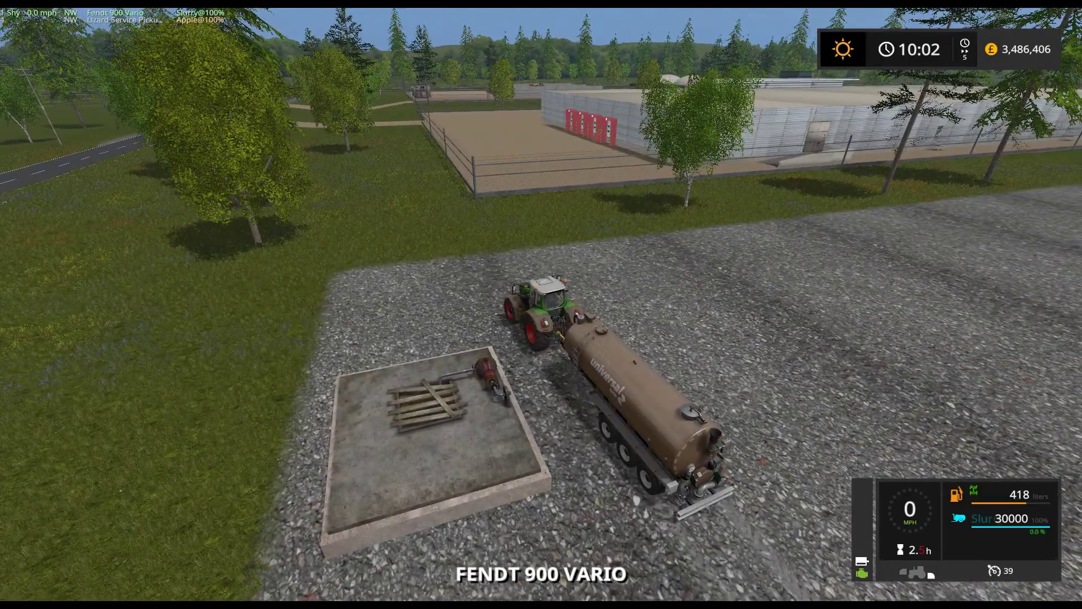
Drive the full brown tanker away from the concrete pad and across the gravel yard to the nearer grey storage.
{"action": "key", "text": "w"}
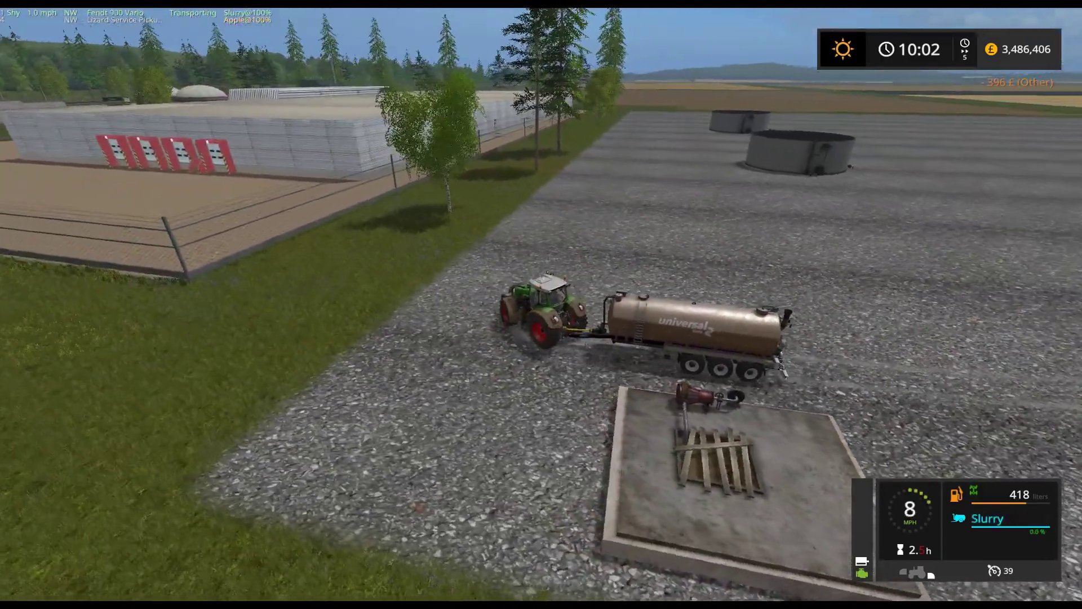
{"action": "key", "text": "w"}
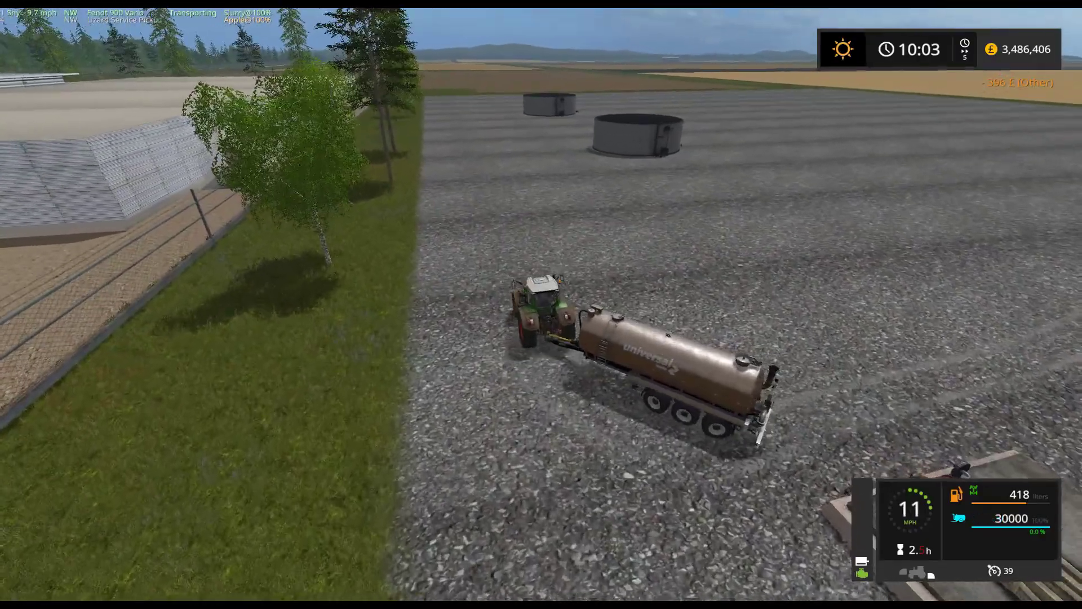
{"action": "key", "text": "w"}
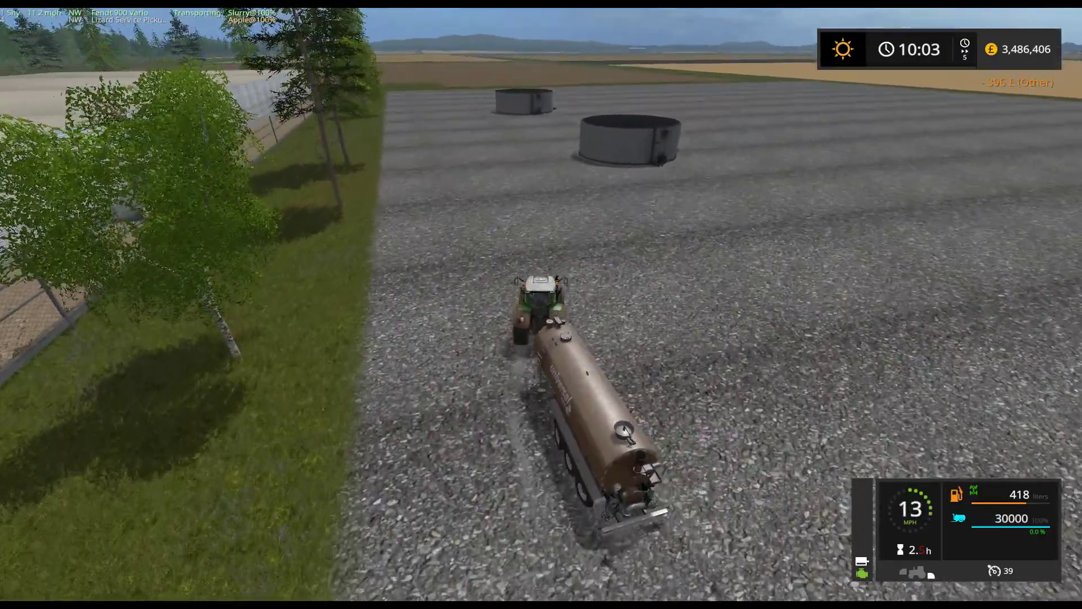
{"action": "key", "text": "w"}
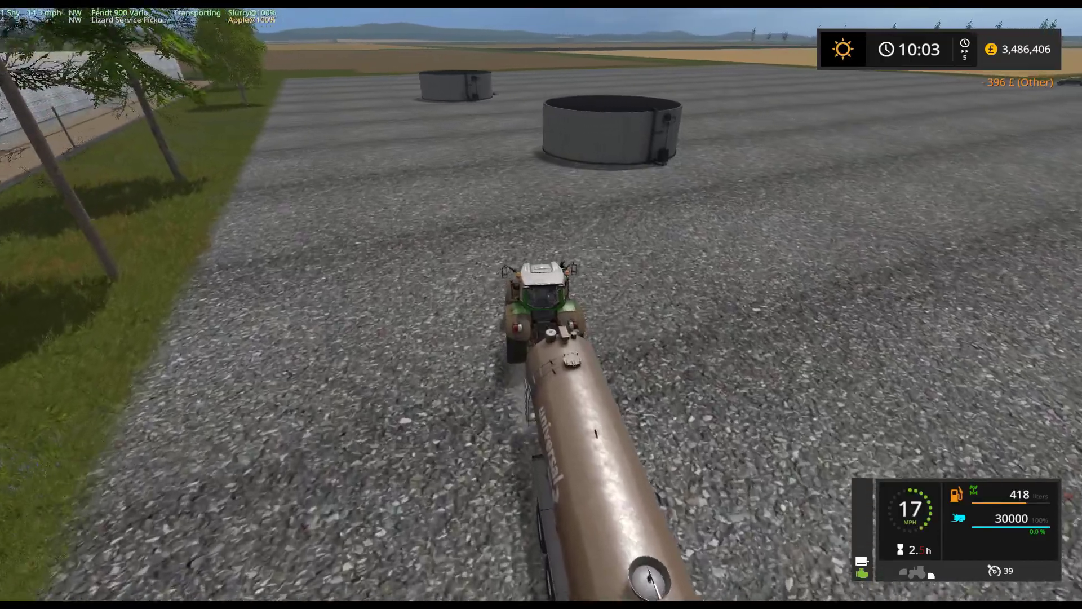
{"action": "key", "text": "w"}
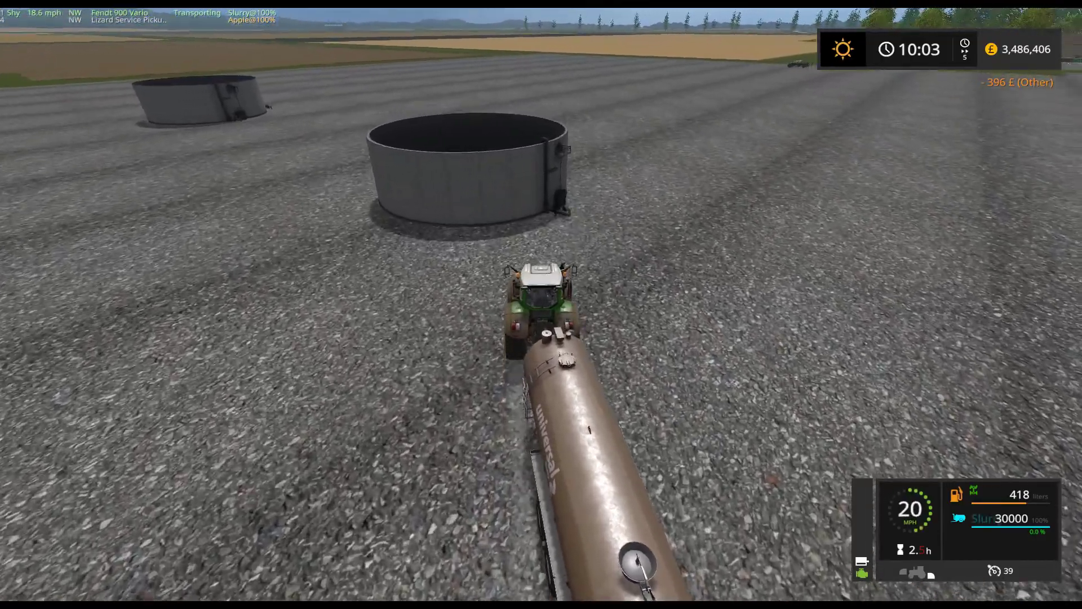
Slow down along the nearer grey storage and line the full brown tanker up beside its red pump.
{"action": "key", "text": "s"}
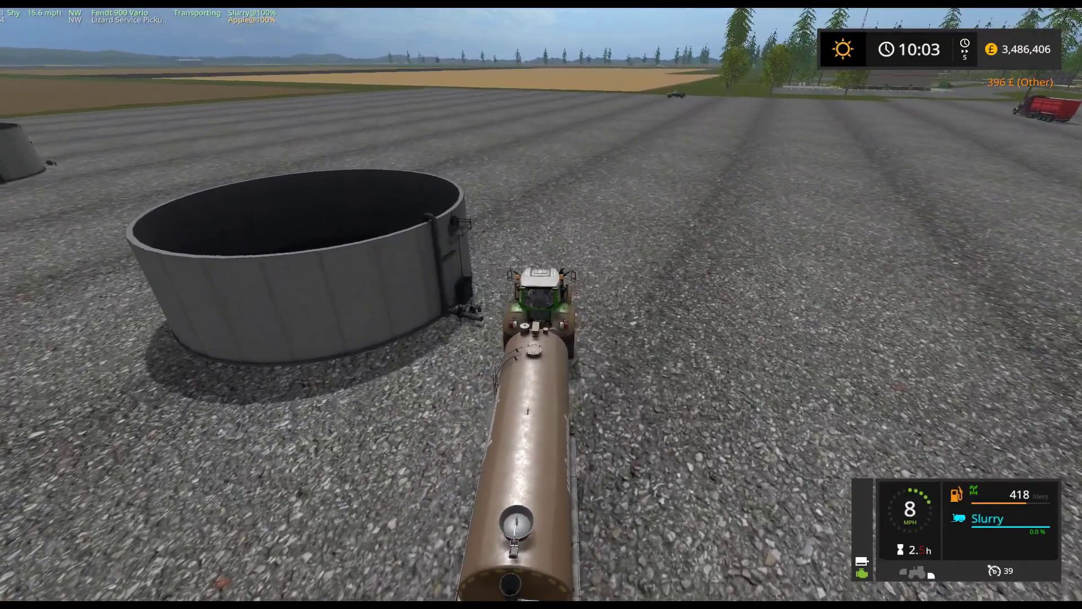
{"action": "key", "text": "s"}
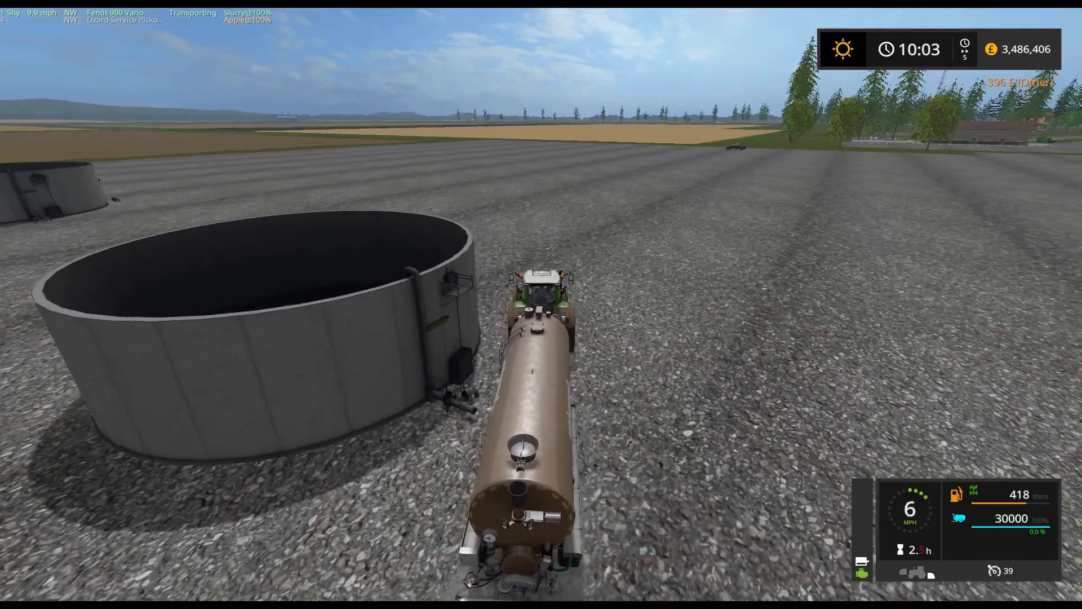
{"action": "key", "text": "w"}
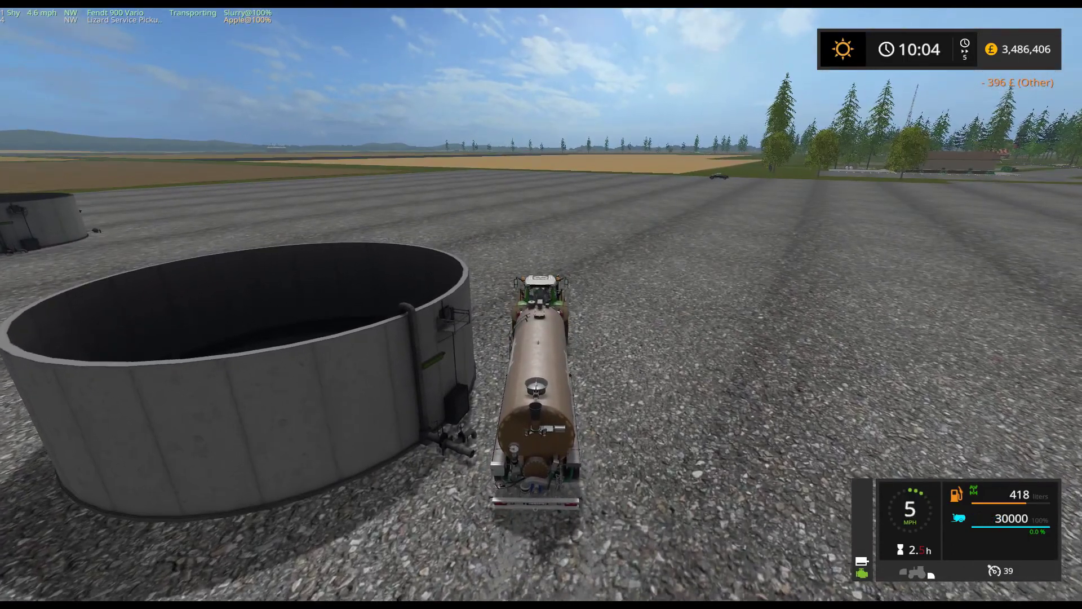
{"action": "key", "text": "w"}
{"action": "key", "text": "w"}
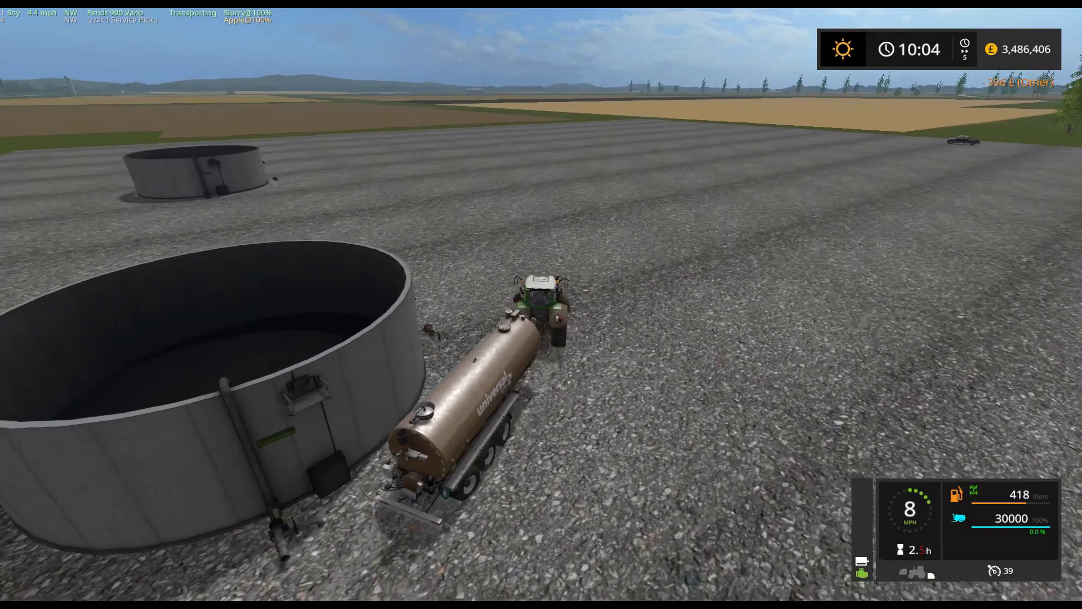
{"action": "key", "text": "s"}
{"action": "key", "text": "w"}
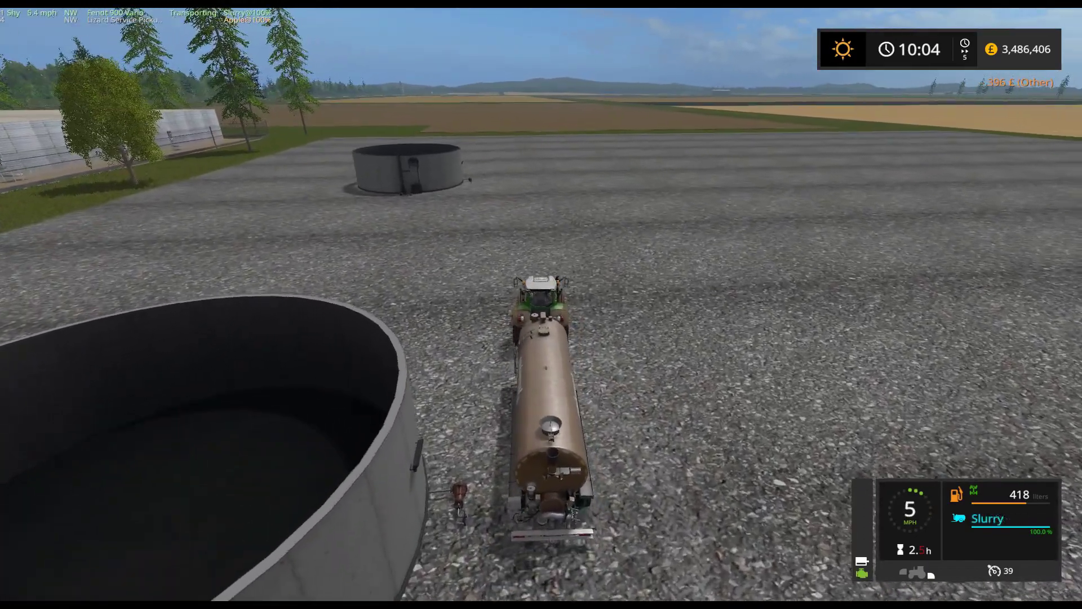
Stop beside the red pump, show the controls help and start unloading the slurry into the storage.
{"action": "key", "text": "s"}
{"action": "key", "text": "F1"}
{"action": "key", "text": "r"}
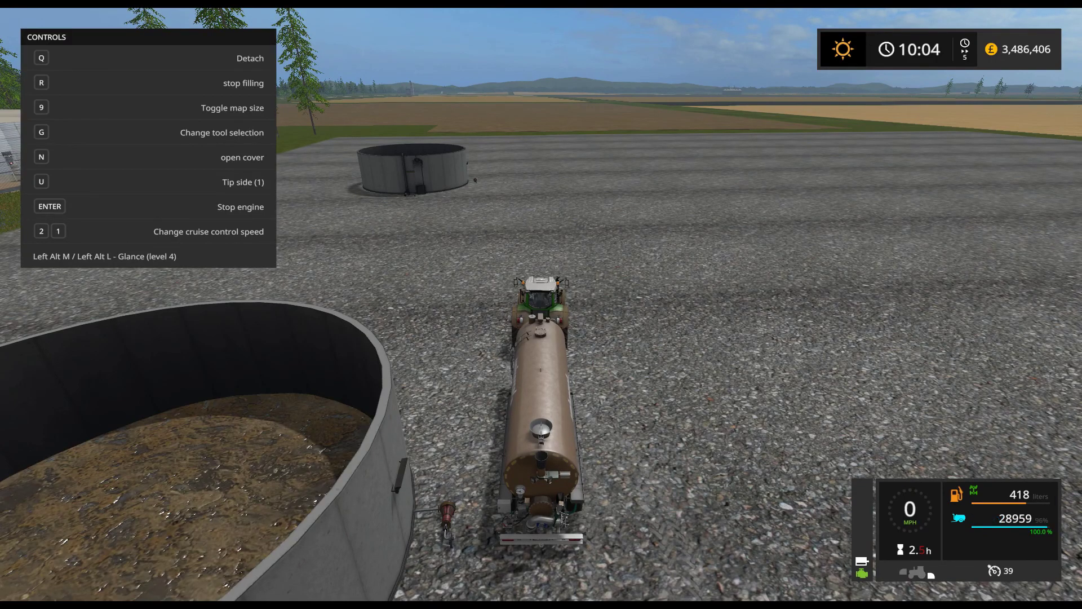
{"action": "key", "text": "w"}
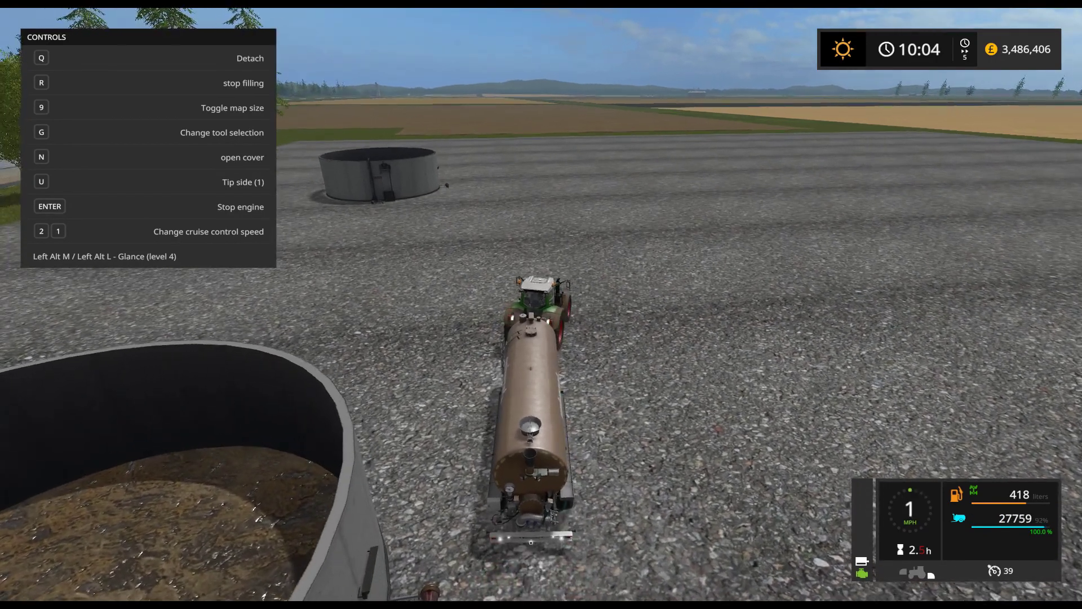
{"action": "key", "text": "s"}
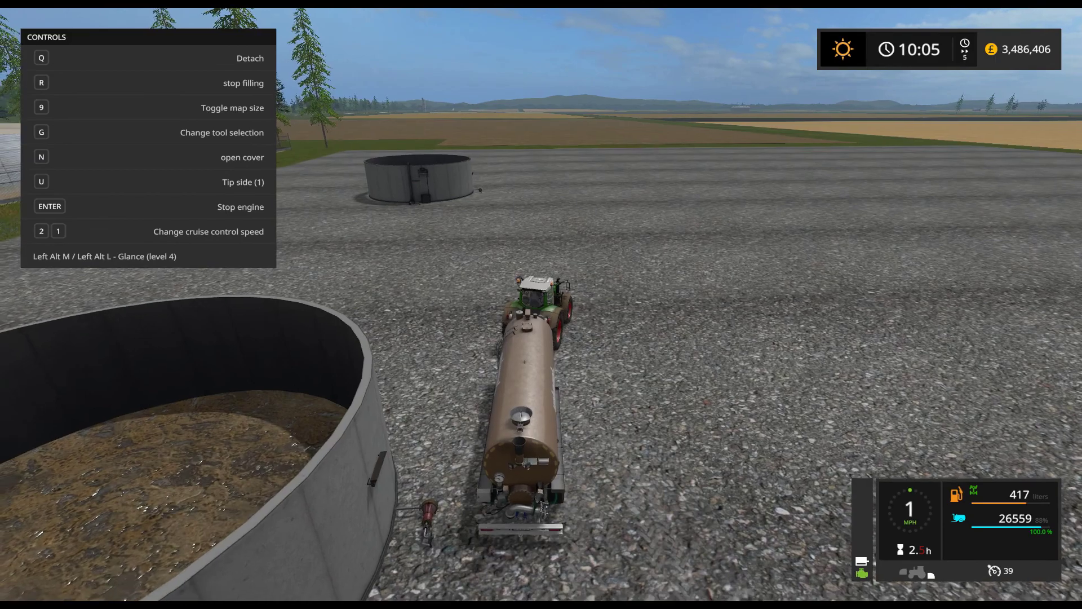
{"action": "right_click", "coordinate": [336, 265]}
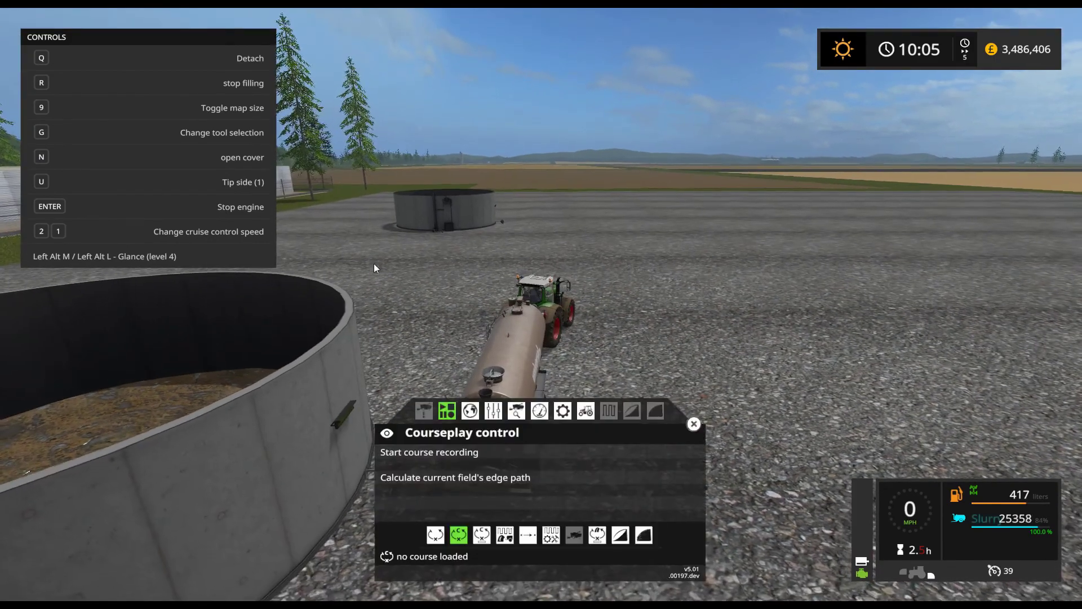
{"action": "left_click", "coordinate": [694, 424]}
{"action": "right_click", "coordinate": [86, 128]}
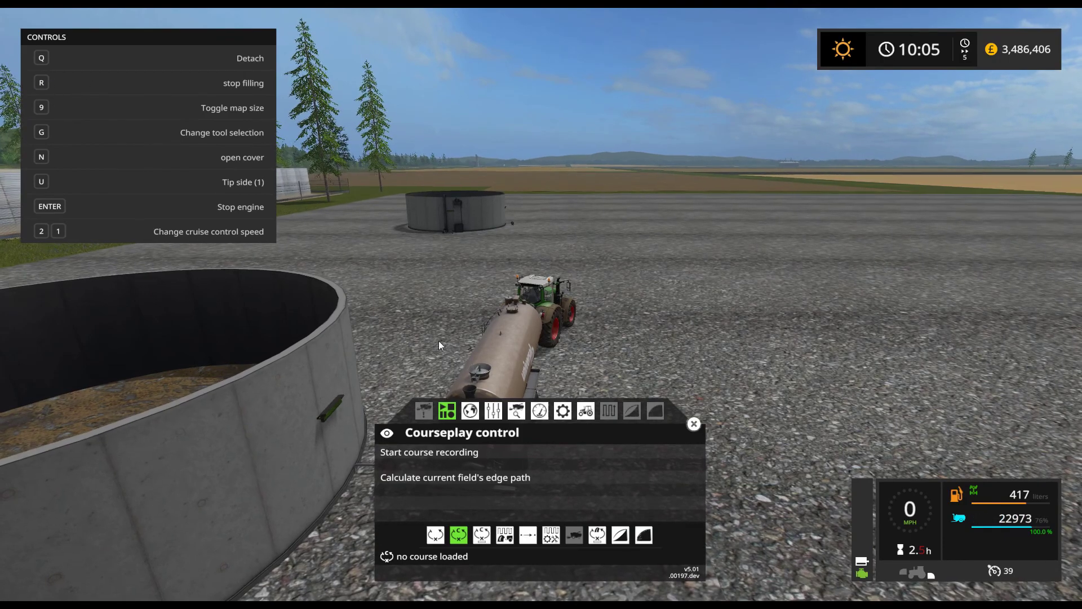
{"action": "left_click", "coordinate": [691, 426]}
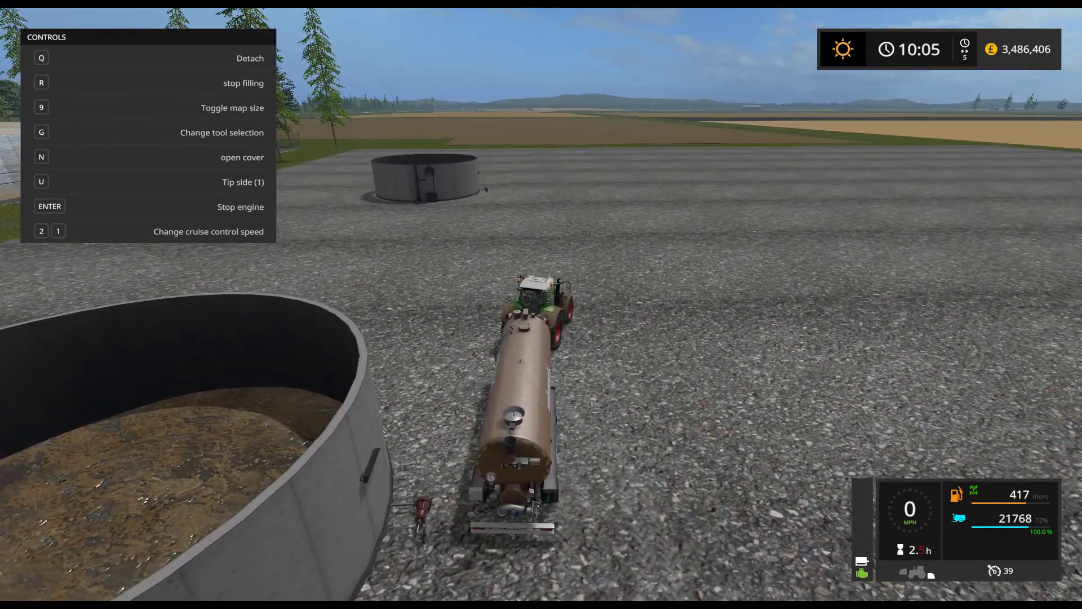
{"action": "right_click", "coordinate": [857, 564]}
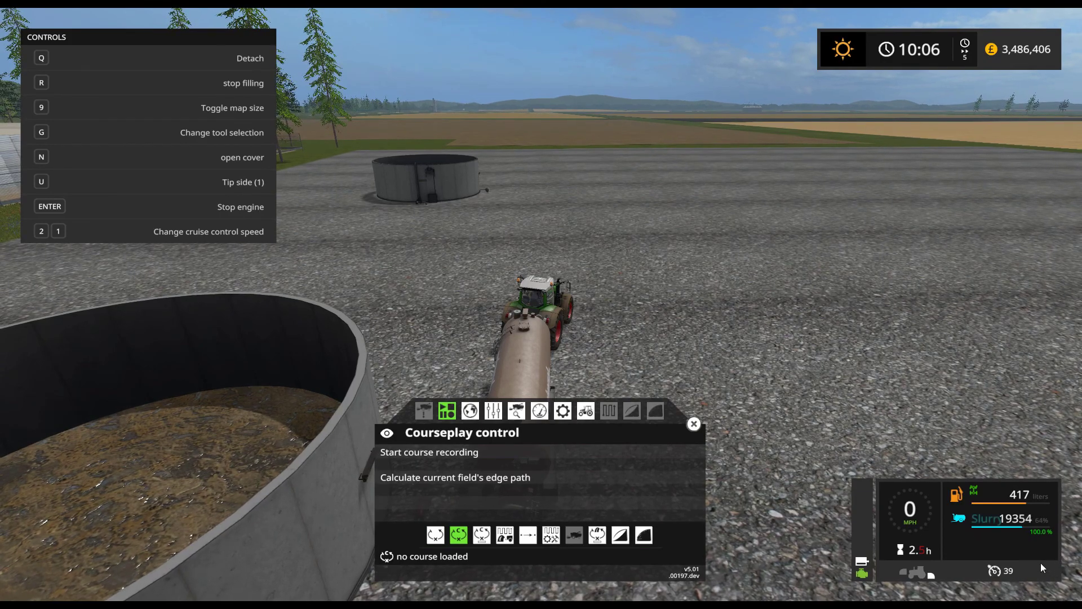
{"action": "left_click", "coordinate": [693, 424]}
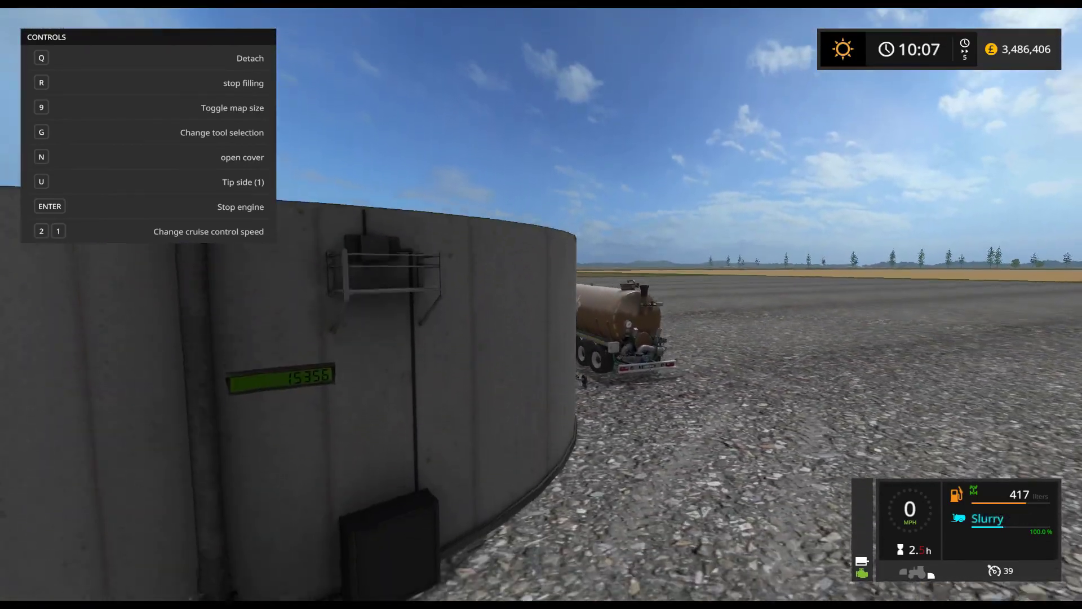
Leave the tractor and walk around the storage to read the level displays on its pump side and pipe side.
{"action": "key", "text": "e"}
{"action": "key", "text": "e"}
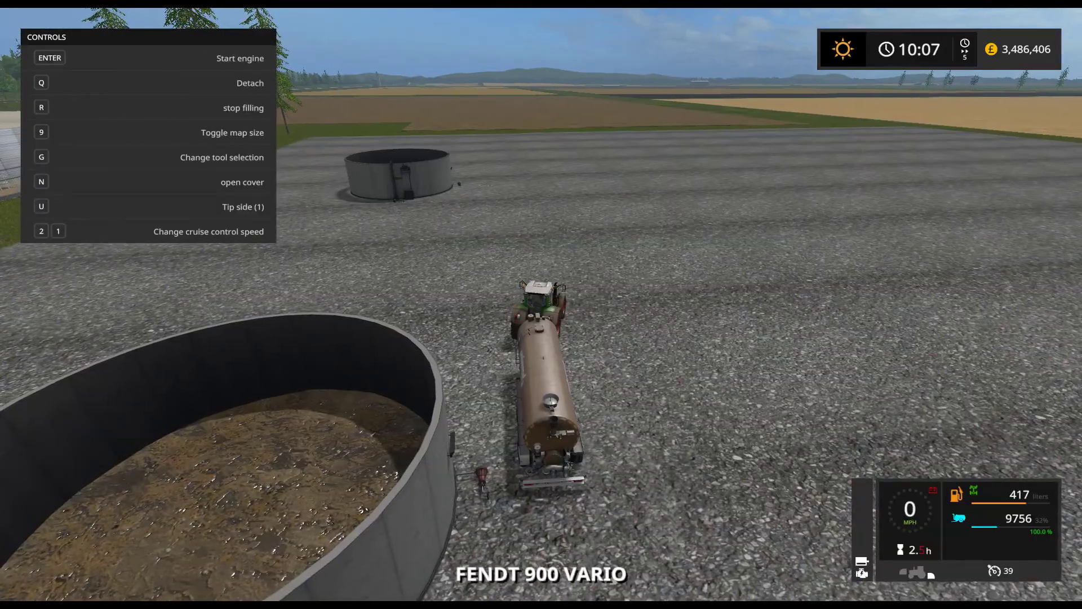
{"action": "key", "text": "e"}
{"action": "key", "text": "w"}
{"action": "key", "text": "w"}
{"action": "key", "text": "w"}
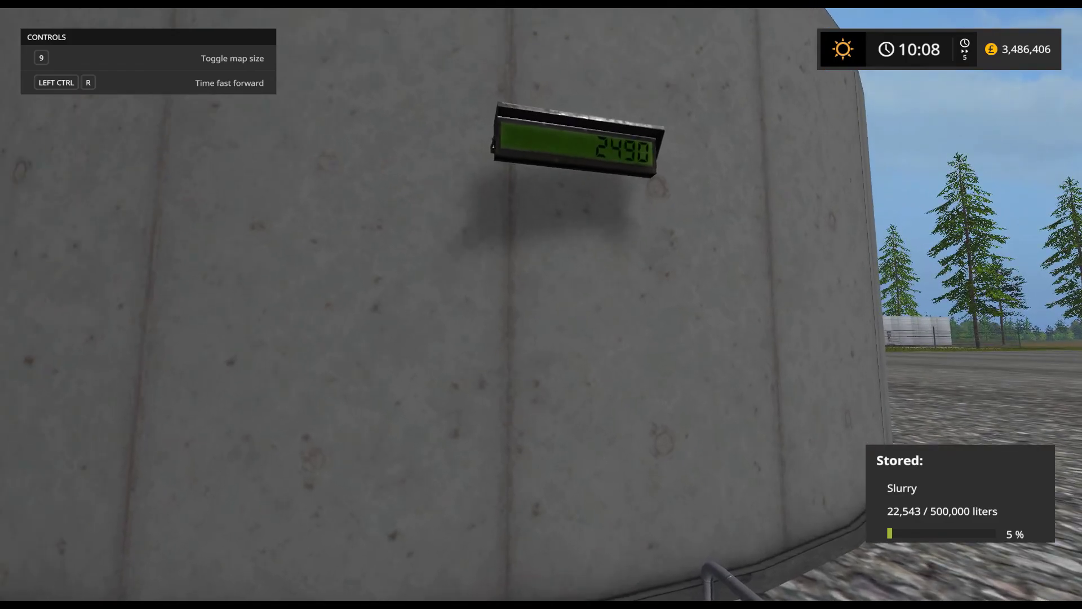
{"action": "key", "text": "s"}
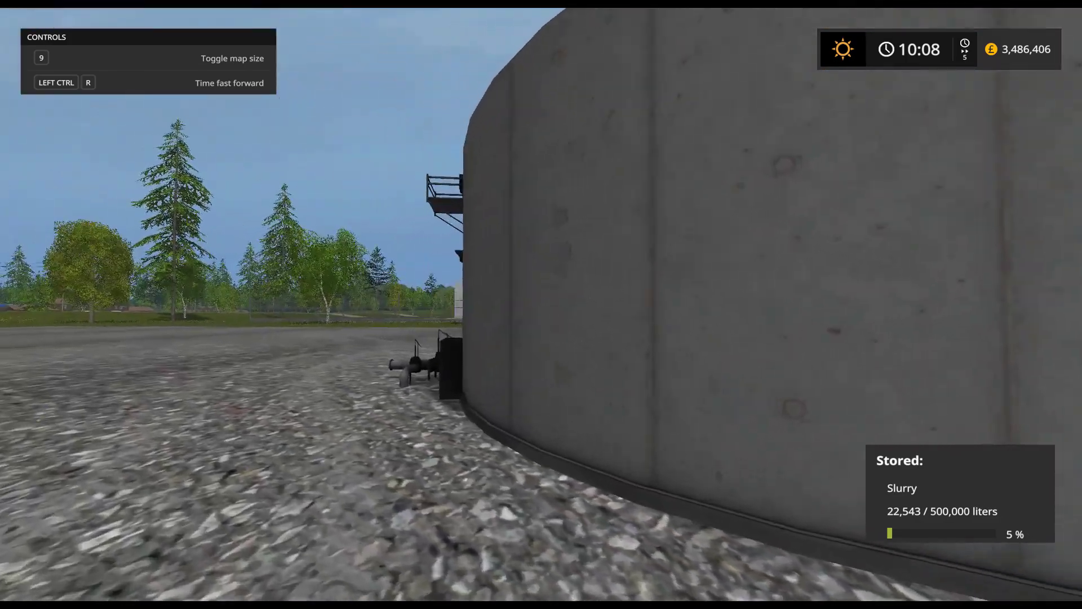
{"action": "key", "text": "a"}
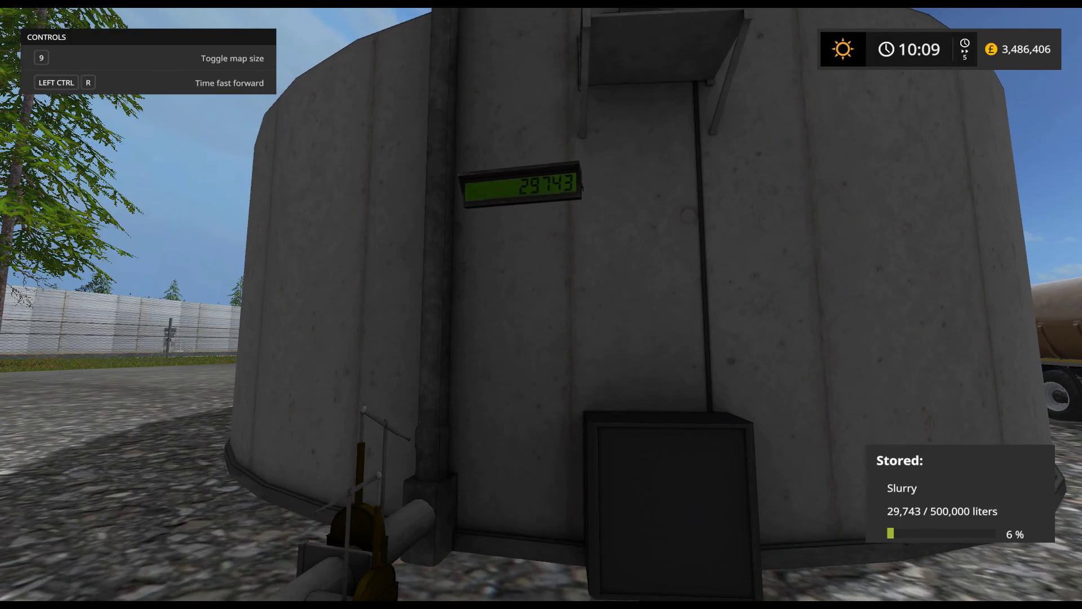
Walk between the storage's two displays to follow the unloading to its end, and hide the controls help.
{"action": "key", "text": "w"}
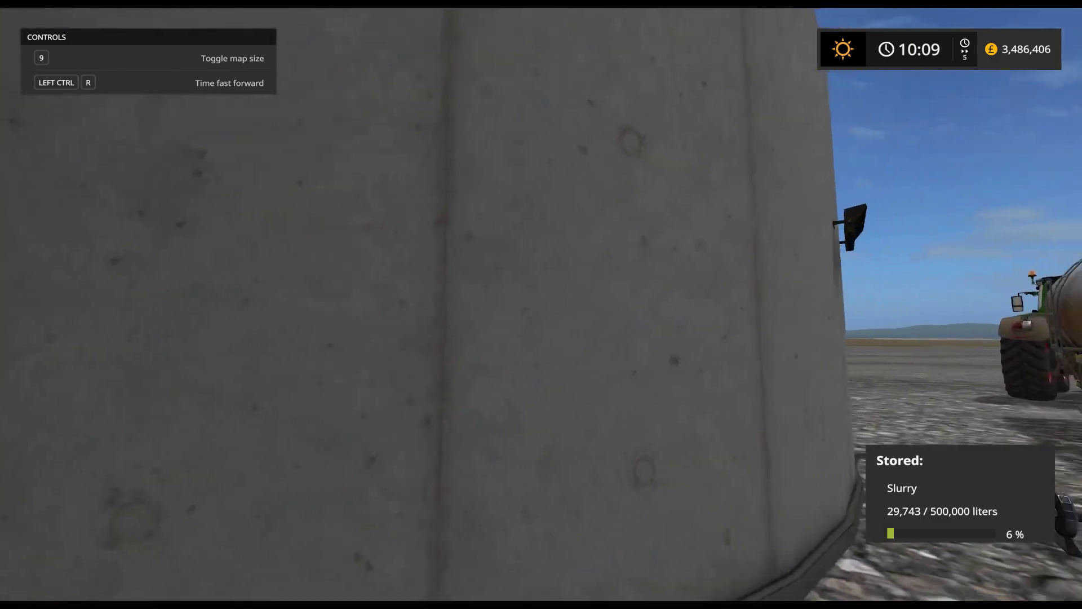
{"action": "key", "text": "s"}
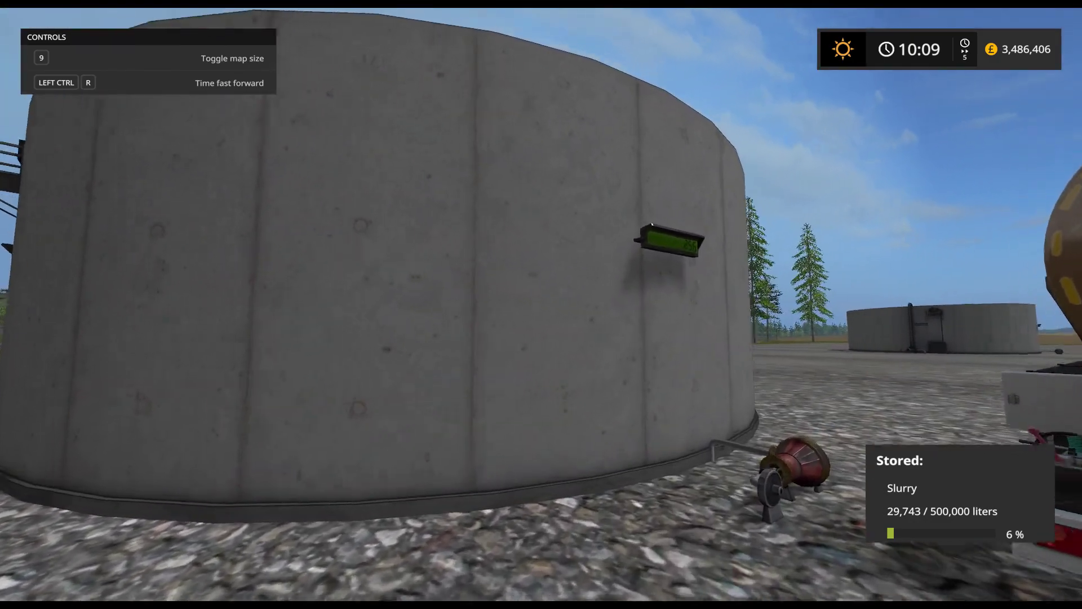
{"action": "key", "text": "w"}
{"action": "key", "text": "a"}
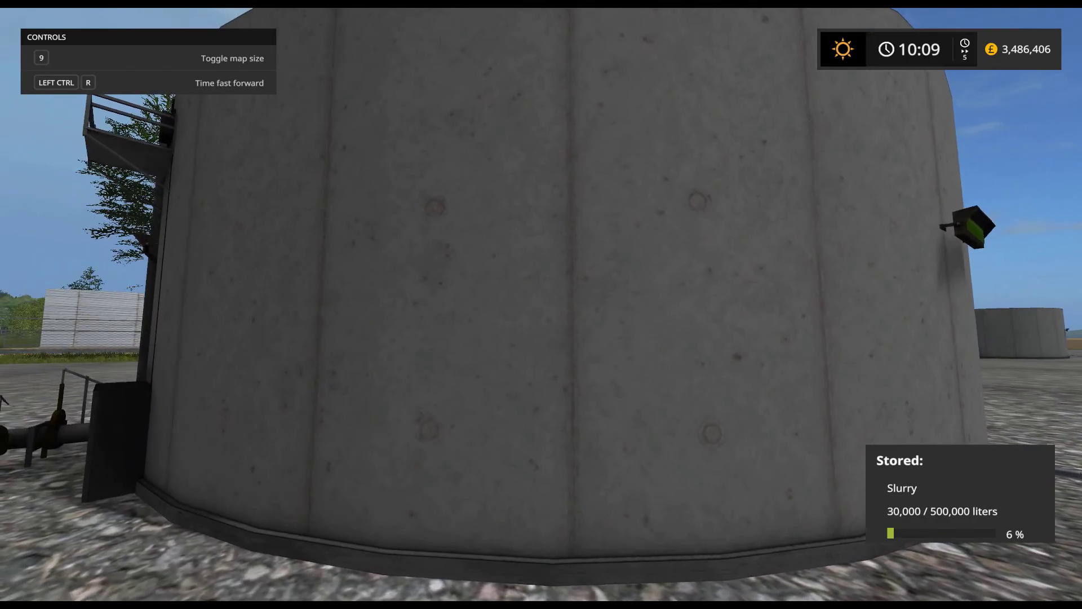
{"action": "key", "text": "s"}
{"action": "key", "text": "F1"}
{"action": "key", "text": "a"}
{"action": "key", "text": "w"}
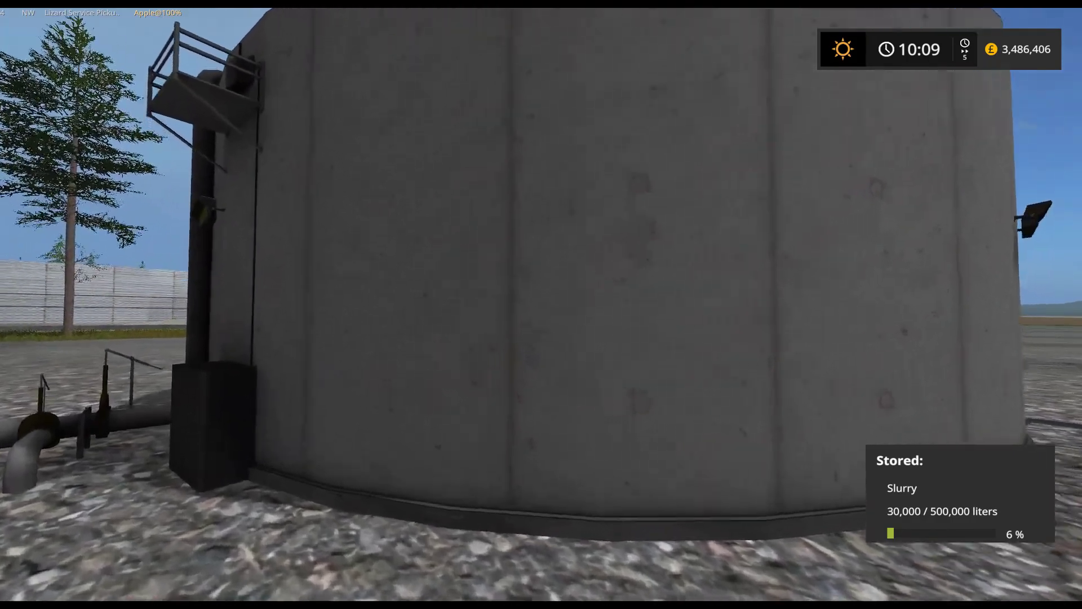
Examine the storage's pipe connection and the display above the red pump, and walk along the tanker to the tractor.
{"action": "key", "text": "w"}
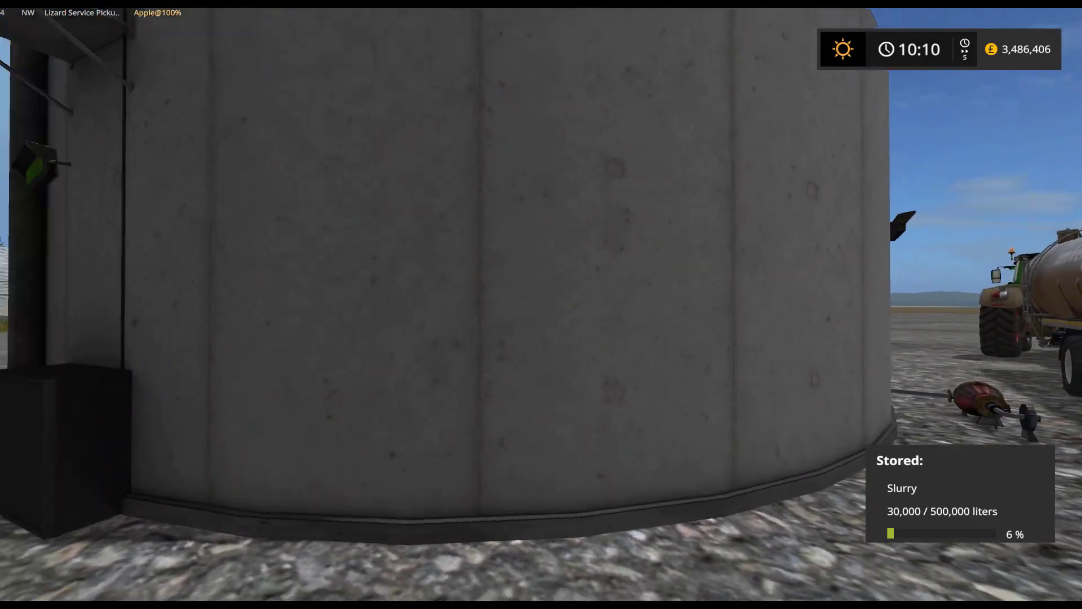
{"action": "key", "text": "s"}
{"action": "key", "text": "w"}
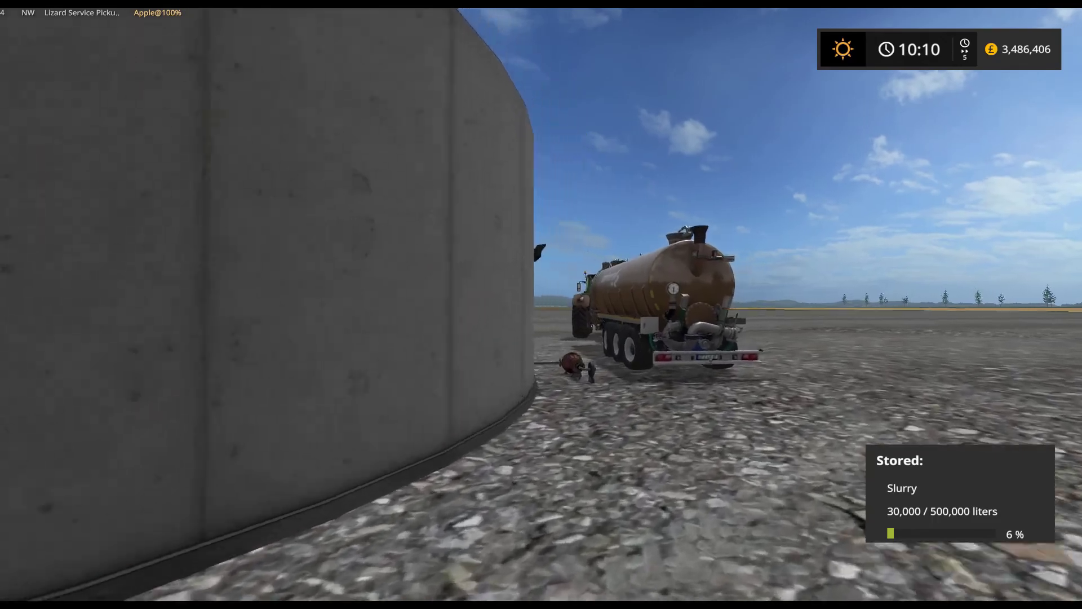
{"action": "key", "text": "w"}
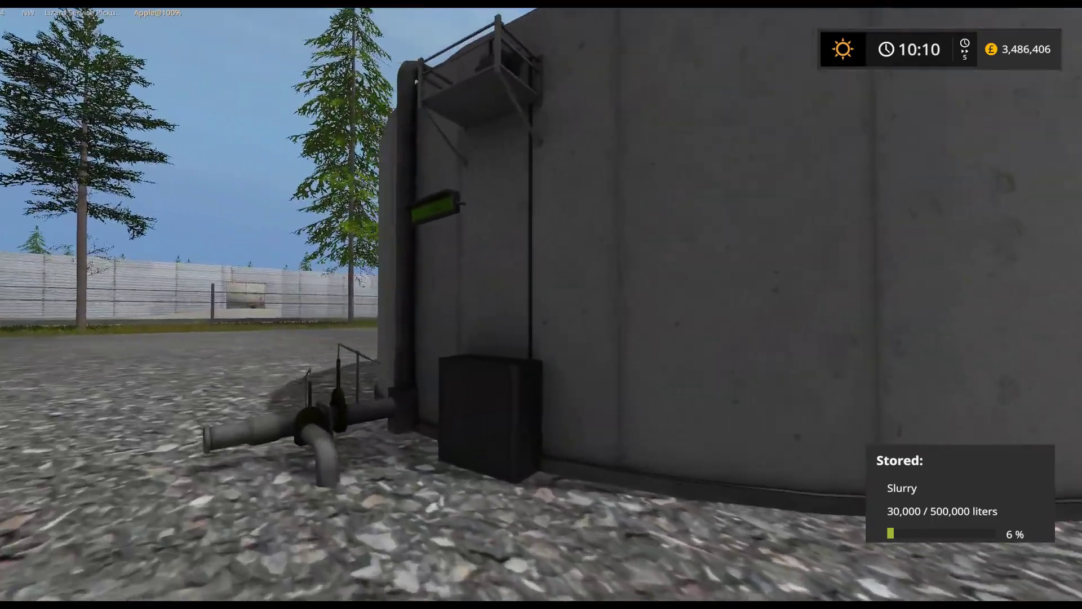
{"action": "key", "text": "s"}
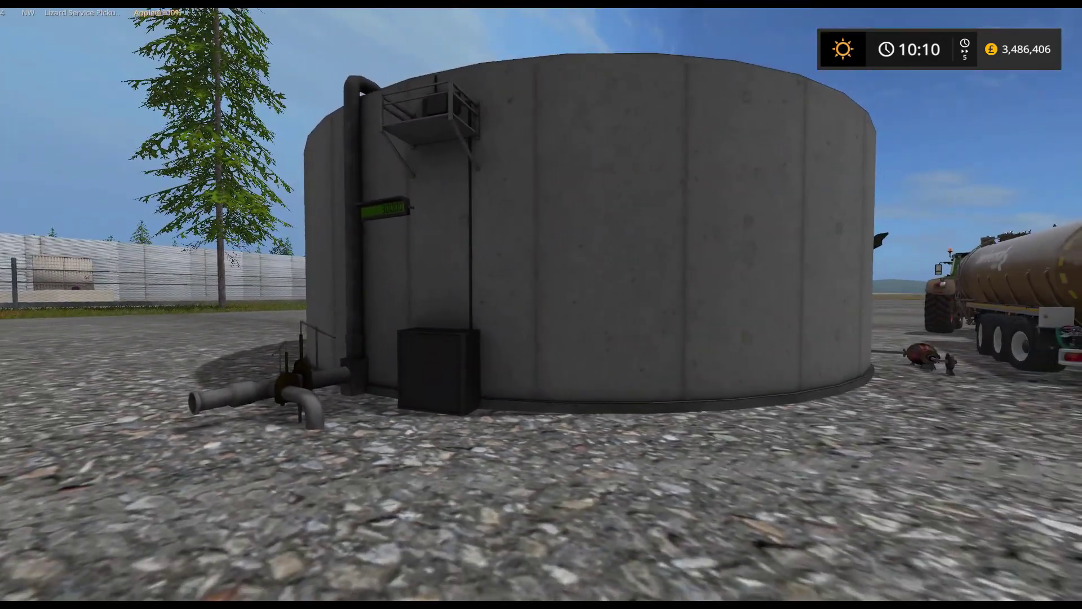
{"action": "key", "text": "w"}
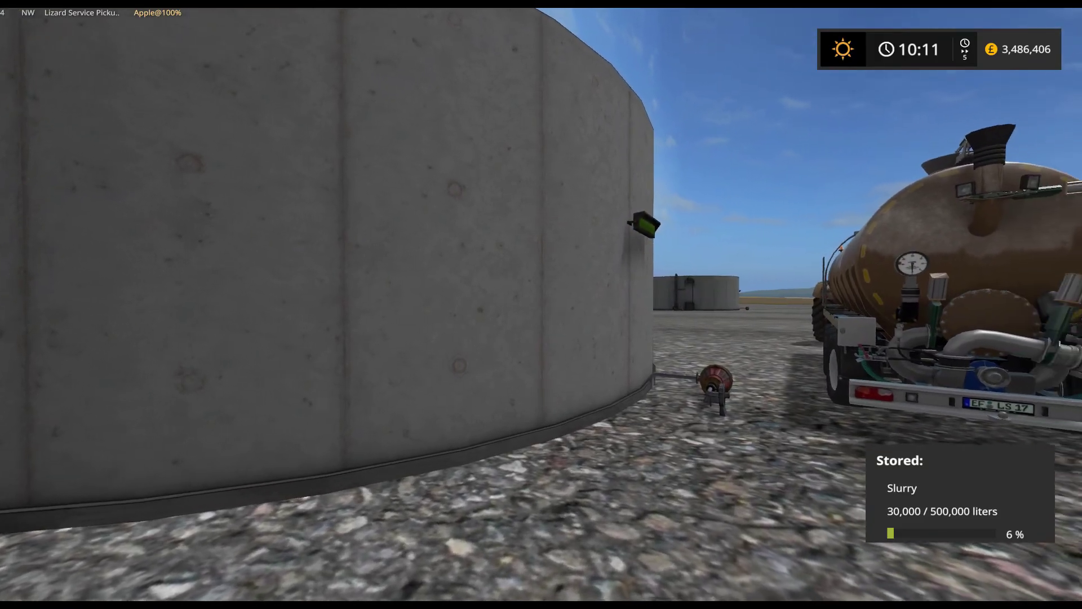
{"action": "key", "text": "w"}
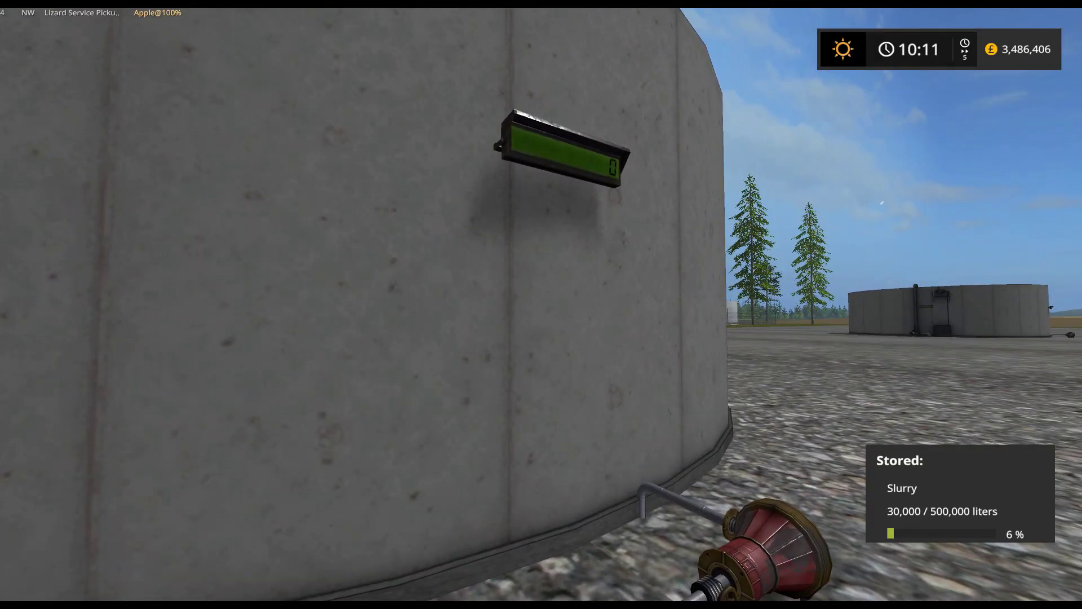
{"action": "key", "text": "w"}
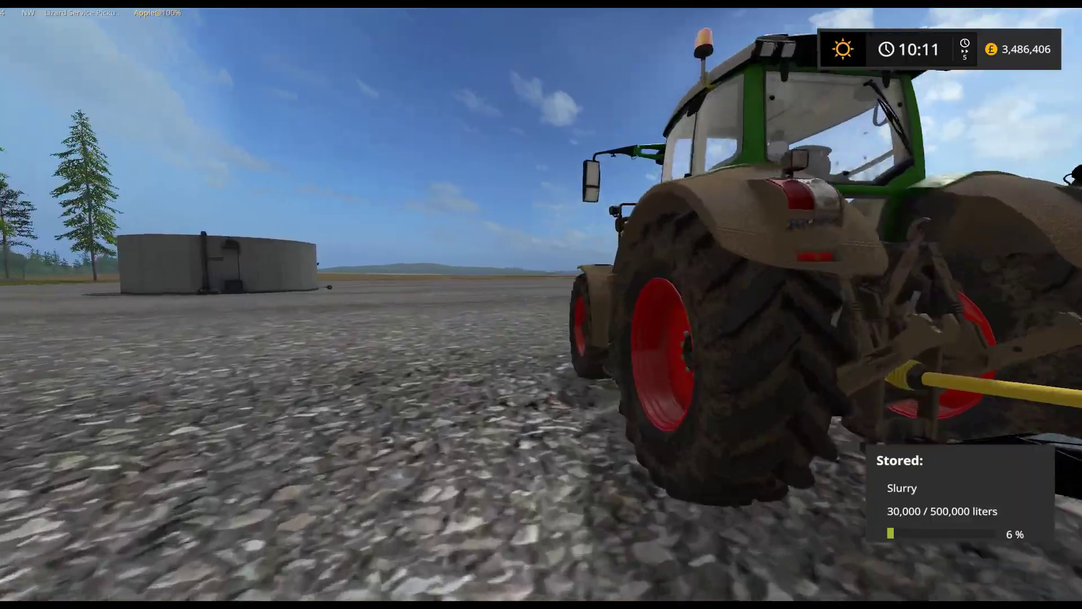
Get back into the tractor, reverse the empty tanker and realign it straight beside the storage's red pump, and get out.
{"action": "key", "text": "e"}
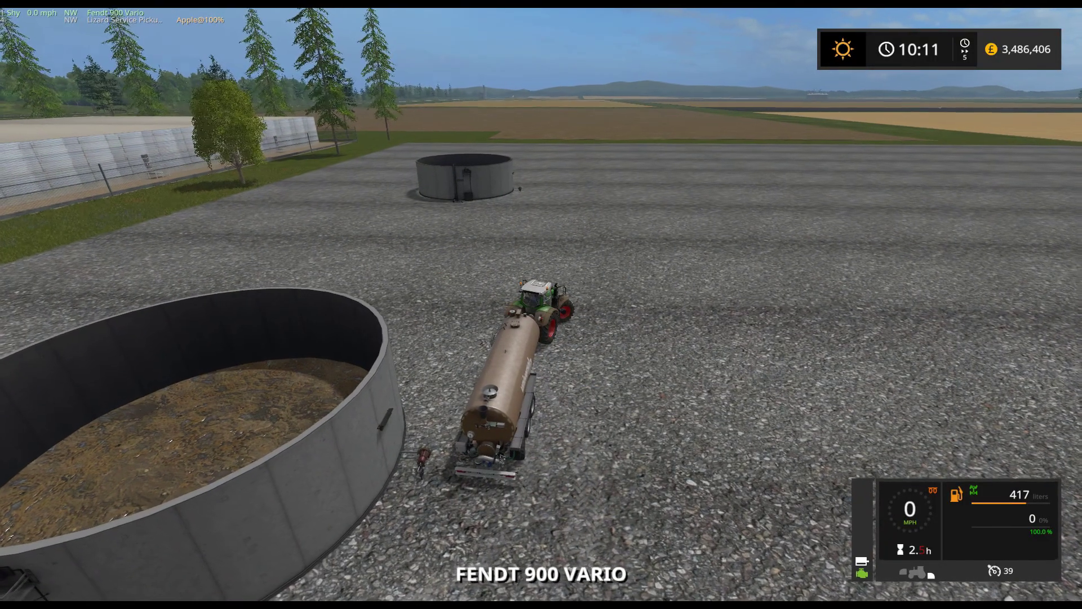
{"action": "key", "text": "w"}
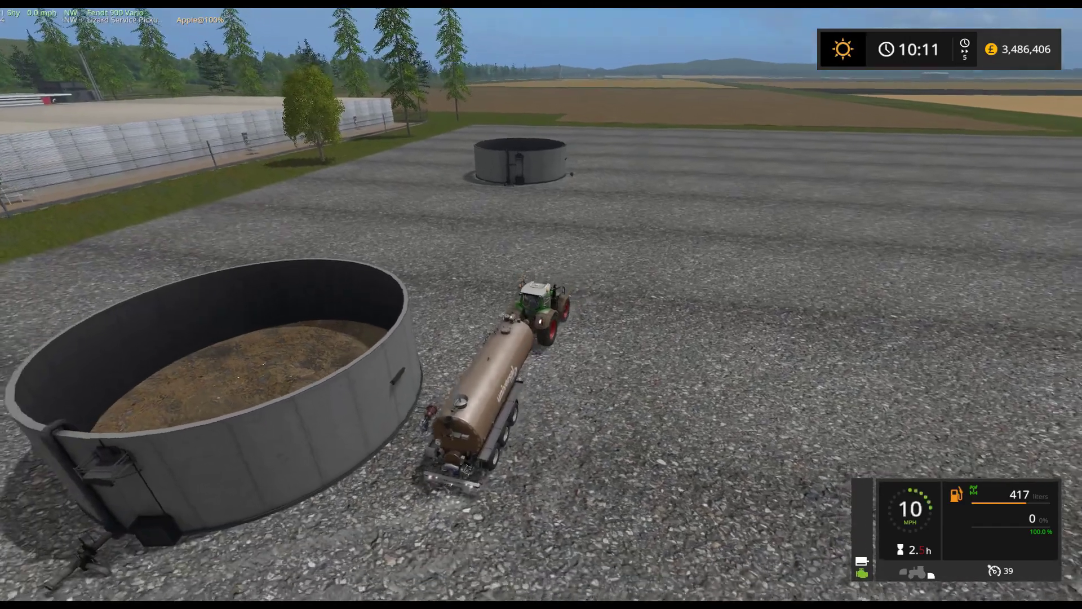
{"action": "key", "text": "a"}
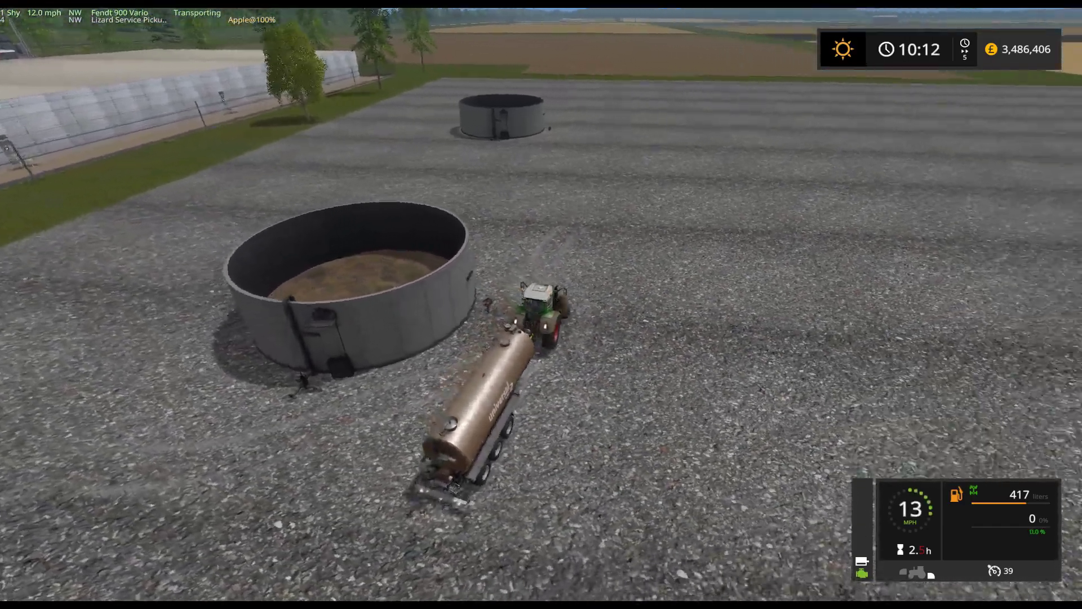
{"action": "key", "text": "s"}
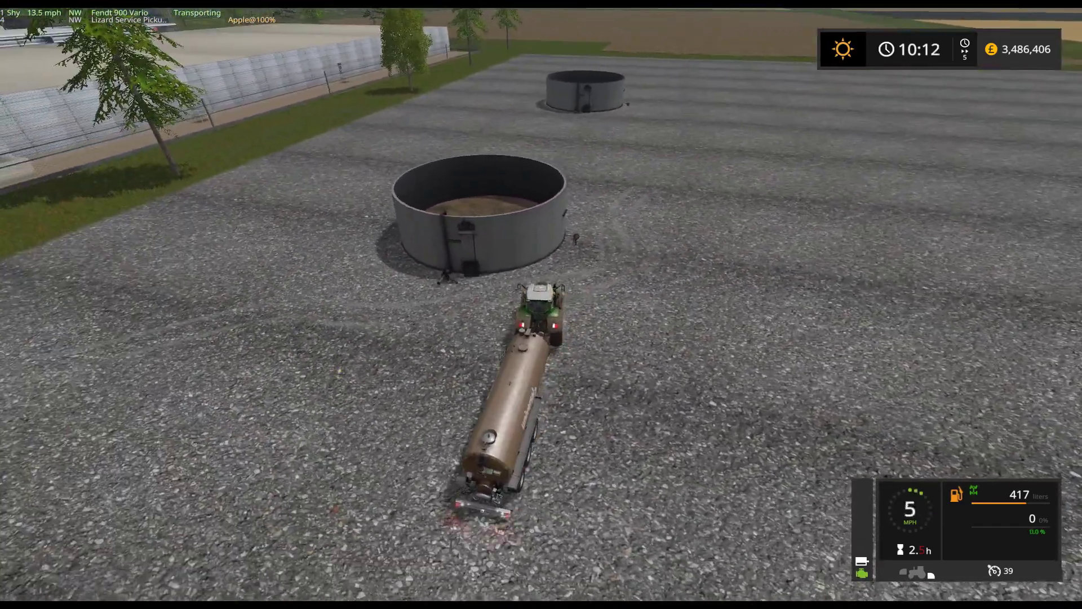
{"action": "key", "text": "w"}
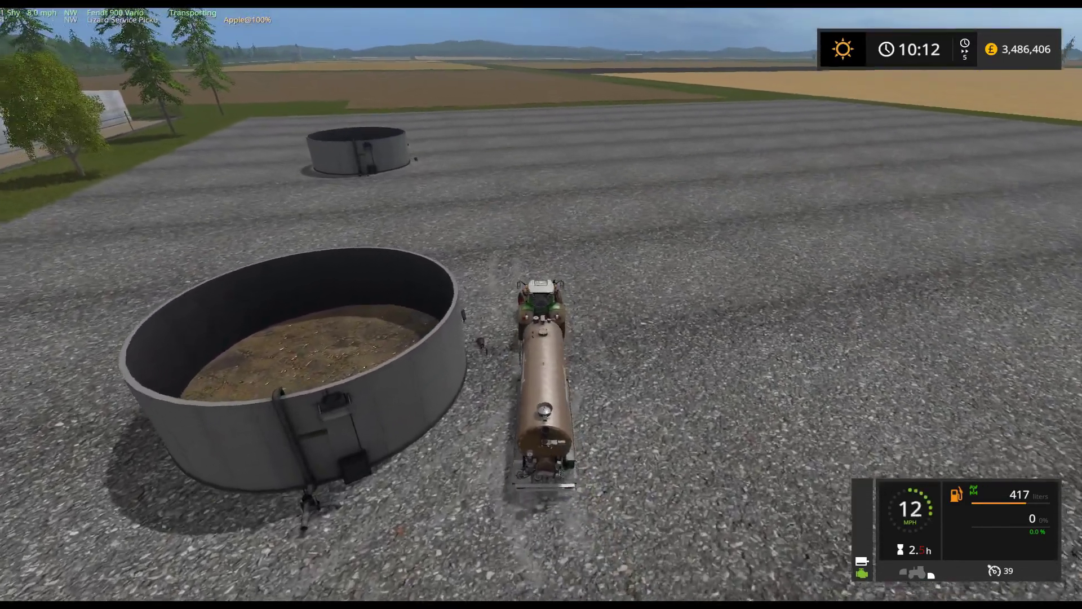
{"action": "key", "text": "s"}
{"action": "key", "text": "s"}
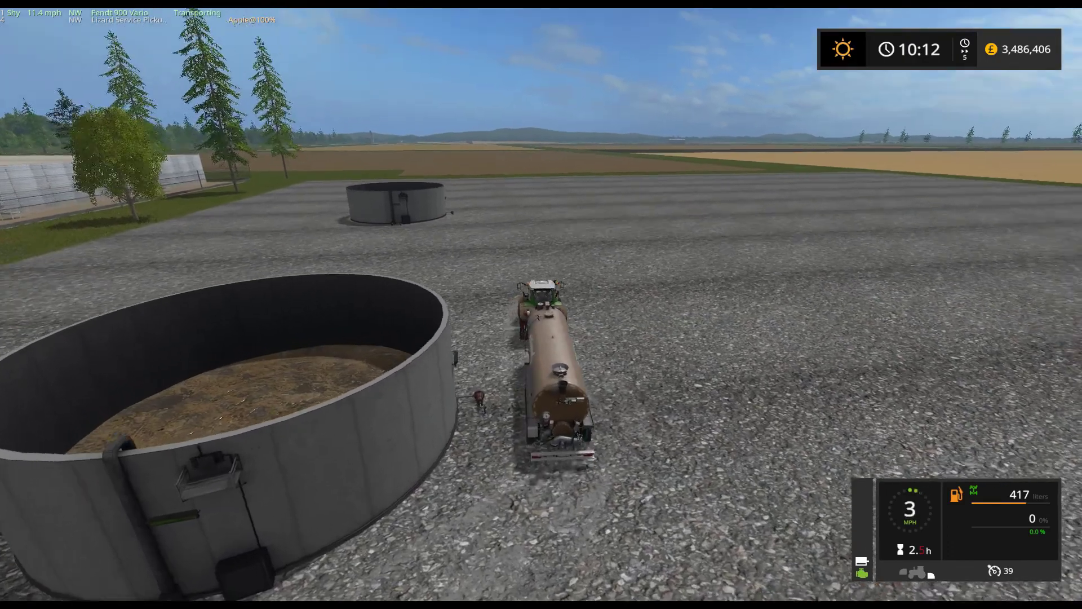
{"action": "key", "text": "e"}
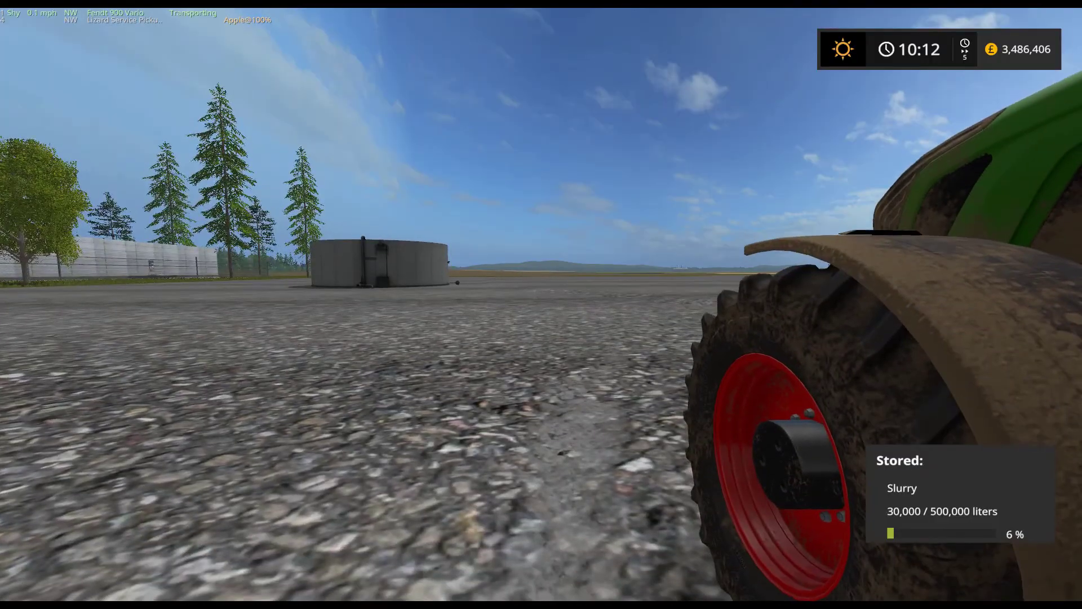
Walk around the slurry storage from the tractor to its pipe side, and back away to view the storage beside the tanker.
{"action": "key", "text": "w"}
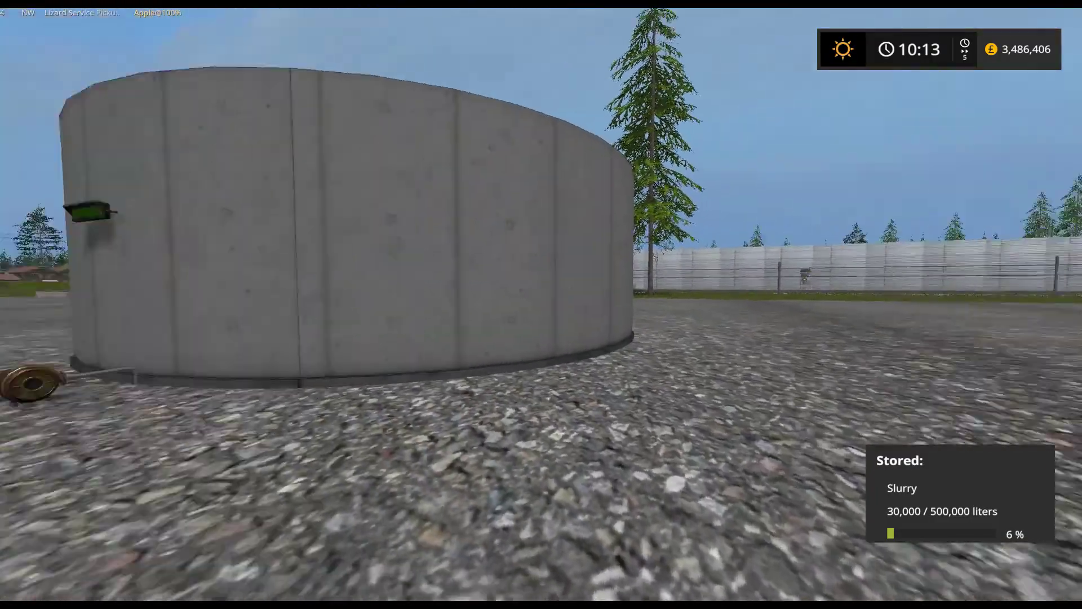
{"action": "key", "text": "w"}
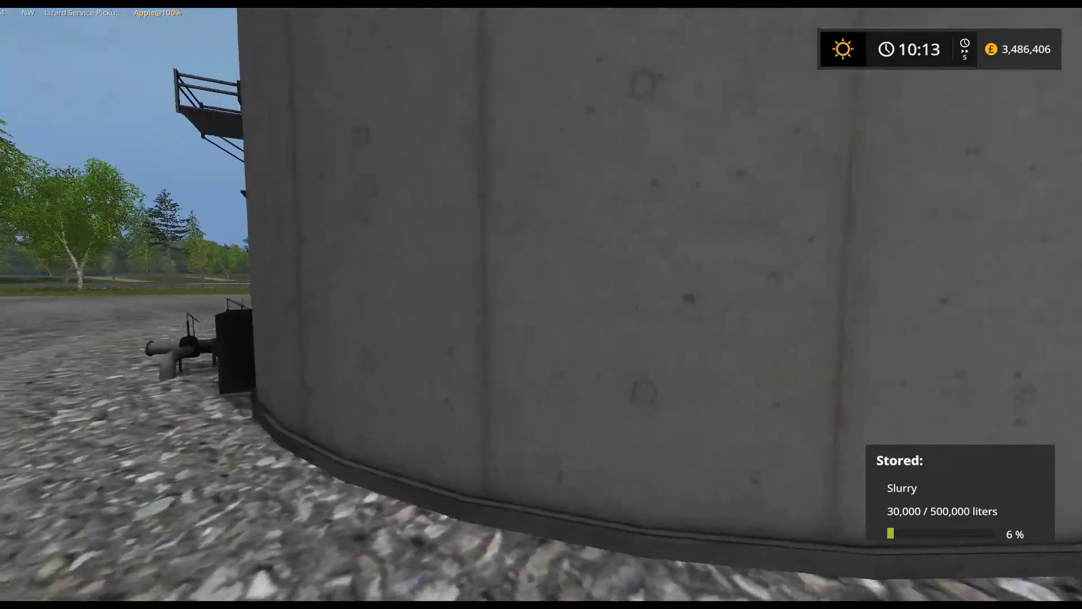
{"action": "key", "text": "w"}
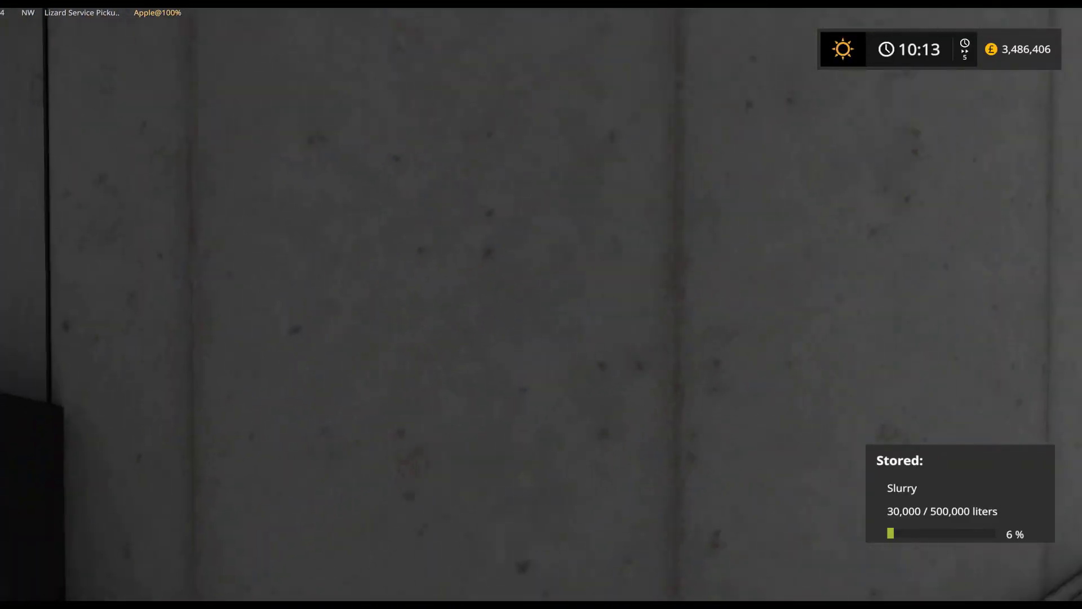
{"action": "key", "text": "s"}
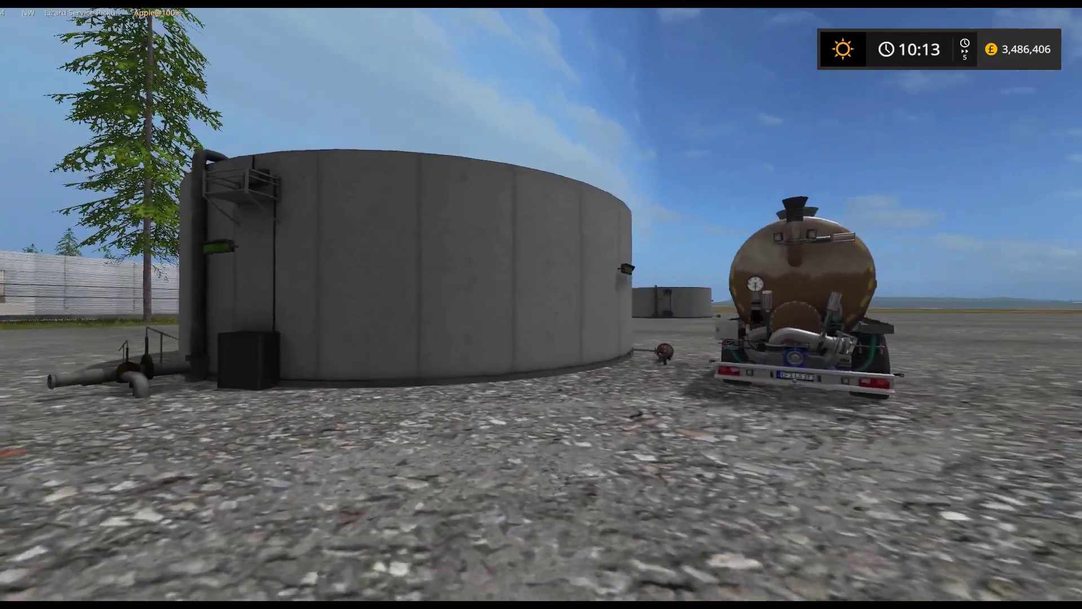
{"action": "key", "text": "s"}
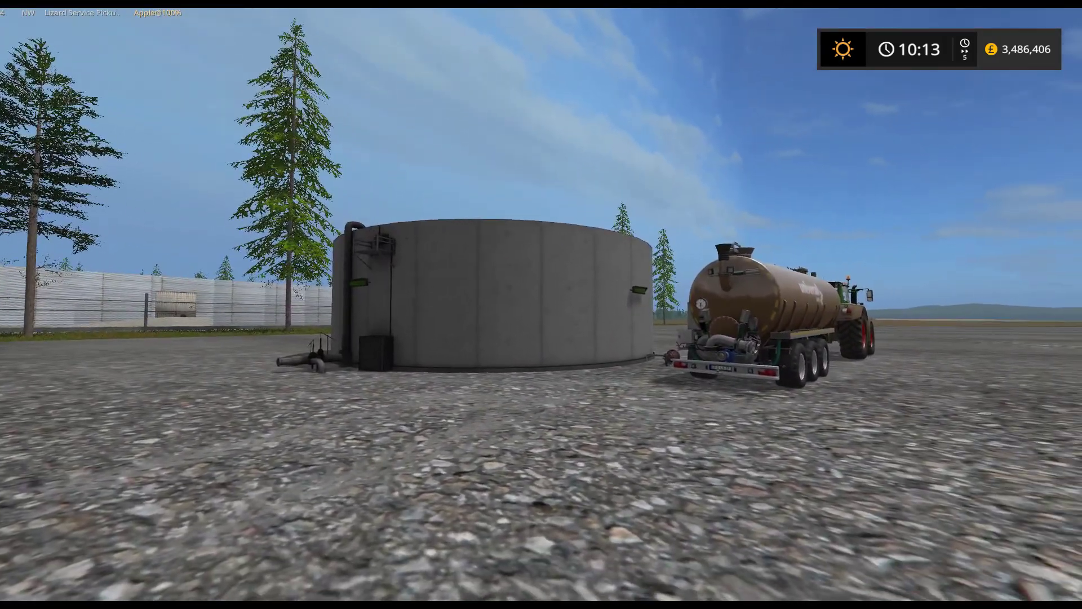
Examine the slurry storage, its two displays and the parked tanker from several distances behind the tanker.
{"action": "key", "text": "w"}
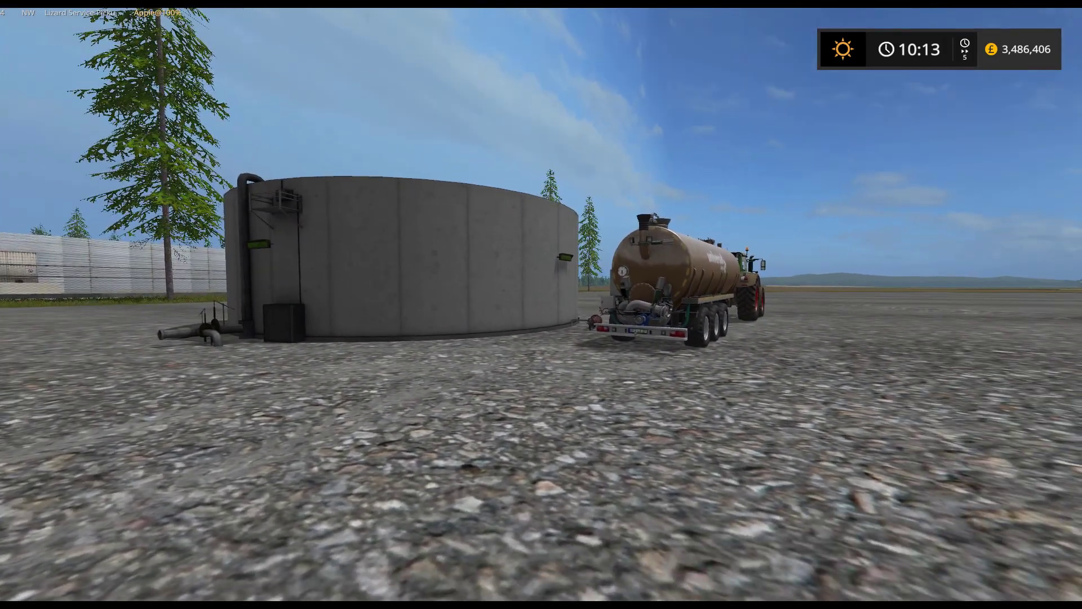
{"action": "key", "text": "w"}
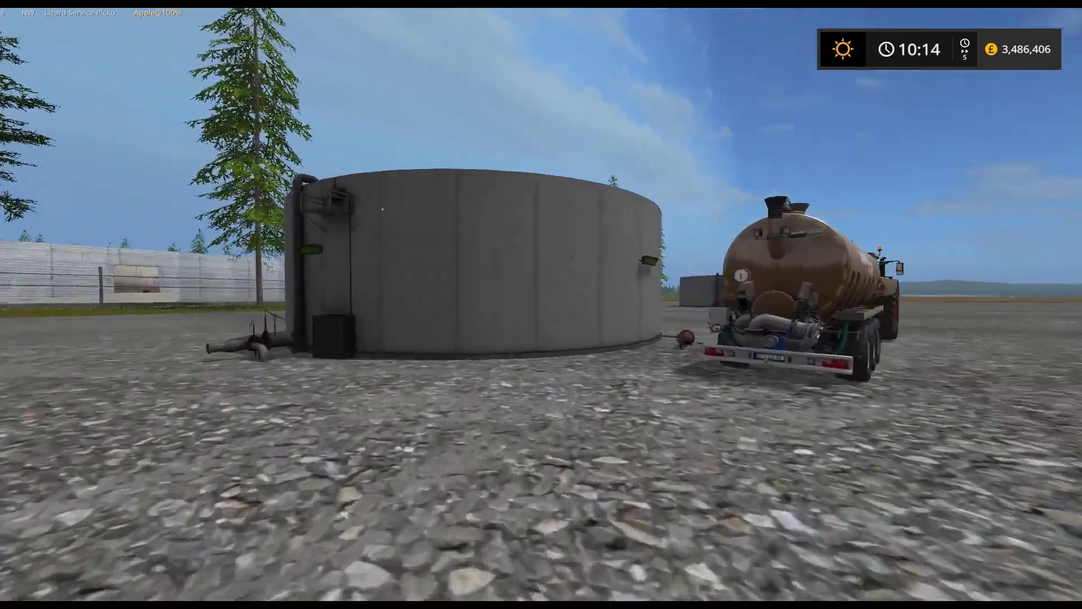
{"action": "key", "text": "s"}
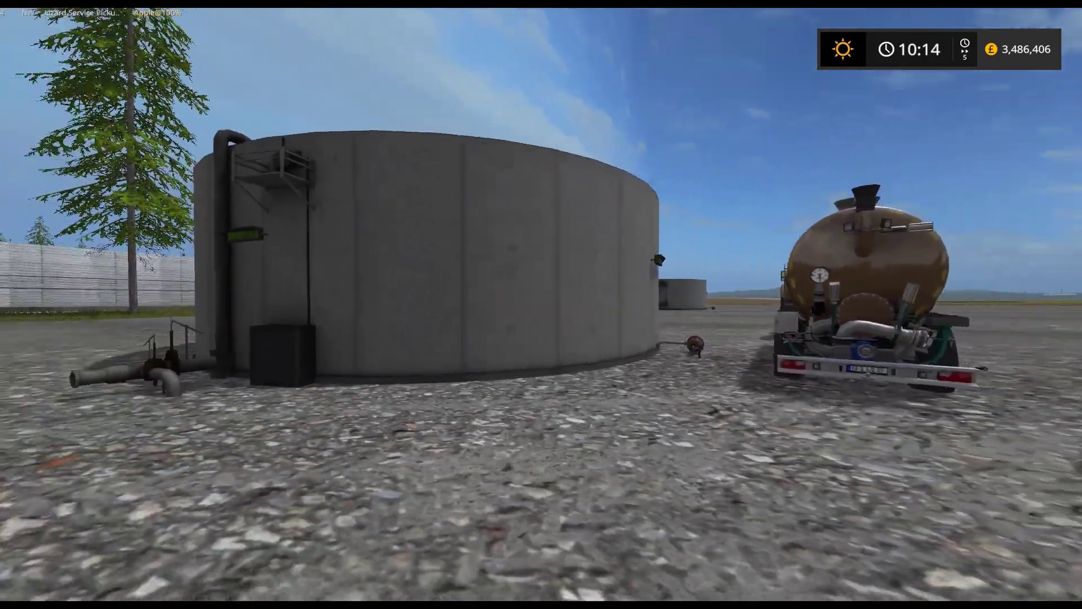
{"action": "key", "text": "s"}
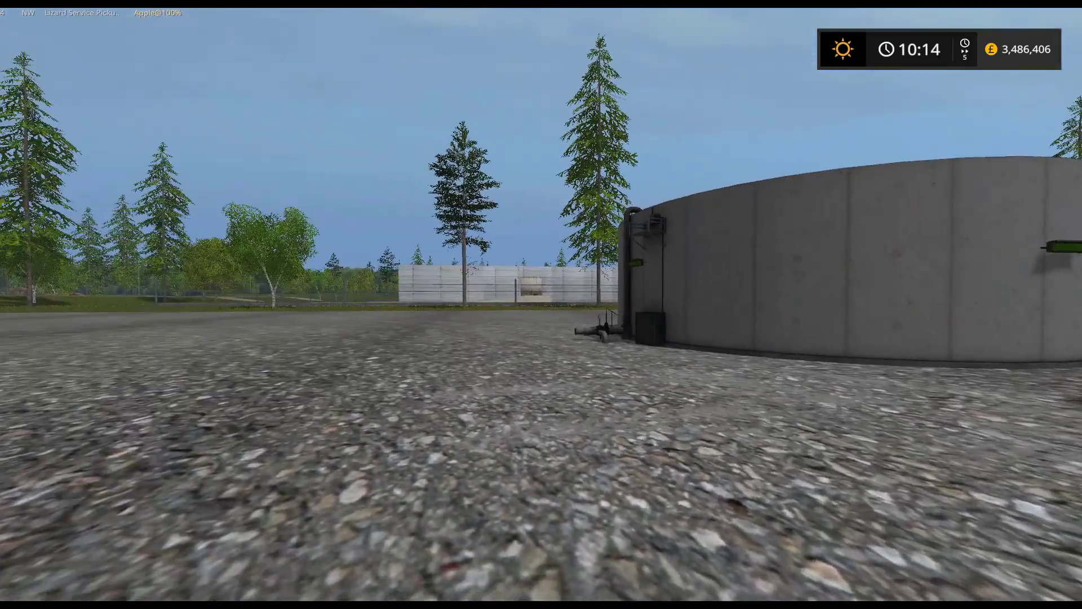
{"action": "key", "text": "w"}
{"action": "key", "text": "w"}
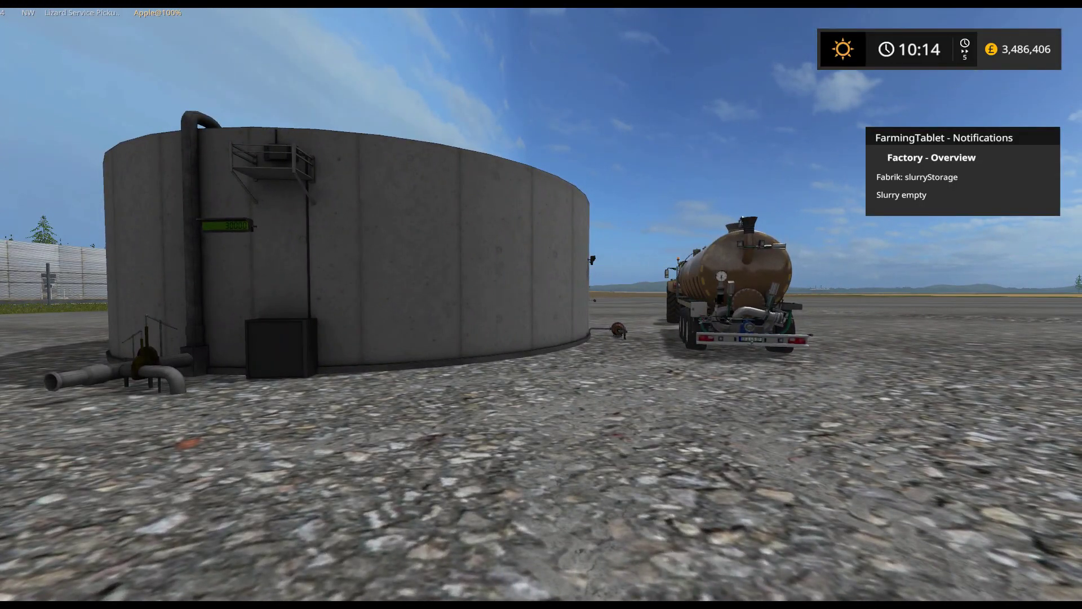
{"action": "key", "text": "s"}
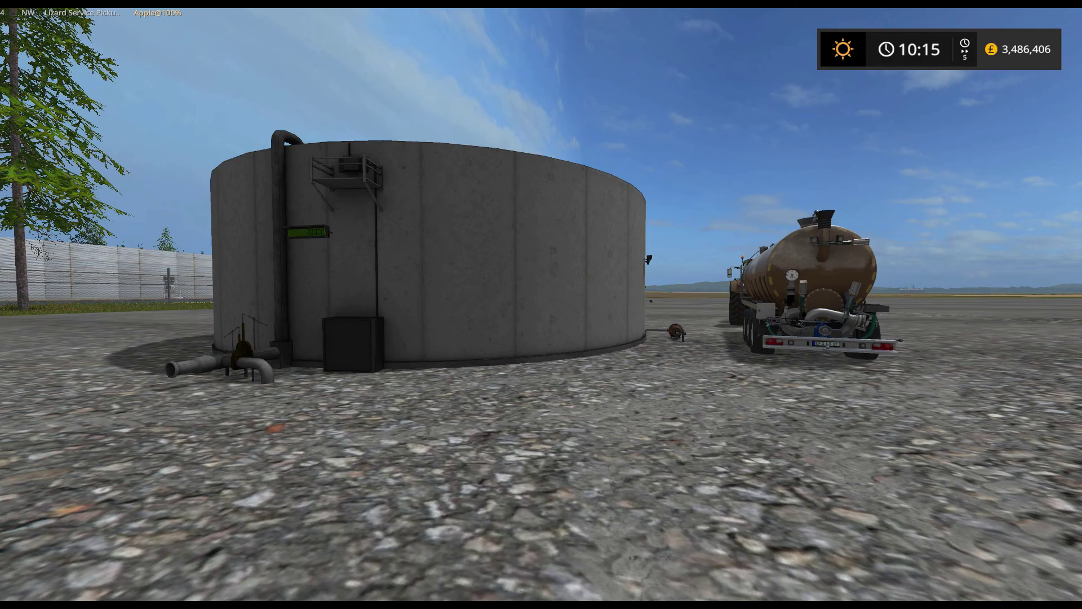
{"action": "key", "text": "w"}
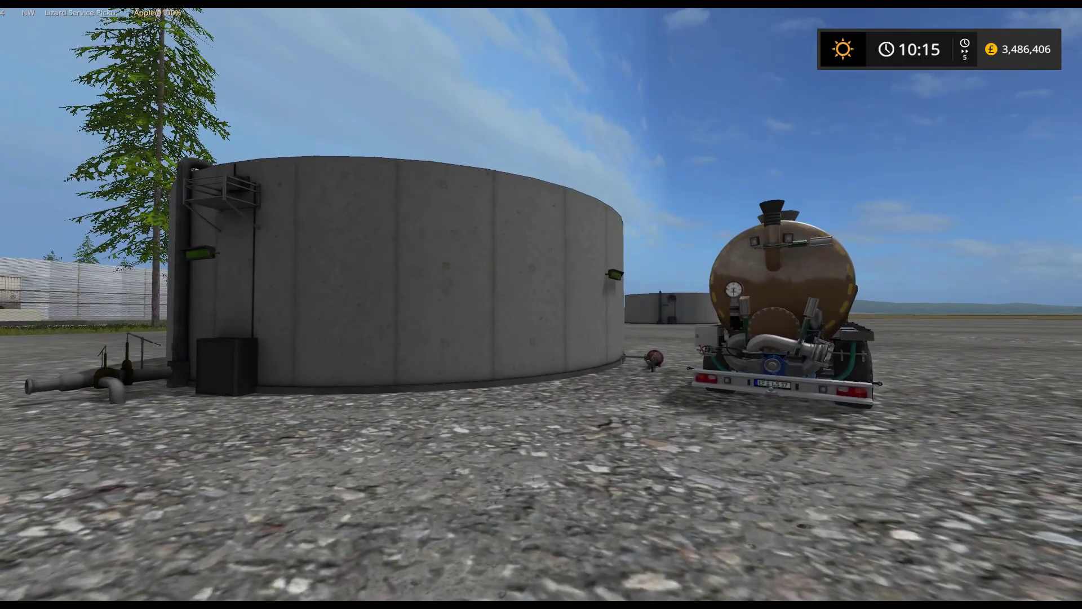
{"action": "key", "text": "s"}
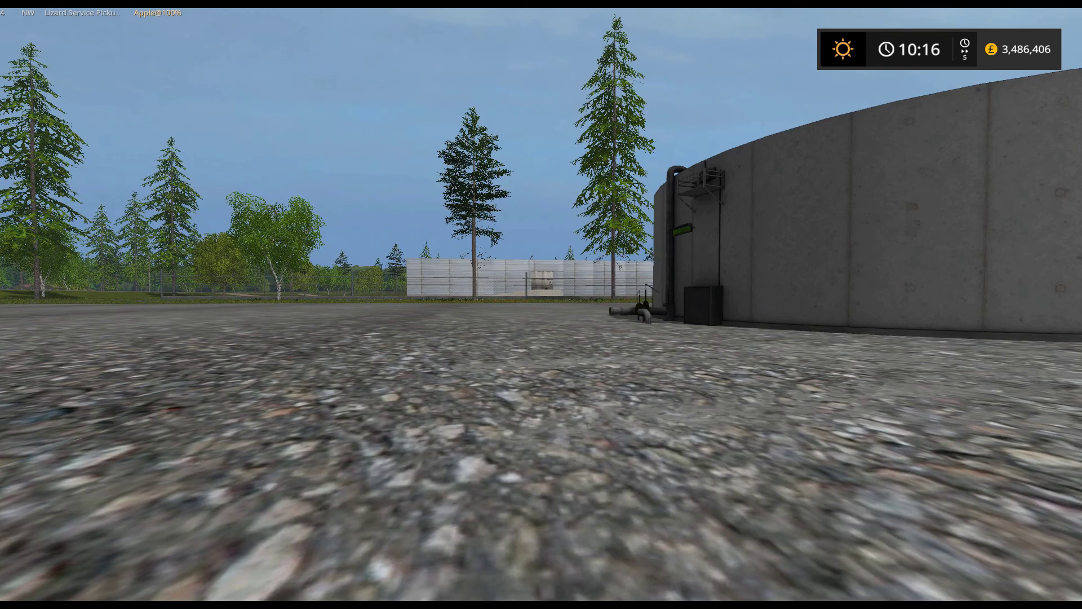
Switch to the Fendt 900 Vario with the full digestate tanker and drive it out of the biogas plant yard to the road.
{"action": "key", "text": "Tab"}
{"action": "key", "text": "Tab"}
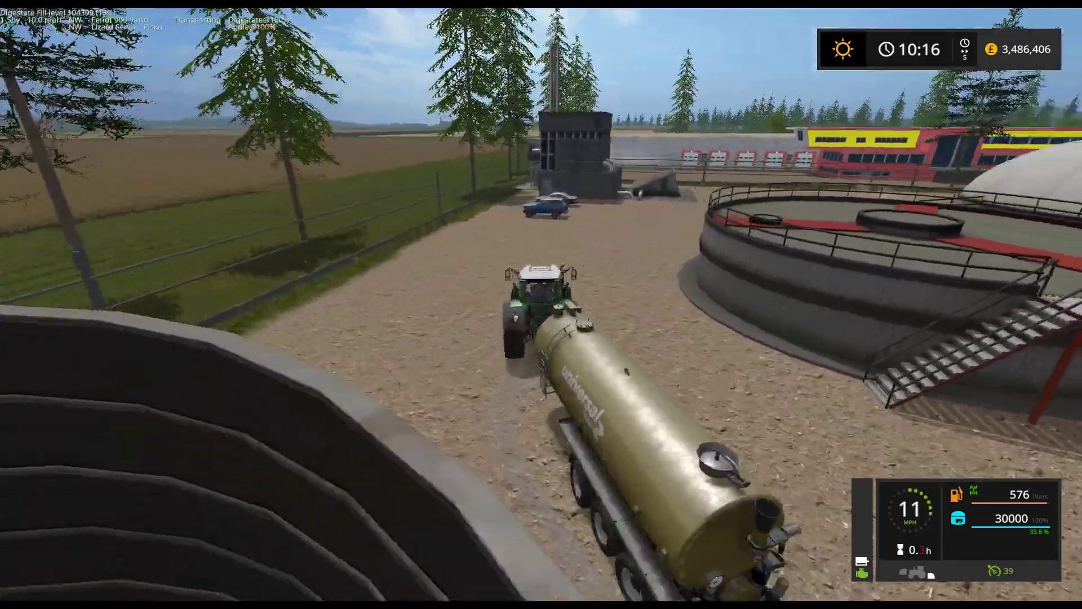
{"action": "key", "text": "w"}
{"action": "key", "text": "d"}
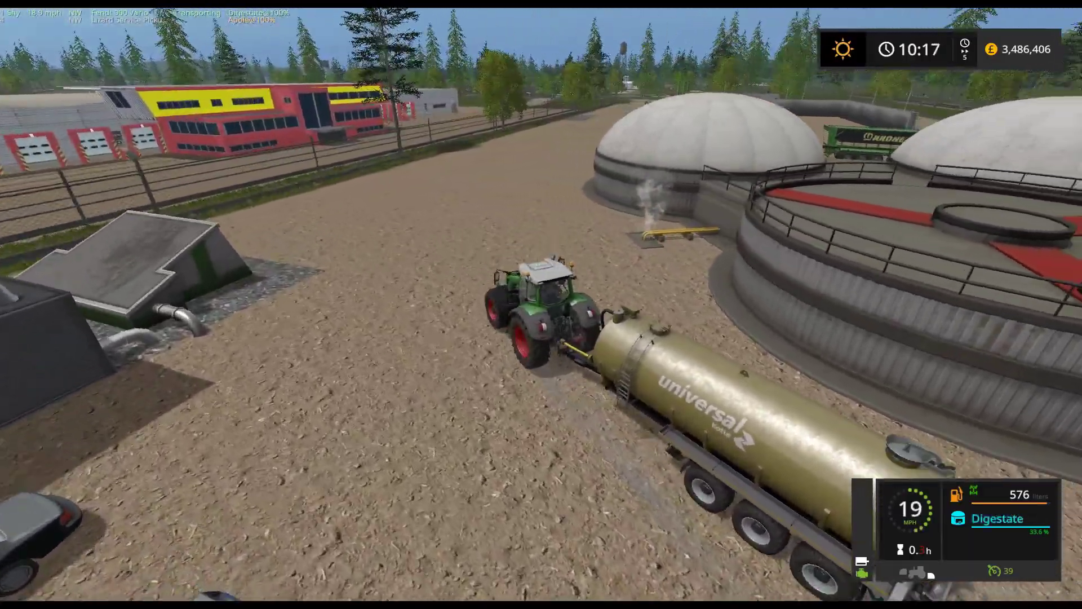
{"action": "key", "text": "w"}
{"action": "key", "text": "a"}
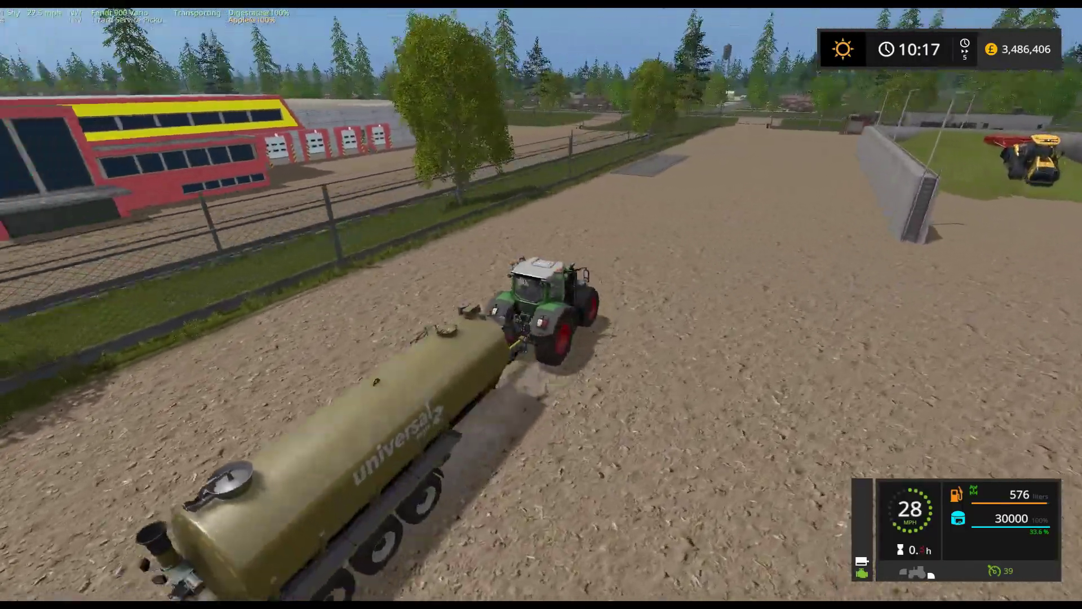
{"action": "key", "text": "w"}
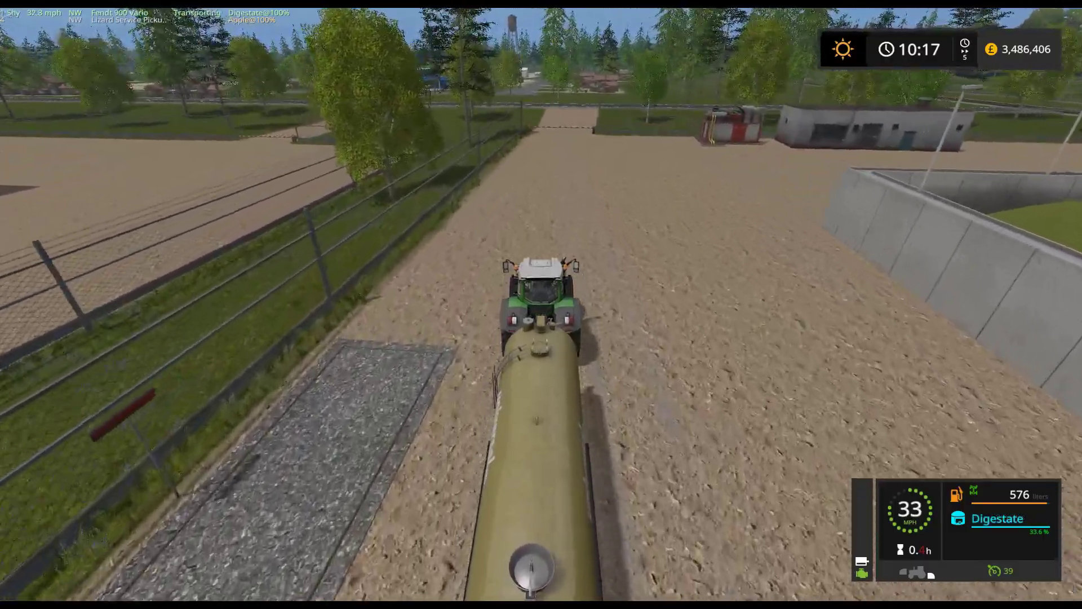
{"action": "key", "text": "c"}
{"action": "key", "text": "c"}
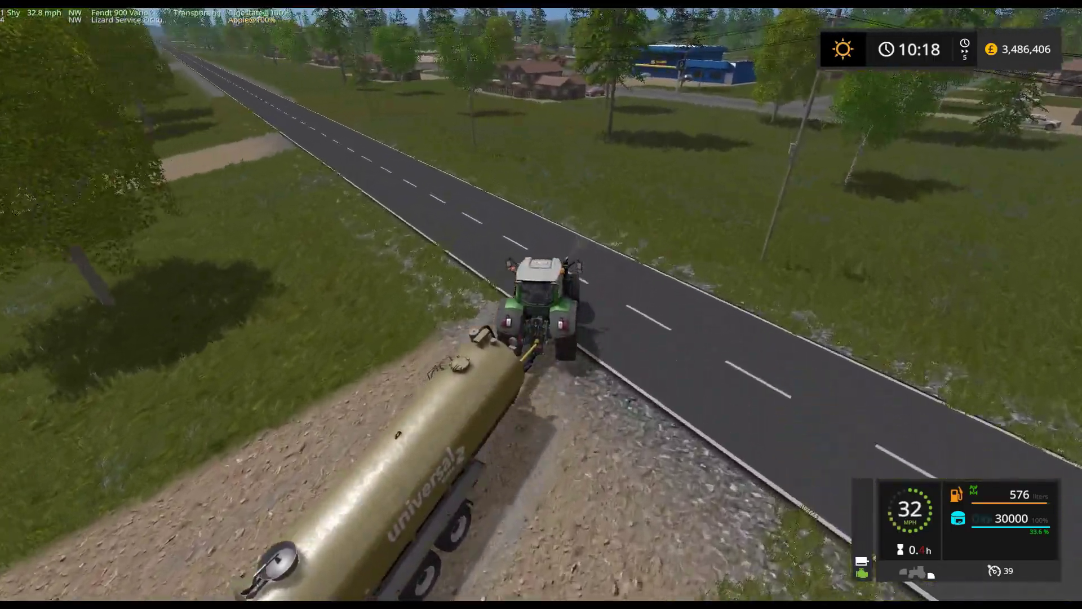
Drive the digestate tanker past the slurry storage to the second storage, park beside its red pump and unload the digestate.
{"action": "key", "text": "a"}
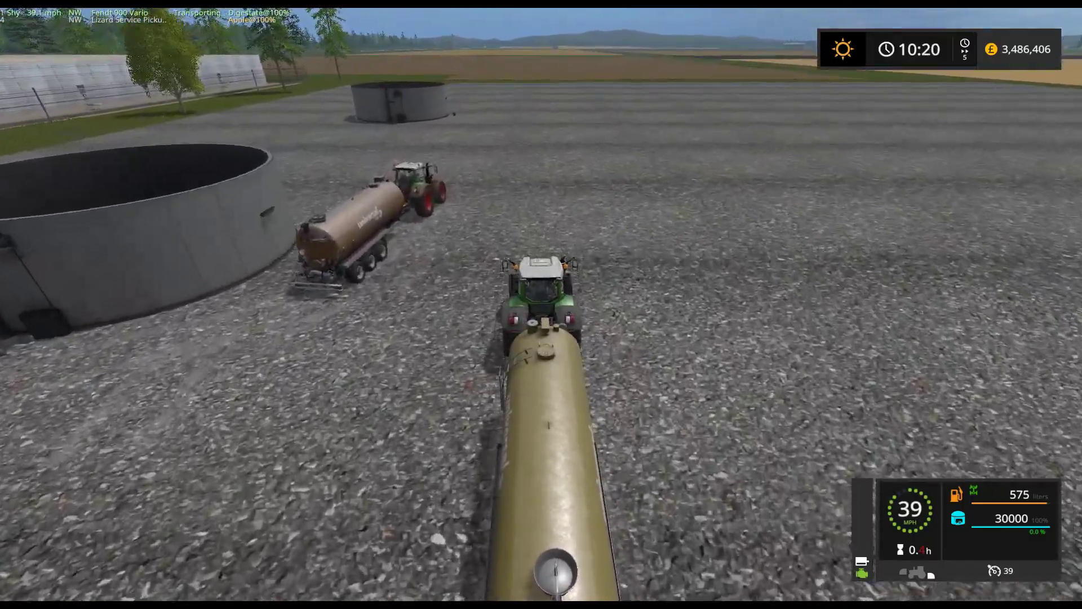
{"action": "key", "text": "s"}
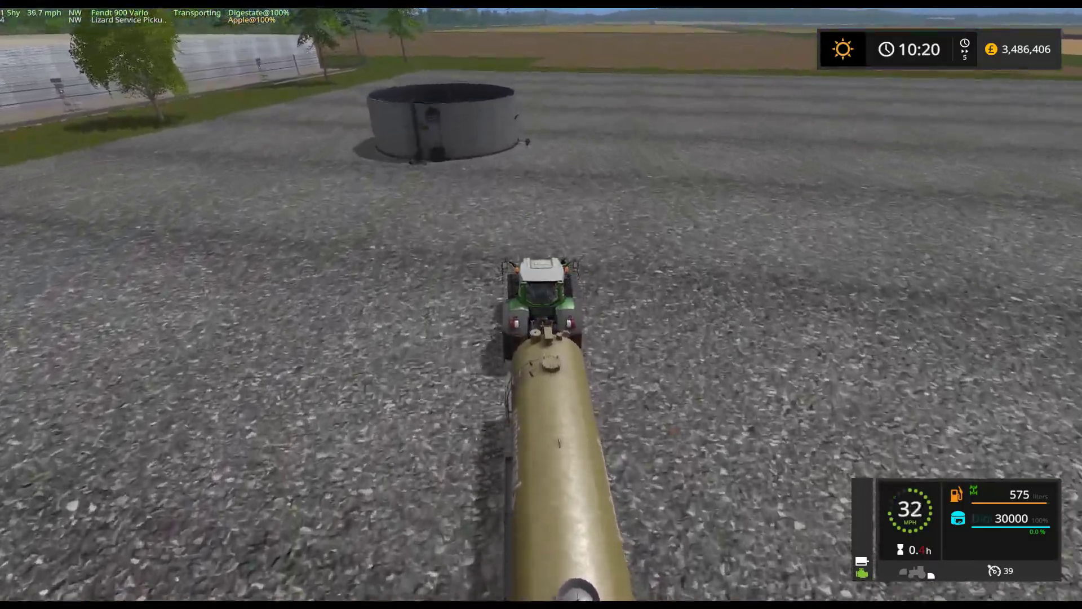
{"action": "key", "text": "s"}
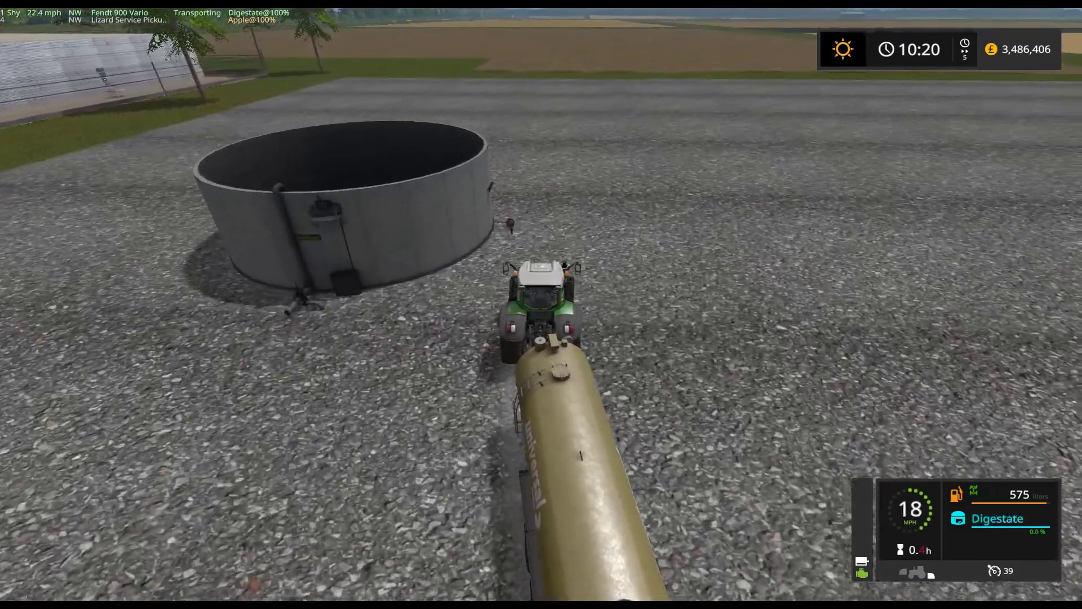
{"action": "key", "text": "s"}
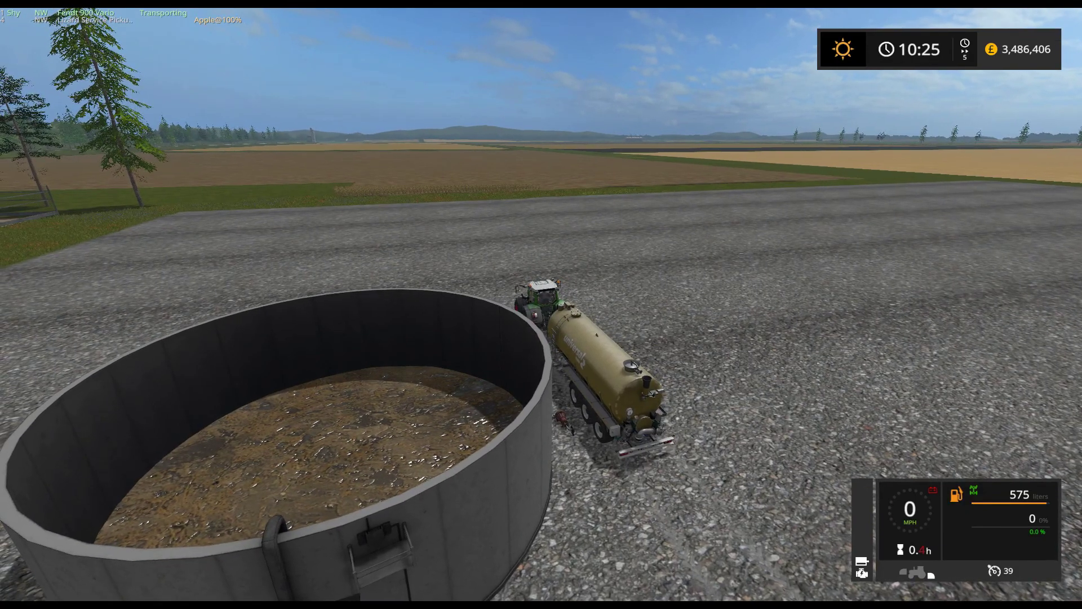
Get out of the tractor and walk around the digestate storage to read the level display beside its pipe.
{"action": "key", "text": "e"}
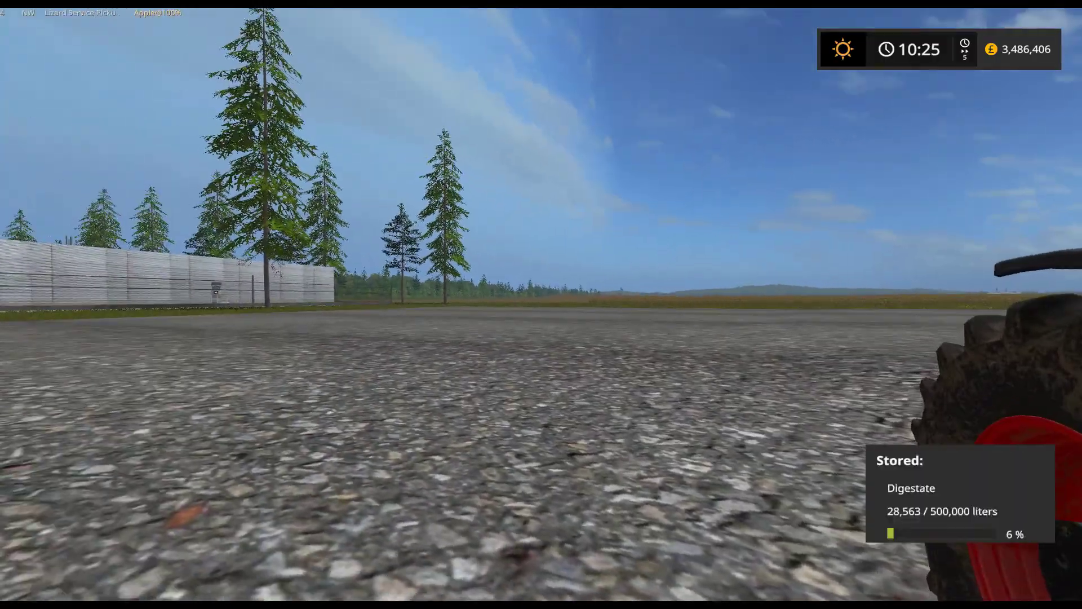
{"action": "key", "text": "w"}
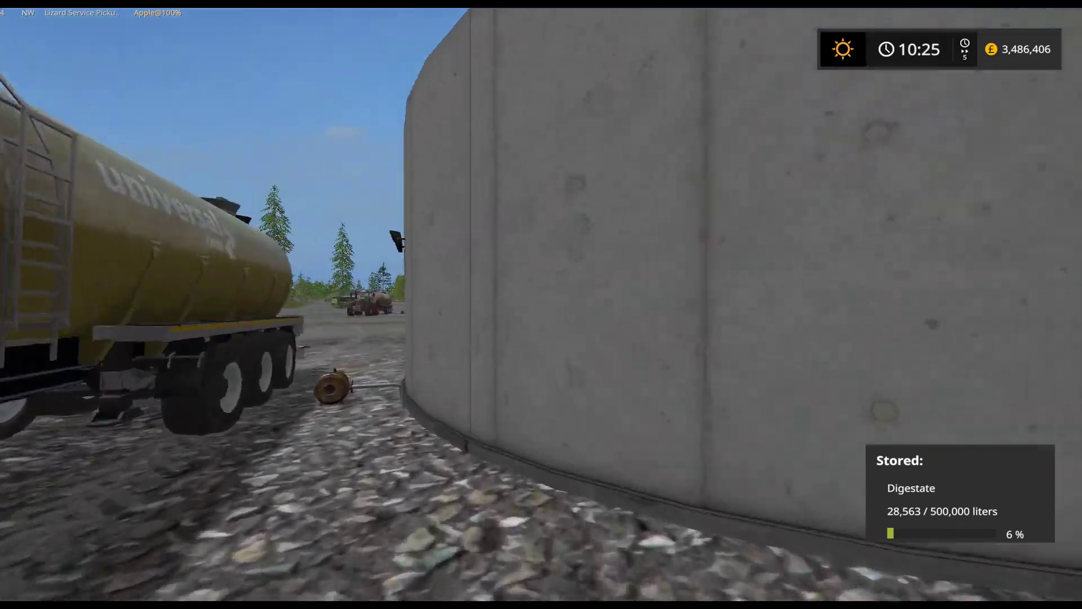
{"action": "key", "text": "s"}
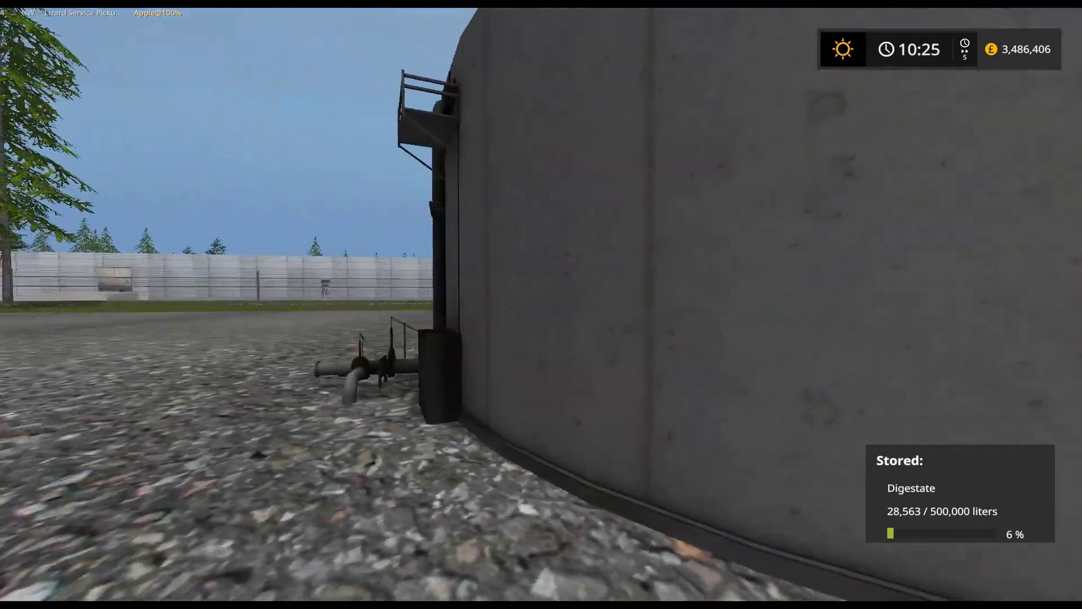
{"action": "key", "text": "w"}
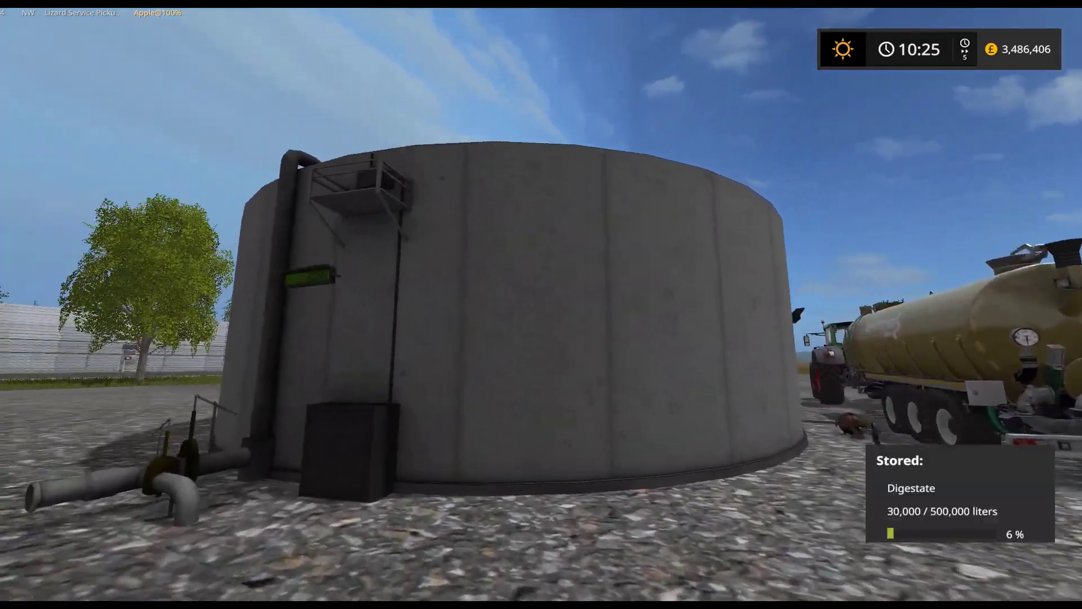
{"action": "key", "text": "d"}
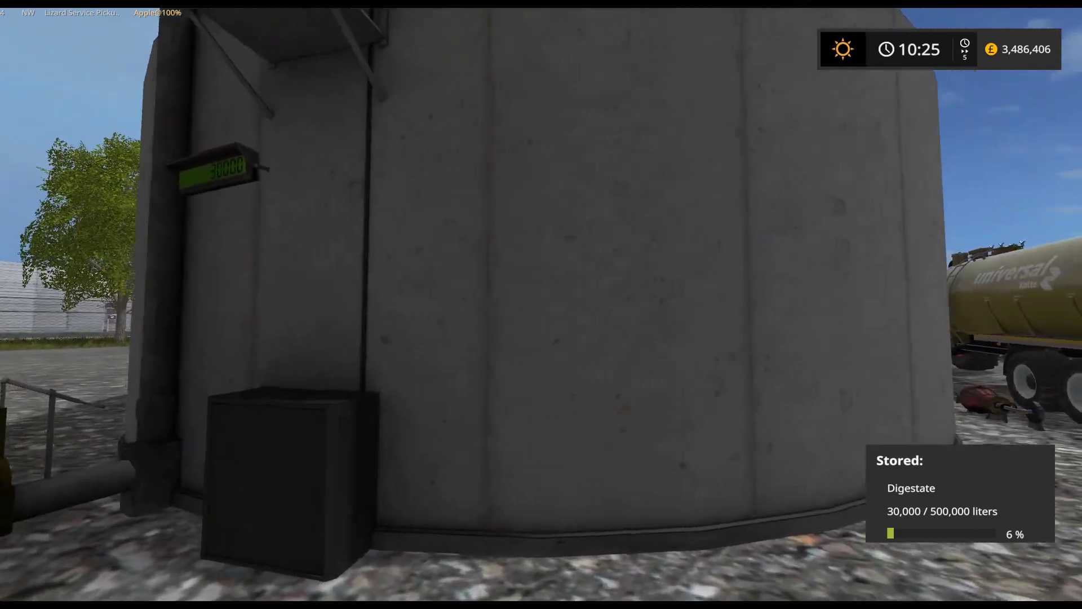
{"action": "key", "text": "w"}
{"action": "key", "text": "a"}
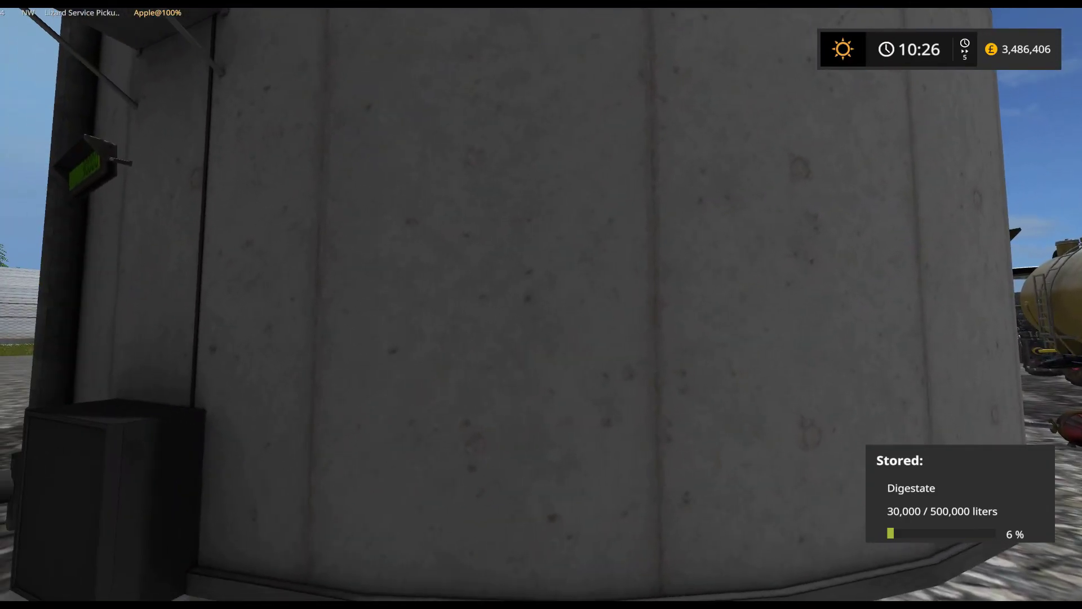
{"action": "key", "text": "s"}
{"action": "key", "text": "a"}
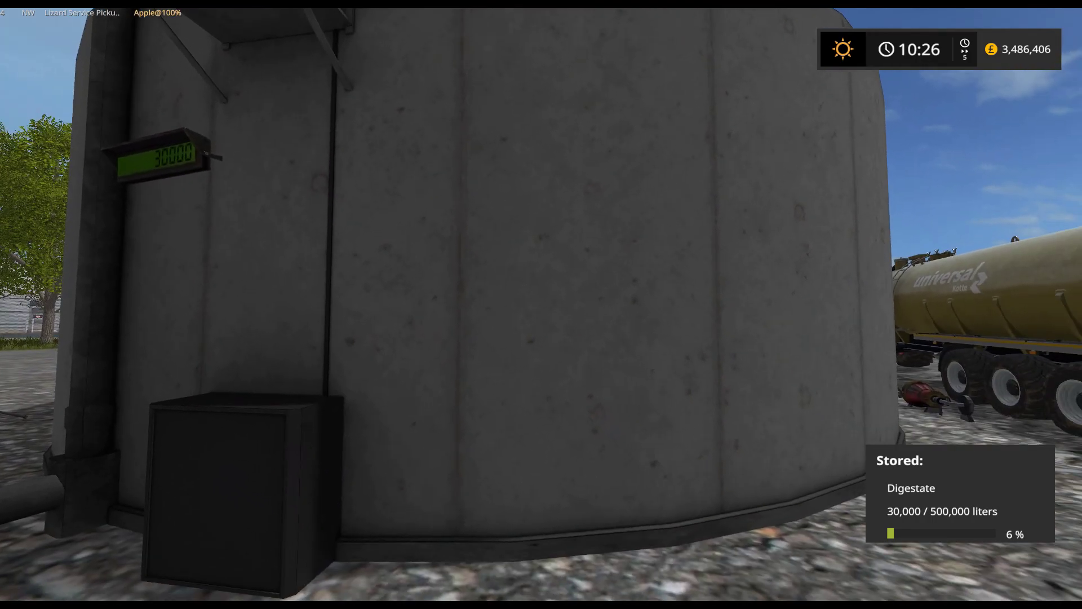
Step back from the digestate storage to examine its pipe connection and display together with the emptied tanker.
{"action": "key", "text": "s"}
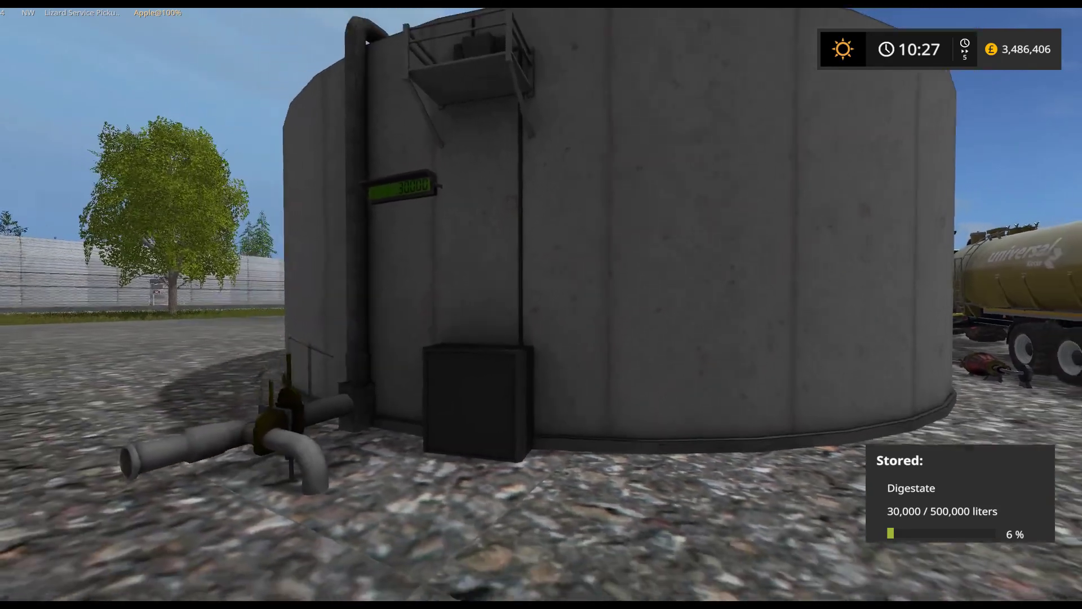
{"action": "key", "text": "w"}
{"action": "key", "text": "s"}
{"action": "key", "text": "d"}
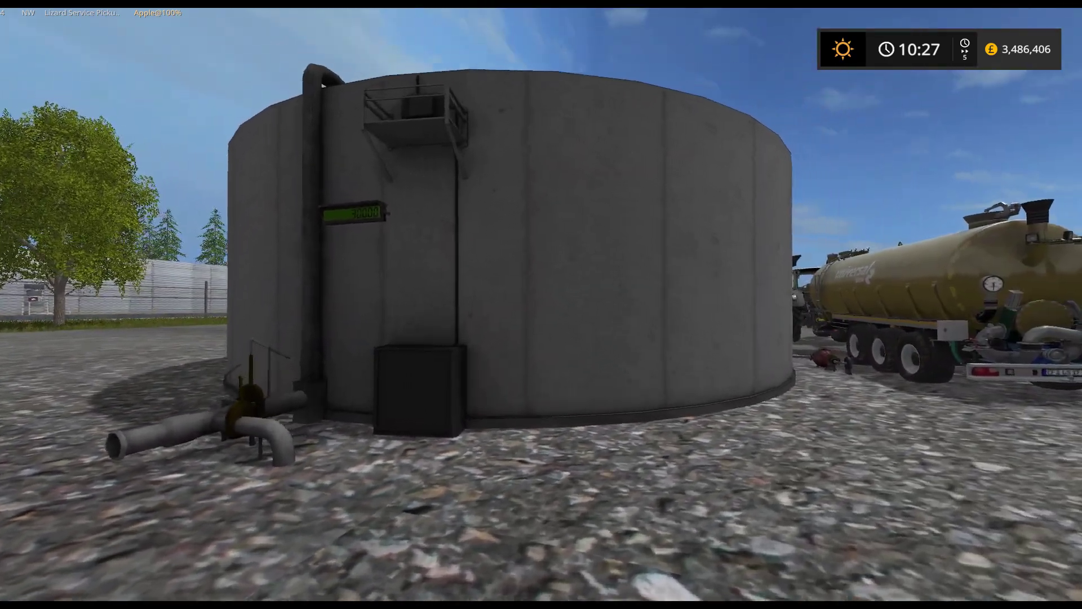
{"action": "key", "text": "w"}
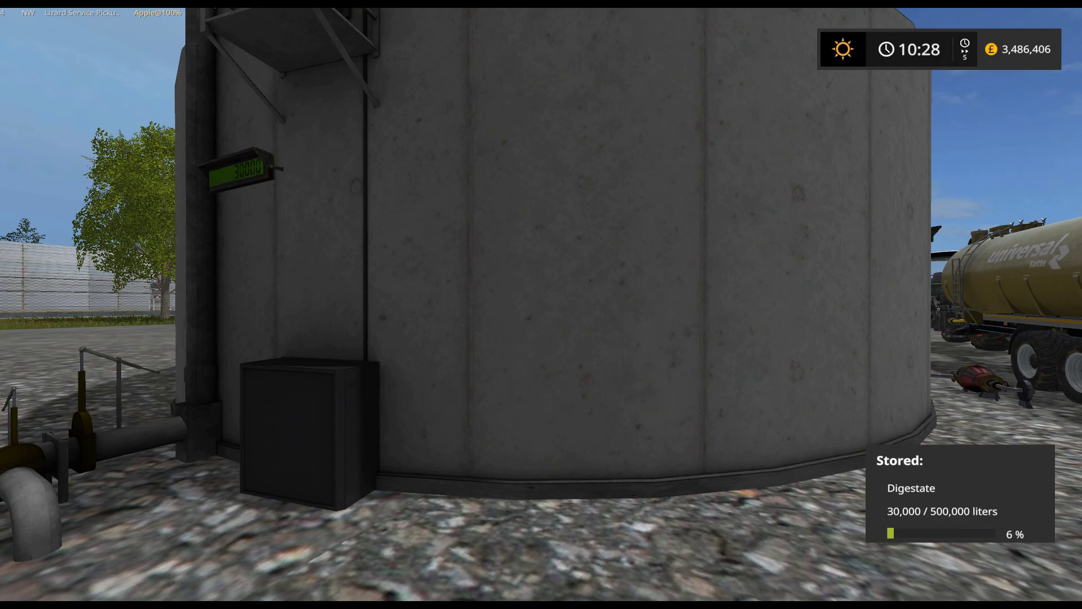
{"action": "key", "text": "s"}
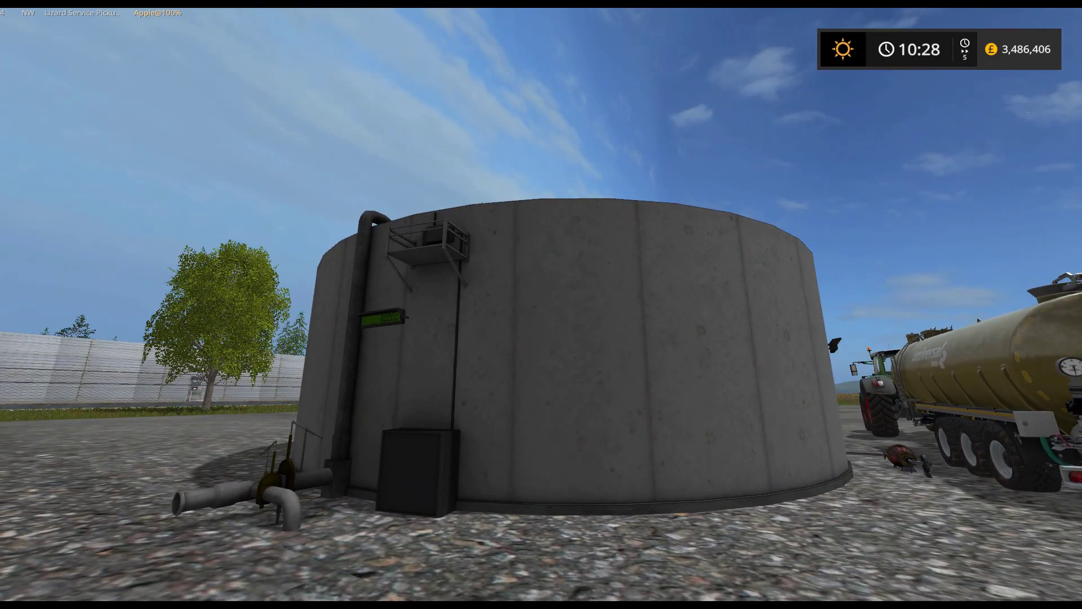
{"action": "key", "text": "s"}
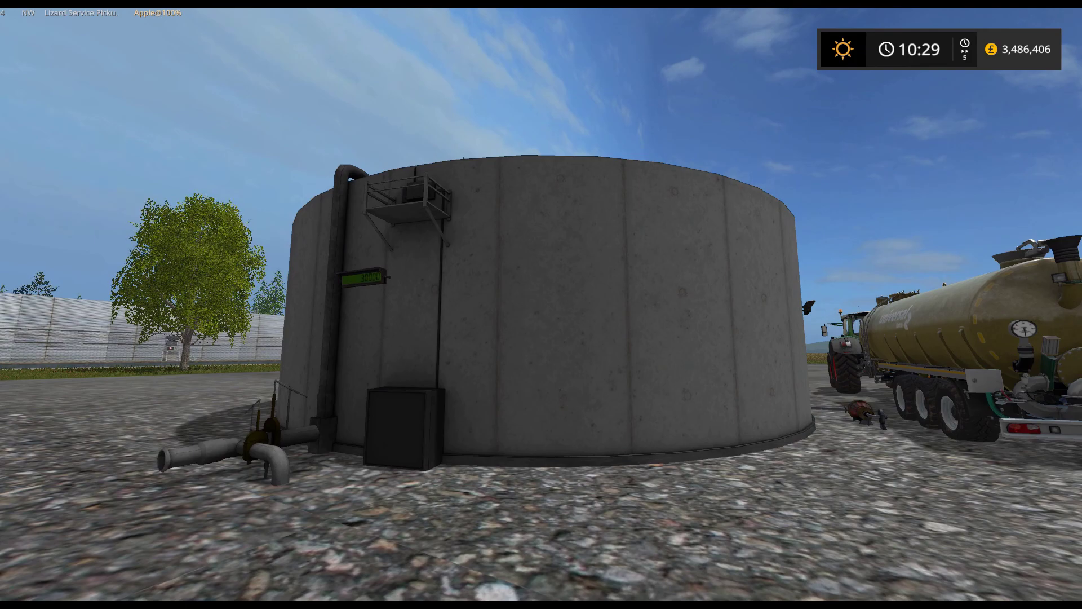
{"action": "key", "text": "s"}
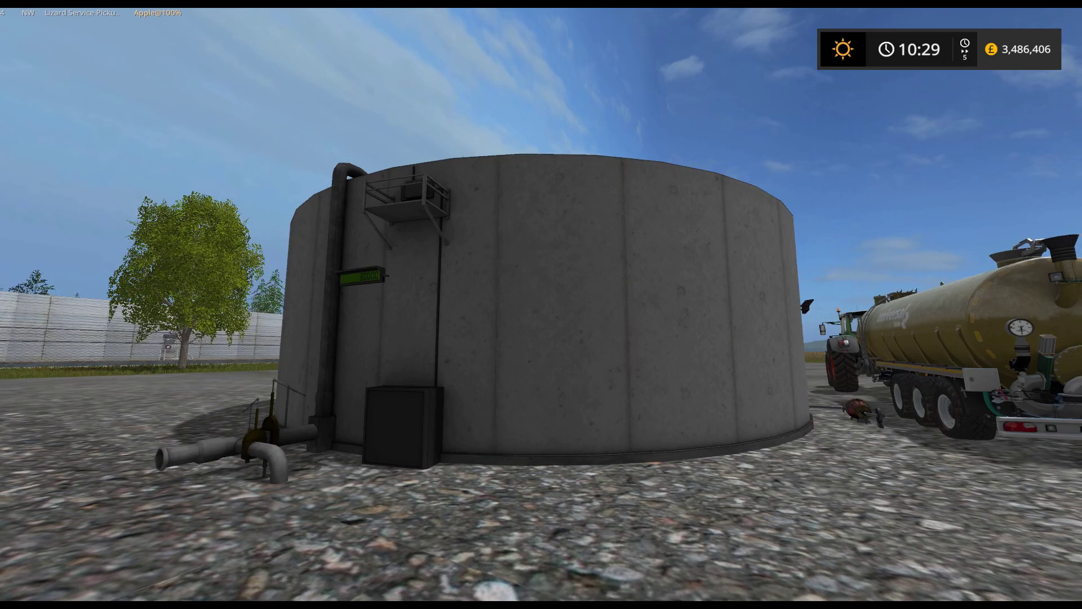
Approach the digestate storage to bring up its stored level and examine the wall between the pipe display and the pump.
{"action": "key", "text": "w"}
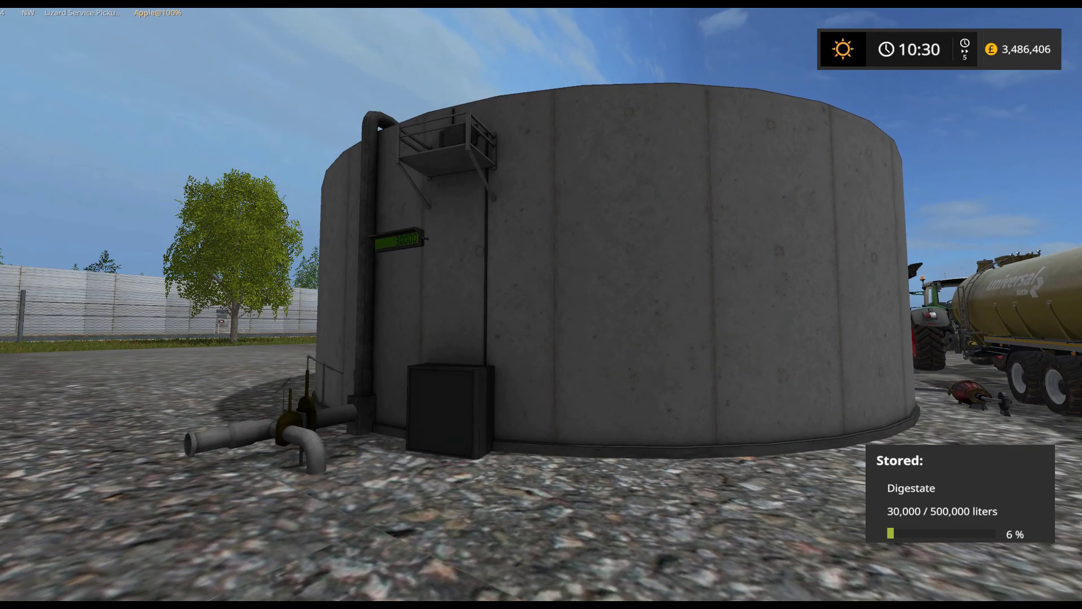
{"action": "key", "text": "w"}
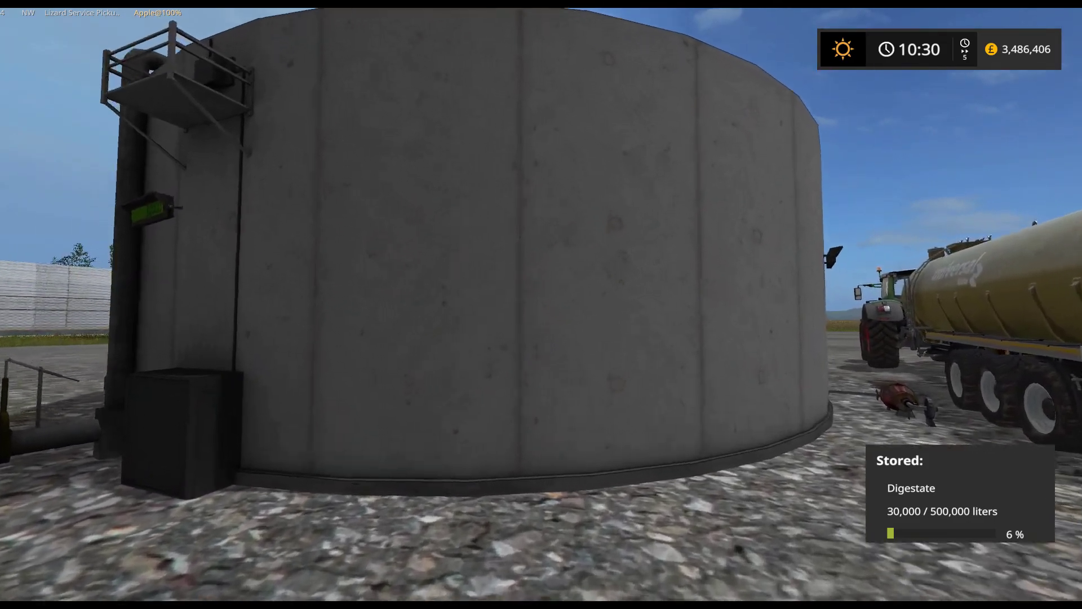
{"action": "key", "text": "s"}
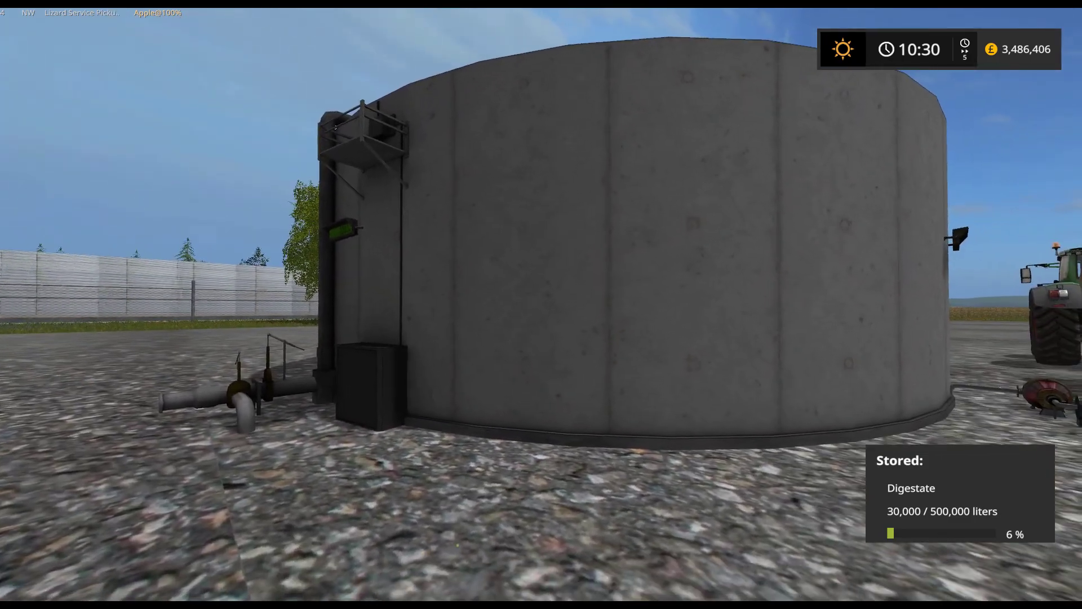
{"action": "key", "text": "a"}
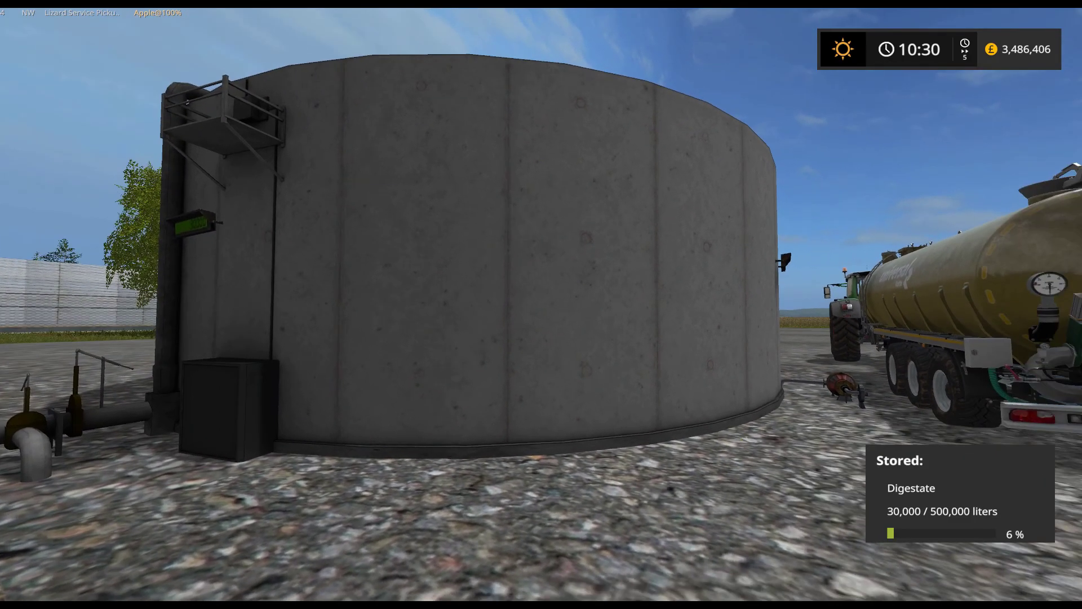
{"action": "key", "text": "w"}
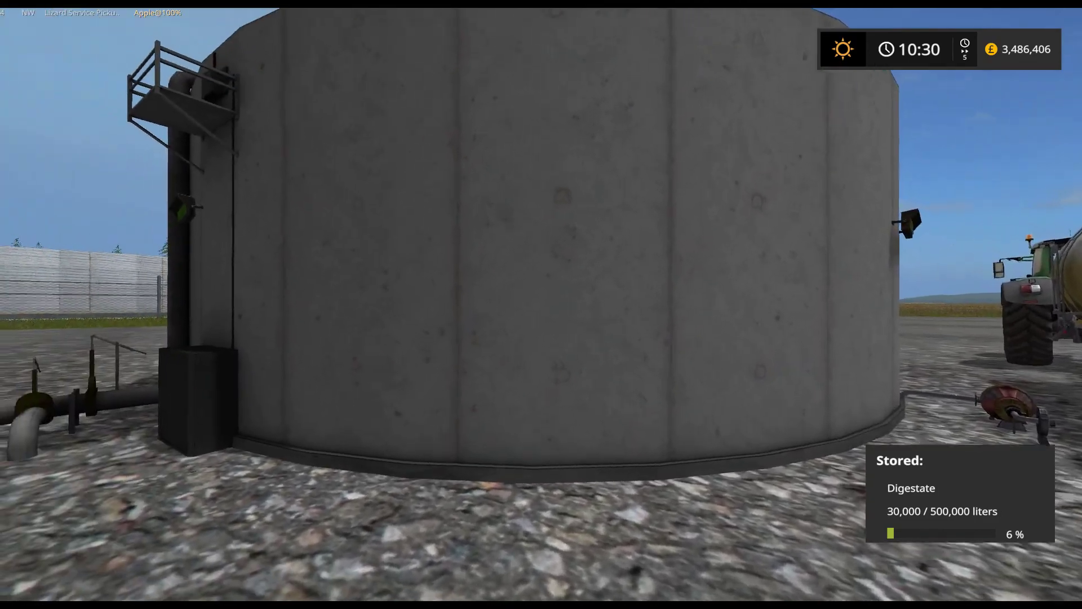
{"action": "key", "text": "a"}
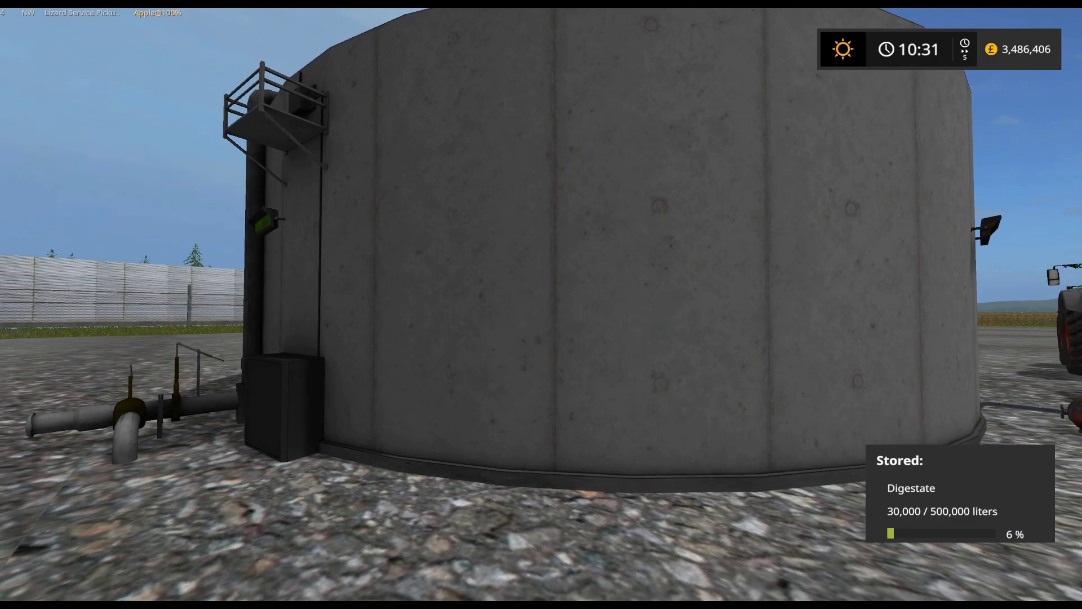
{"action": "key", "text": "a"}
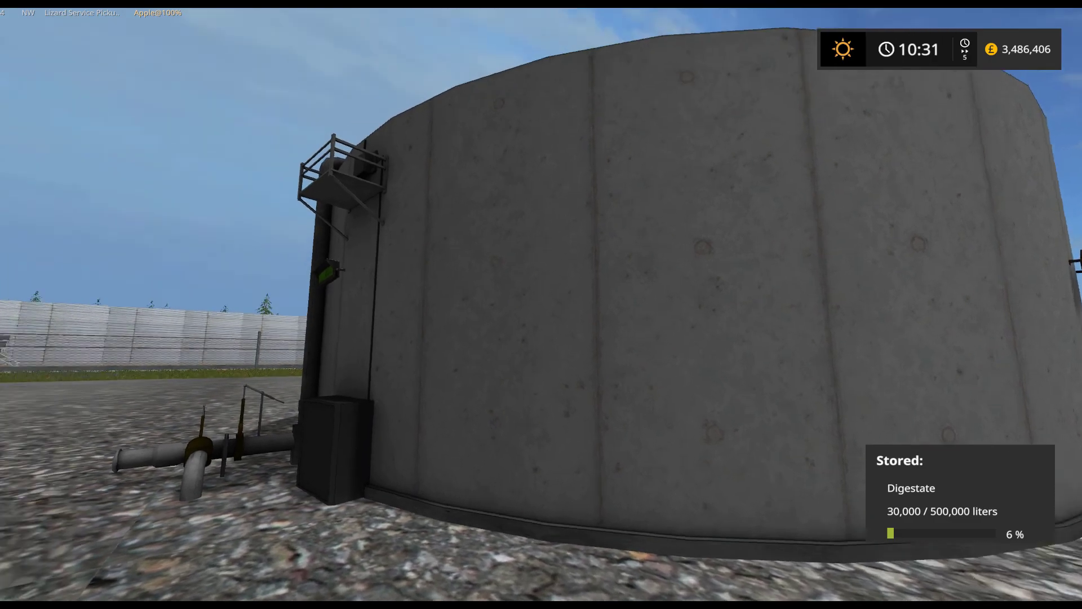
Move around the digestate storage towards the red pump and read the second level display up close.
{"action": "key", "text": "s"}
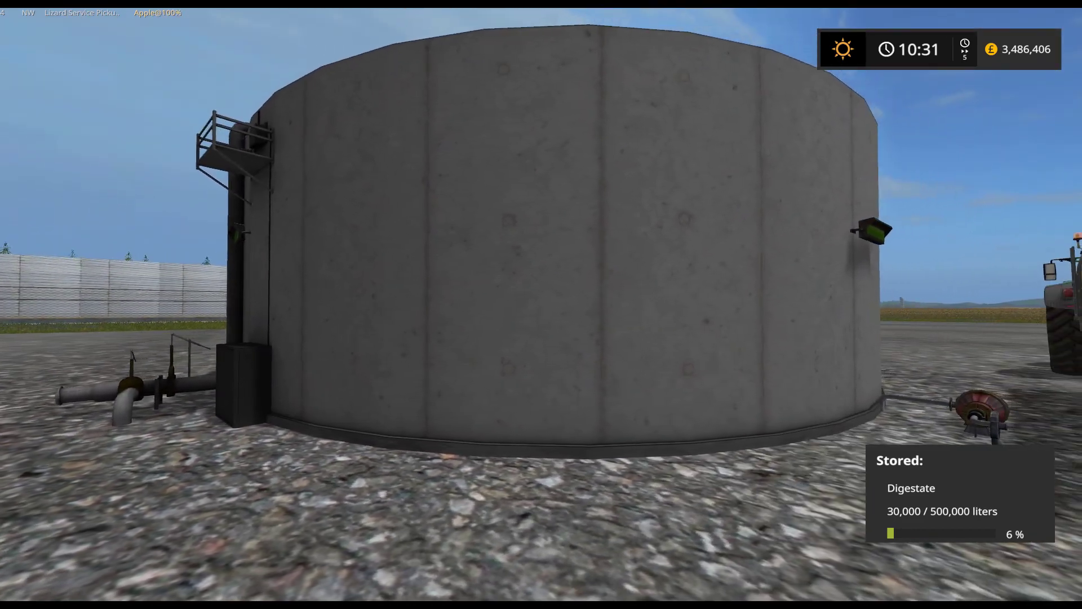
{"action": "key", "text": "a"}
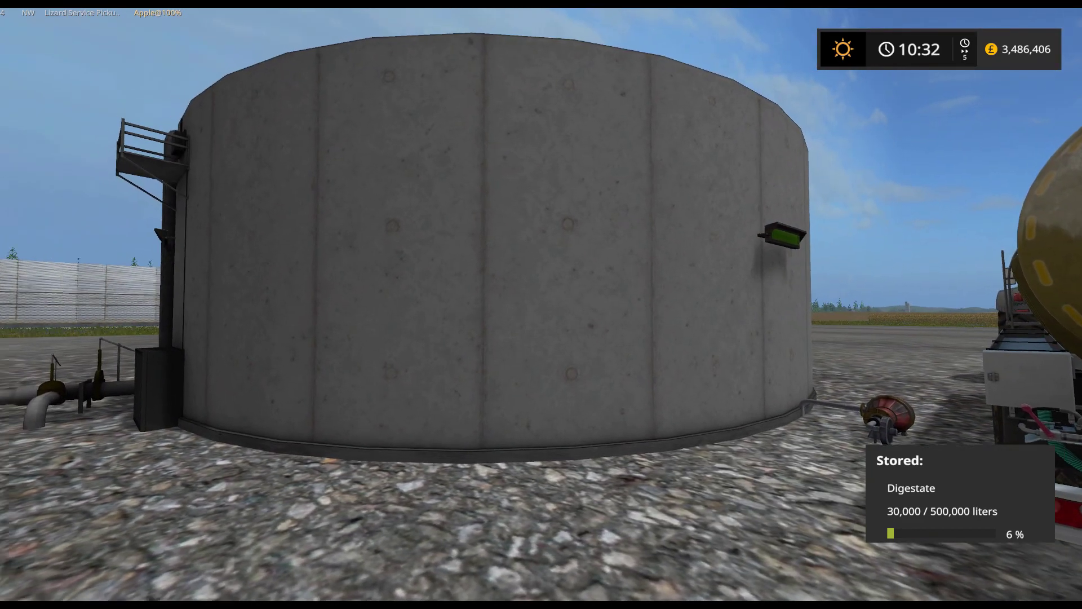
{"action": "key", "text": "a"}
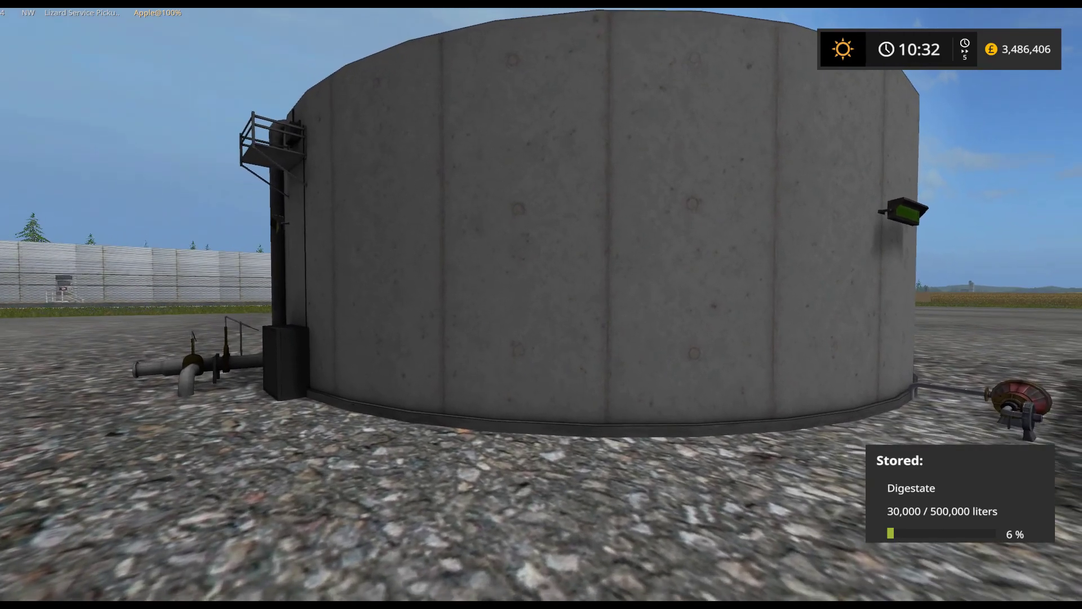
{"action": "key", "text": "d"}
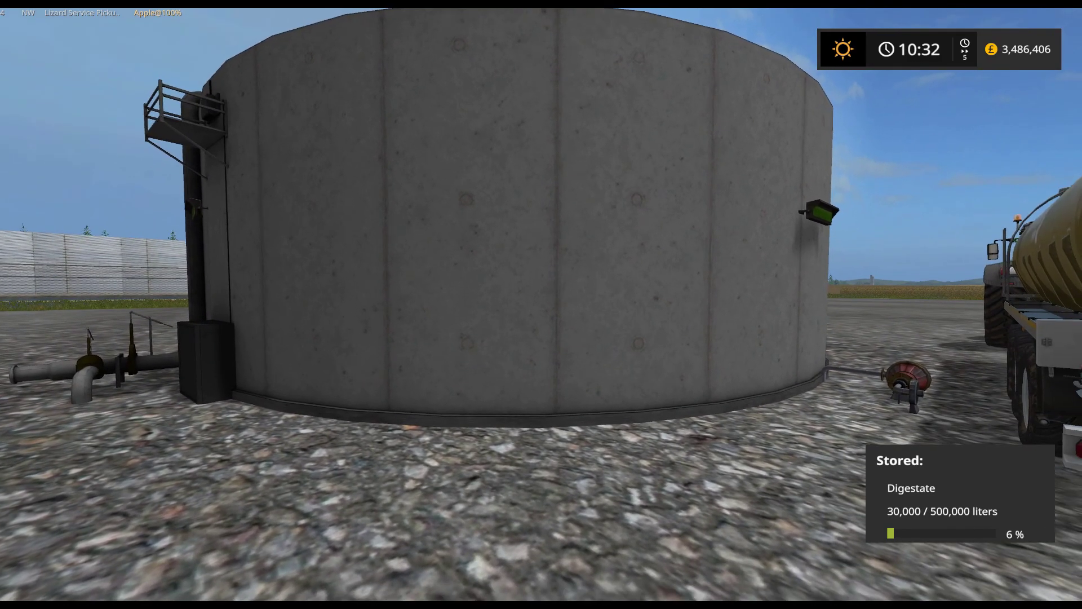
{"action": "key", "text": "w"}
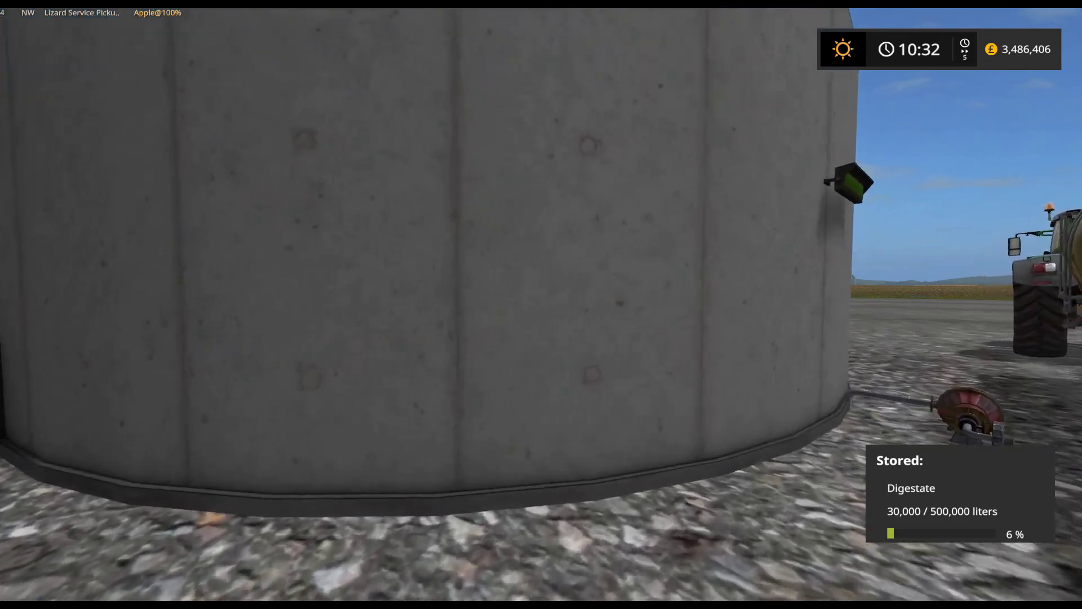
{"action": "key", "text": "s"}
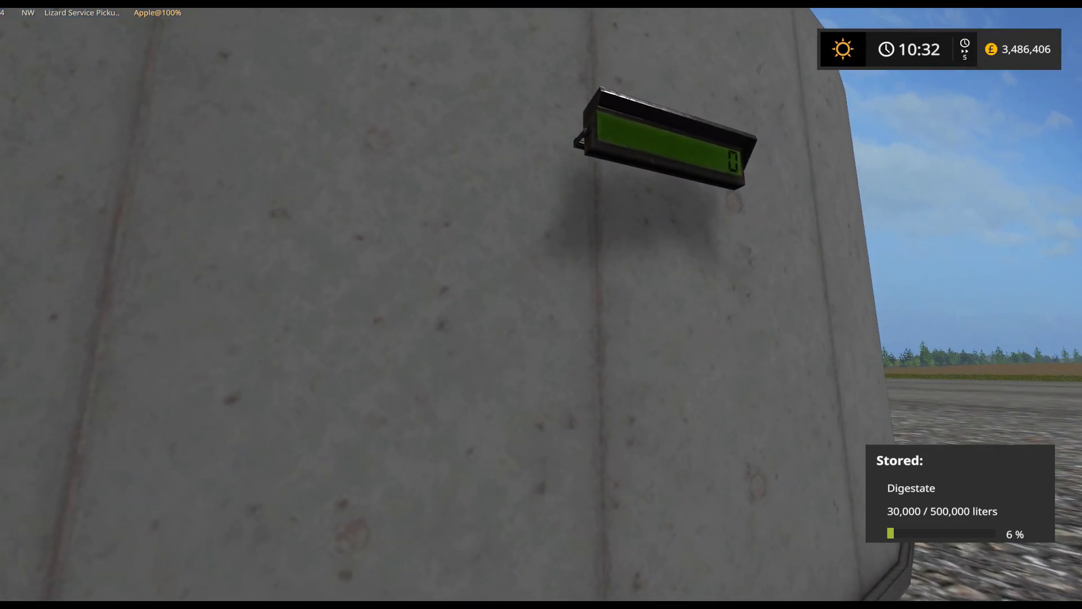
{"action": "key", "text": "s"}
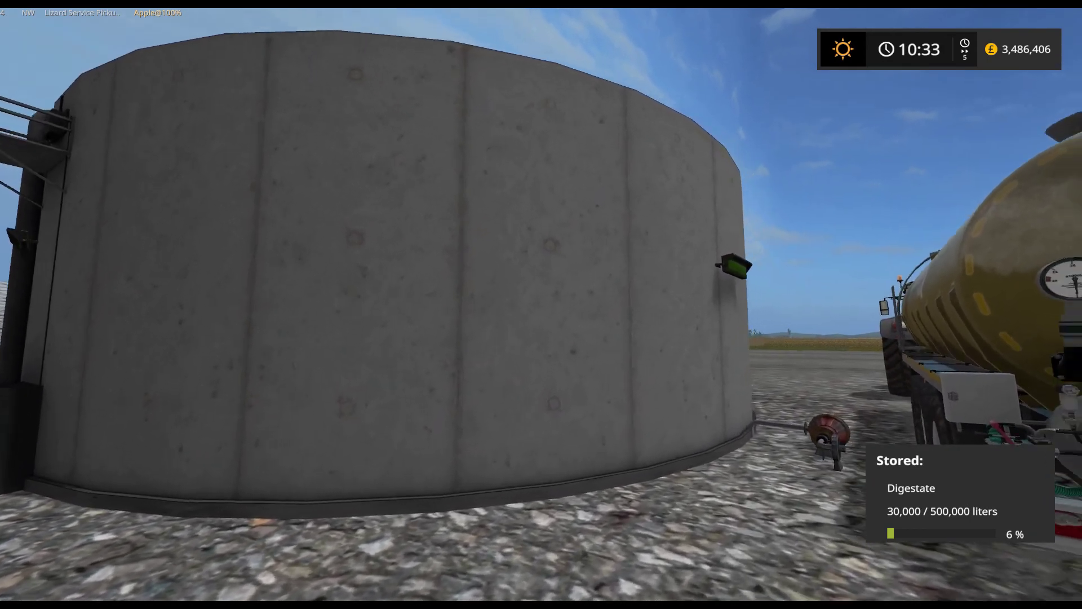
Walk back and forth between the pipe and pump sides of the digestate storage to compare its two level displays.
{"action": "key", "text": "w"}
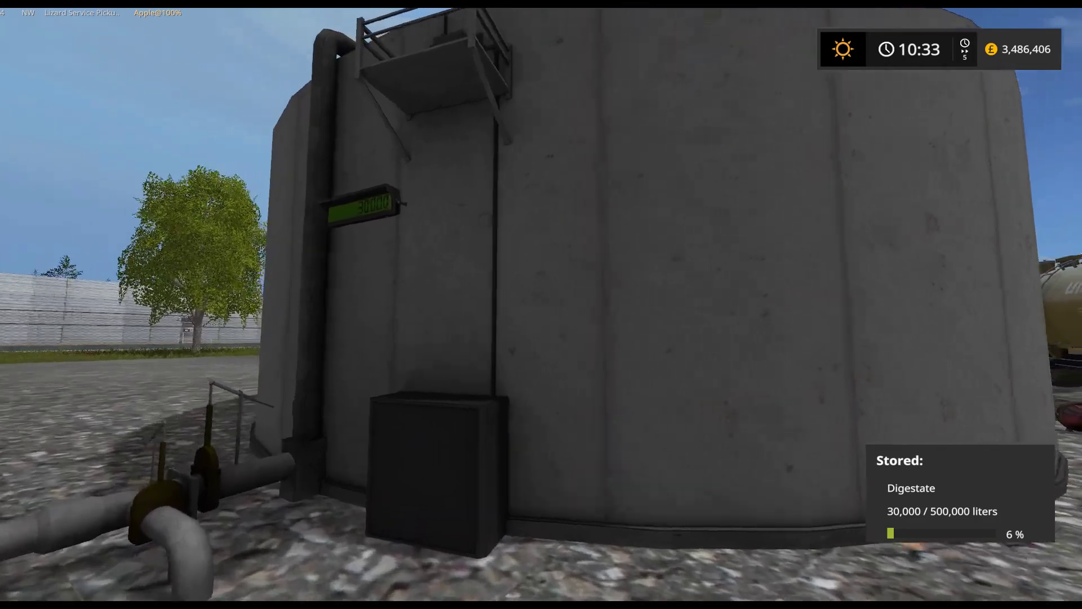
{"action": "key", "text": "s"}
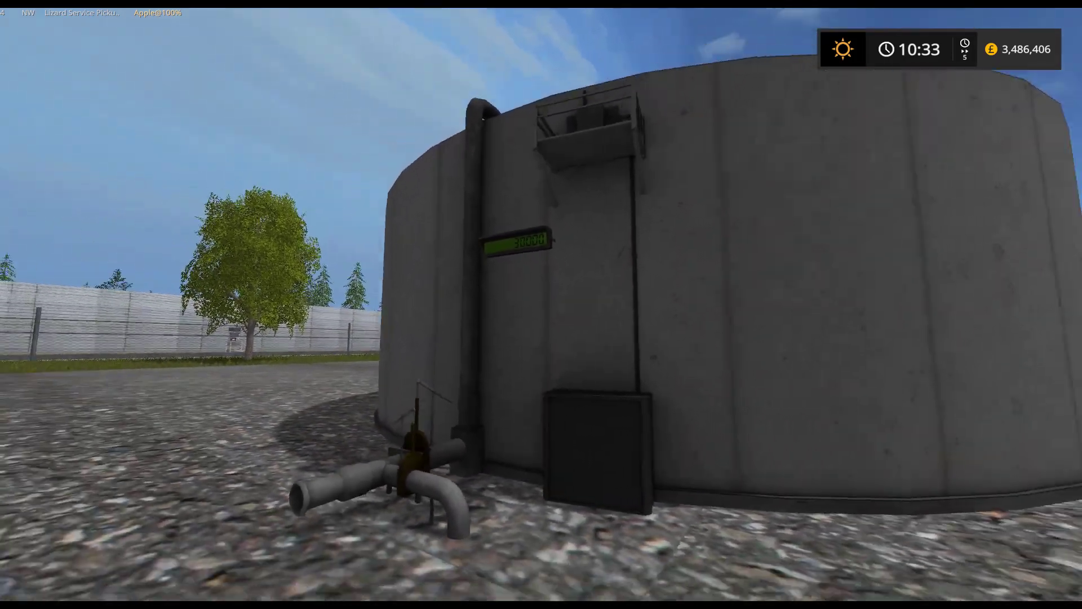
{"action": "key", "text": "d"}
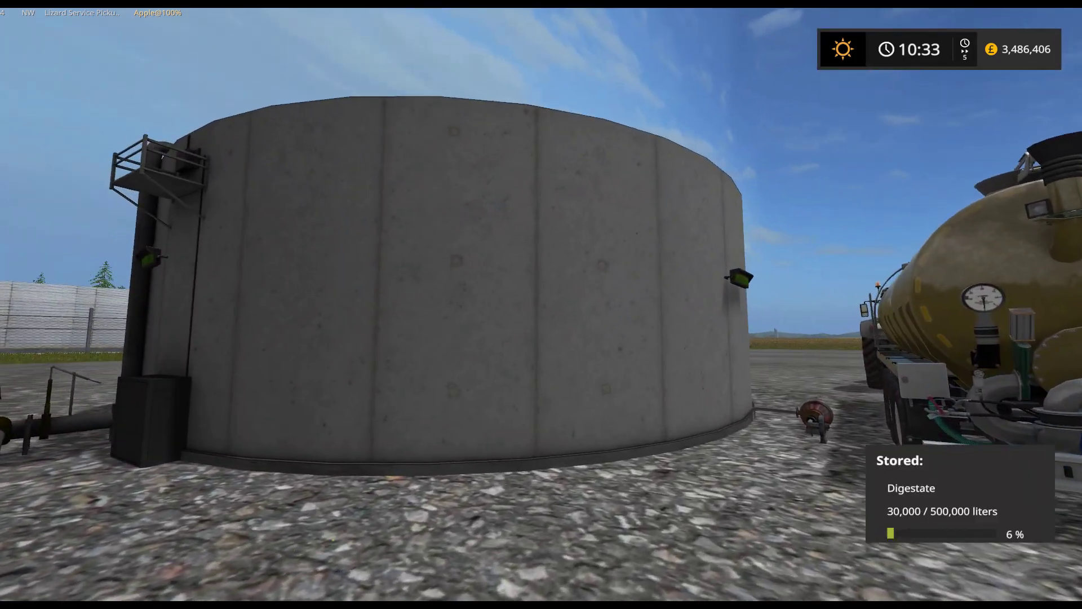
{"action": "key", "text": "a"}
{"action": "key", "text": "w"}
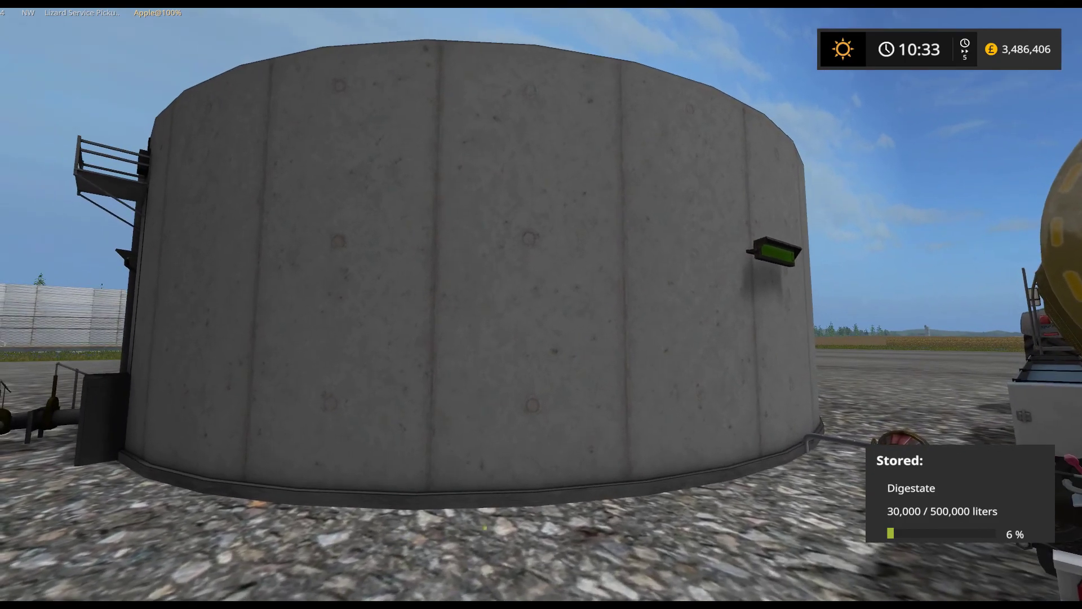
{"action": "key", "text": "d"}
{"action": "key", "text": "a"}
{"action": "key", "text": "a"}
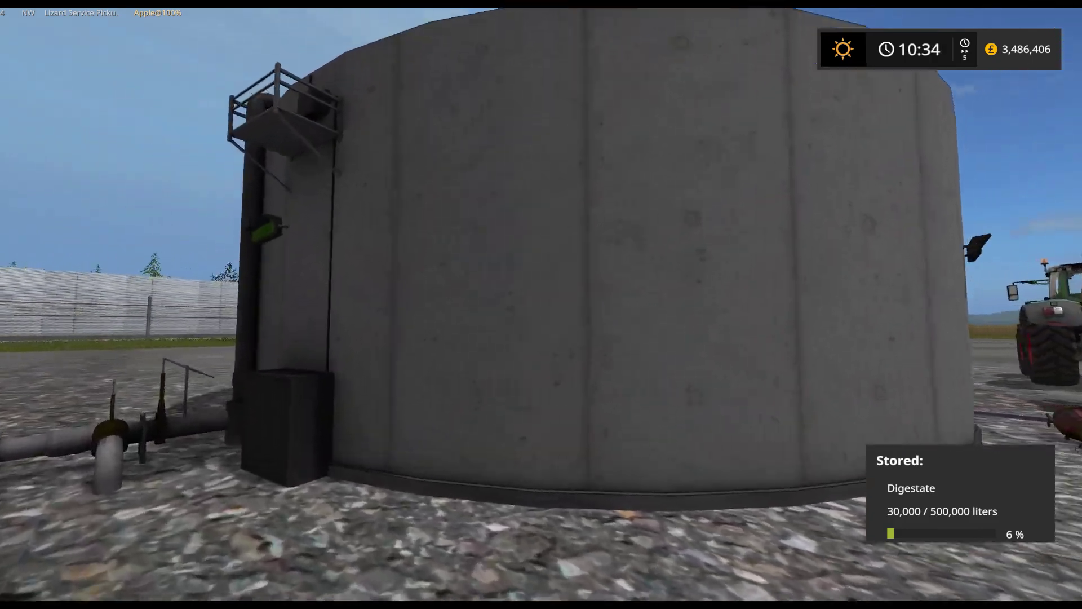
{"action": "key", "text": "s"}
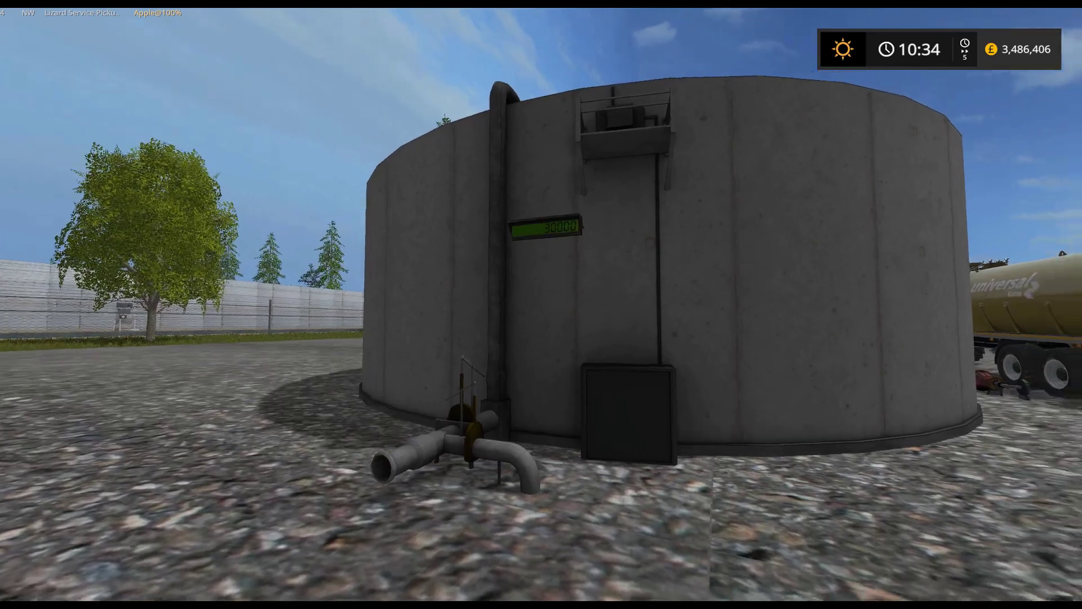
{"action": "key", "text": "d"}
{"action": "key", "text": "s"}
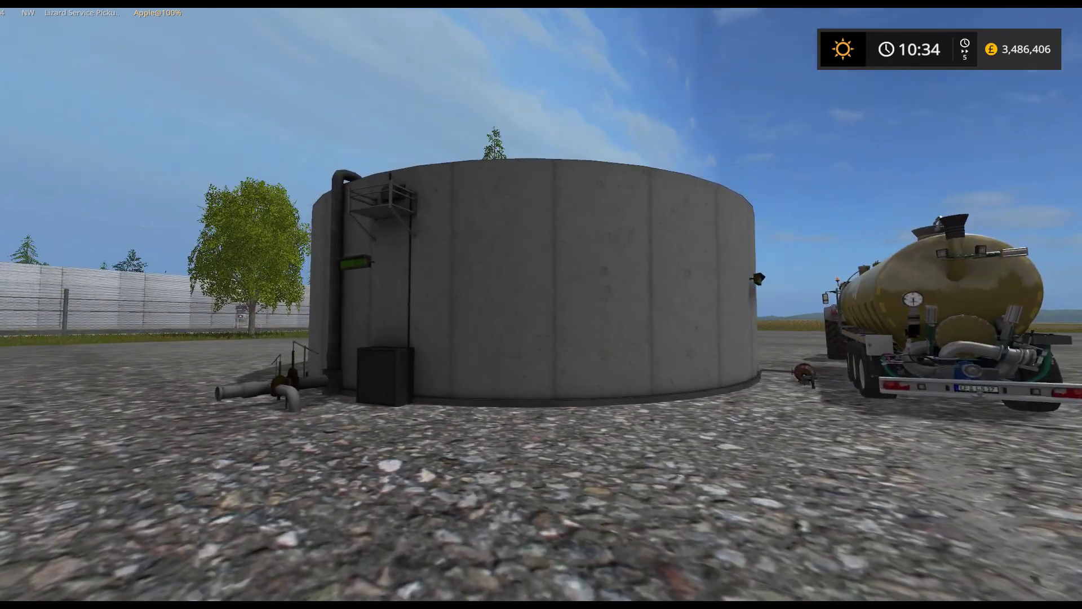
Walk away from the digestate storage across the gravel lot to the black pickup and get in.
{"action": "key", "text": "w"}
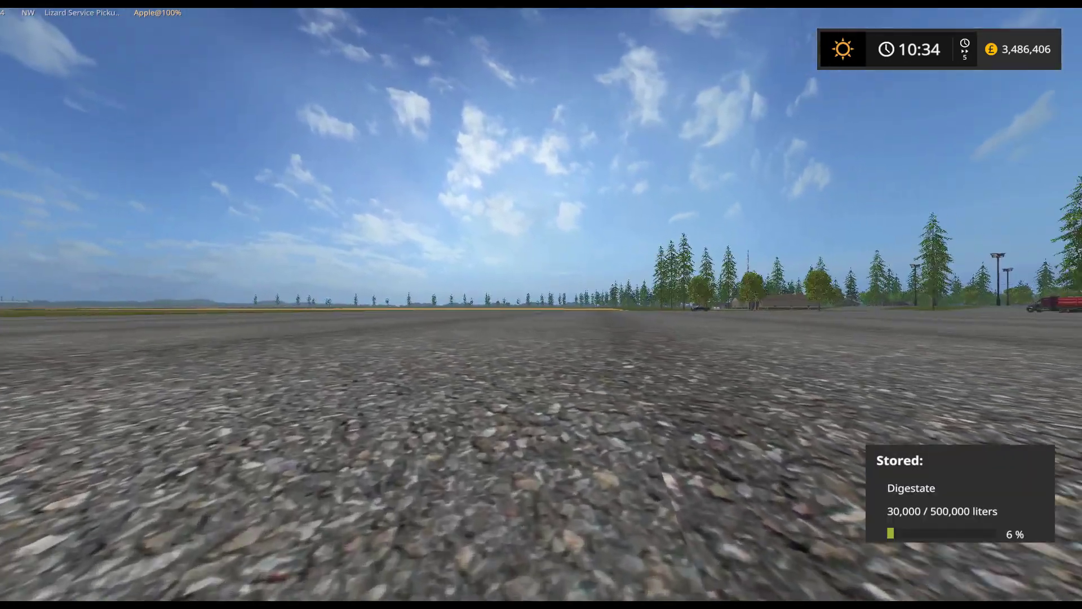
{"action": "key", "text": "w"}
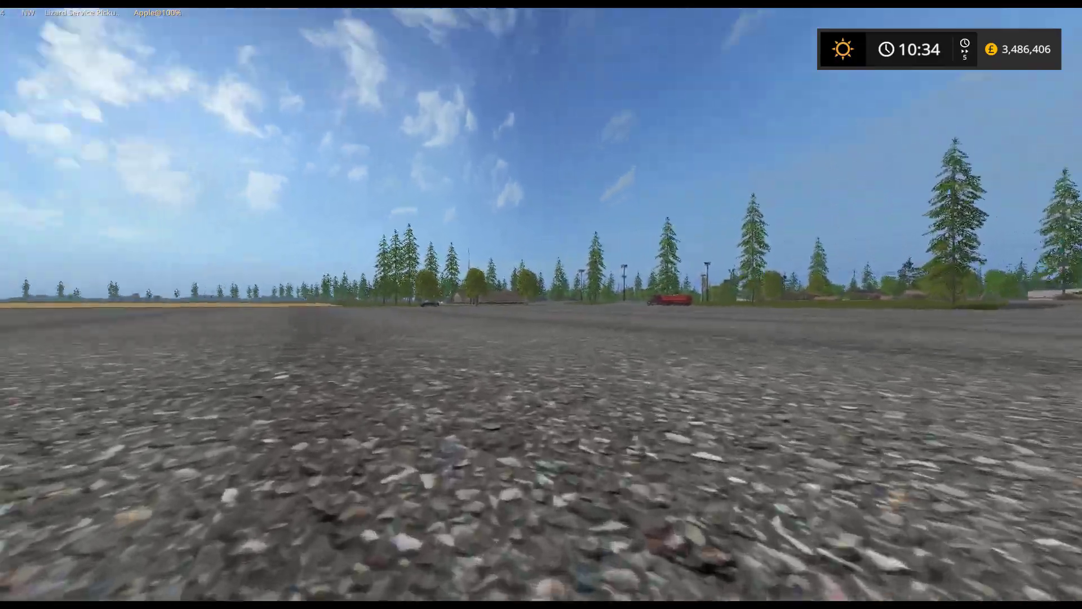
{"action": "key", "text": "w"}
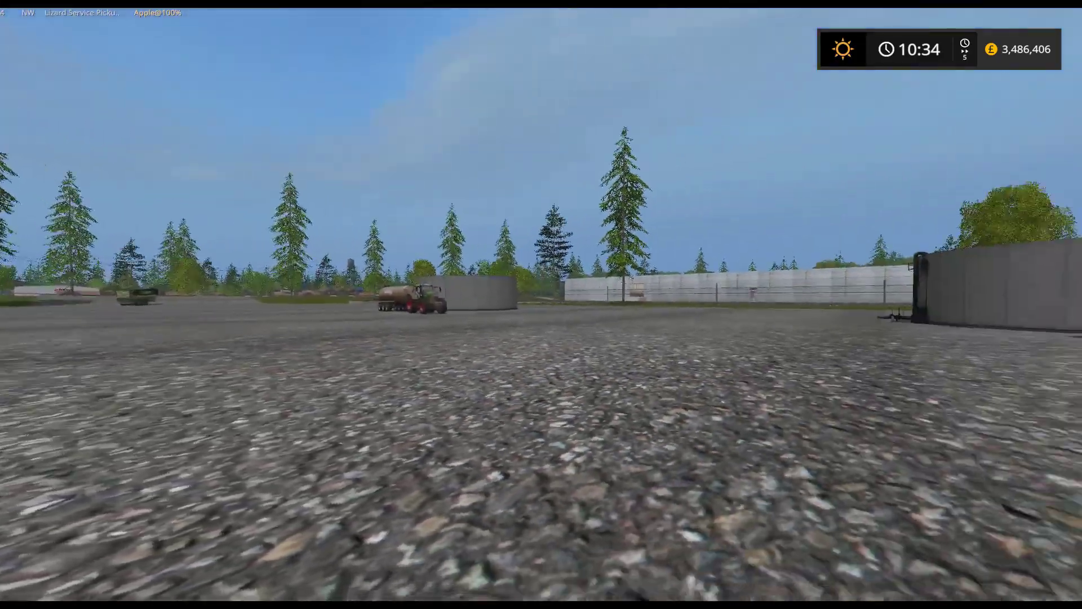
{"action": "key", "text": "w"}
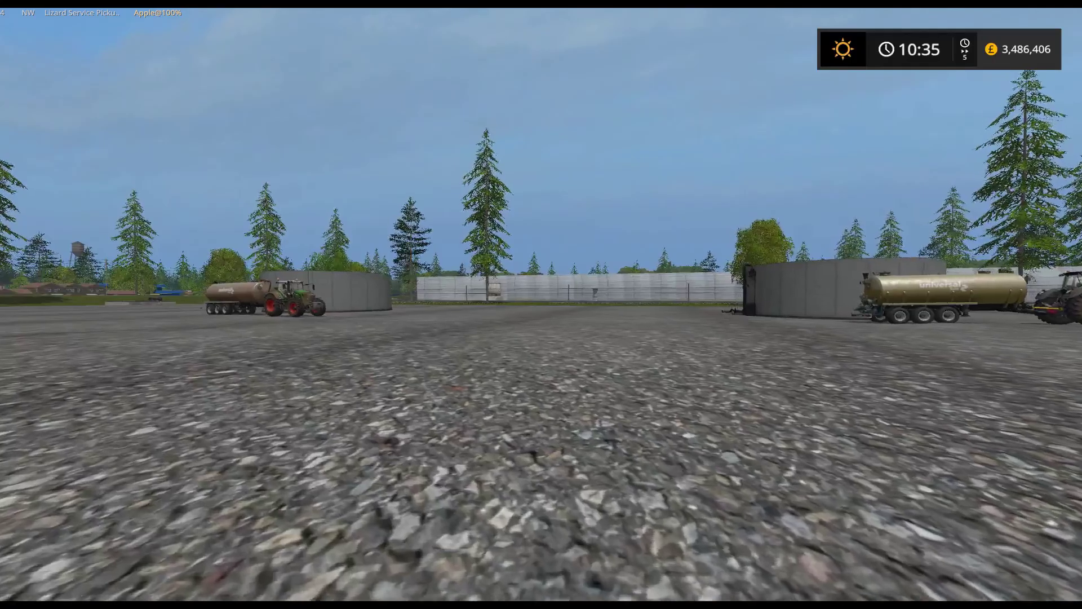
{"action": "key", "text": "a"}
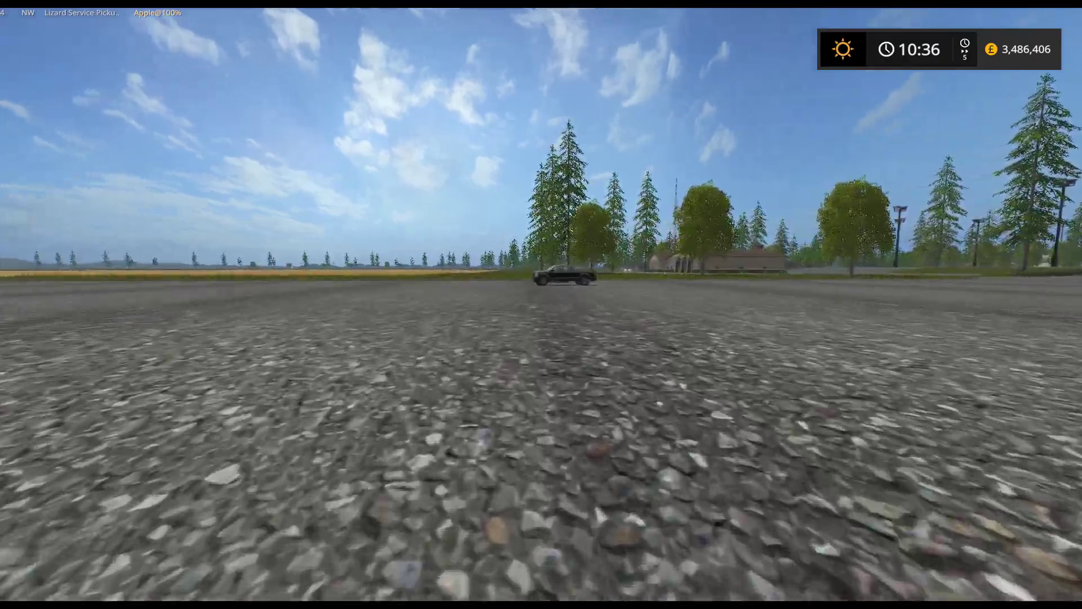
{"action": "key", "text": "w"}
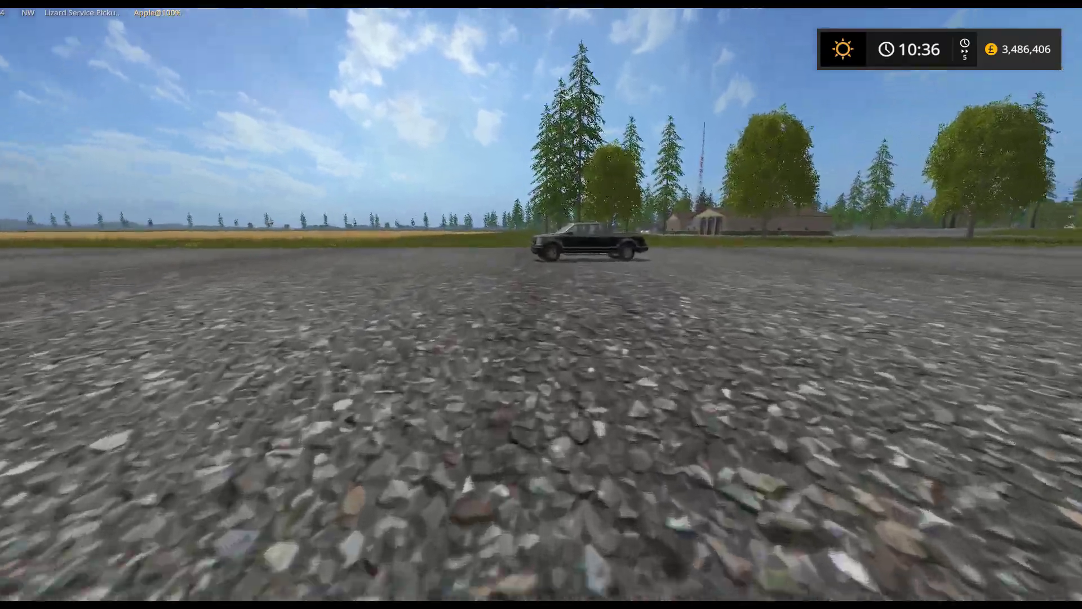
{"action": "key", "text": "w"}
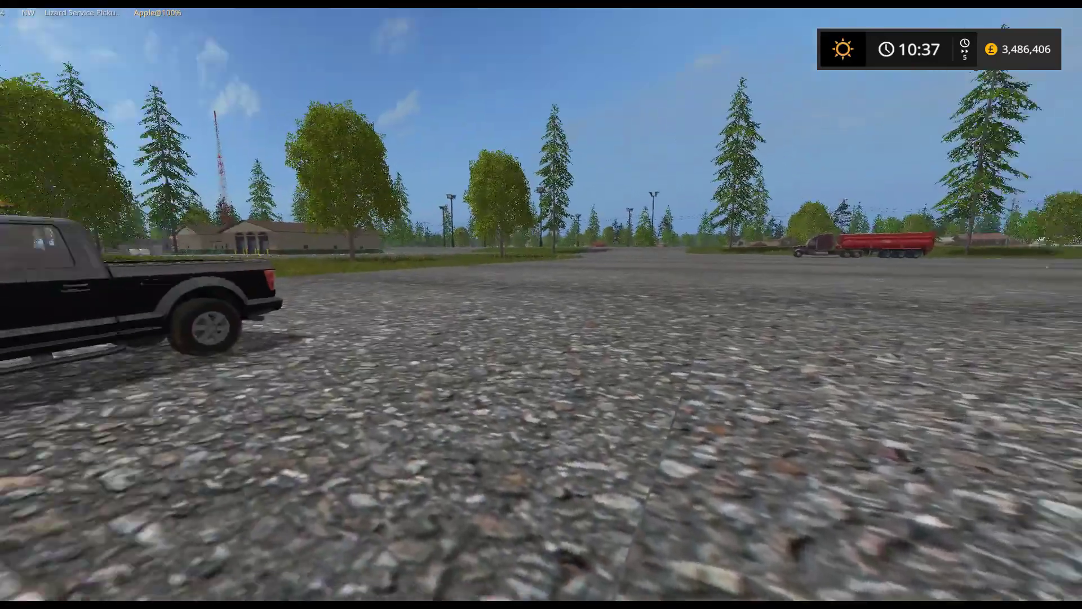
{"action": "key", "text": "w"}
{"action": "key", "text": "e"}
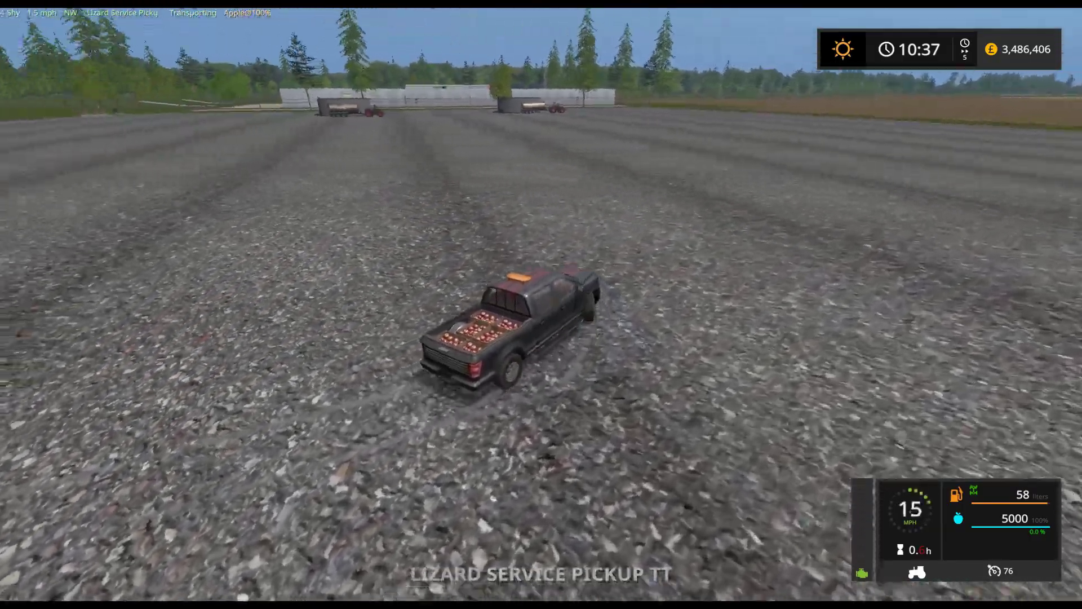
Drive the apple-loaded pickup across the gravel lot, past the red truck and trailer, and out onto the paved road.
{"action": "key", "text": "w"}
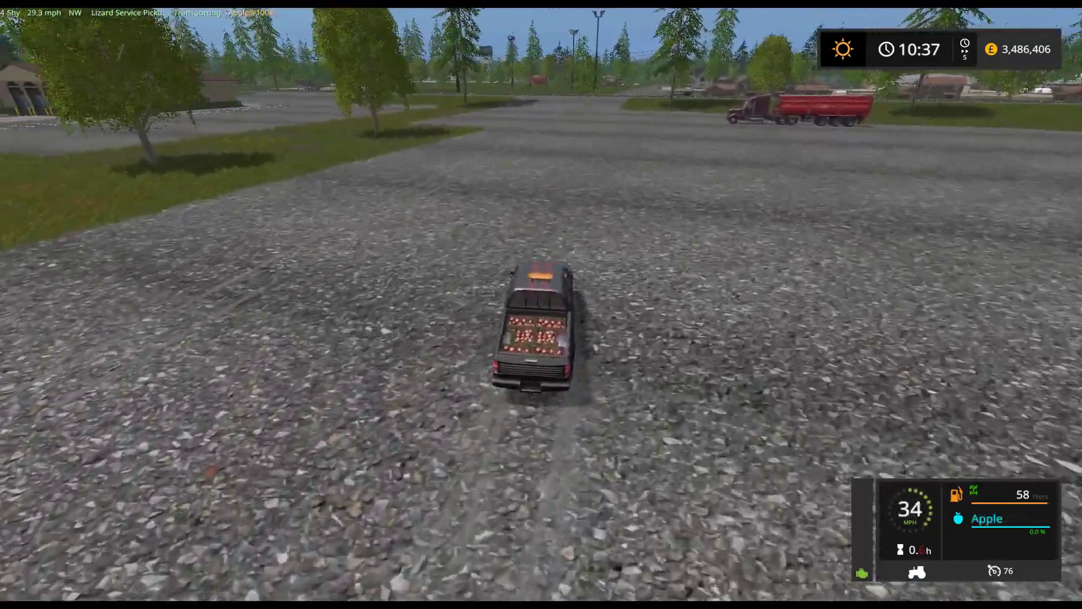
{"action": "key", "text": "w"}
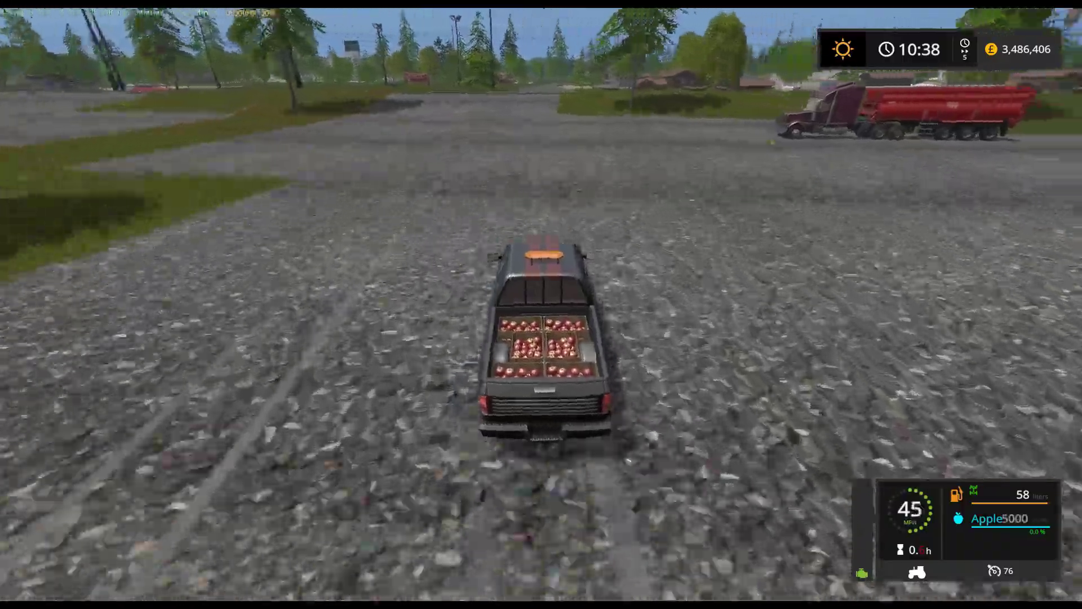
{"action": "key", "text": "w"}
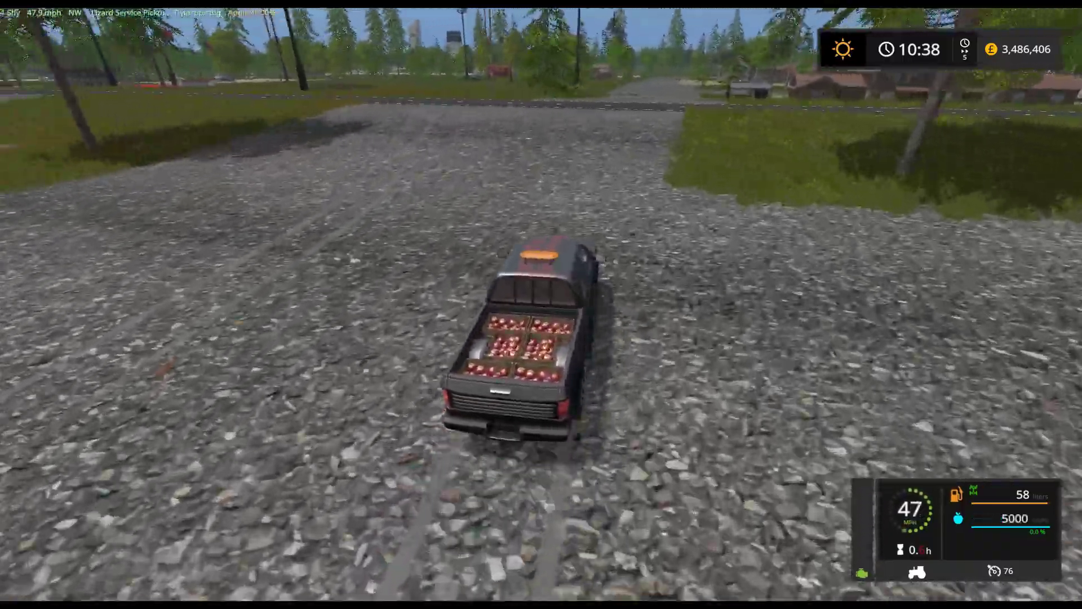
{"action": "key", "text": "a"}
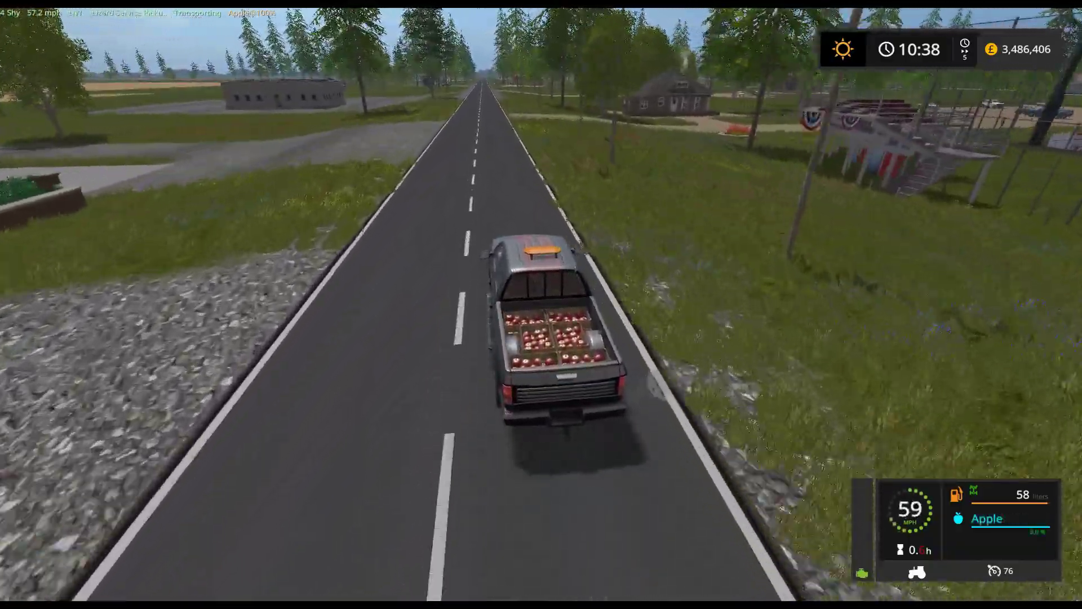
Follow the paved road to the brick shop and turn off into its dirt yard.
{"action": "key", "text": "w"}
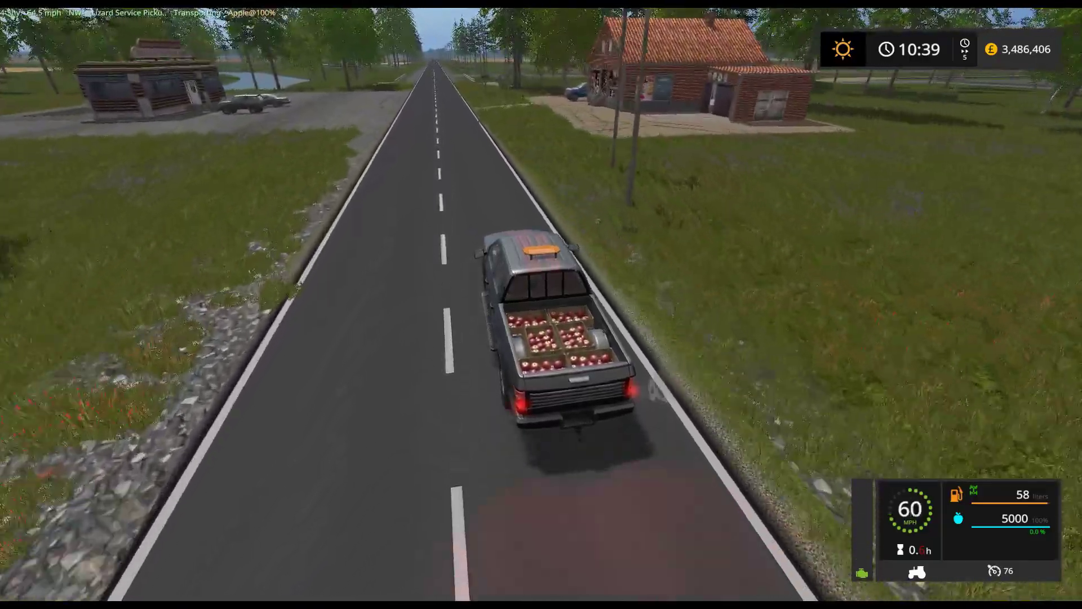
{"action": "key", "text": "a"}
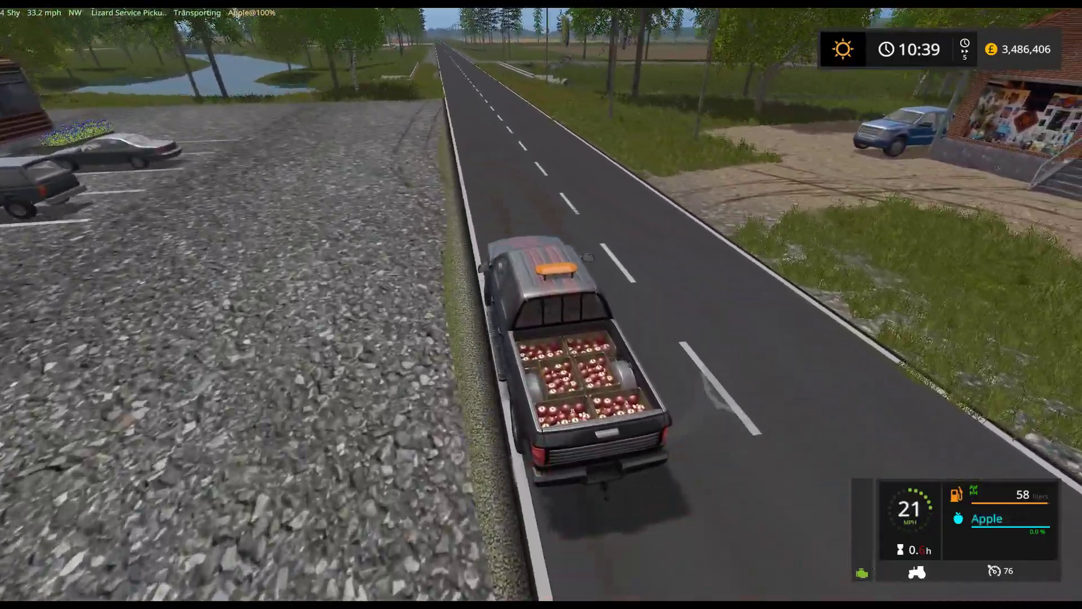
{"action": "key", "text": "a"}
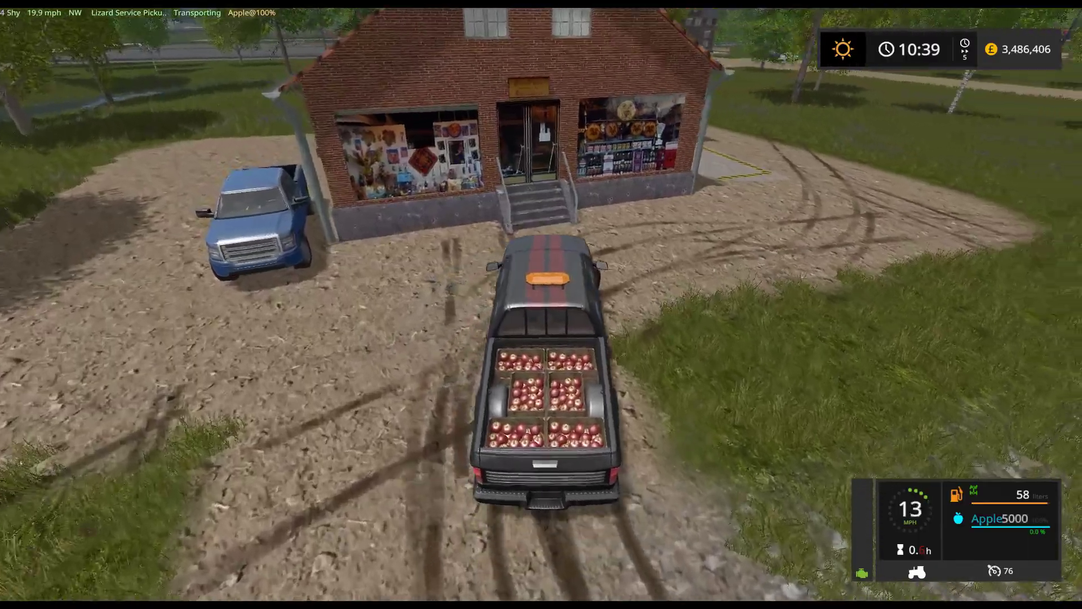
Drive past the shop front and swing the pickup around so its bed faces the striped unloading bay.
{"action": "key", "text": "w"}
{"action": "key", "text": "d"}
{"action": "key", "text": "s"}
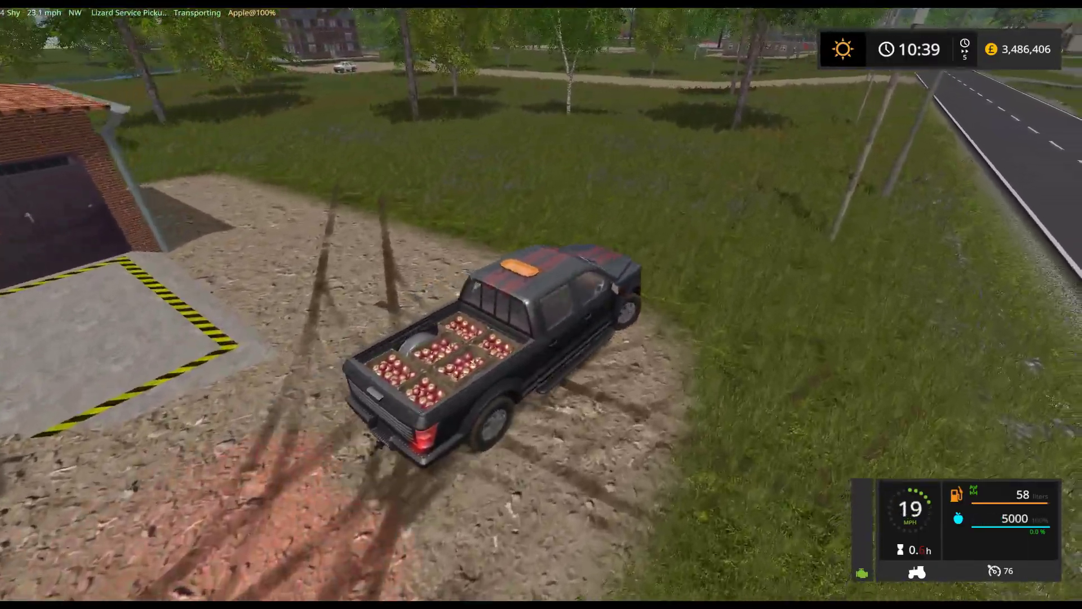
{"action": "key", "text": "s"}
{"action": "key", "text": "a"}
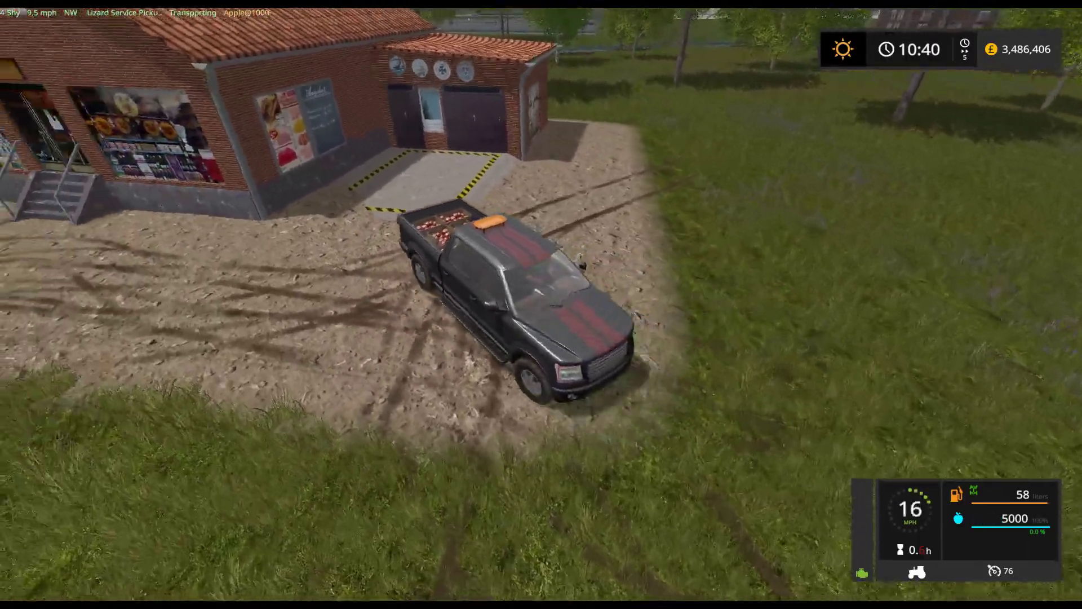
Straighten the pickup and reverse it into the yellow-and-black marked bay beside the shop, stopping with the apples inside.
{"action": "key", "text": "w"}
{"action": "key", "text": "w"}
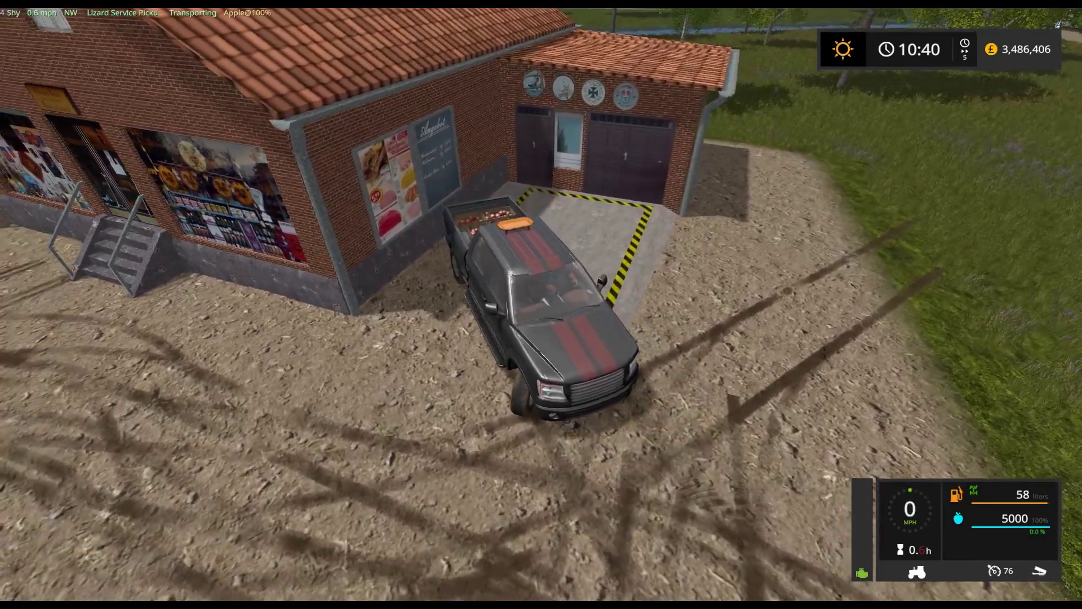
{"action": "key", "text": "w"}
{"action": "key", "text": "d"}
{"action": "key", "text": "s"}
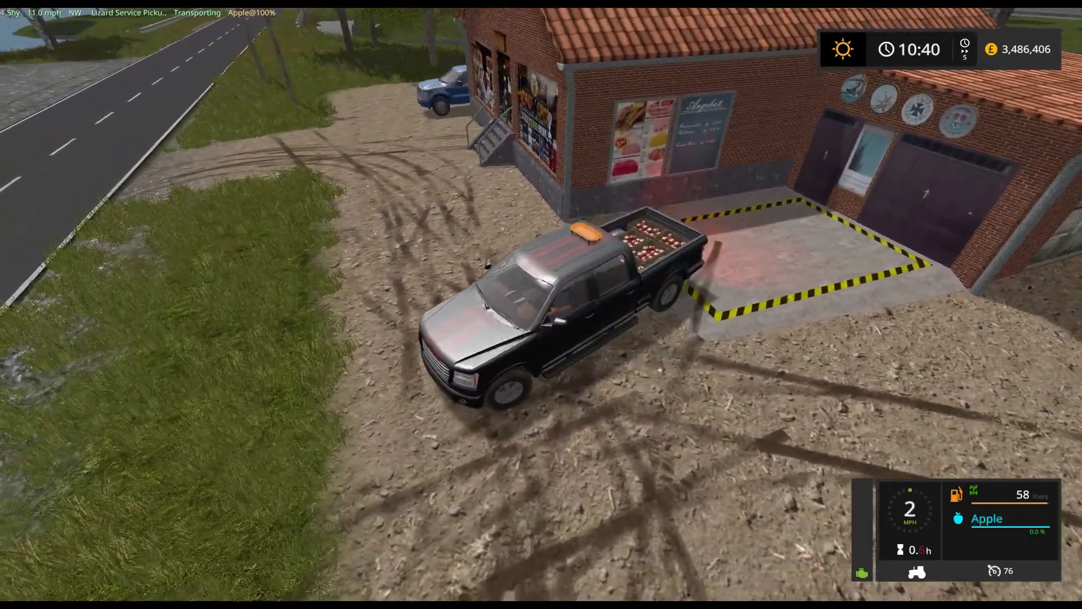
{"action": "key", "text": "w"}
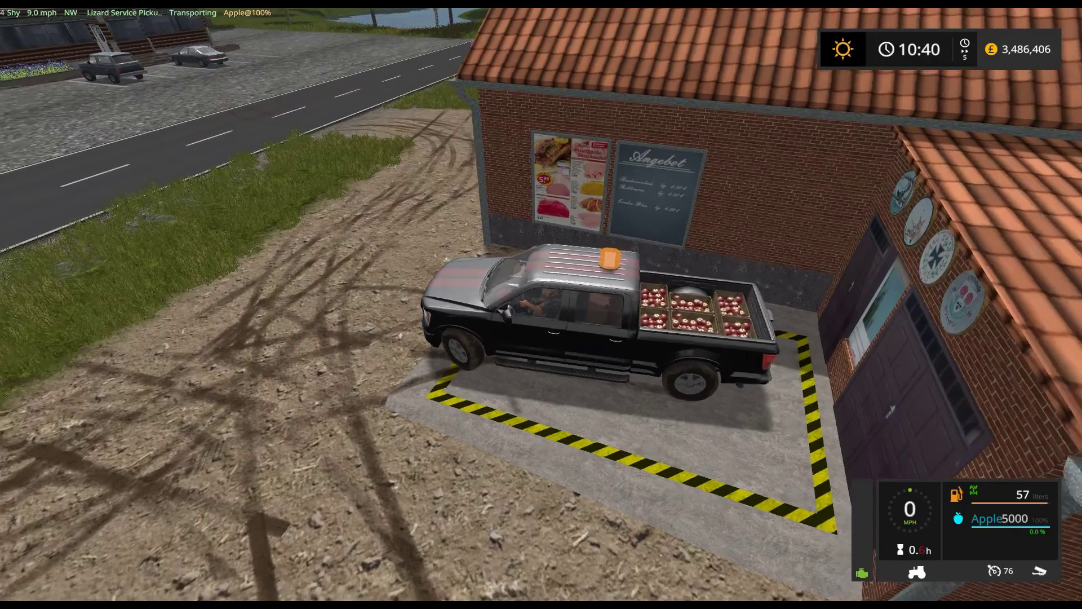